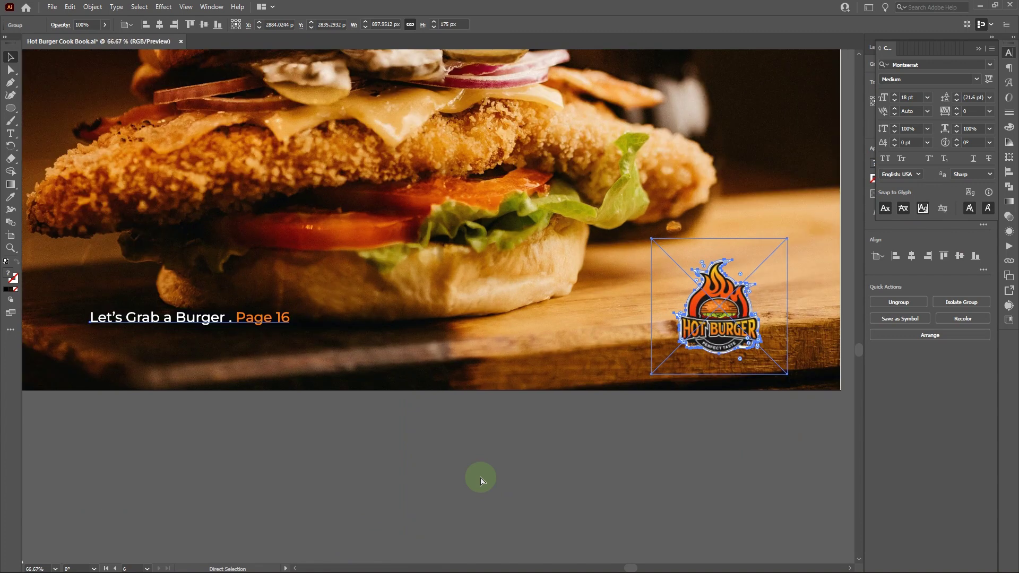
# Step: Change the page number in the burger photo page's footer to "Page 17"
pyautogui.press('t')
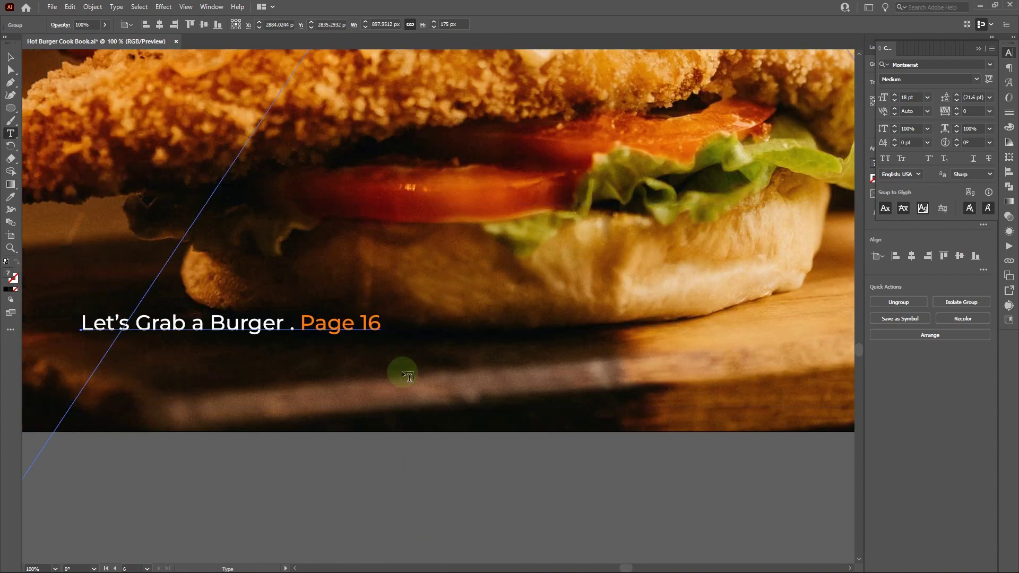
pyautogui.moveTo(368, 320); pyautogui.dragTo(397, 319)
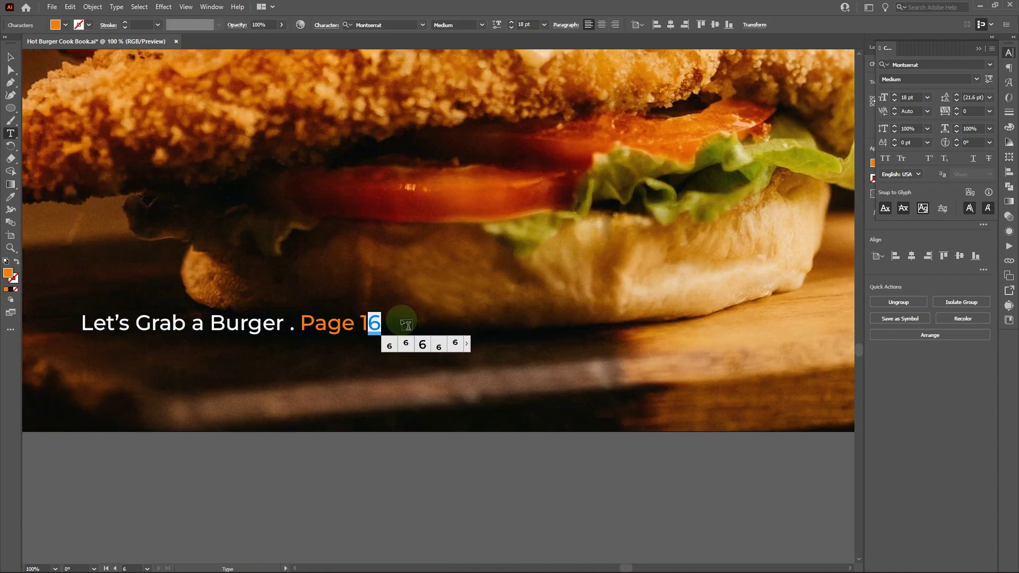
pyautogui.write('7')
# Step: Examine the burger photo page's heading and footer and the facing page's heading to check the footer wording
pyautogui.scroll(2, 173, 266)
pyautogui.scroll(15, 173, 265)
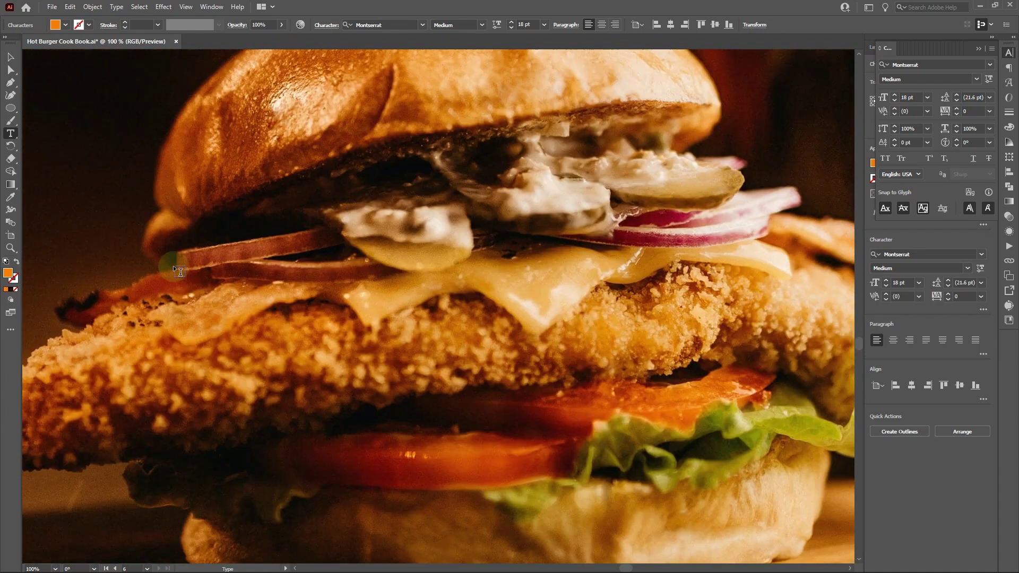
pyautogui.scroll(2, 181, 271)
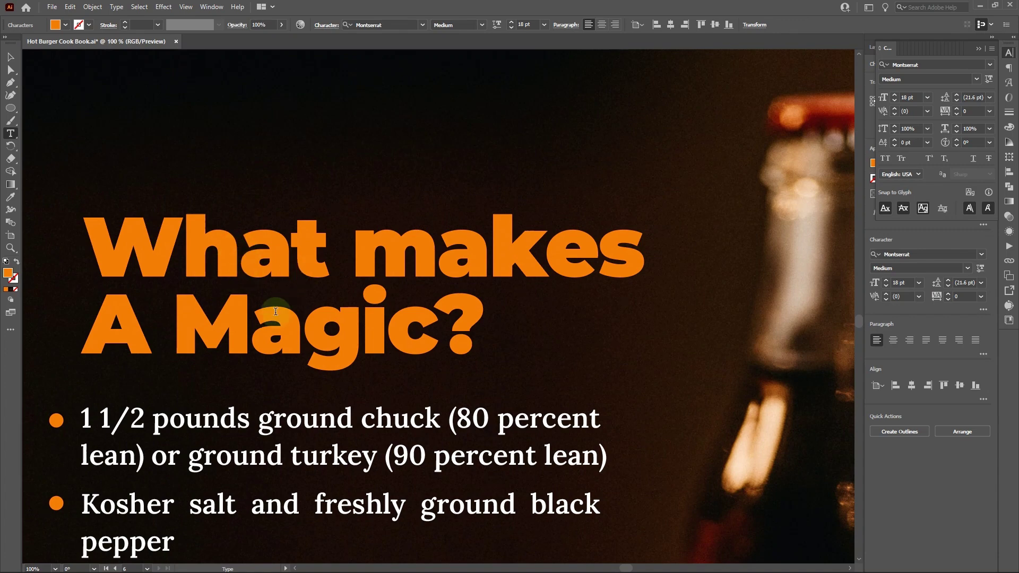
pyautogui.scroll(-12, 319, 458)
pyautogui.scroll(-20, 319, 457)
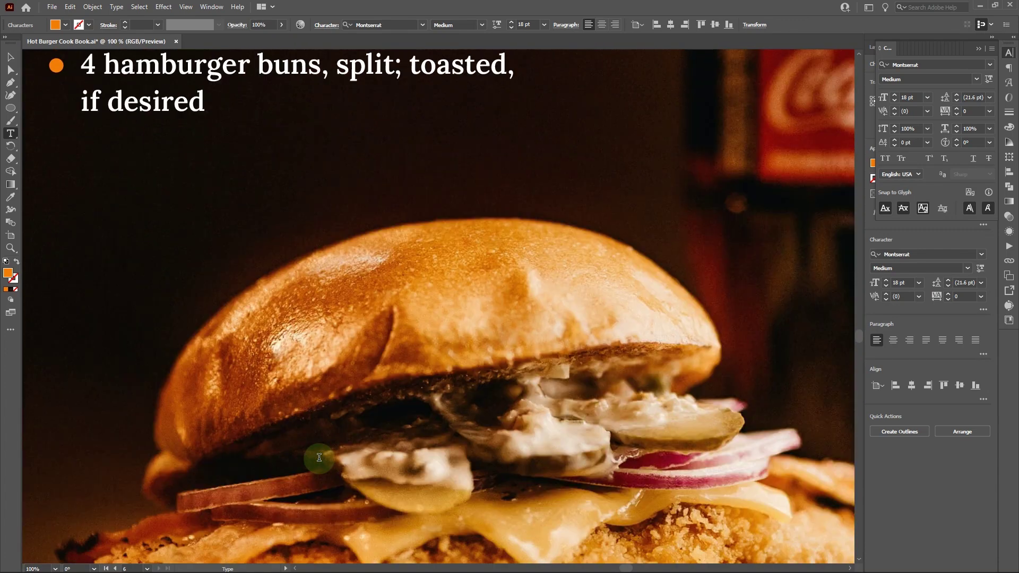
pyautogui.hscroll(-2, 319, 458)
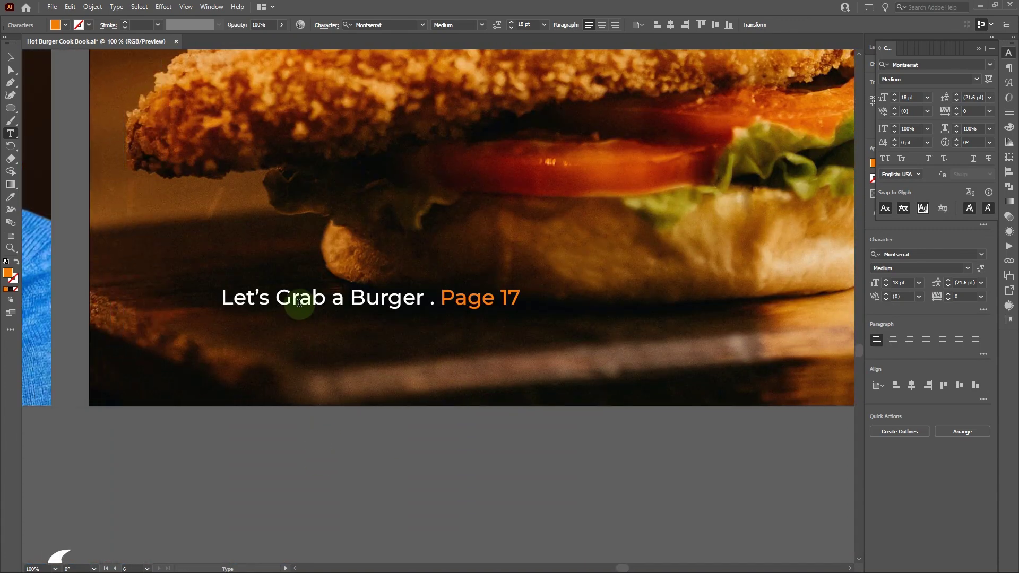
pyautogui.click(223, 296)
pyautogui.click(221, 296)
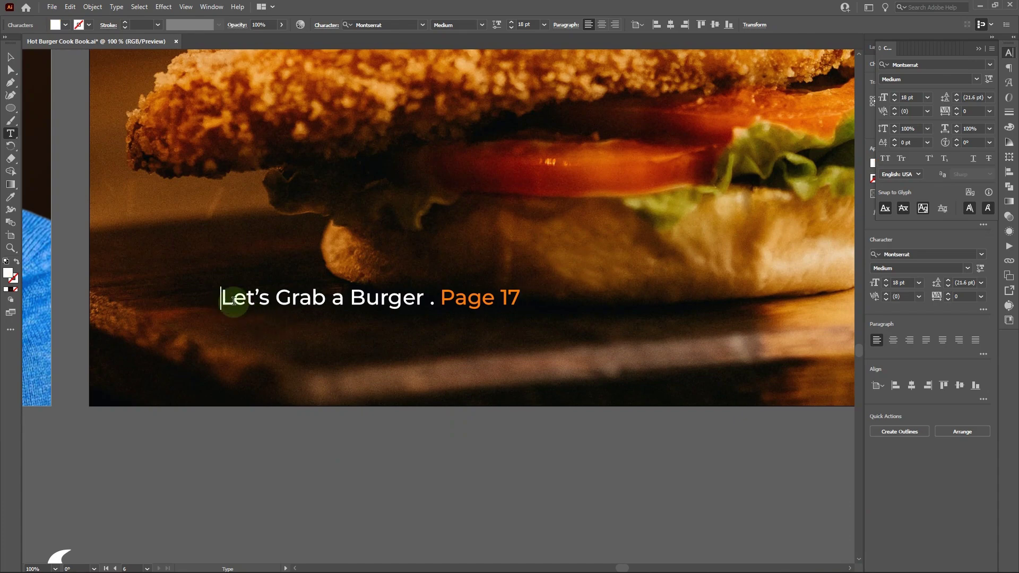
pyautogui.hscroll(-20, 278, 322)
pyautogui.hscroll(20, 278, 323)
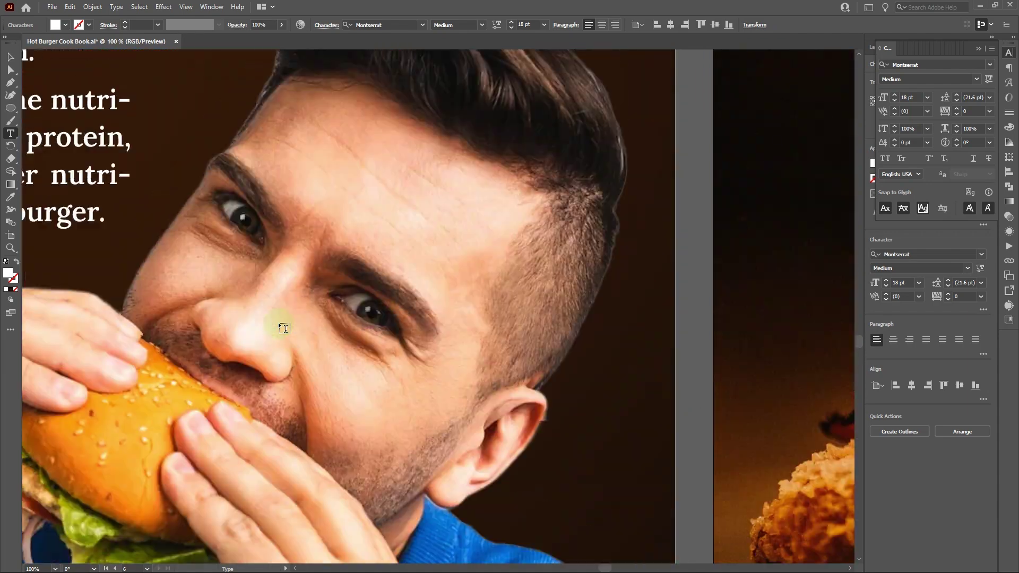
pyautogui.scroll(-2, 278, 323)
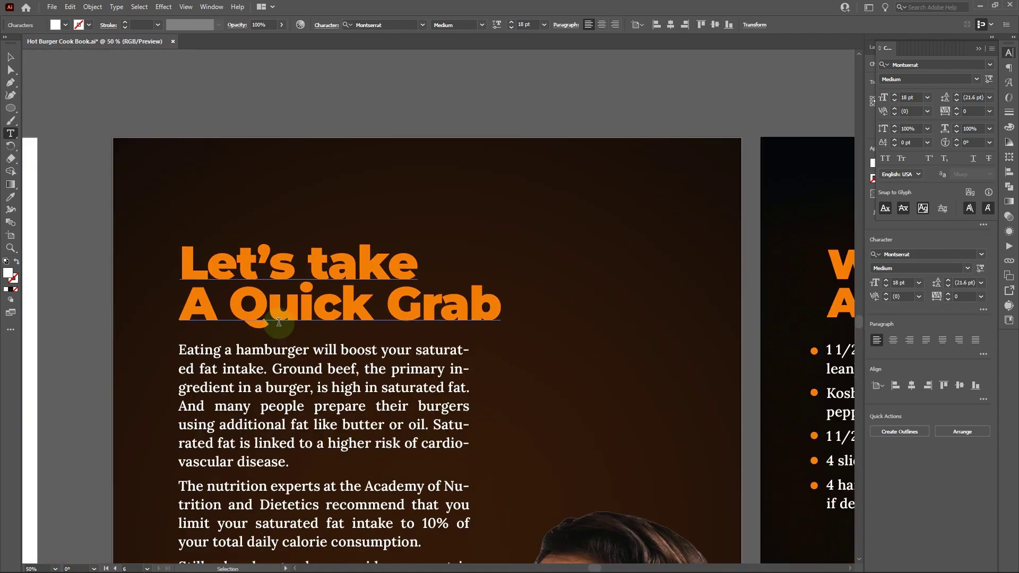
pyautogui.hscroll(10, 536, 294)
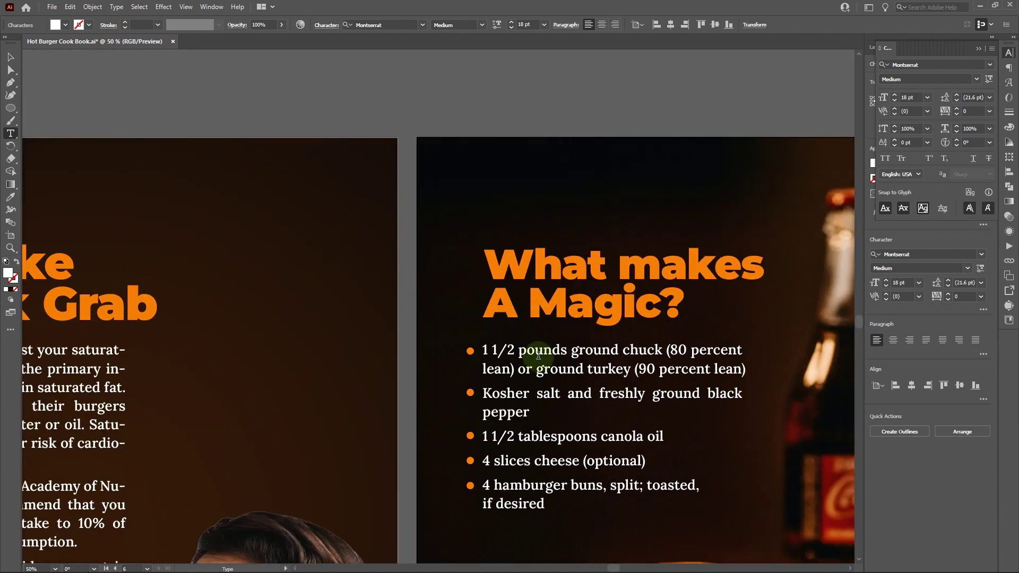
pyautogui.scroll(-10, 617, 308)
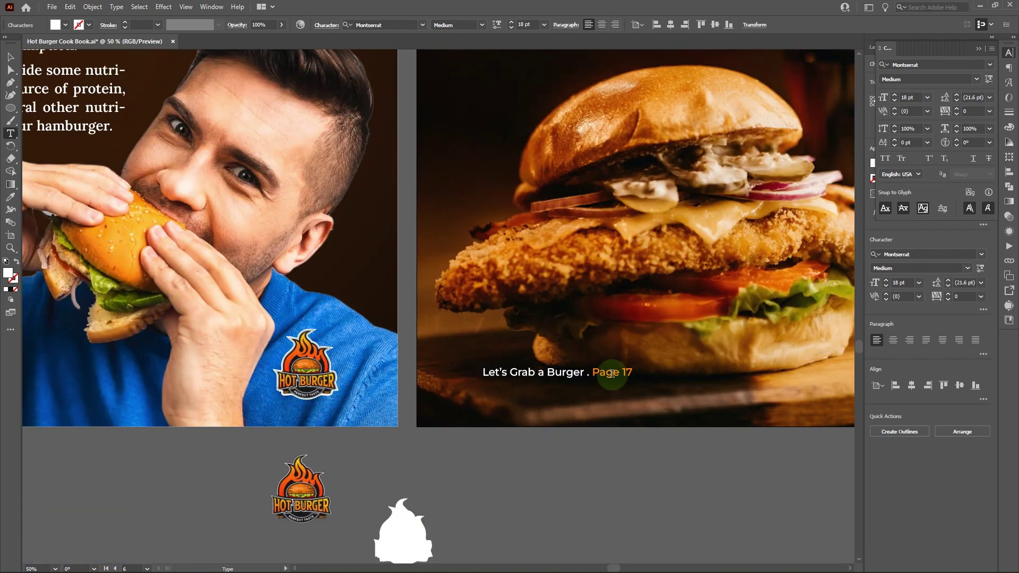
# Step: Replace "Let's Grab a Burger" in the Page 17 footer with "What makes a Magic?" from the clipboard history
pyautogui.click(586, 370)
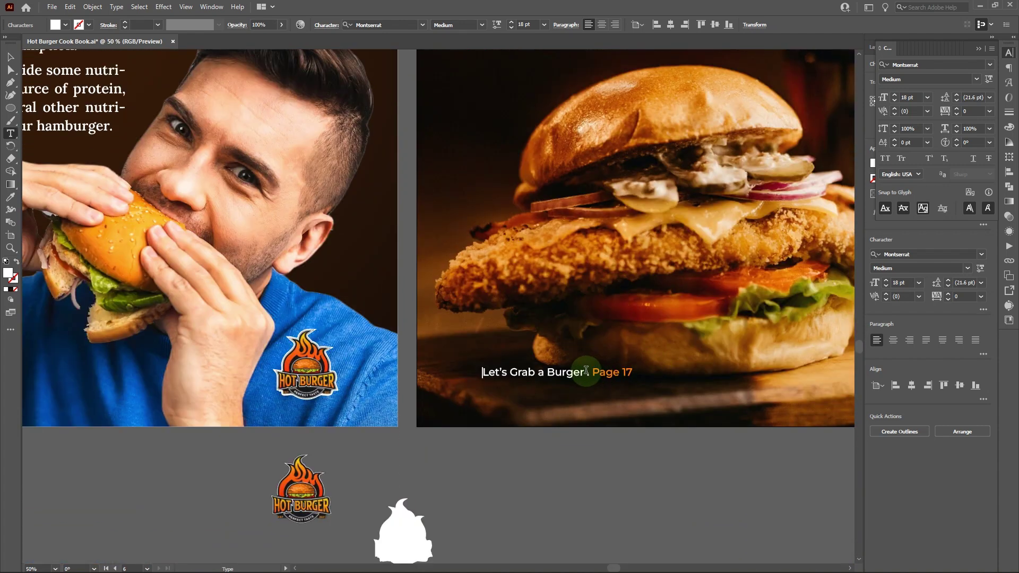
pyautogui.moveTo(584, 370); pyautogui.dragTo(472, 373)
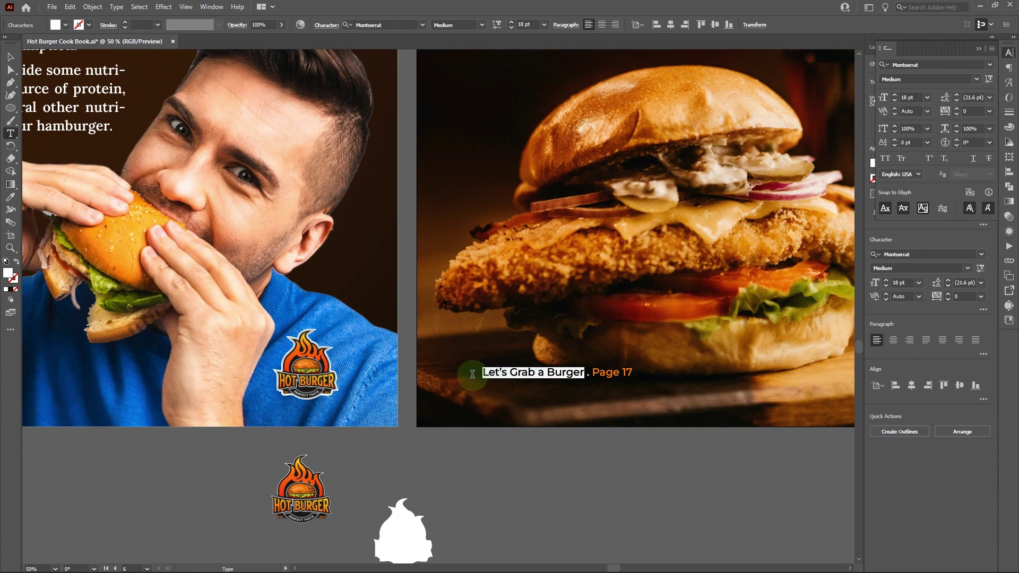
pyautogui.press('super')
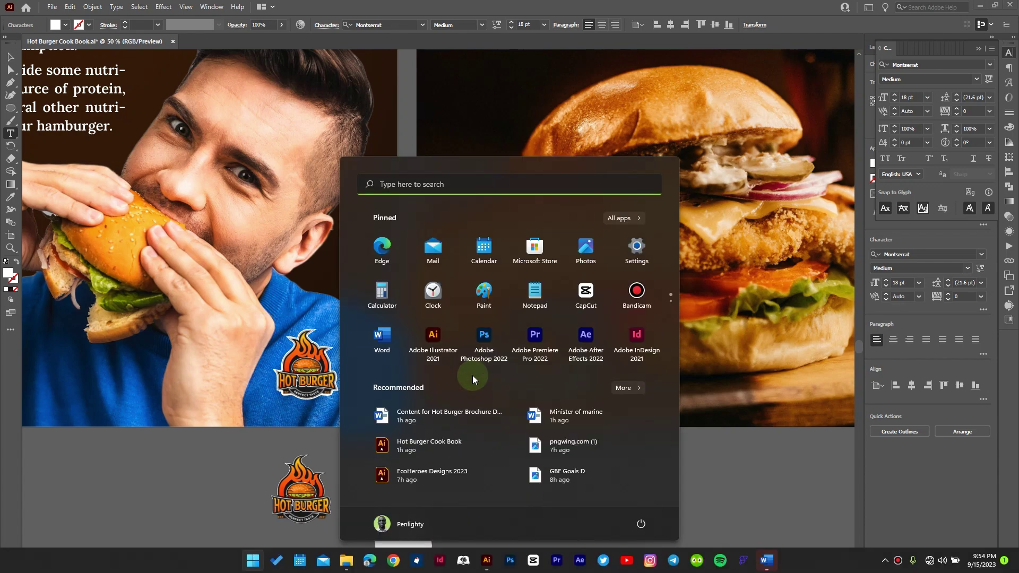
pyautogui.press('super+v')
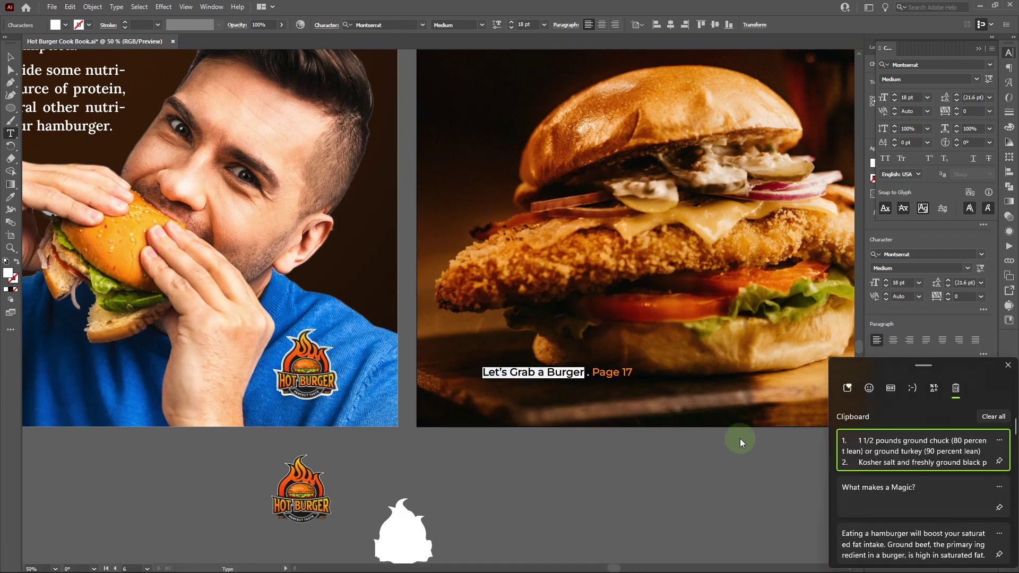
pyautogui.click(893, 488)
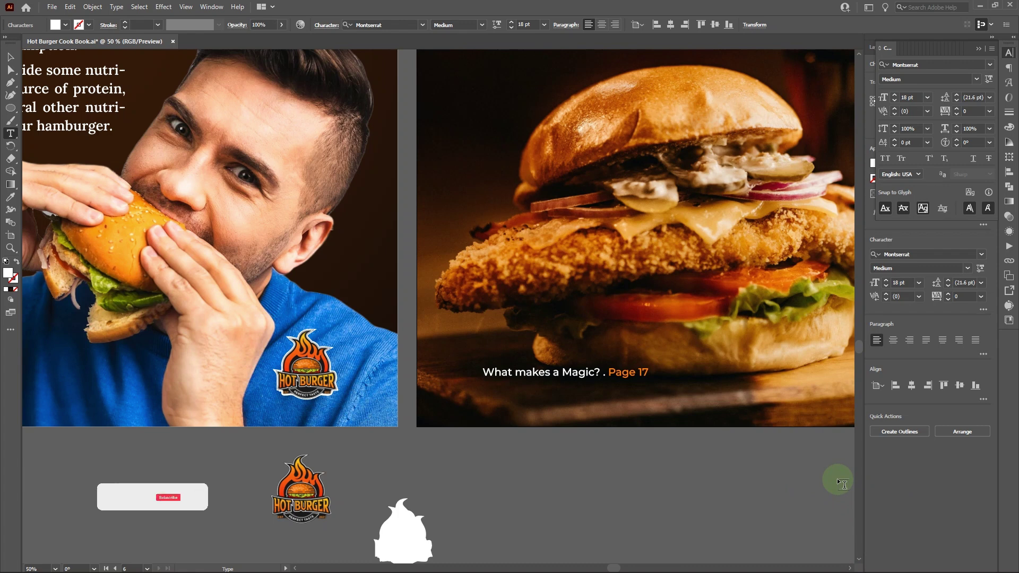
pyautogui.click(10, 57)
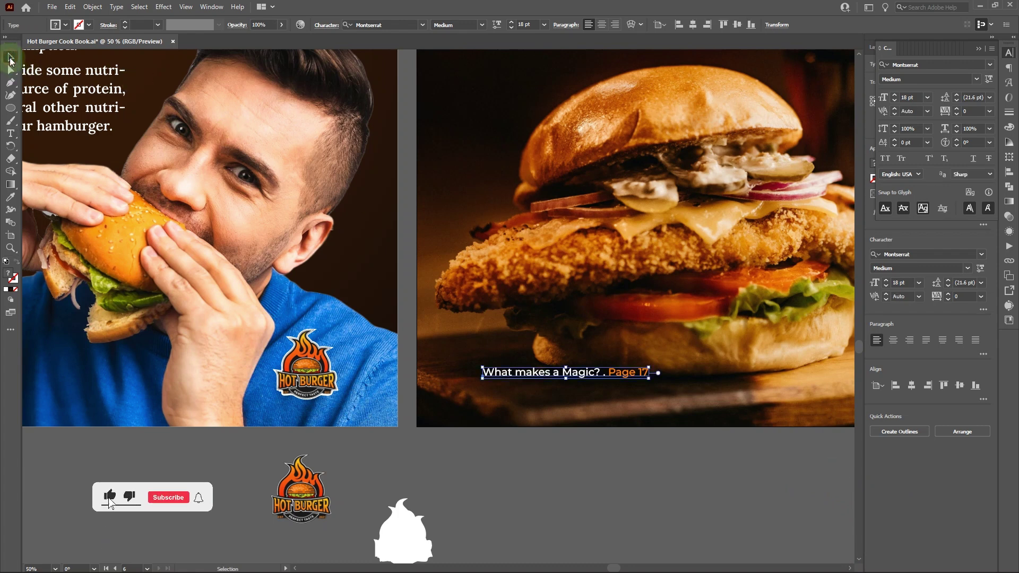
pyautogui.click(531, 481)
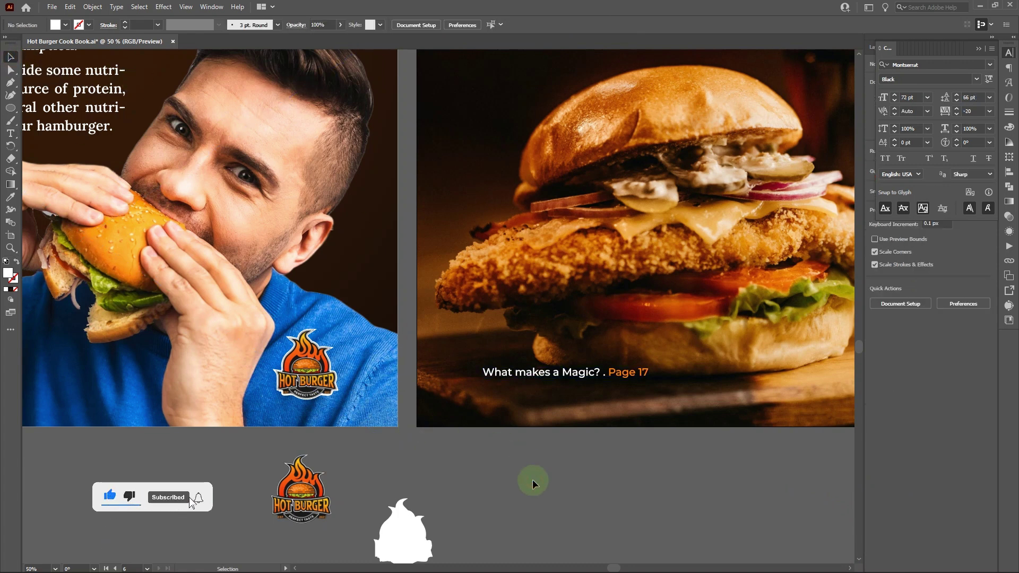
# Step: Delete the question mark after "Magic" in the Page 17 footer and deselect the text
pyautogui.press('t')
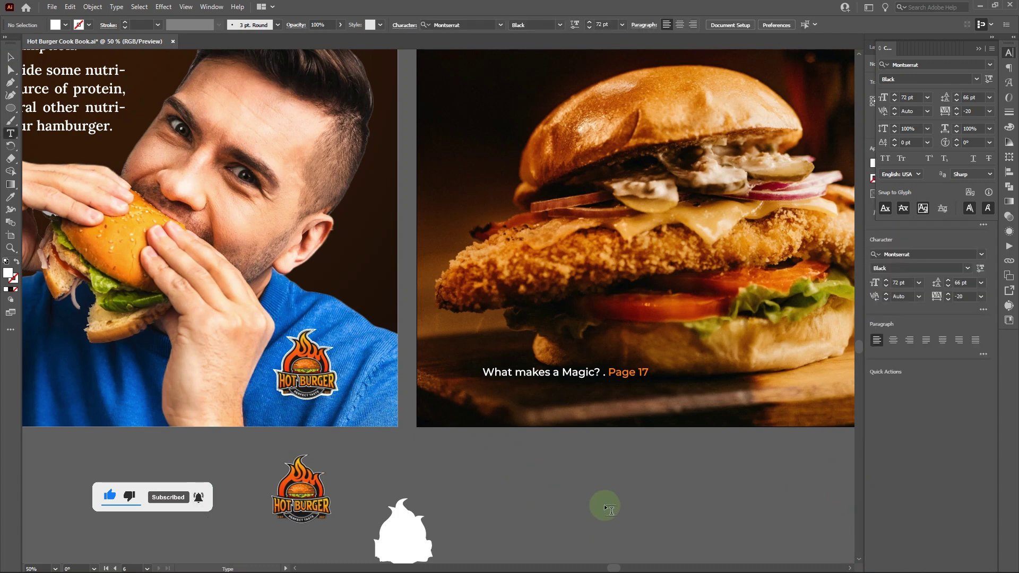
pyautogui.doubleClick(598, 373)
pyautogui.press('BackSpace')
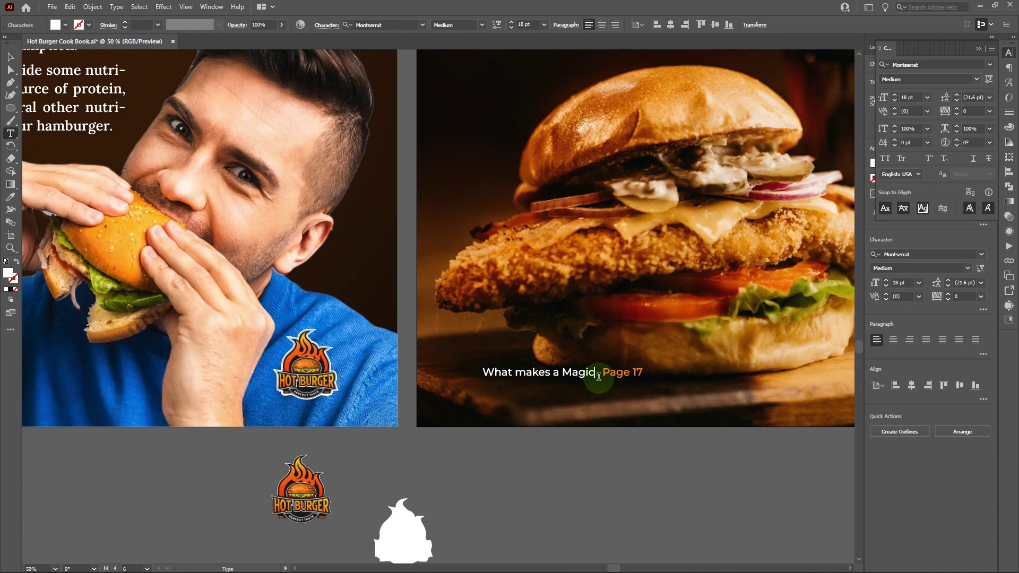
pyautogui.click(11, 56)
pyautogui.click(511, 454)
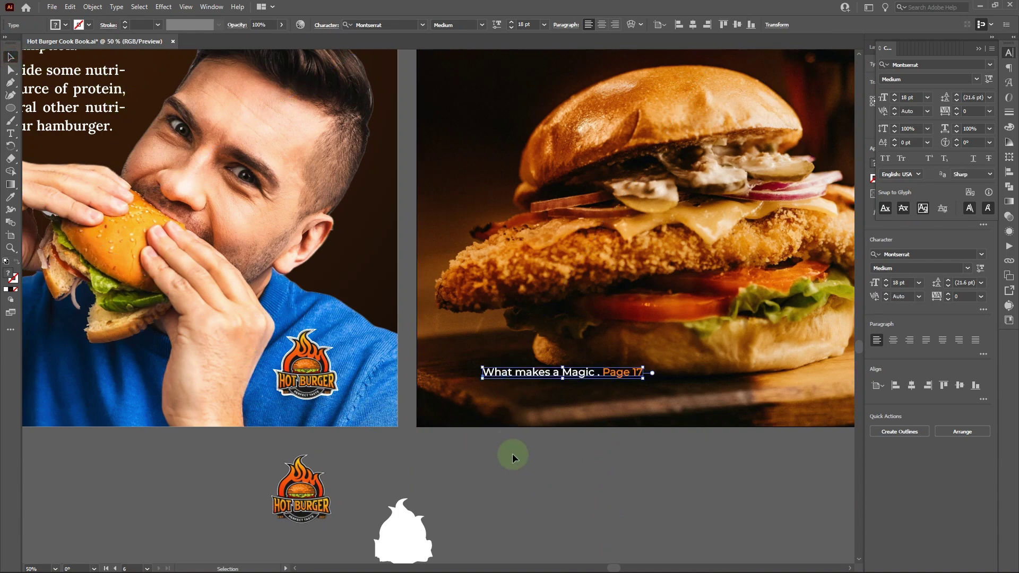
# Step: Move the small black text block off the blank artboard onto the pasteboard and bring the orange swatch square closer to the burger page
pyautogui.hotkey('ctrl', '-')
pyautogui.hotkey('ctrl', '-')
pyautogui.hotkey('ctrl', '-')
pyautogui.hotkey('ctrl', '-')
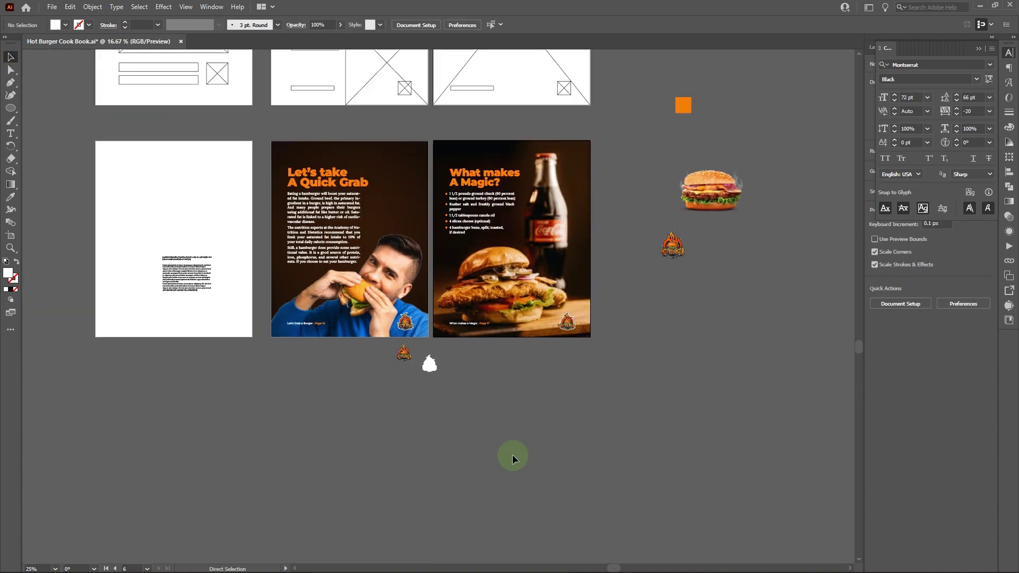
pyautogui.scroll(4, 512, 455)
pyautogui.hscroll(-5, 511, 454)
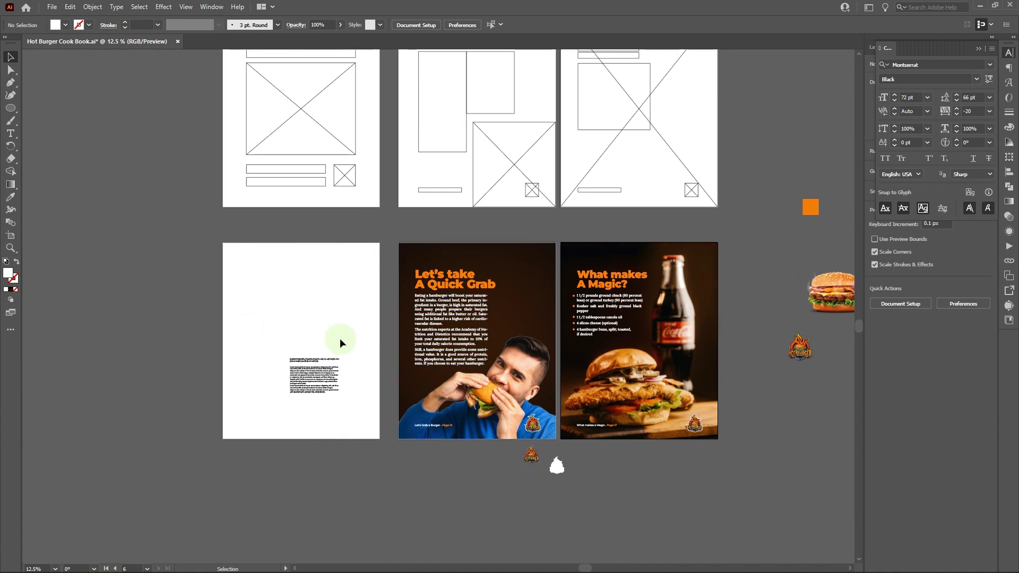
pyautogui.moveTo(304, 381); pyautogui.dragTo(120, 318)
pyautogui.hscroll(-2, 359, 352)
pyautogui.hscroll(3, 358, 352)
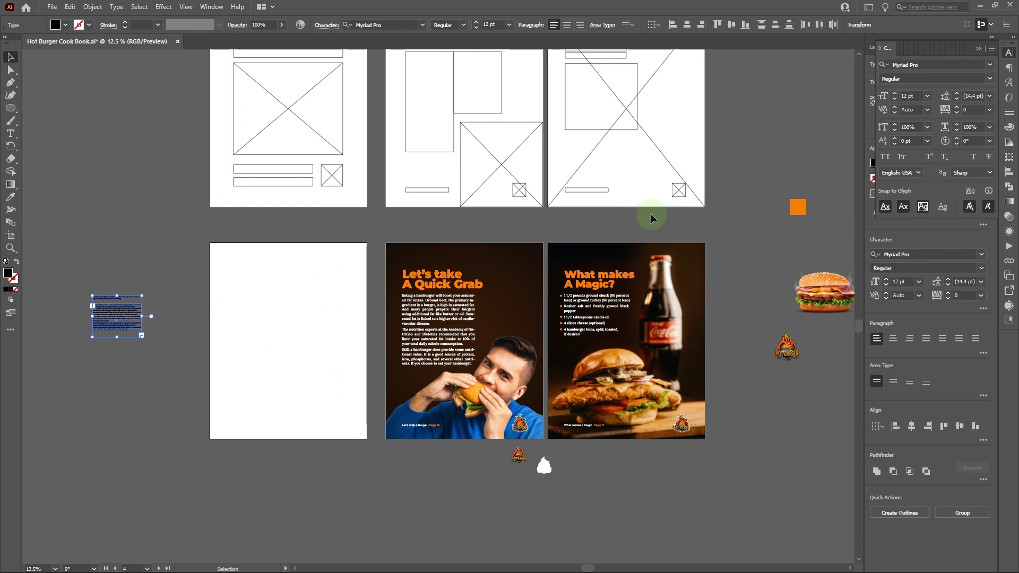
pyautogui.moveTo(799, 208); pyautogui.dragTo(756, 251)
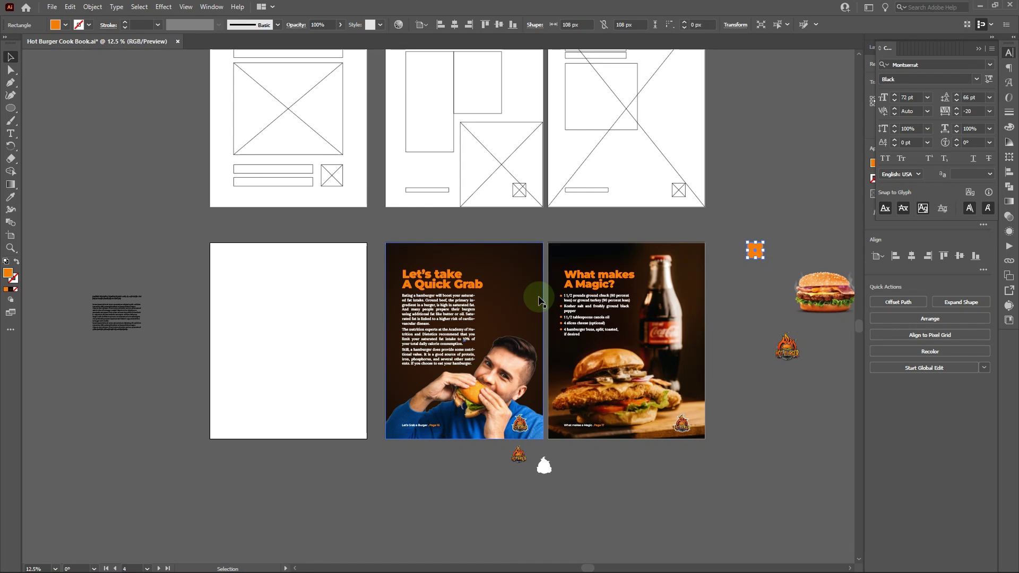
pyautogui.click(285, 320)
pyautogui.hotkey('ctrl', '+')
pyautogui.hotkey('ctrl', '+')
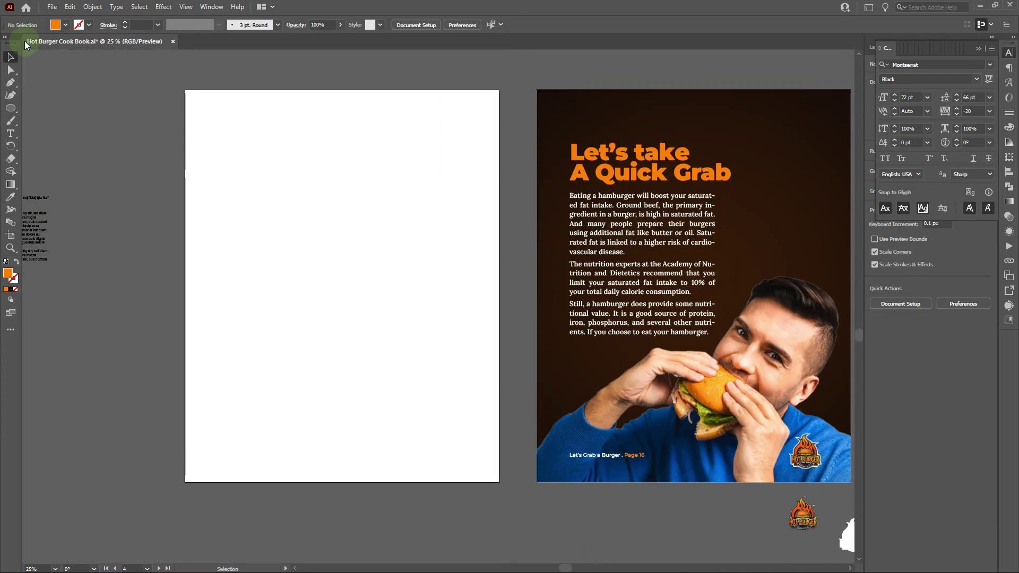
pyautogui.click(637, 153)
pyautogui.click(286, 164)
pyautogui.click(35, 114)
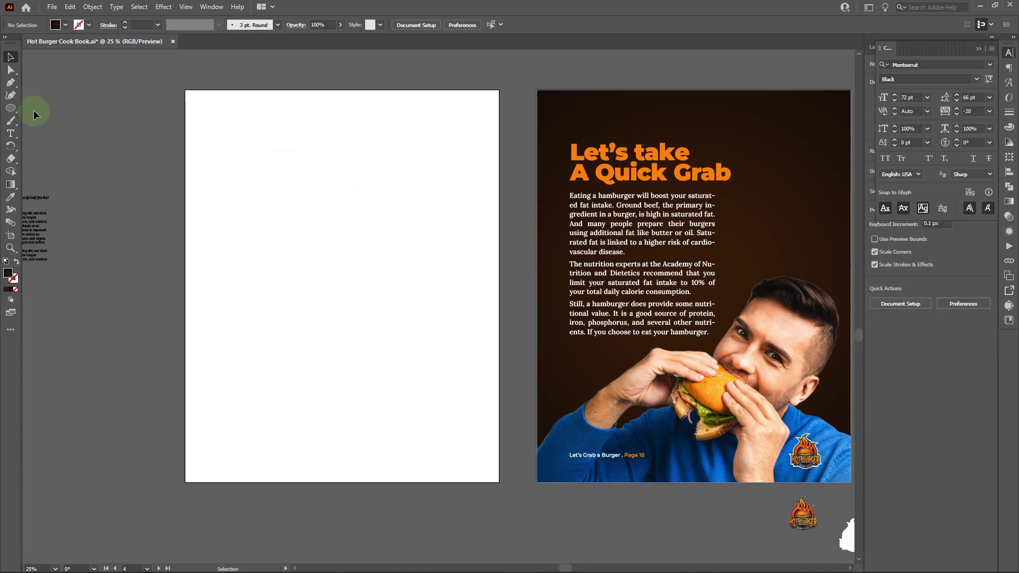
pyautogui.click(8, 108)
pyautogui.moveTo(8, 109); pyautogui.dragTo(38, 107)
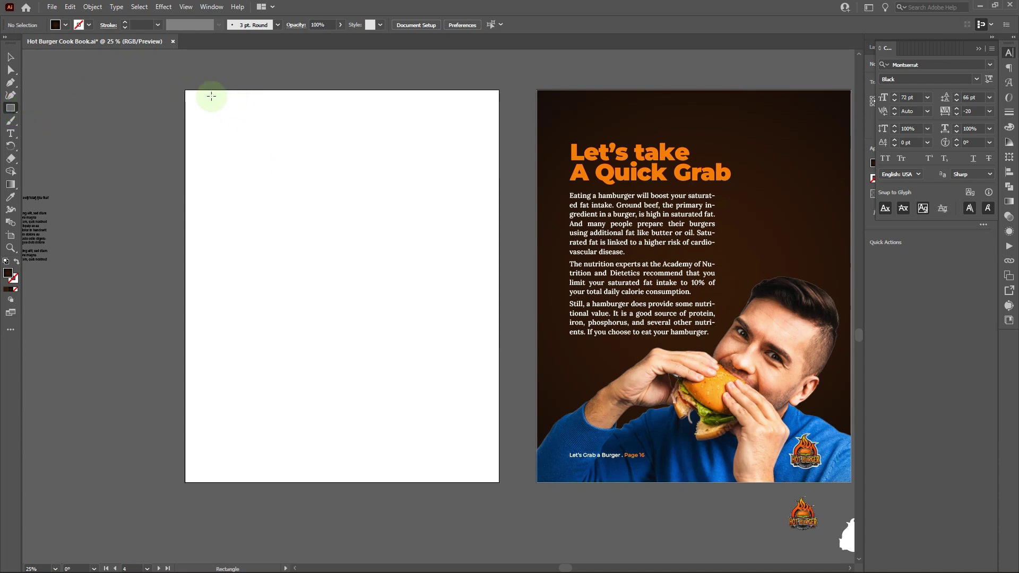
pyautogui.click(11, 57)
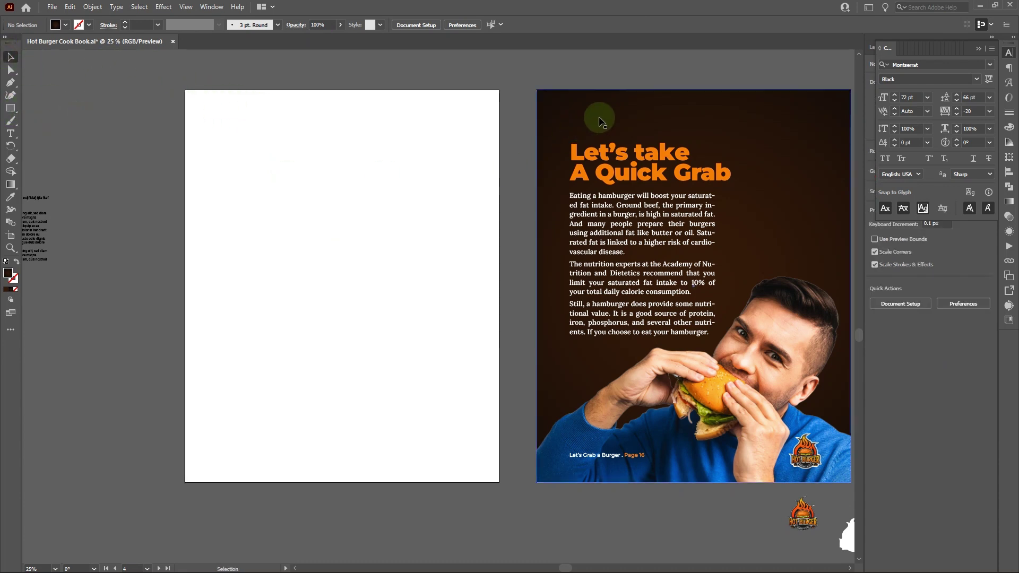
# Step: Copy the dark brown gradient background from the "Let's take A Quick Grab" page onto the blank artboard and centre it horizontally
pyautogui.moveTo(600, 121); pyautogui.dragTo(250, 130)
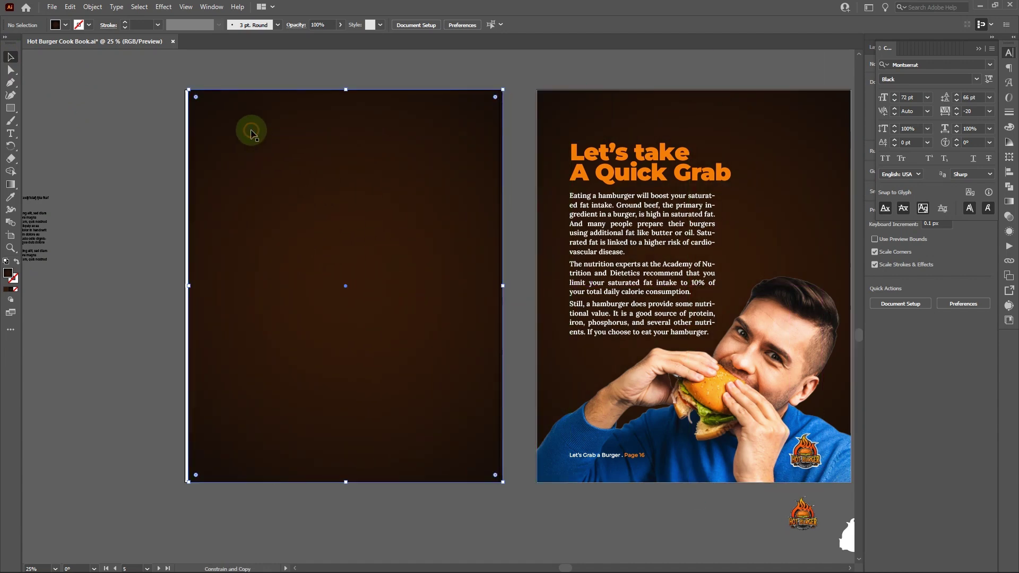
pyautogui.click(364, 47)
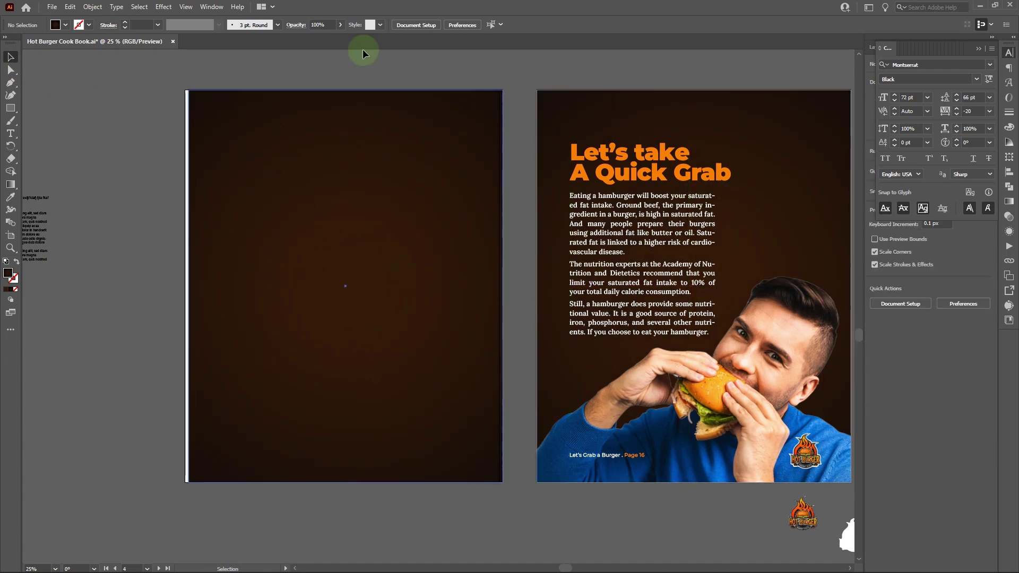
pyautogui.click(344, 152)
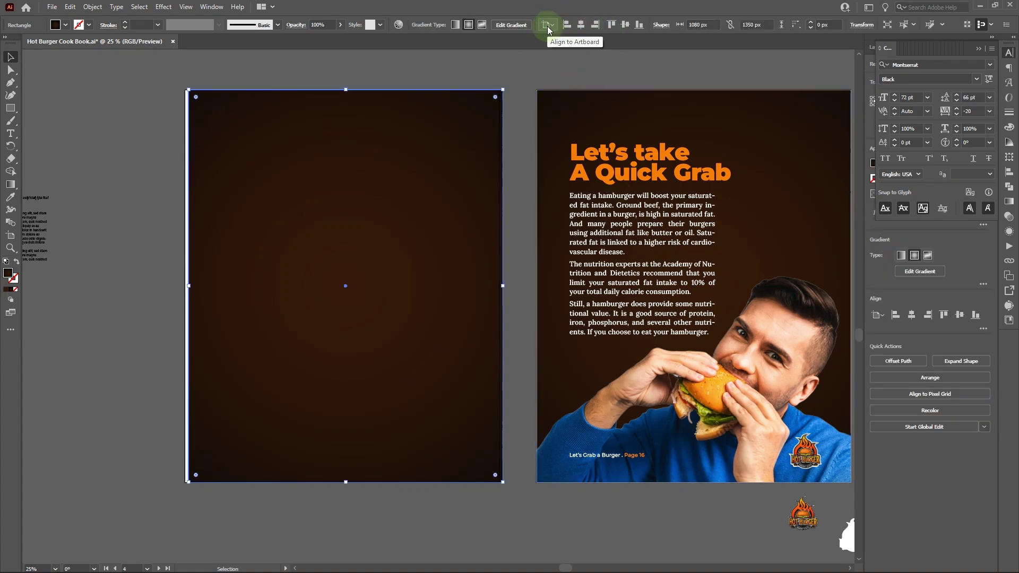
pyautogui.click(581, 27)
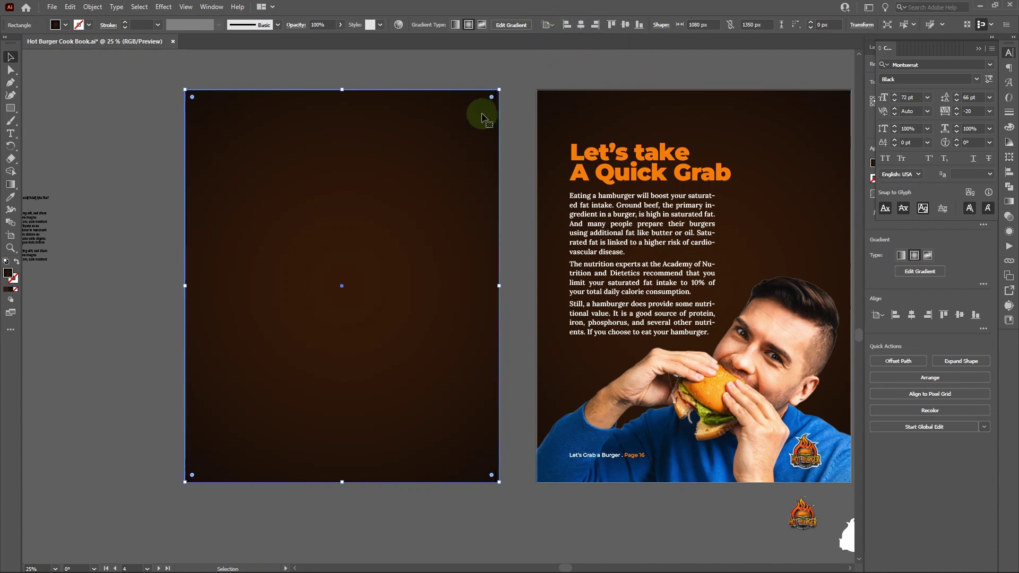
pyautogui.click(486, 75)
# Step: Fill the background rectangle on the blank artboard with the solid orange sampled from the "Let's take A Quick Grab" heading
pyautogui.click(456, 179)
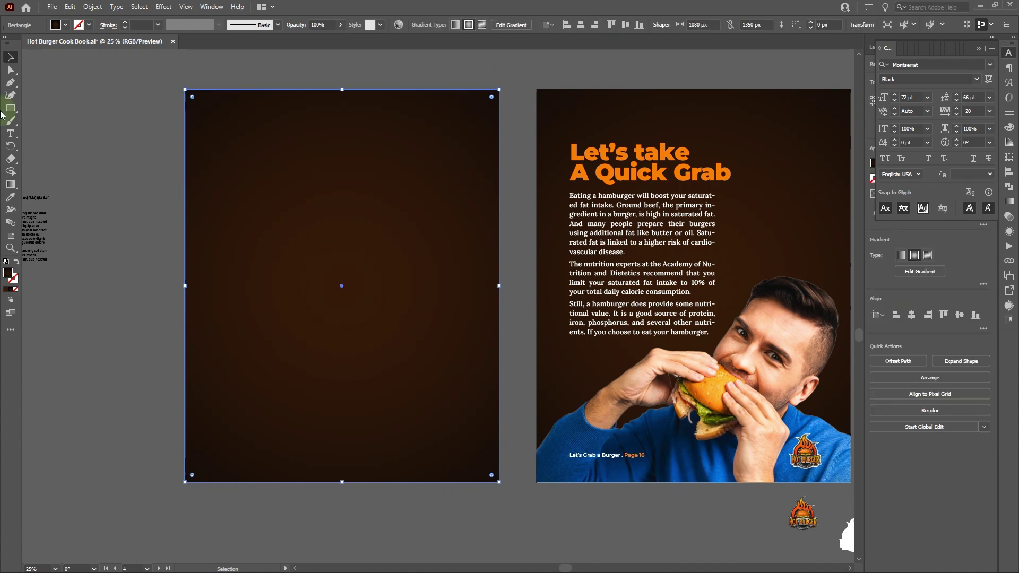
pyautogui.click(10, 197)
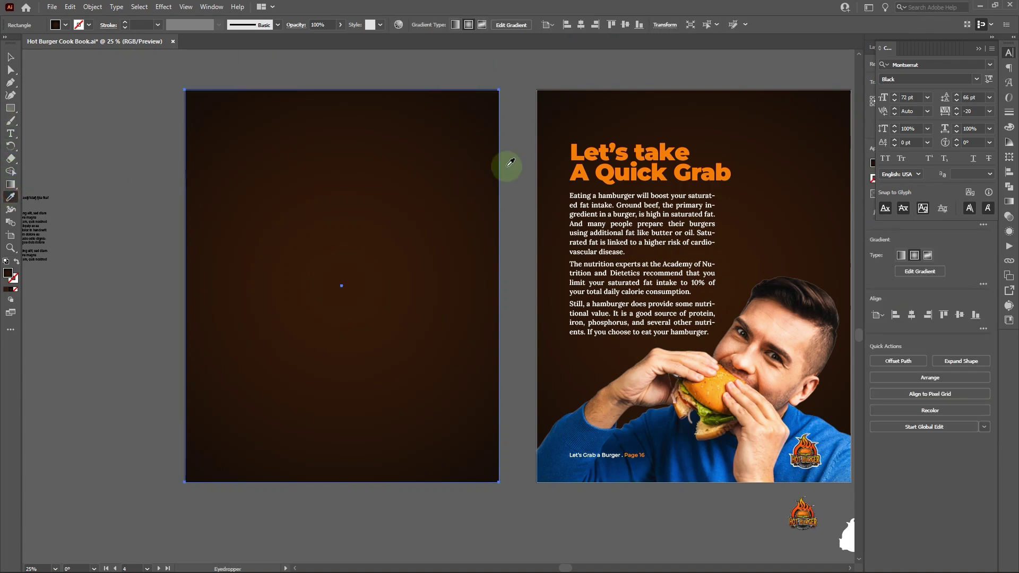
pyautogui.click(591, 149)
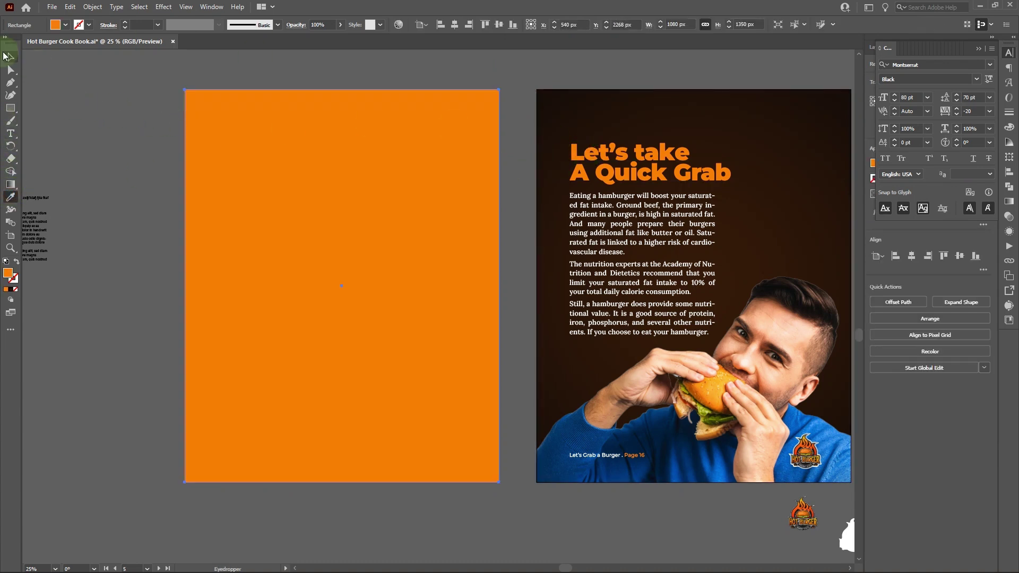
pyautogui.click(12, 57)
pyautogui.click(99, 116)
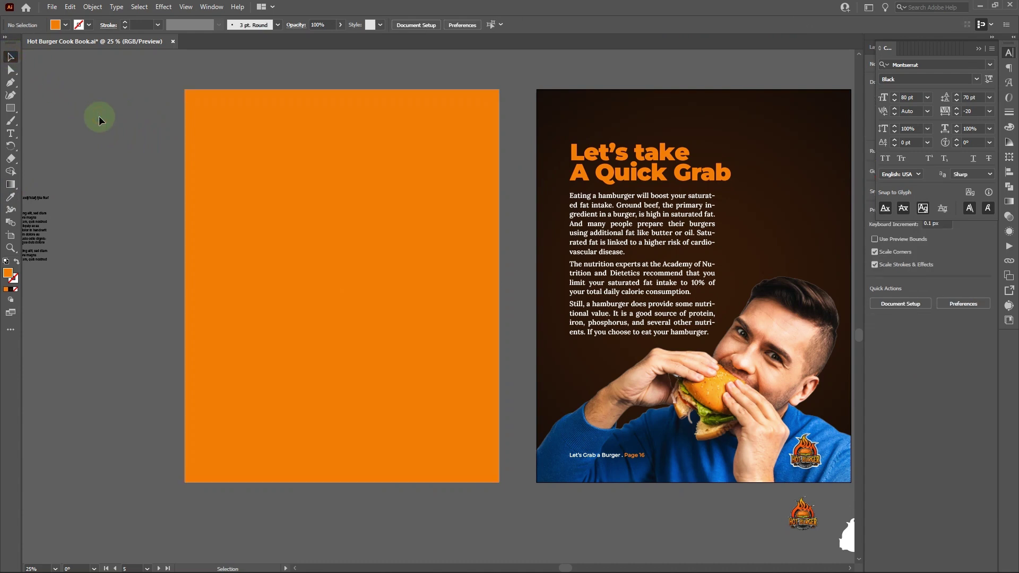
# Step: Apply the radial gradient fill to the orange background rectangle
pyautogui.click(366, 232)
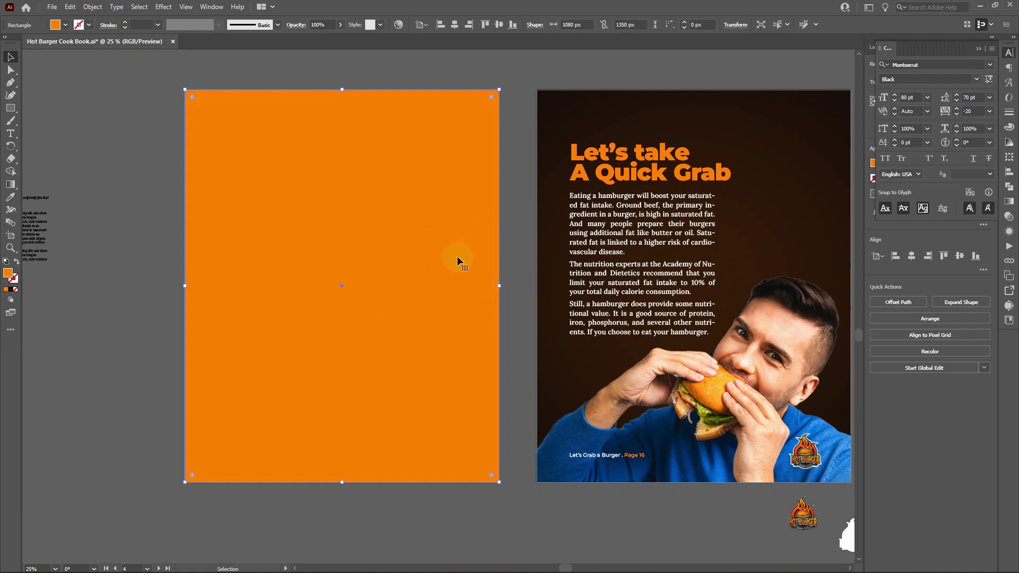
pyautogui.click(1009, 202)
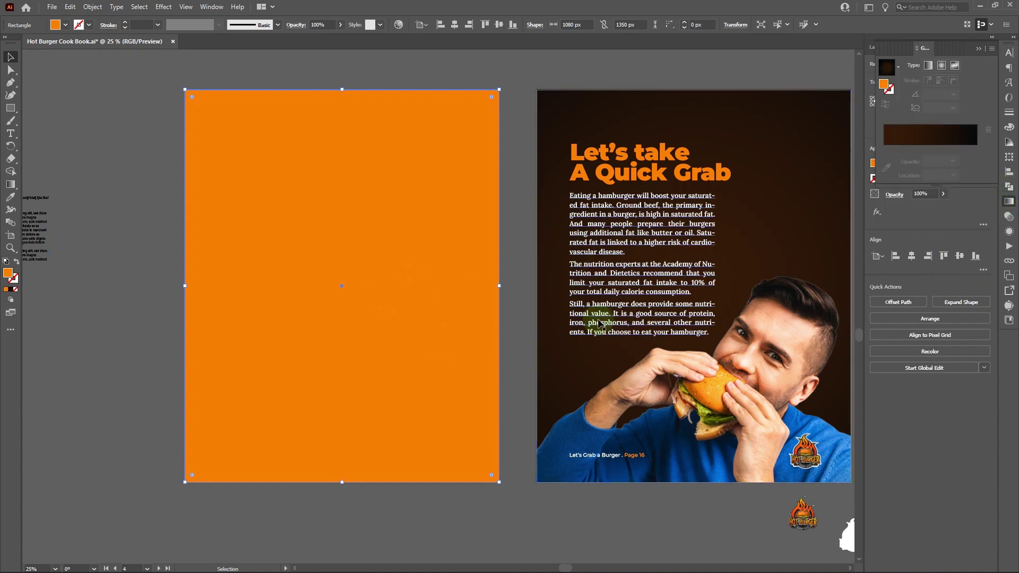
pyautogui.hscroll(3, 598, 320)
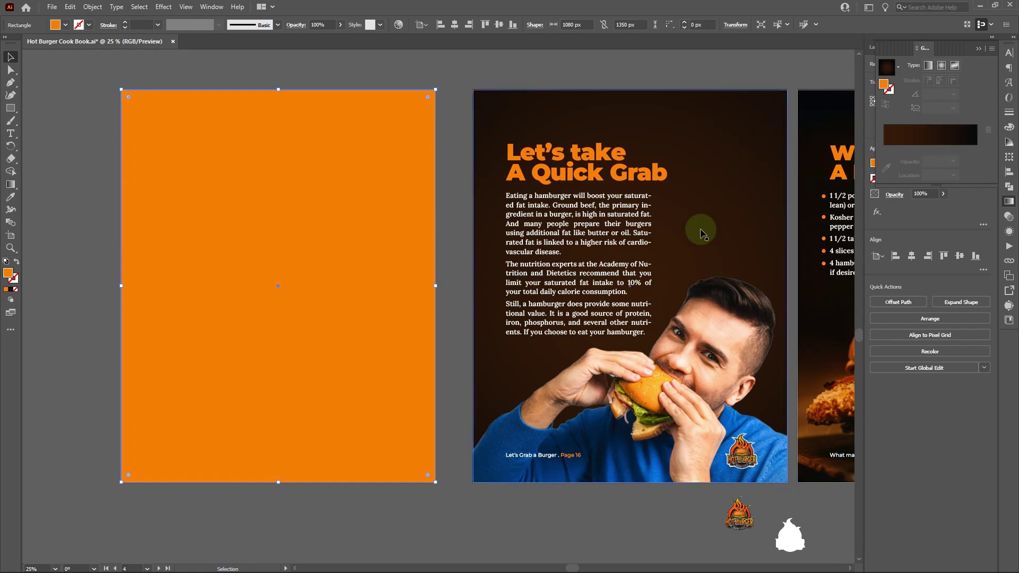
pyautogui.click(938, 143)
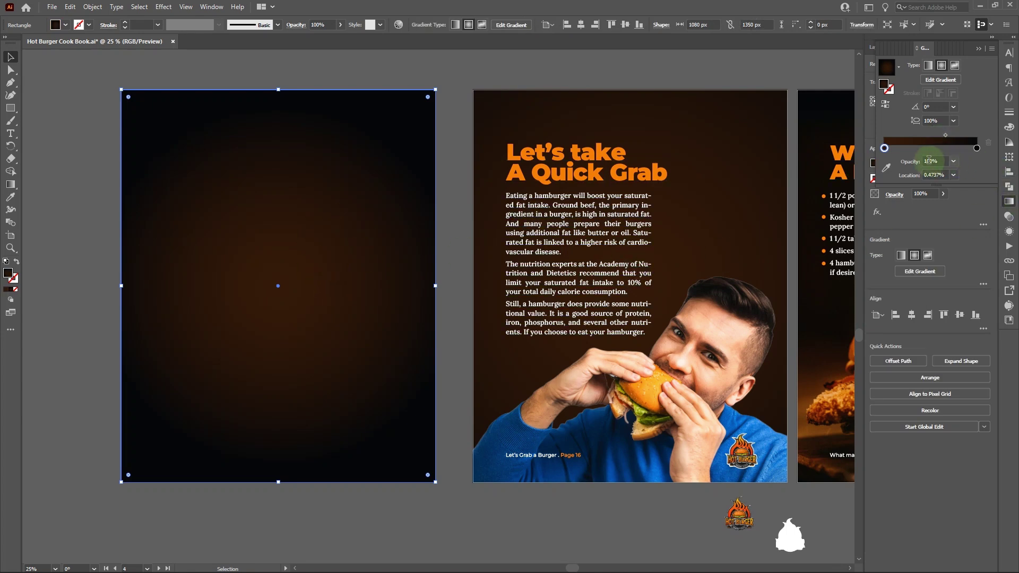
# Step: Recolour the outer gradient stop with the orange sampled from the "Let's take A Quick Grab" heading
pyautogui.click(978, 149)
pyautogui.hotkey('ctrl', 'z')
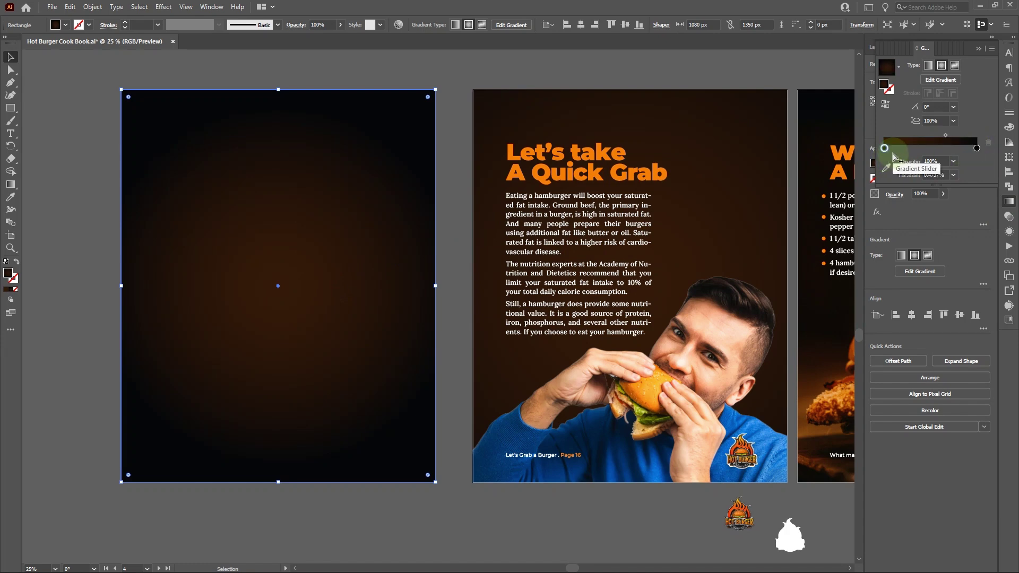
pyautogui.click(977, 149)
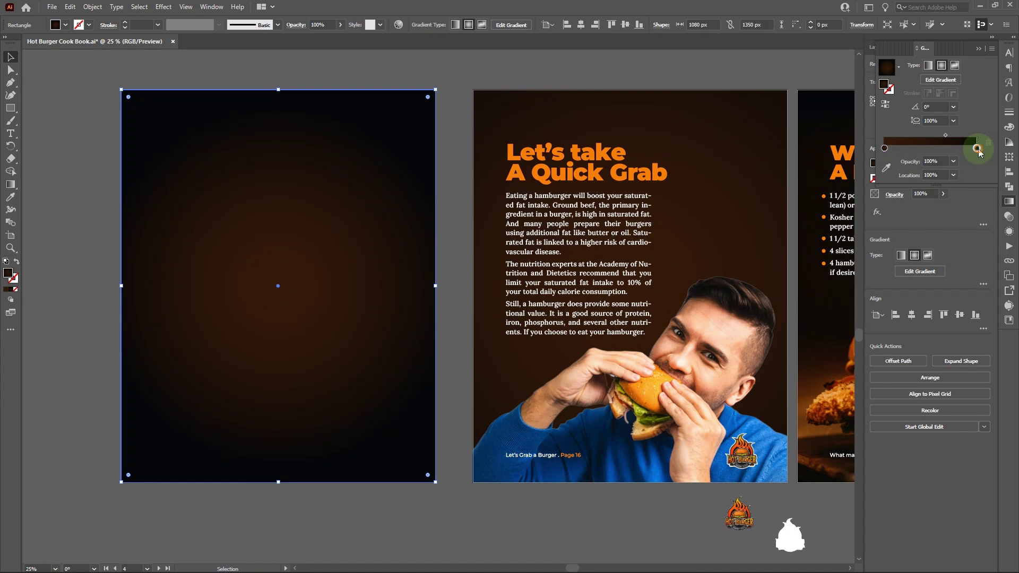
pyautogui.click(885, 167)
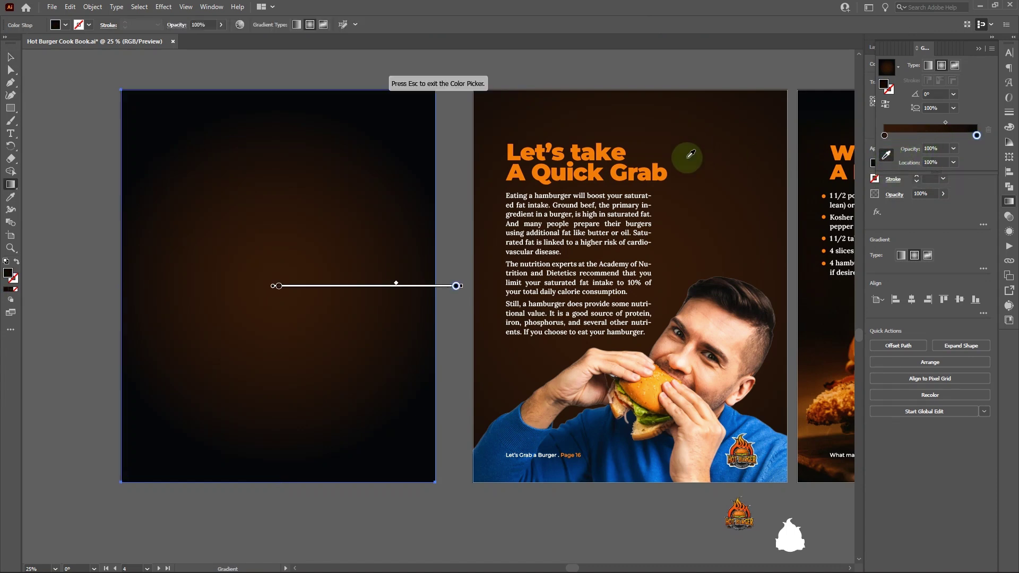
pyautogui.click(657, 169)
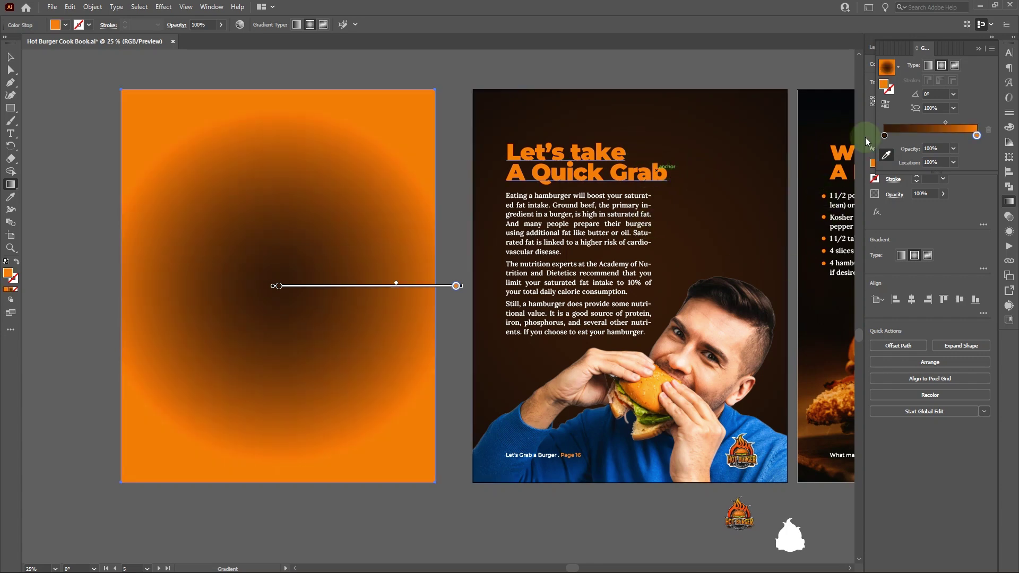
# Step: Recolour the inner gradient stop with a yellow-orange sampled from the burger in the man's hands
pyautogui.click(884, 137)
pyautogui.click(885, 155)
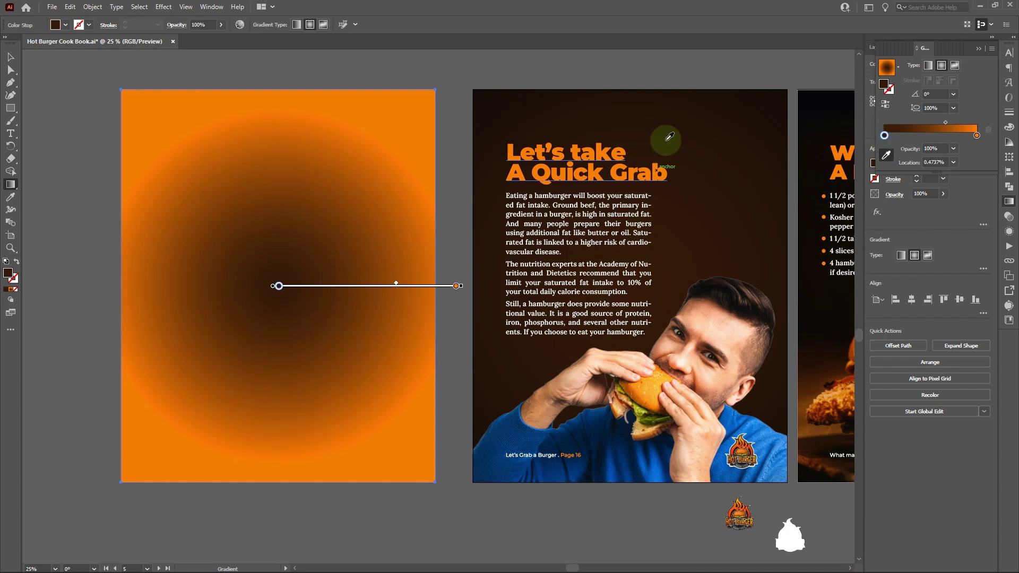
pyautogui.click(656, 382)
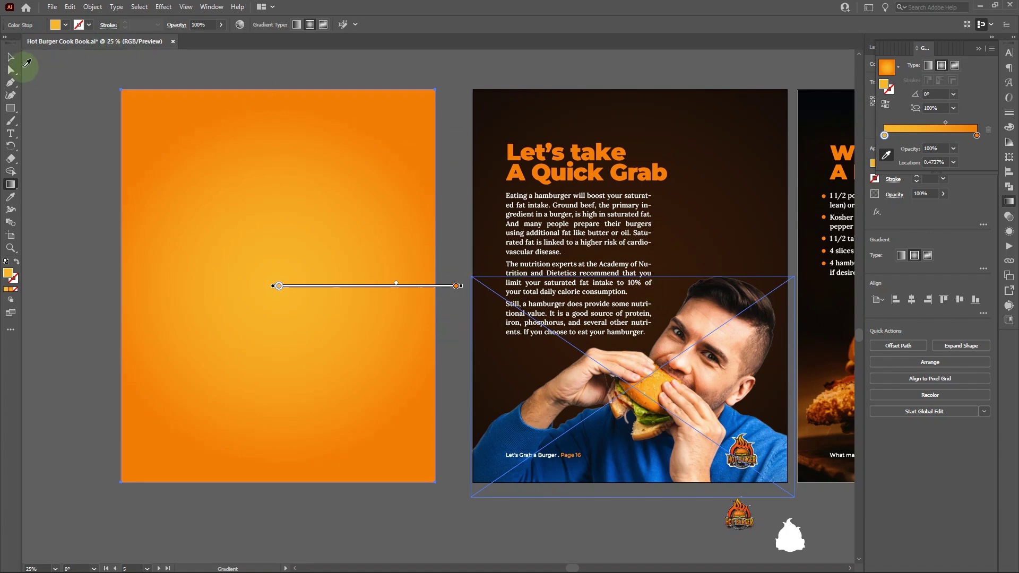
pyautogui.click(12, 57)
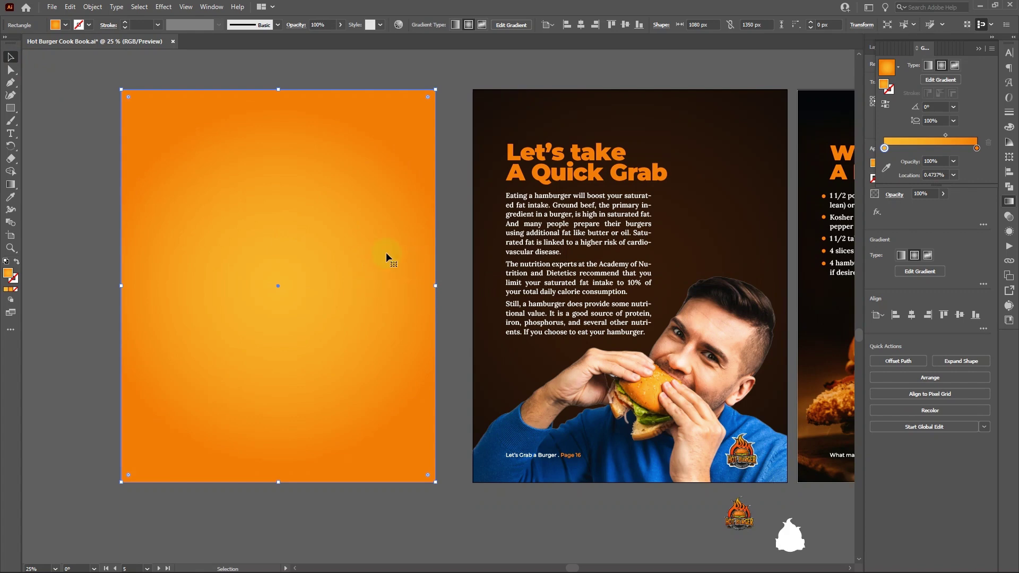
# Step: Extend the radial gradient's radius well beyond the rectangle's edge with the Gradient tool and deselect the rectangle
pyautogui.click(12, 184)
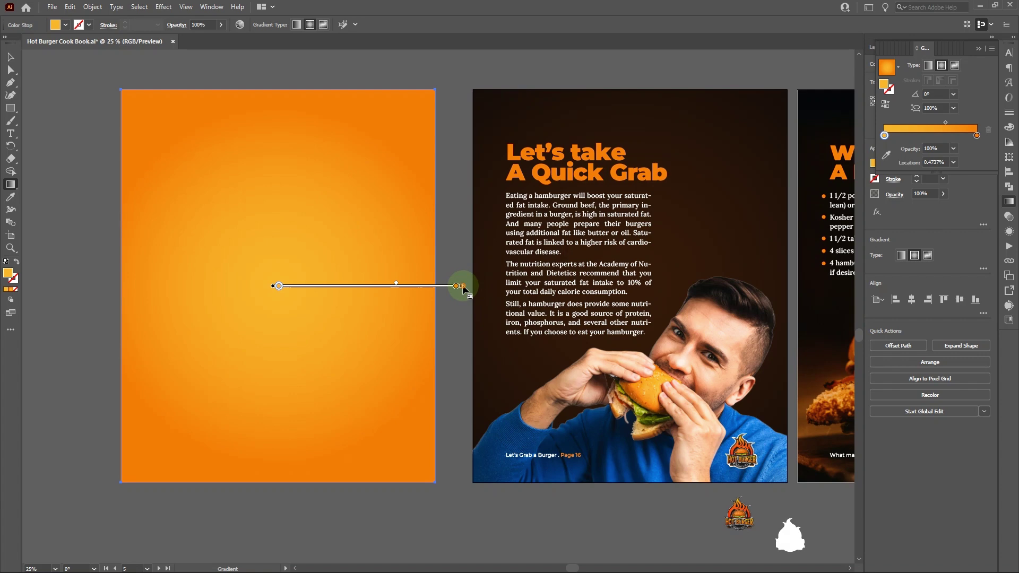
pyautogui.moveTo(462, 287); pyautogui.dragTo(527, 290)
pyautogui.click(15, 63)
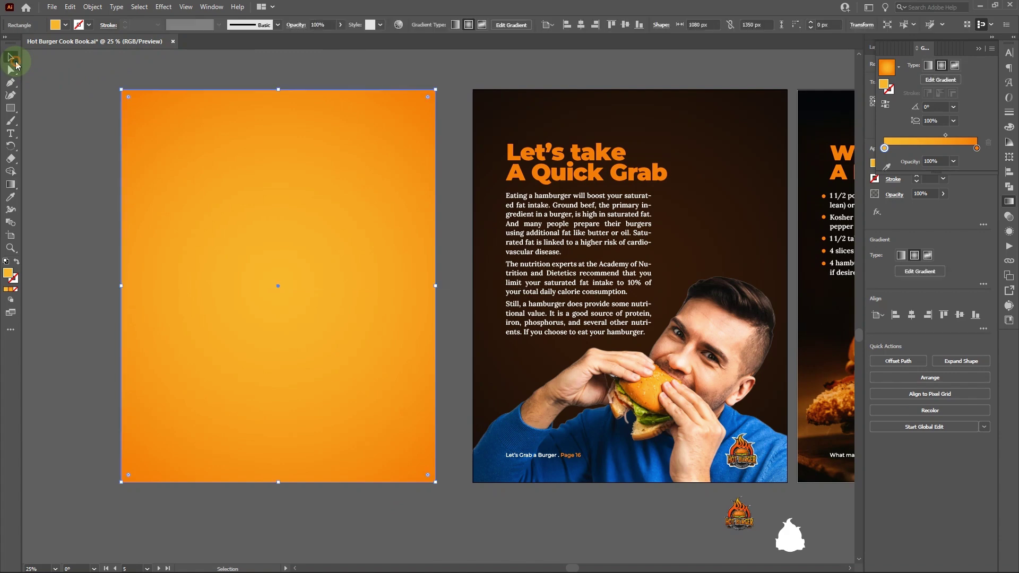
pyautogui.click(55, 86)
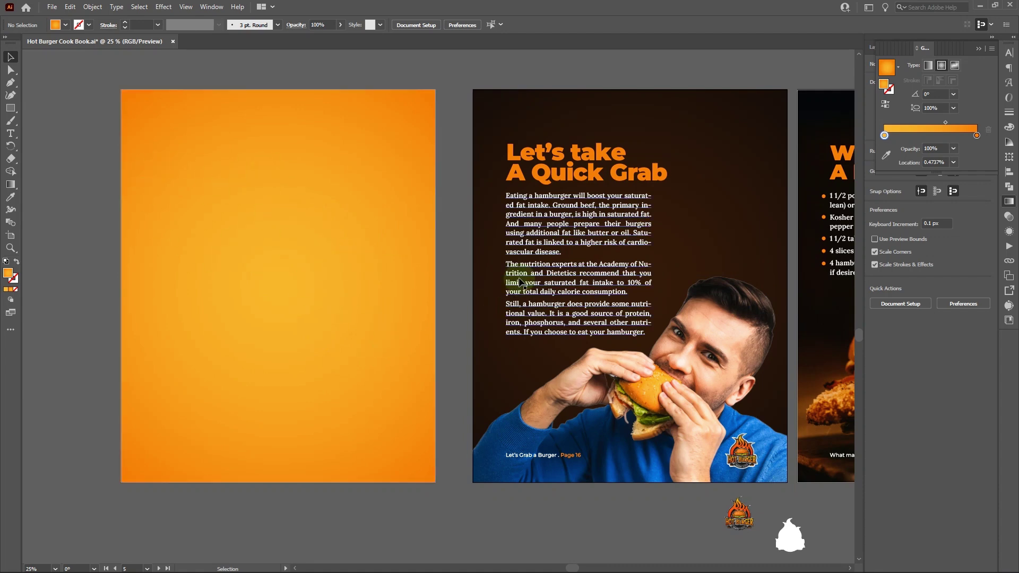
# Step: Move the burger image from the pasteboard beside Page 17 onto the orange artboard and centre it horizontally
pyautogui.hscroll(5, 519, 283)
pyautogui.hscroll(7, 519, 279)
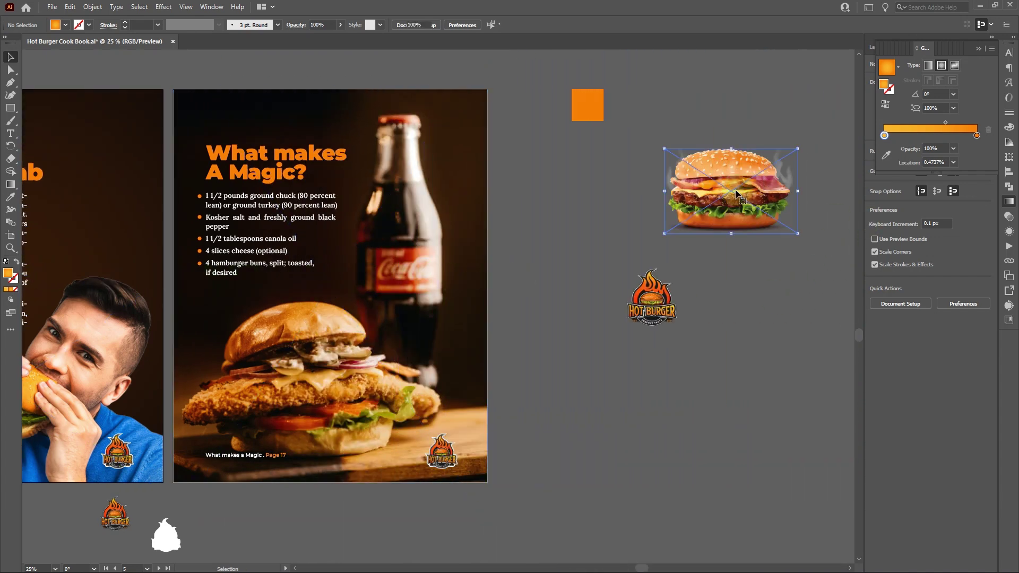
pyautogui.moveTo(738, 195); pyautogui.dragTo(47, 257)
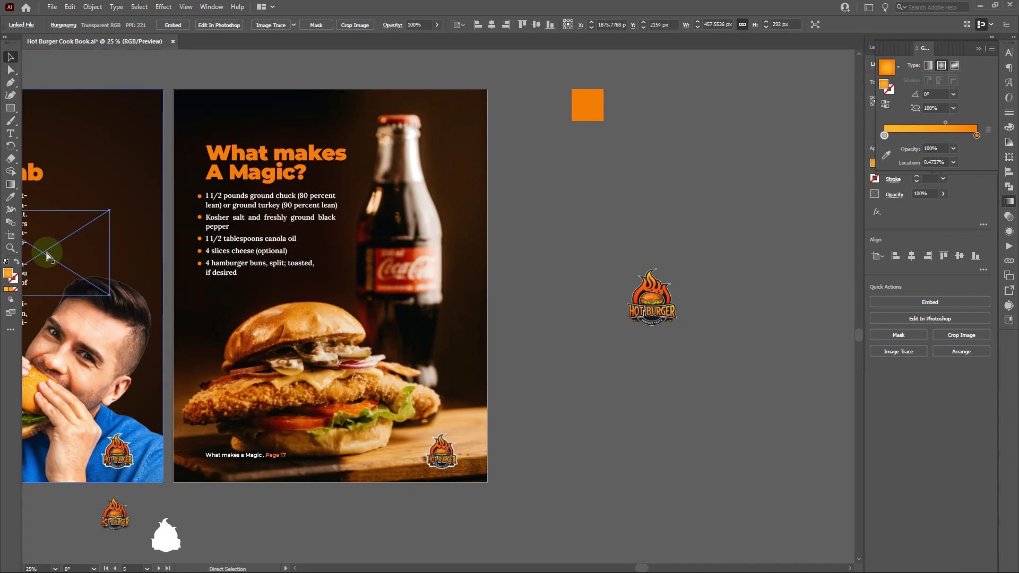
pyautogui.hotkey('ctrl', 'z')
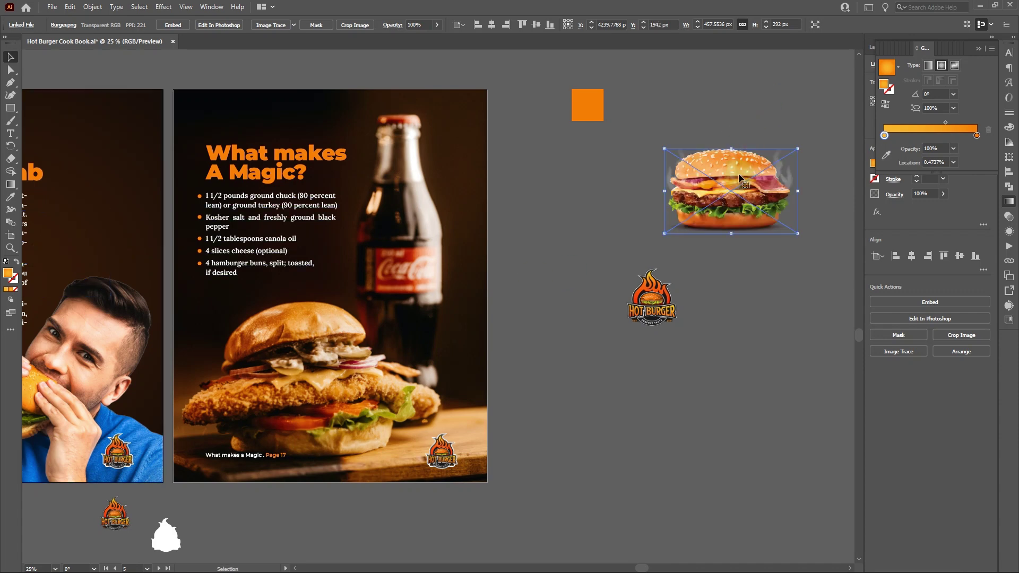
pyautogui.press('a')
pyautogui.hscroll(-15, 738, 174)
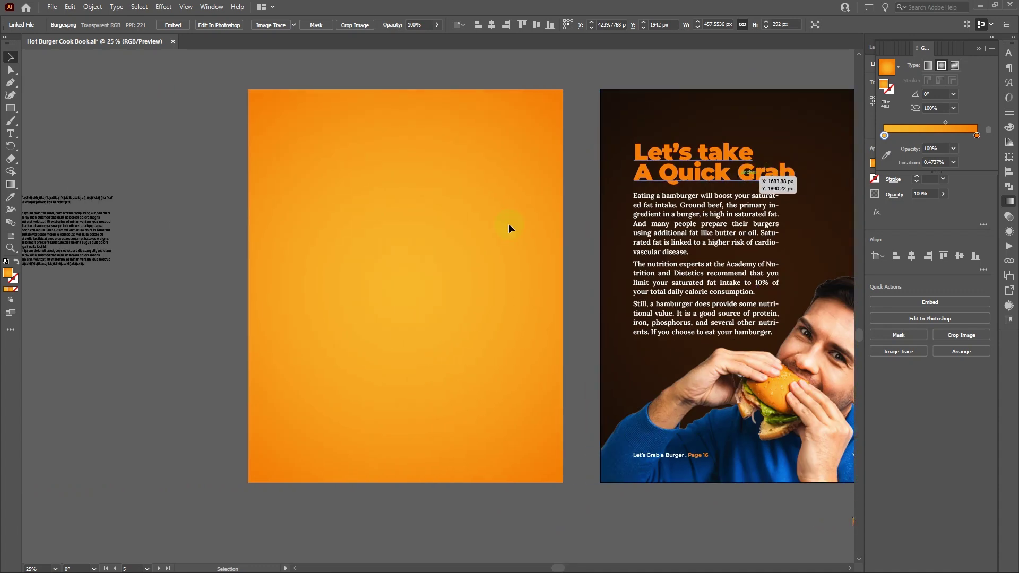
pyautogui.hotkey('ctrl', 'x')
pyautogui.click(400, 237)
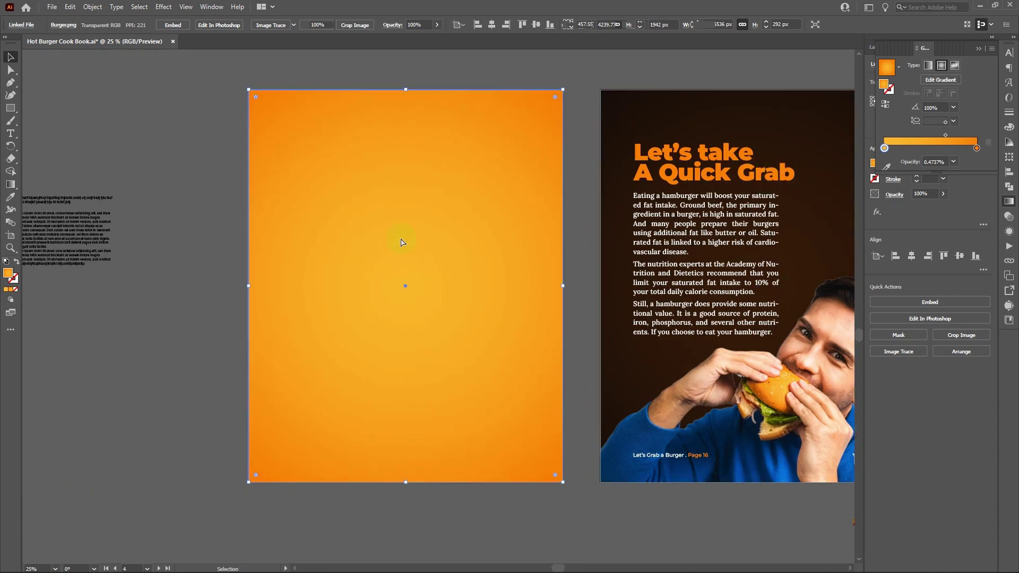
pyautogui.hotkey('ctrl', 'v')
pyautogui.moveTo(434, 308); pyautogui.dragTo(394, 342)
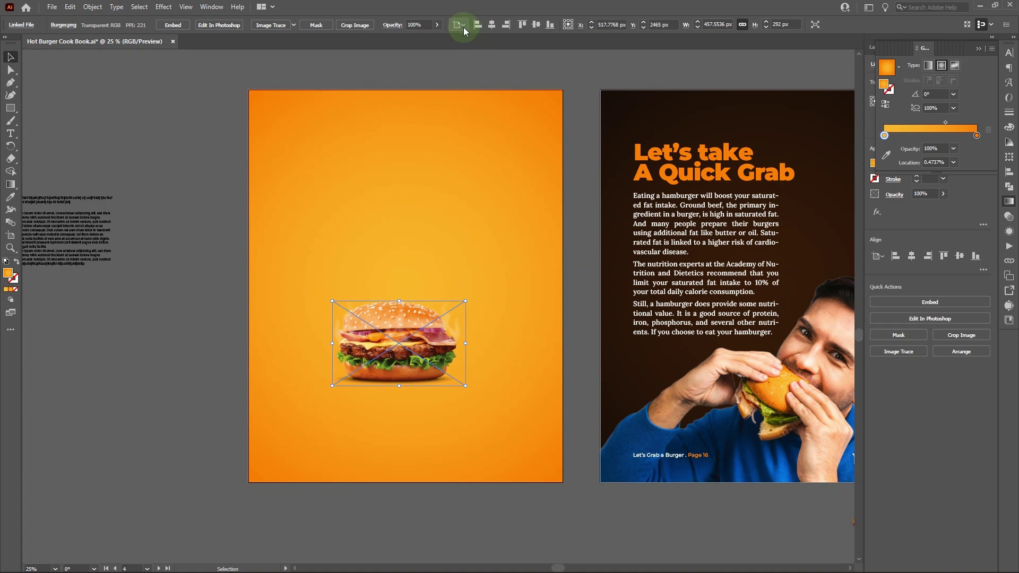
pyautogui.click(492, 24)
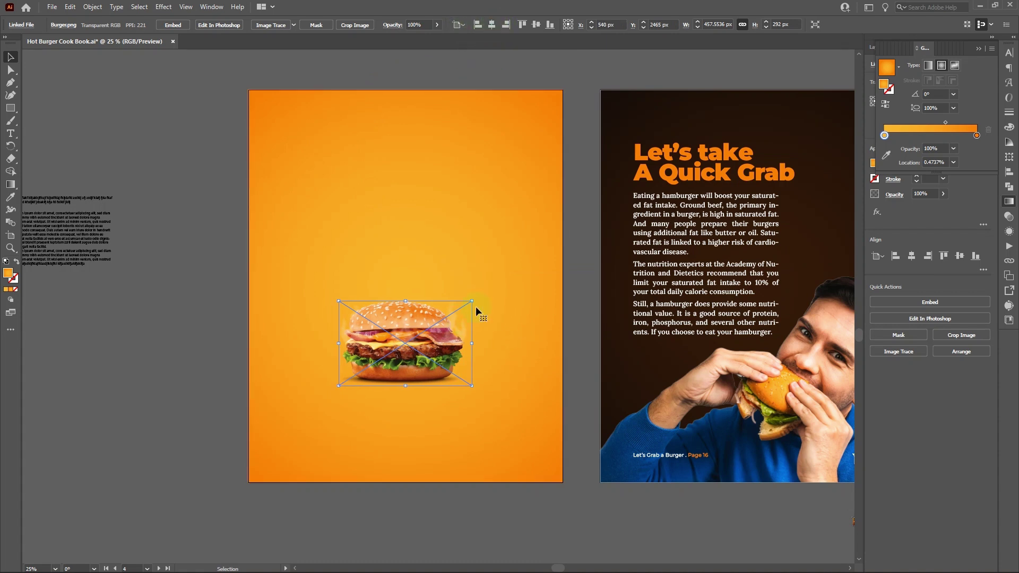
# Step: Enlarge the burger image to about 857 by 547 px and shift it slightly right and down on the orange artboard
pyautogui.moveTo(405, 301); pyautogui.dragTo(400, 226)
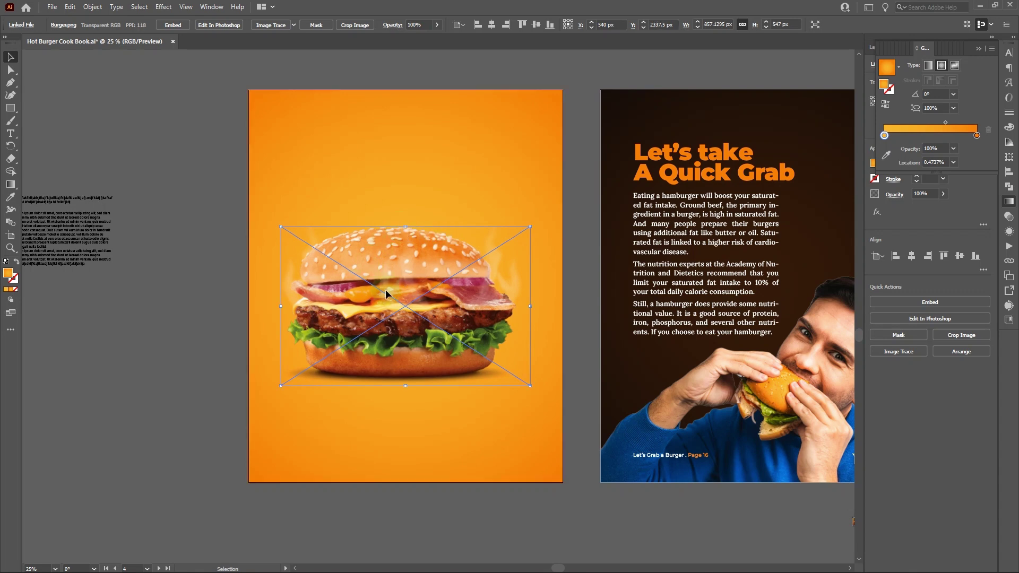
pyautogui.moveTo(386, 291); pyautogui.dragTo(394, 295)
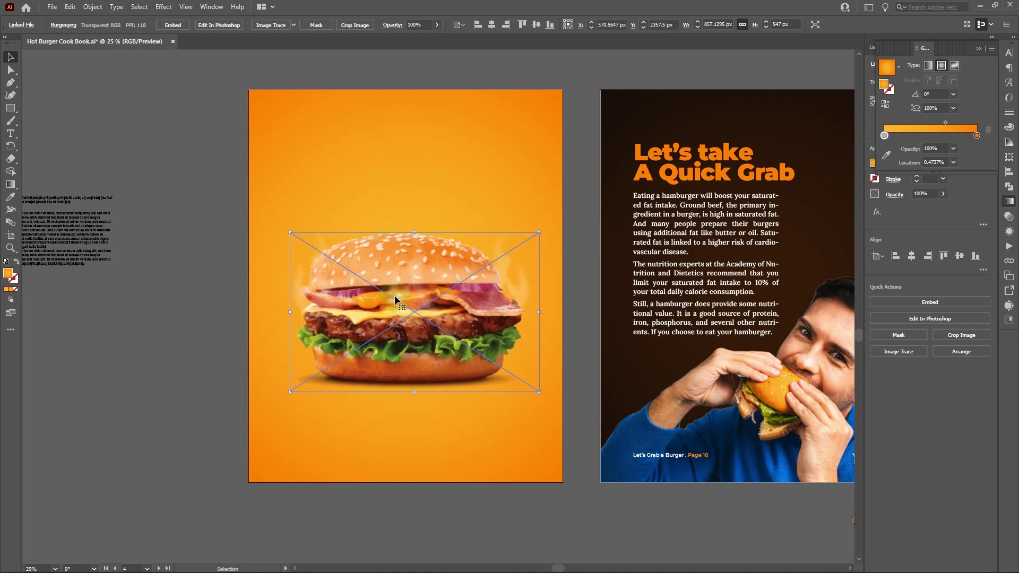
pyautogui.click(195, 310)
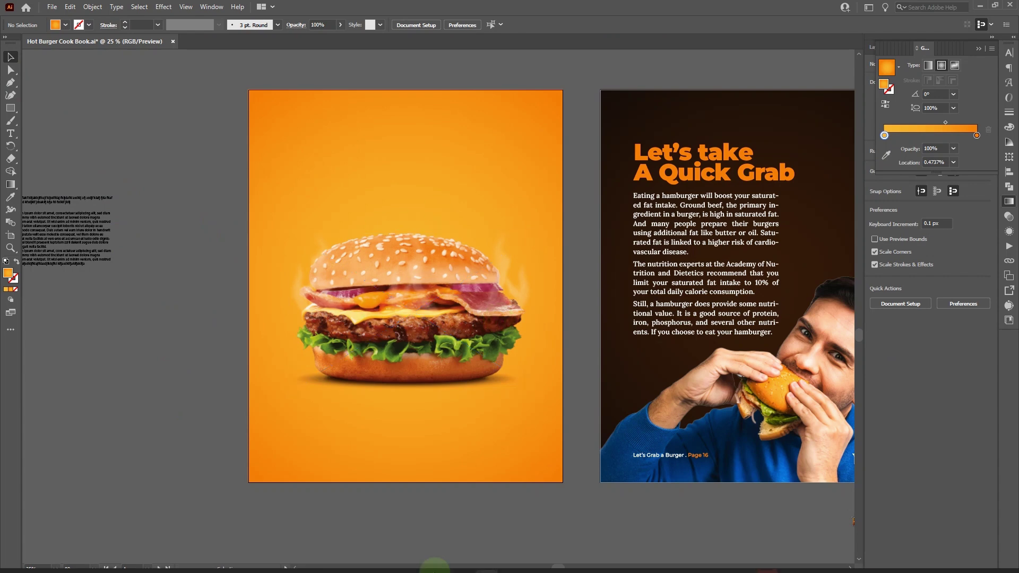
# Step: Review the cover page title and tagline in the Word content document, and return to the Illustrator artwork
pyautogui.moveTo(499, 569)
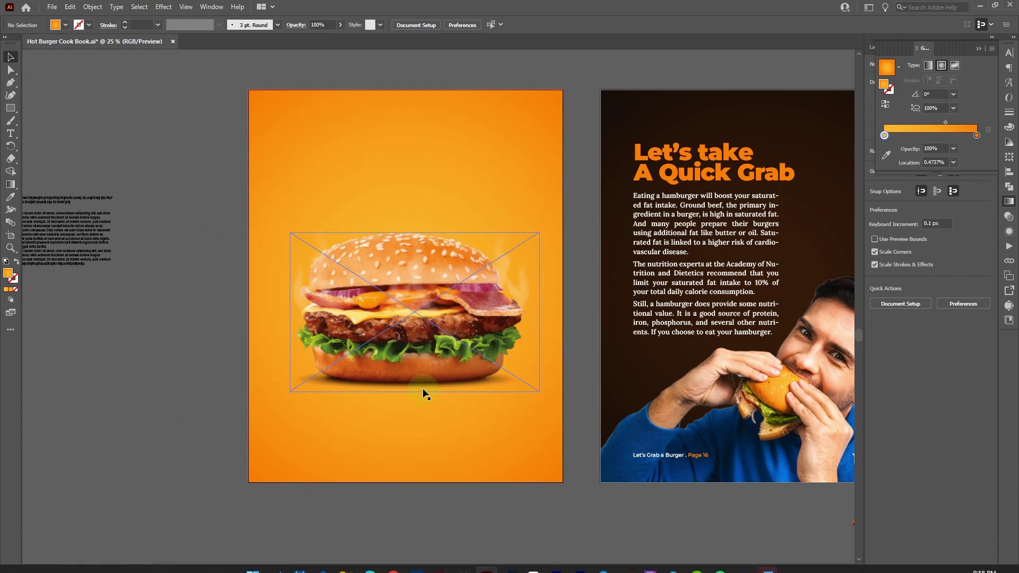
pyautogui.press('super+Tab')
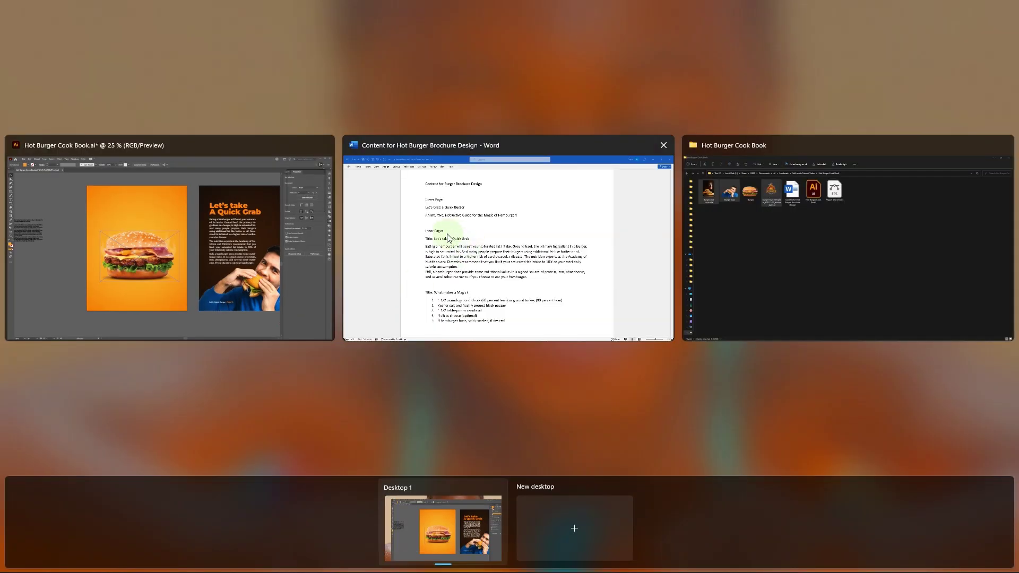
pyautogui.click(448, 237)
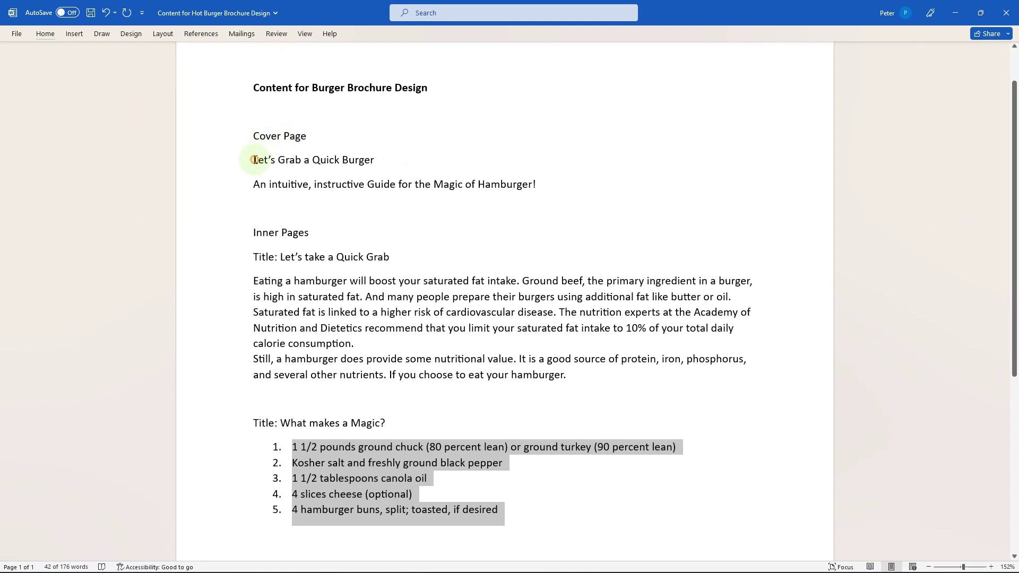
pyautogui.moveTo(254, 160); pyautogui.dragTo(371, 160)
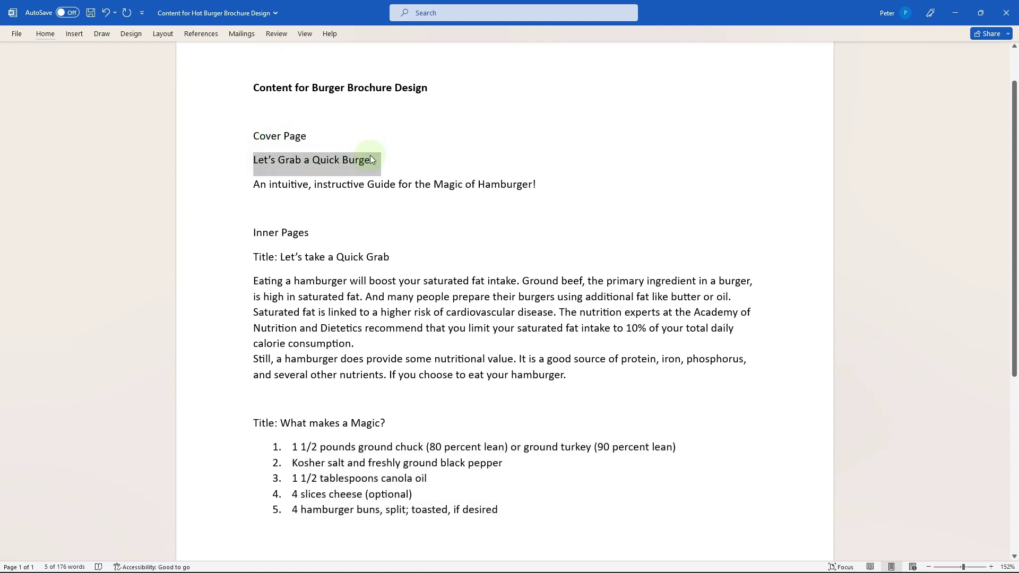
pyautogui.moveTo(252, 188); pyautogui.dragTo(539, 188)
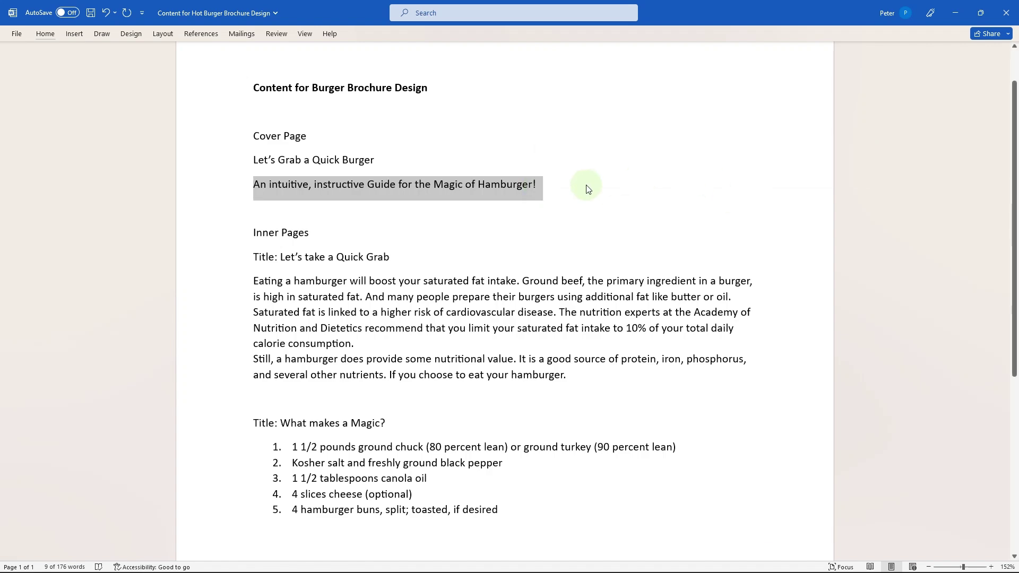
pyautogui.press('super')
pyautogui.press('super+Tab')
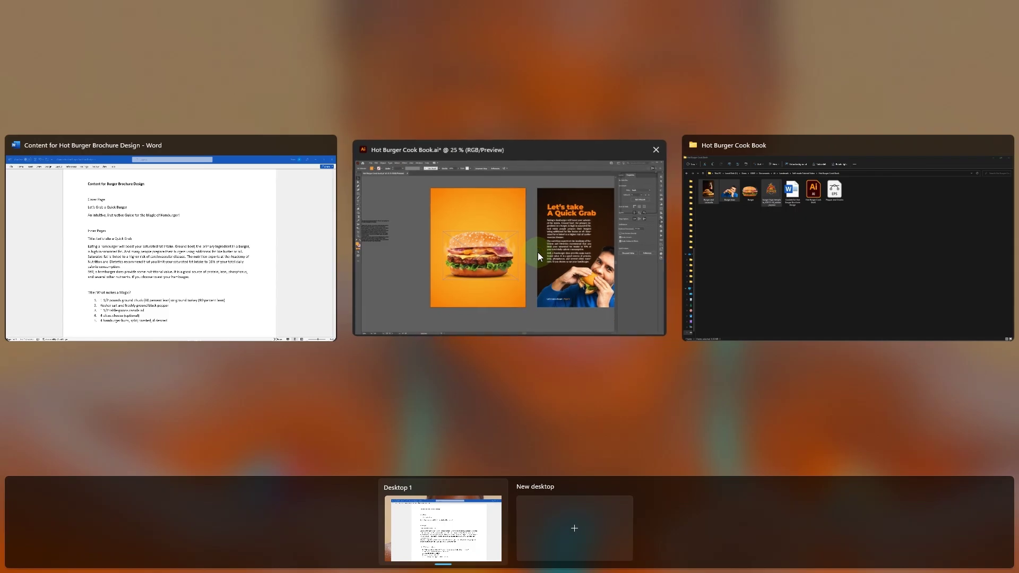
pyautogui.click(537, 253)
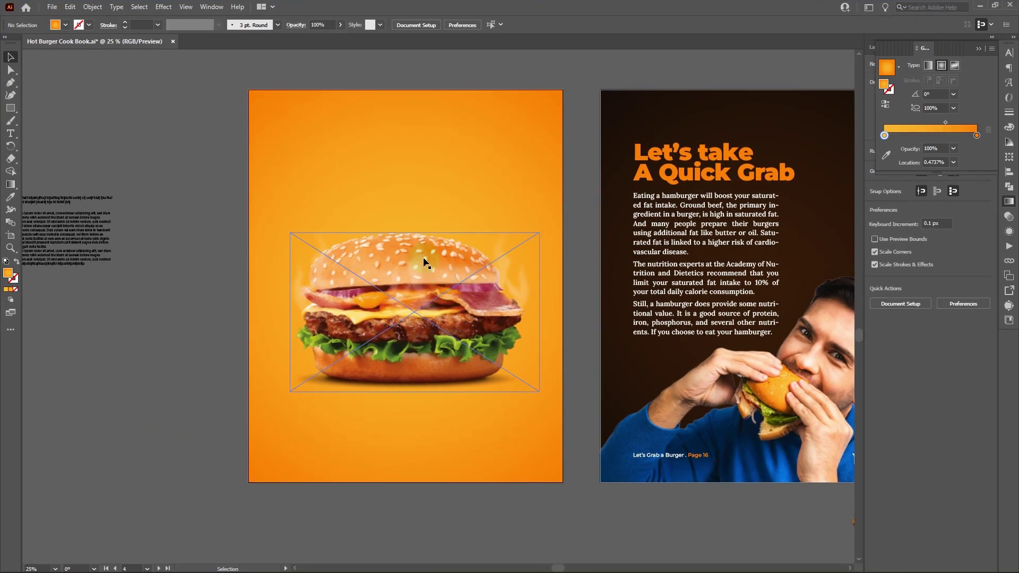
# Step: Duplicate the "Let's take A Quick Grab" heading onto the orange artboard and replace its text with the copied "Let's Grab a Quick Burger"
pyautogui.click(706, 154)
pyautogui.moveTo(706, 154); pyautogui.dragTo(412, 155)
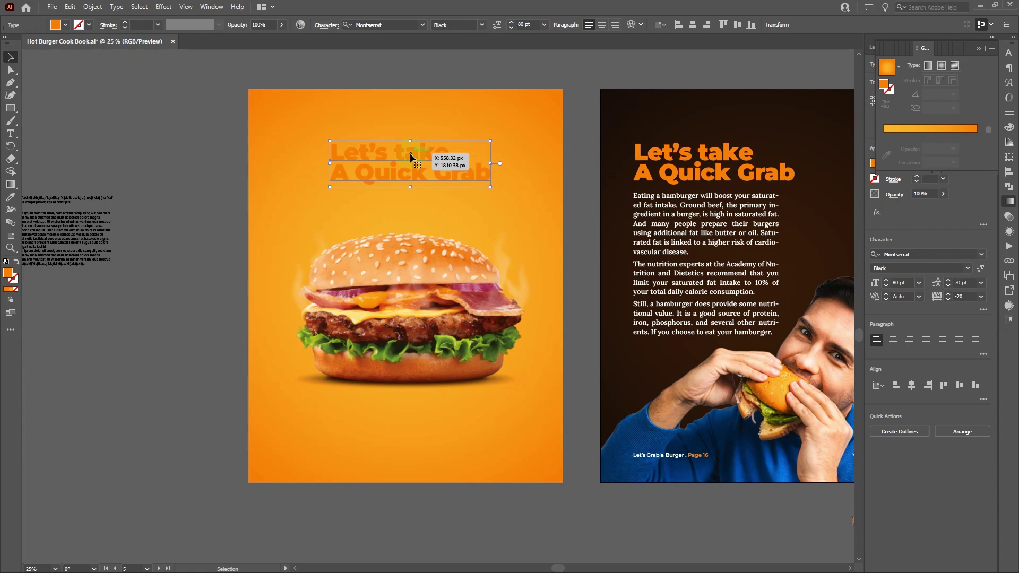
pyautogui.press('t')
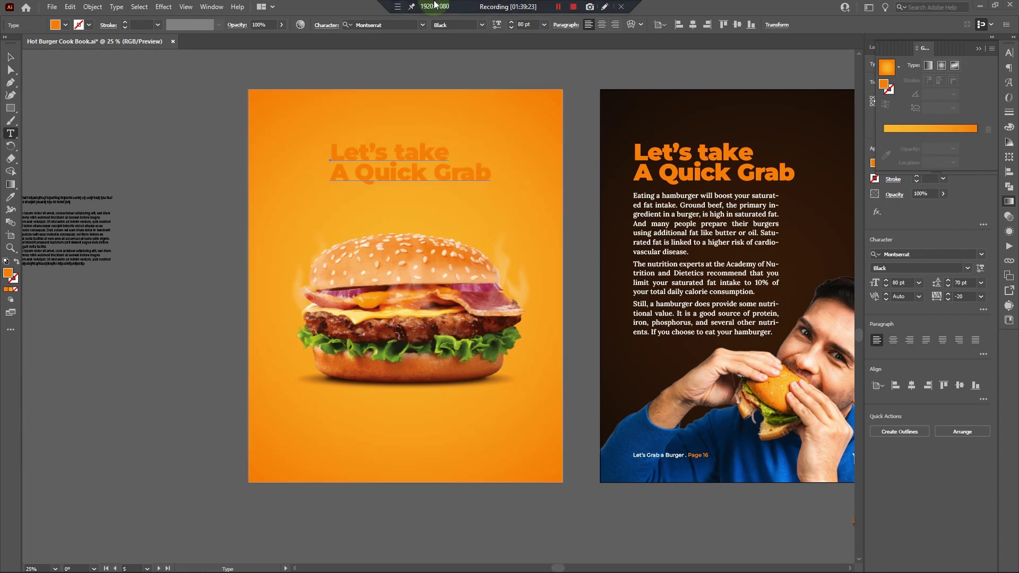
pyautogui.tripleClick(417, 153)
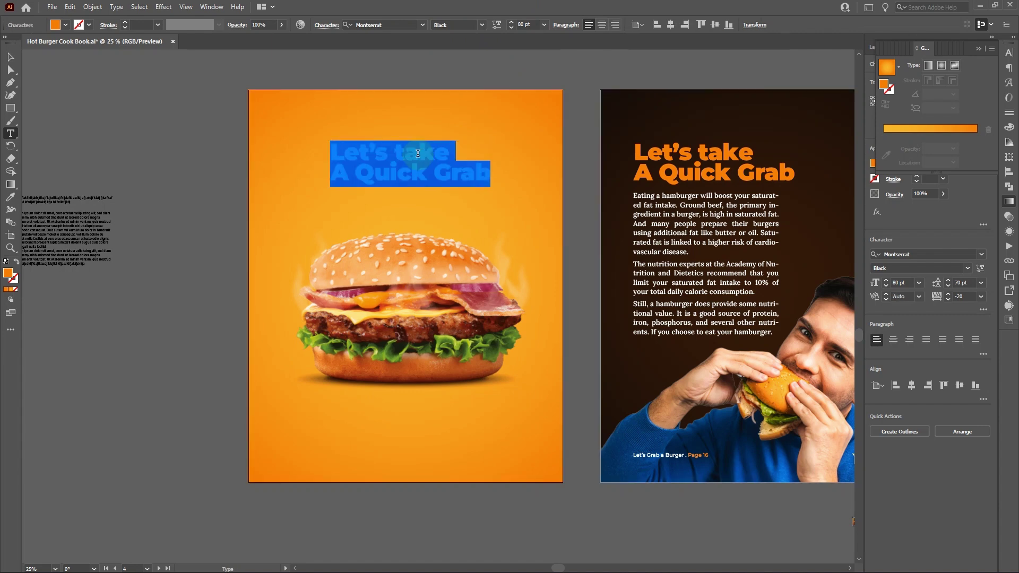
pyautogui.press('super+v')
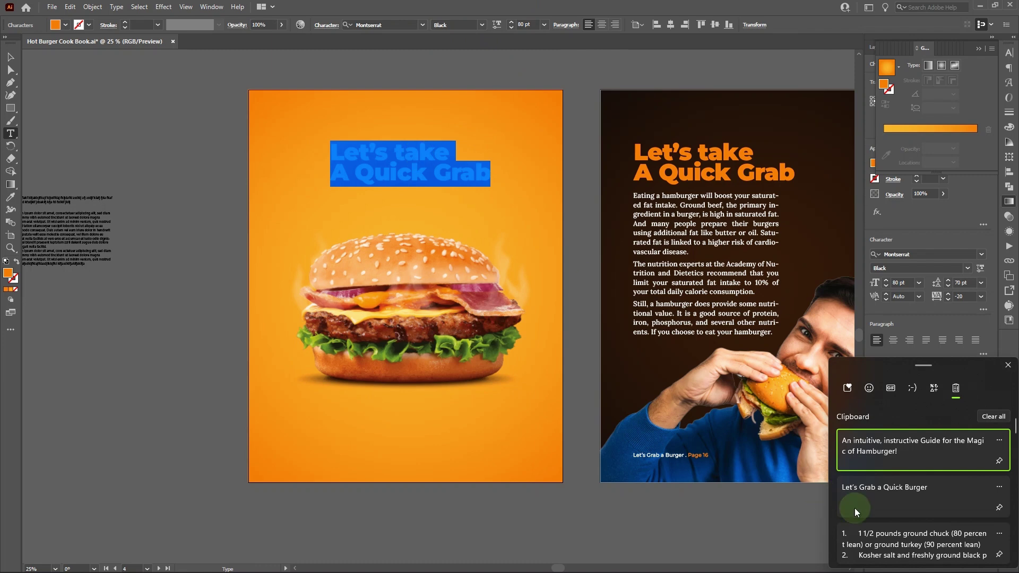
pyautogui.click(885, 492)
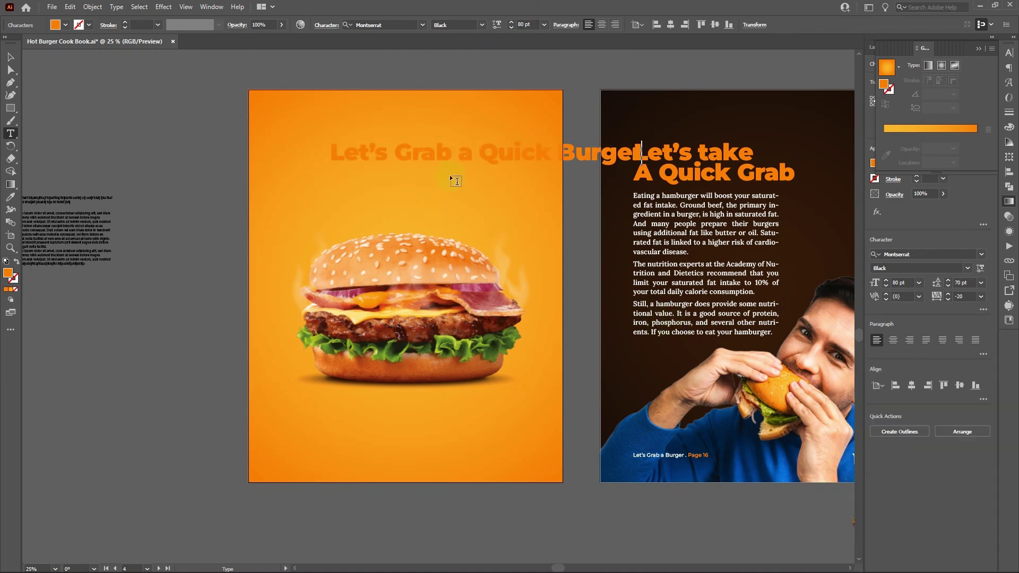
# Step: Break the cover title into three lines reading "Let's Grab", "A Quick" and "Burger", capitalising the "A"
pyautogui.click(461, 155)
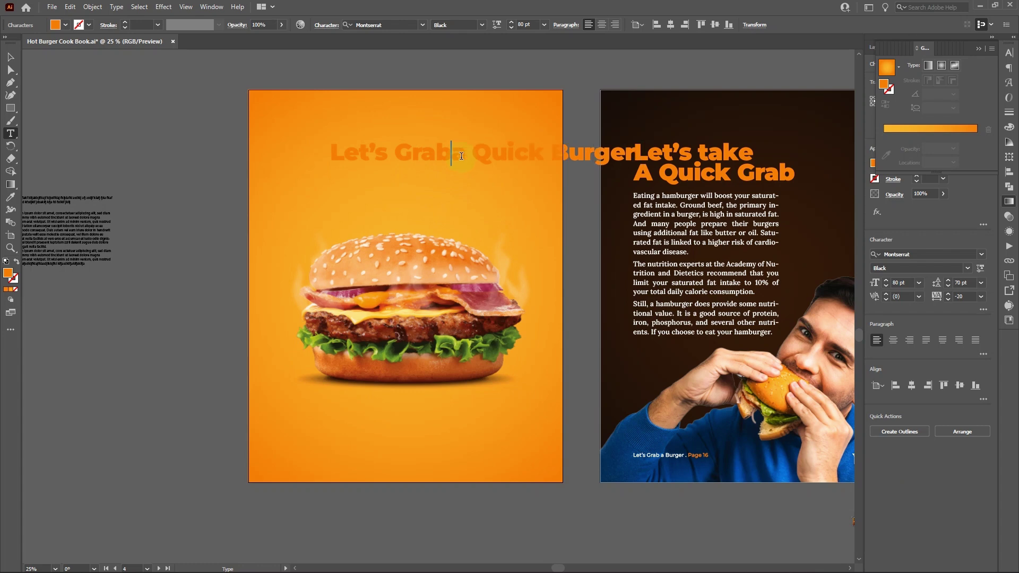
pyautogui.press('Return')
pyautogui.hotkey('shift', 'Right')
pyautogui.write('A')
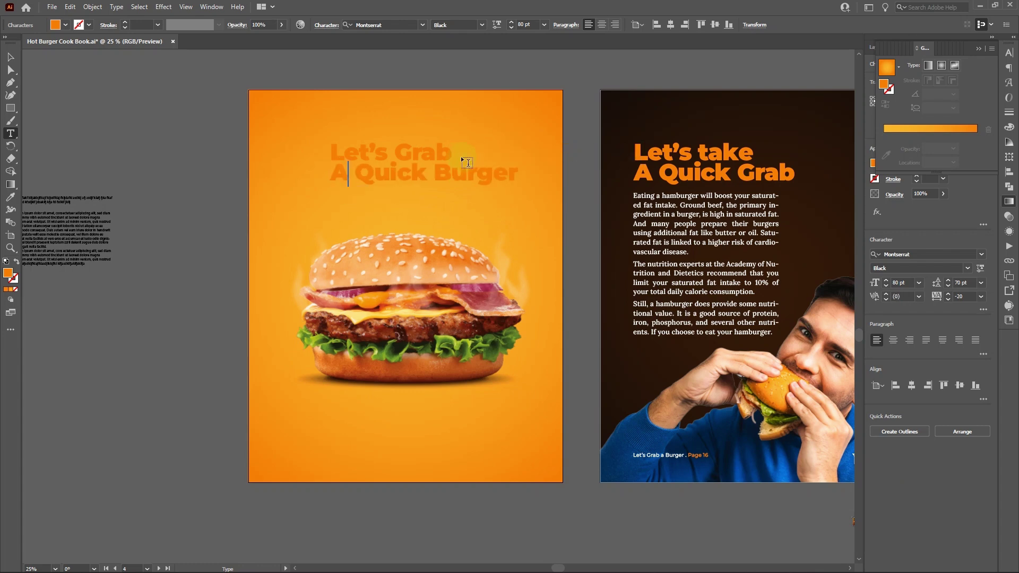
pyautogui.press('Right')
pyautogui.press('Right')
pyautogui.press('Right')
pyautogui.press('Right')
pyautogui.press('Right')
pyautogui.press('Right')
pyautogui.press('Delete')
pyautogui.press('Return')
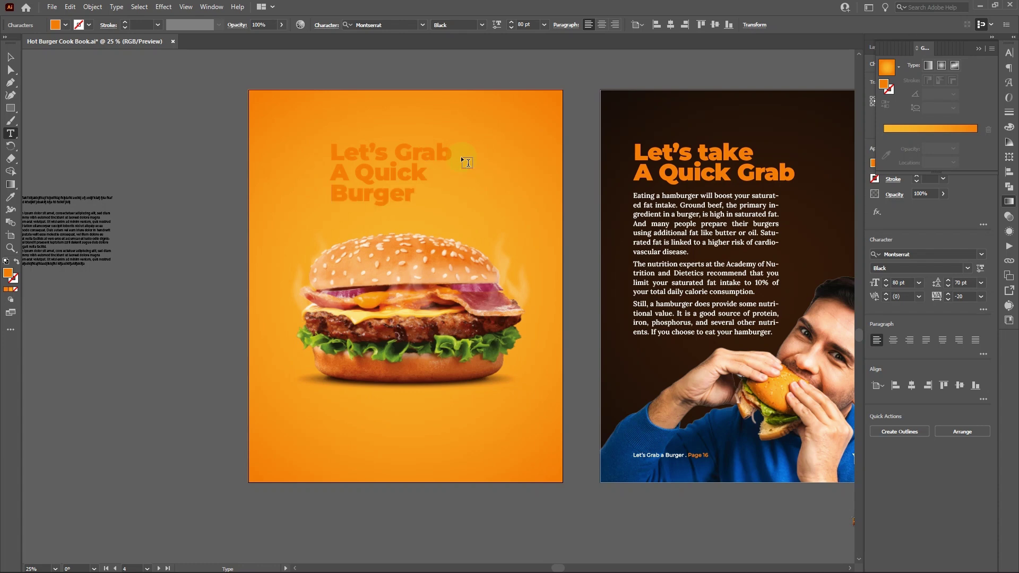
# Step: Centre-align all three lines of the cover title
pyautogui.hotkey('shift', 'End')
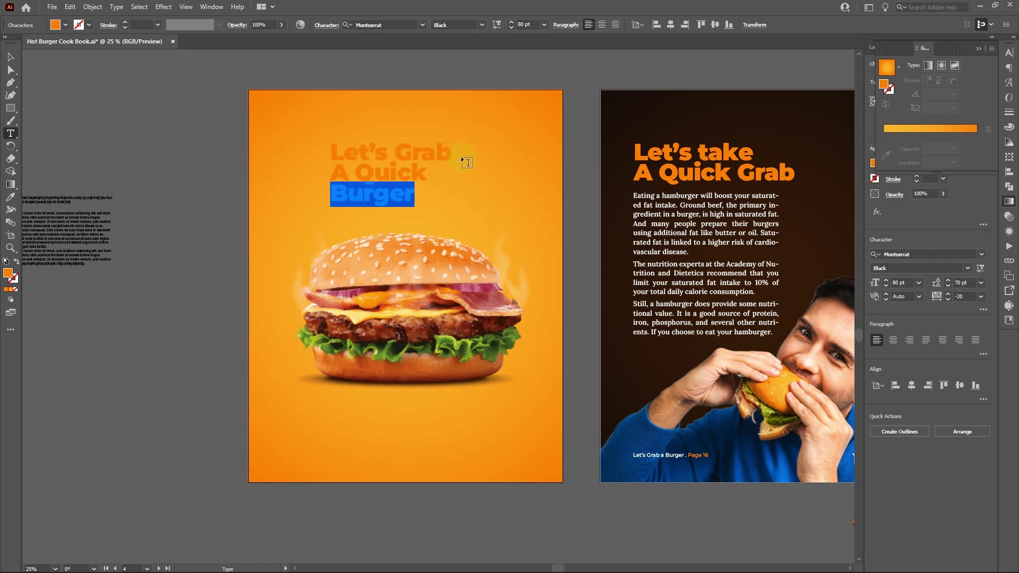
pyautogui.hotkey('ctrl', 'a')
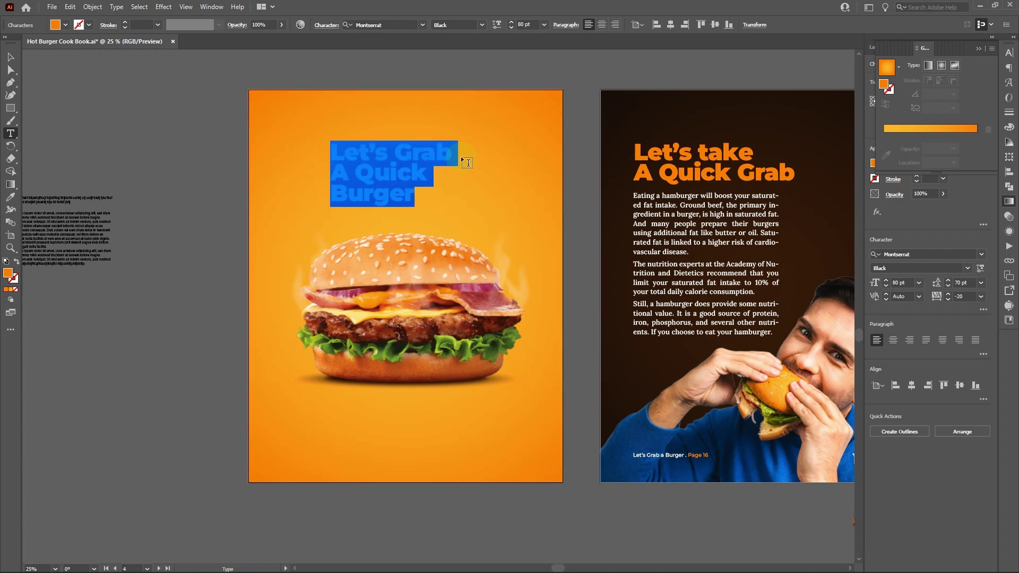
pyautogui.click(602, 25)
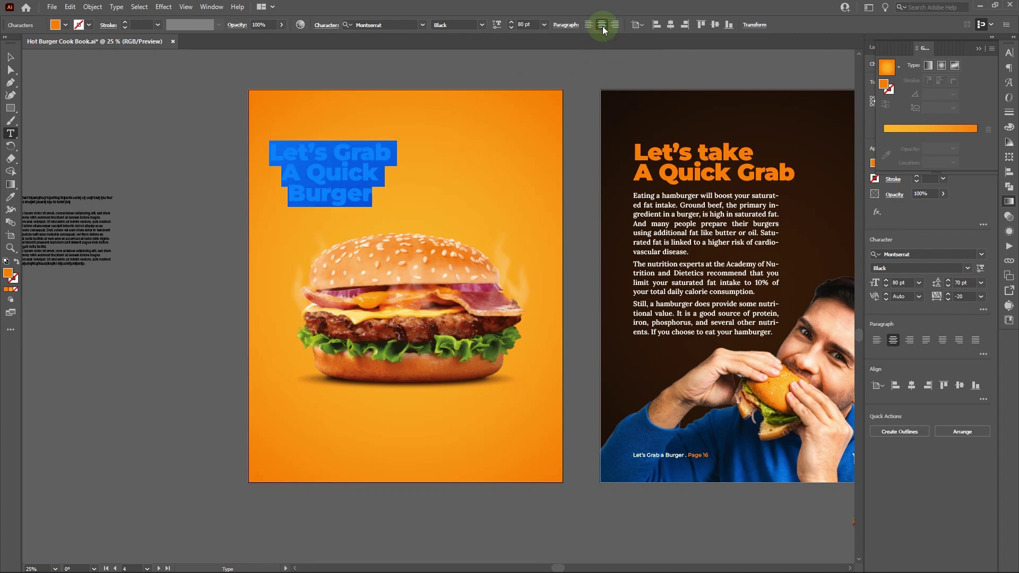
# Step: Enlarge the word "Burger" in the cover title to 214 pt
pyautogui.click(355, 192)
pyautogui.doubleClick(355, 192)
pyautogui.hotkey('ctrl', 'shift', '.')
pyautogui.hotkey('ctrl', 'shift', '.')
pyautogui.hotkey('ctrl', 'shift', '.')
pyautogui.hotkey('ctrl', 'shift', '.')
pyautogui.hotkey('ctrl', 'shift', '.')
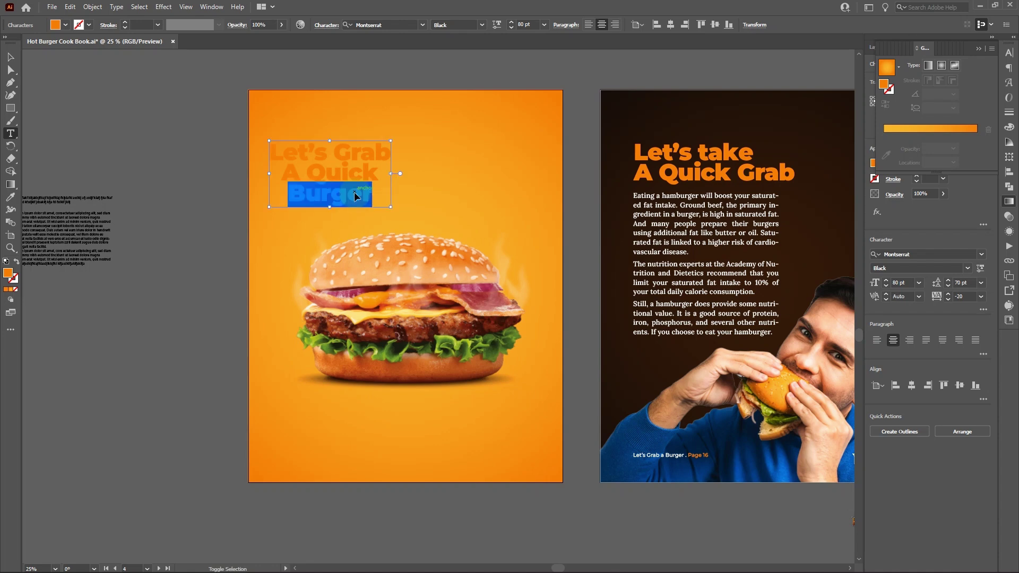
pyautogui.hotkey('ctrl', 'shift', '.')
pyautogui.hotkey('ctrl', 'shift', '.')
pyautogui.hotkey('ctrl', 'shift', '.')
pyautogui.hotkey('ctrl', 'shift', '.')
pyautogui.hotkey('ctrl', 'shift', '.')
pyautogui.hotkey('ctrl', 'shift', '.')
pyautogui.hotkey('ctrl', 'shift', '.')
pyautogui.hotkey('ctrl', 'shift', '.')
pyautogui.hotkey('ctrl', 'shift', '.')
pyautogui.hotkey('ctrl', 'shift', '.')
pyautogui.hotkey('ctrl', 'shift', '.')
pyautogui.hotkey('ctrl', 'shift', '.')
pyautogui.hotkey('ctrl', 'shift', '.')
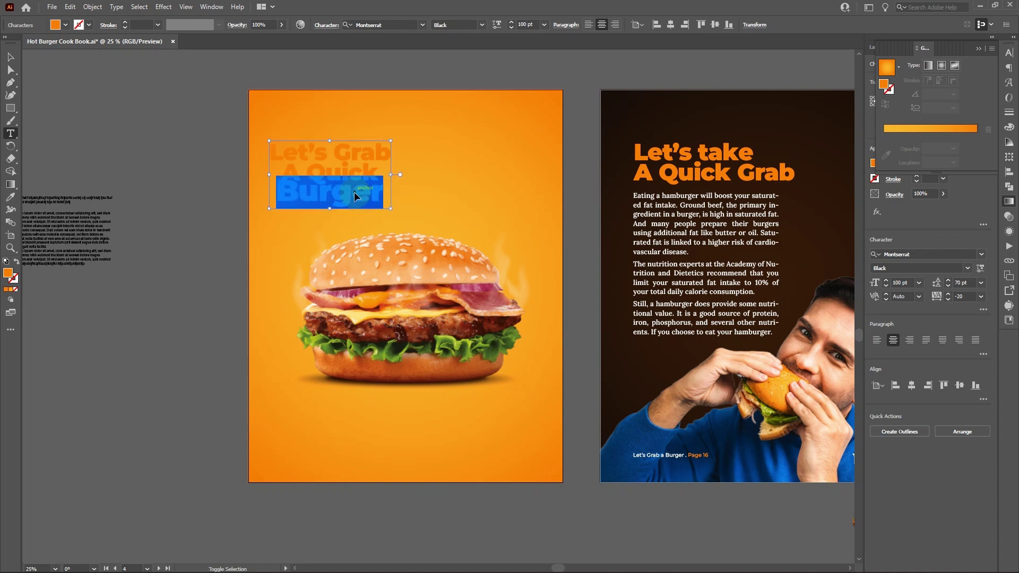
pyautogui.hotkey('ctrl', 'shift', '.')
pyautogui.hotkey('ctrl', 'shift', '.')
pyautogui.hotkey('ctrl', 'shift', '.')
pyautogui.hotkey('ctrl', 'shift', '.')
pyautogui.hotkey('ctrl', 'shift', '.')
pyautogui.hotkey('ctrl', 'shift', '.')
pyautogui.hotkey('ctrl', 'shift', '.')
pyautogui.hotkey('ctrl', 'shift', '.')
pyautogui.hotkey('ctrl', 'shift', '.')
pyautogui.hotkey('ctrl', 'shift', '.')
pyautogui.hotkey('ctrl', 'shift', '.')
pyautogui.hotkey('ctrl', 'shift', '.')
pyautogui.hotkey('ctrl', 'shift', '.')
pyautogui.hotkey('ctrl', 'shift', '.')
pyautogui.hotkey('ctrl', 'shift', '.')
pyautogui.hotkey('ctrl', 'shift', '.')
pyautogui.hotkey('ctrl', 'shift', '.')
pyautogui.hotkey('ctrl', 'shift', '.')
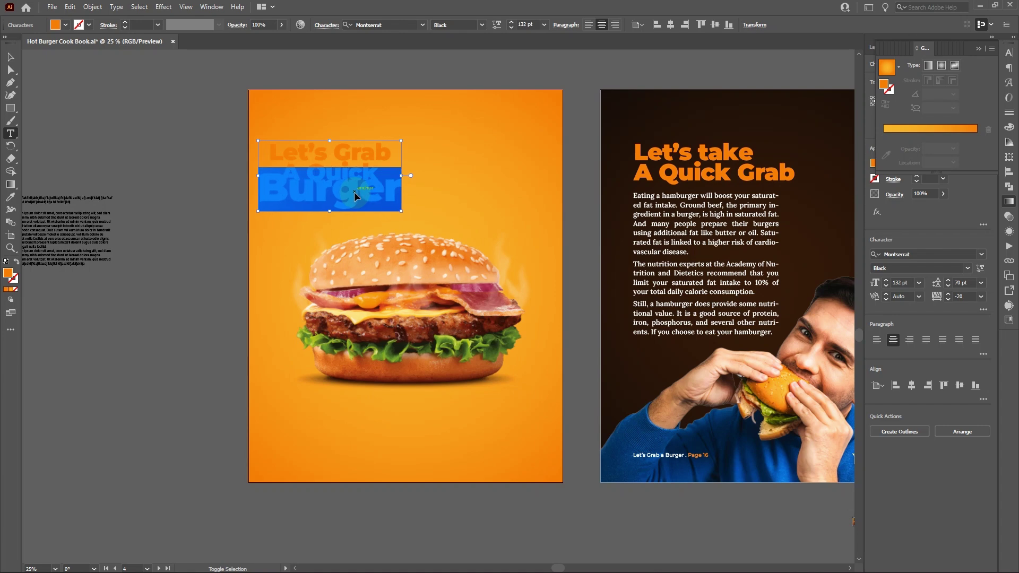
pyautogui.hotkey('ctrl', 'shift', '.')
pyautogui.hotkey('ctrl', 'shift', '.')
pyautogui.hotkey('ctrl', 'shift', '.')
pyautogui.hotkey('ctrl', 'shift', '.')
pyautogui.hotkey('ctrl', 'shift', '.')
pyautogui.hotkey('ctrl', 'shift', '.')
pyautogui.hotkey('ctrl', 'shift', '.')
pyautogui.hotkey('ctrl', 'shift', '.')
pyautogui.hotkey('ctrl', 'shift', '.')
pyautogui.hotkey('ctrl', 'shift', '.')
pyautogui.hotkey('ctrl', 'shift', '.')
pyautogui.hotkey('ctrl', 'shift', '.')
pyautogui.hotkey('ctrl', 'shift', '.')
pyautogui.hotkey('ctrl', 'shift', '.')
pyautogui.hotkey('ctrl', 'shift', '.')
pyautogui.hotkey('ctrl', 'shift', '.')
pyautogui.hotkey('ctrl', 'shift', '.')
pyautogui.hotkey('ctrl', 'shift', '.')
pyautogui.hotkey('ctrl', 'shift', '.')
pyautogui.hotkey('ctrl', 'shift', '.')
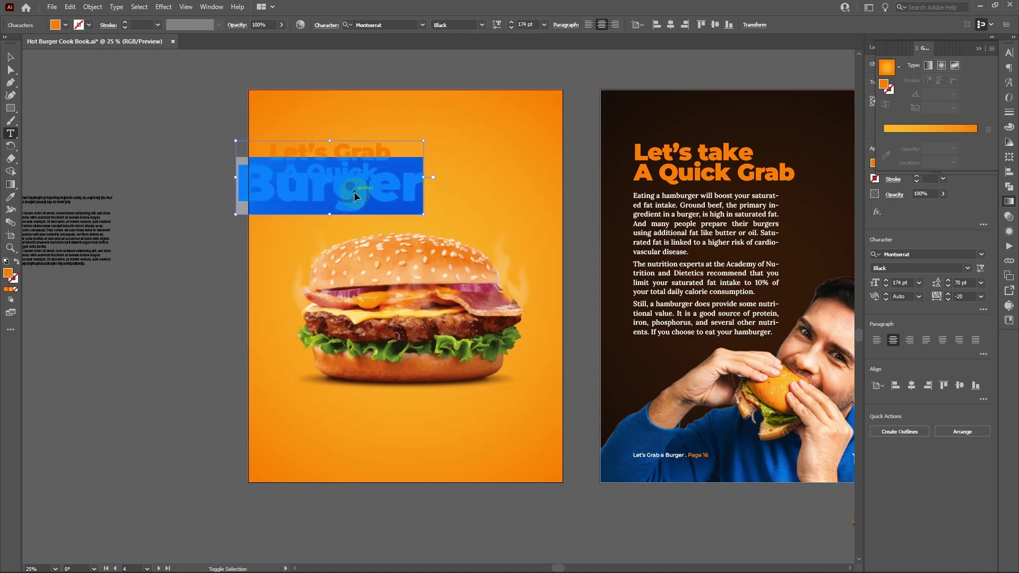
pyautogui.hotkey('ctrl', 'shift', '.')
pyautogui.hotkey('ctrl', 'shift', '.')
pyautogui.hotkey('ctrl', 'shift', '.')
pyautogui.hotkey('ctrl', 'shift', '.')
pyautogui.hotkey('ctrl', 'shift', '.')
pyautogui.hotkey('ctrl', 'shift', '.')
pyautogui.hotkey('ctrl', 'shift', '.')
pyautogui.hotkey('ctrl', 'shift', '.')
pyautogui.hotkey('ctrl', 'shift', '.')
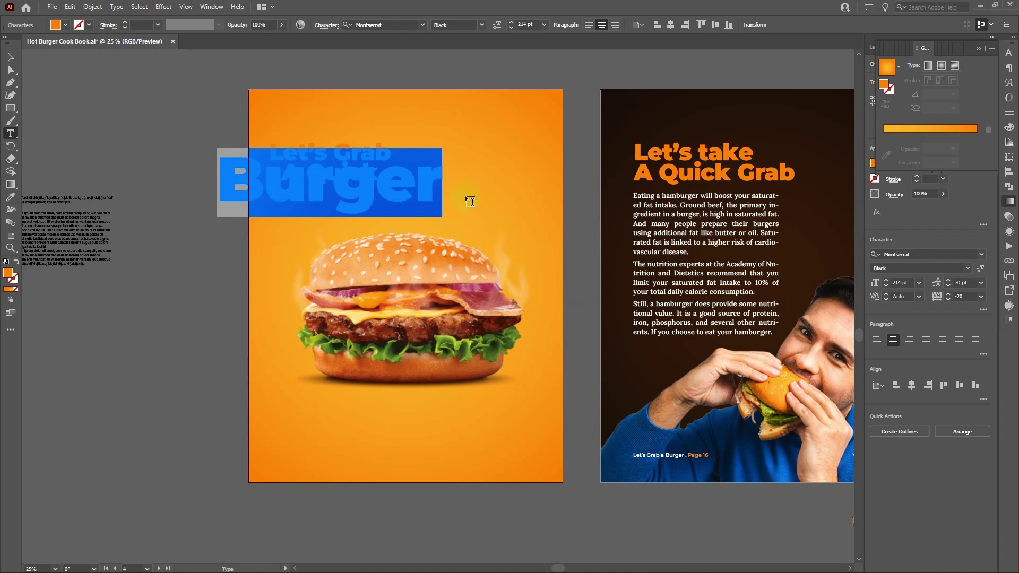
# Step: Set the leading of "Burger" to 150 pt and move the title right to sit centred above the burger image
pyautogui.click(1009, 54)
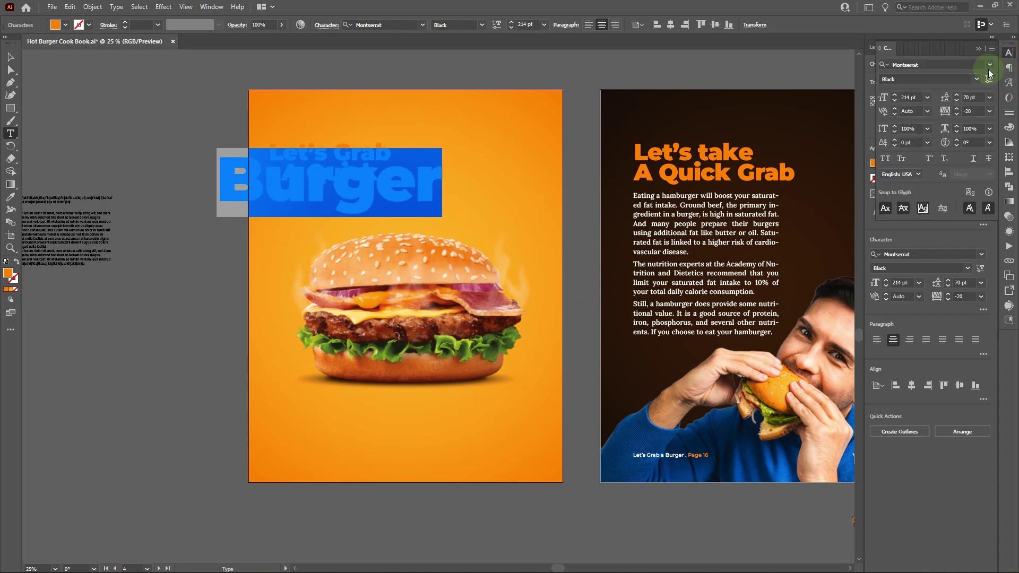
pyautogui.click(957, 95)
pyautogui.click(958, 95)
pyautogui.click(957, 94)
pyautogui.click(957, 94)
pyautogui.click(957, 95)
pyautogui.click(957, 94)
pyautogui.click(957, 94)
pyautogui.click(957, 95)
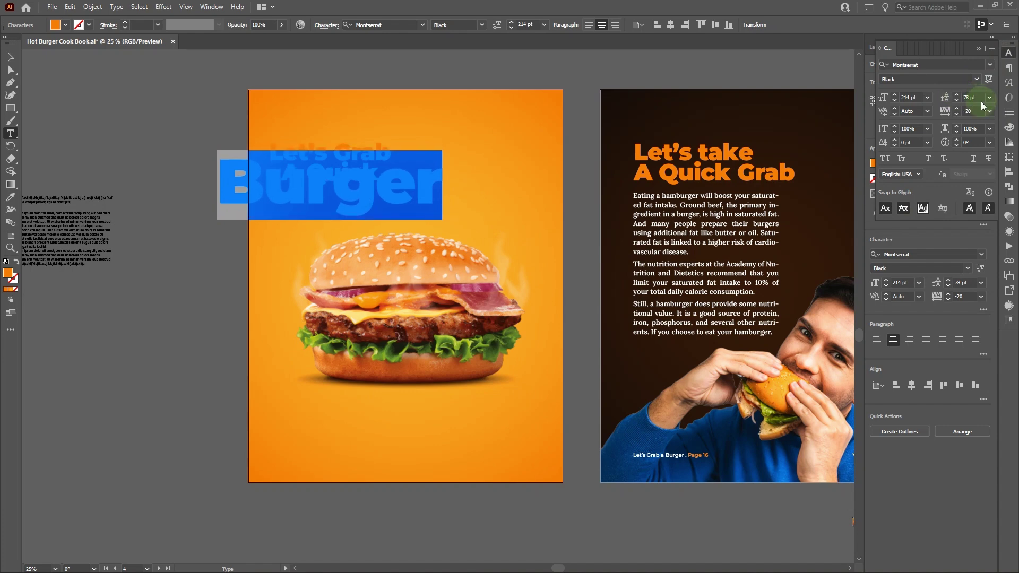
pyautogui.click(980, 99)
pyautogui.moveTo(980, 99); pyautogui.dragTo(962, 99)
pyautogui.write('1')
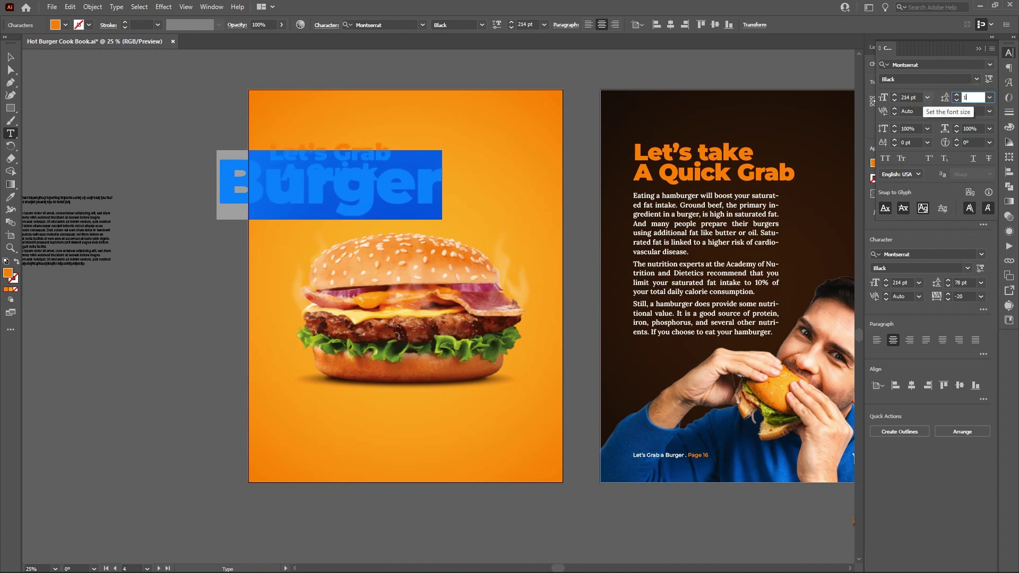
pyautogui.write('50')
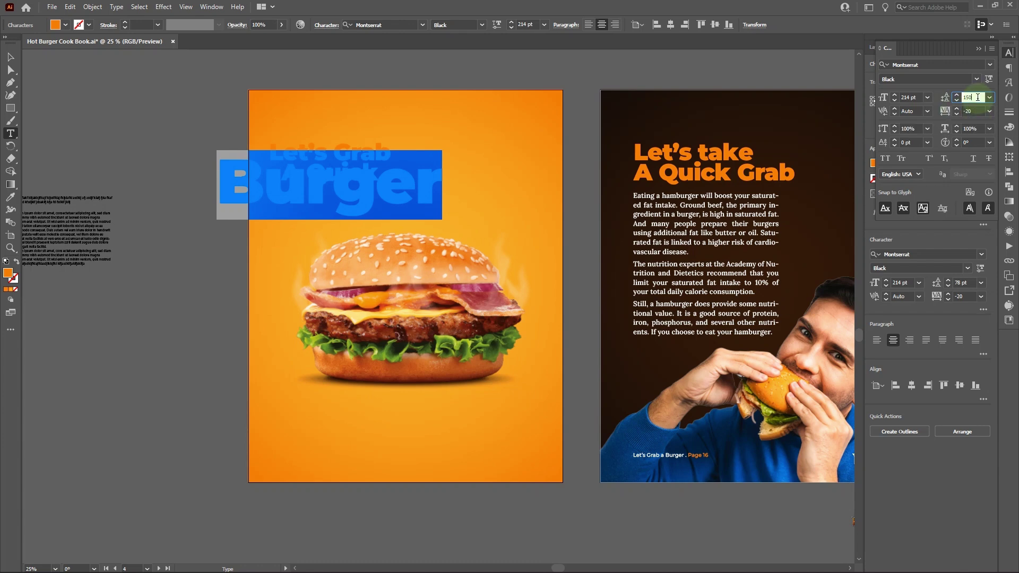
pyautogui.press('Return')
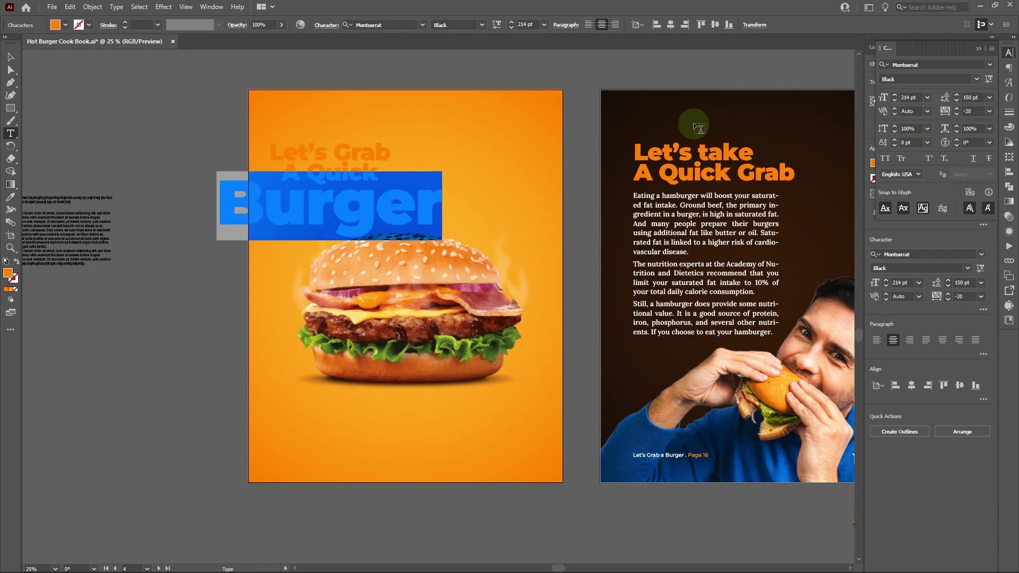
pyautogui.click(11, 57)
pyautogui.moveTo(364, 196); pyautogui.dragTo(441, 195)
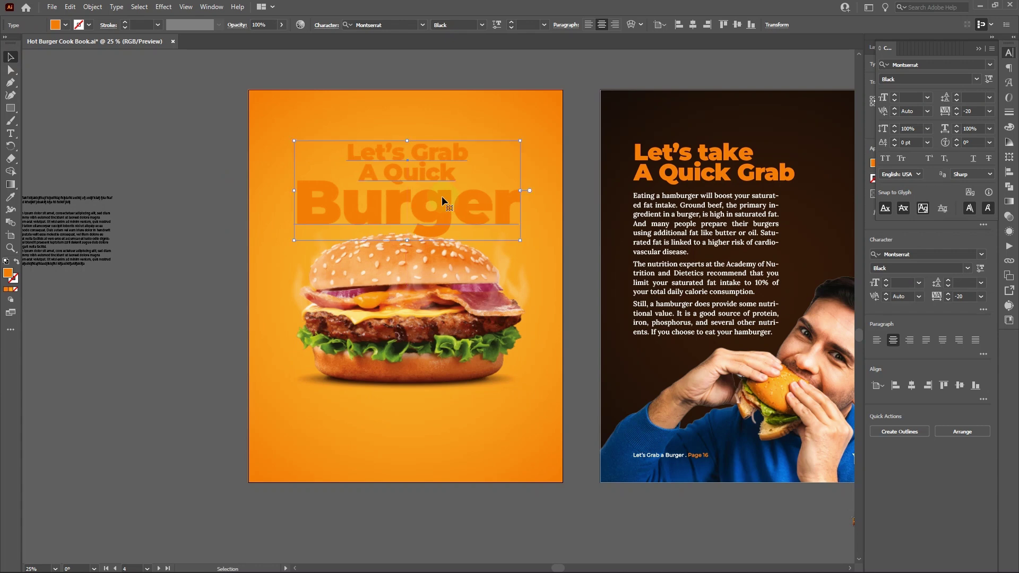
# Step: Enlarge the "Let's Grab" and "A Quick" lines of the cover title to 94 pt
pyautogui.press('t')
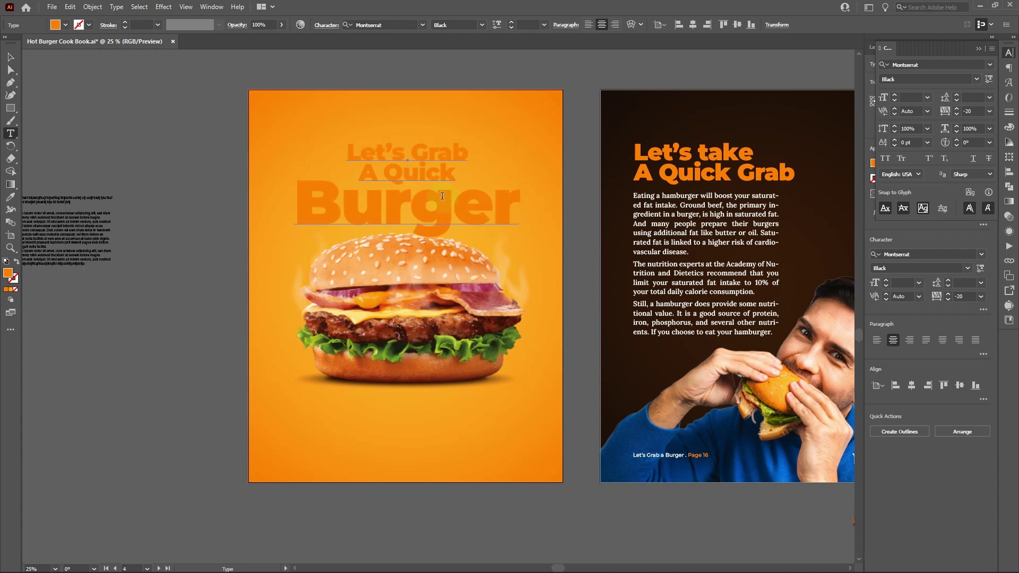
pyautogui.click(459, 172)
pyautogui.hotkey('ctrl', 'a')
pyautogui.click(345, 154)
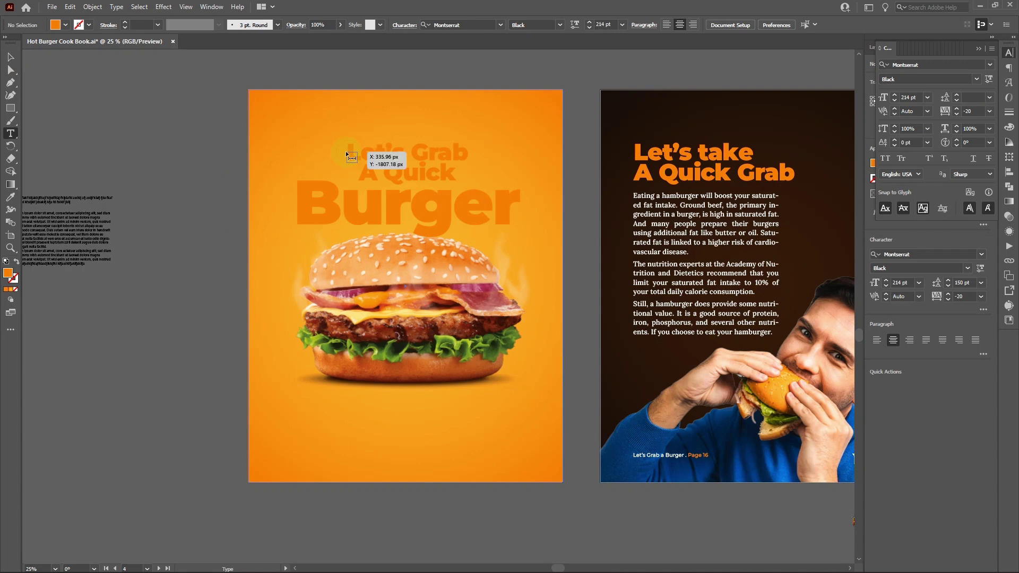
pyautogui.click(349, 151)
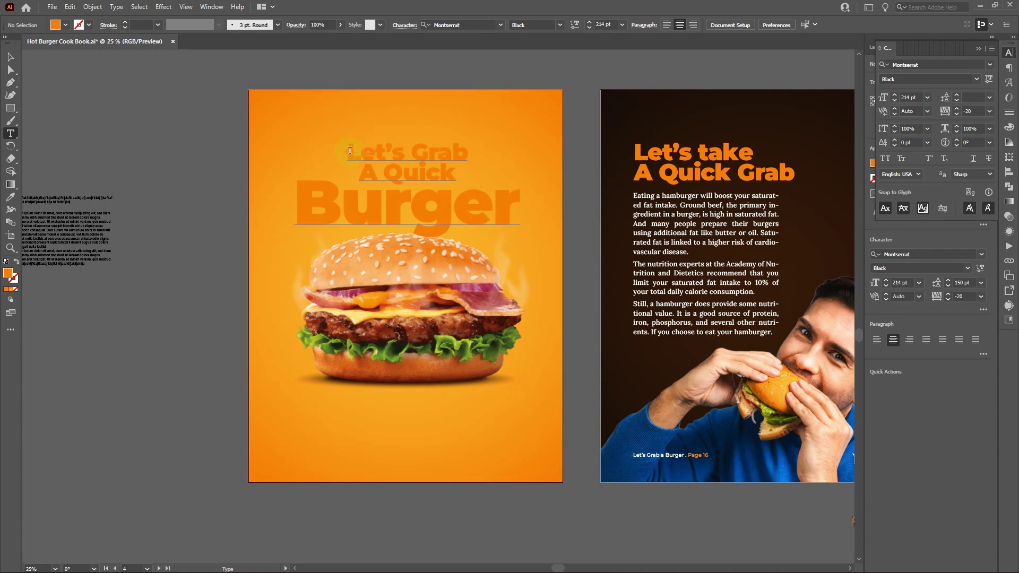
pyautogui.hotkey('shift', 'Down')
pyautogui.hotkey('shift', 'Down')
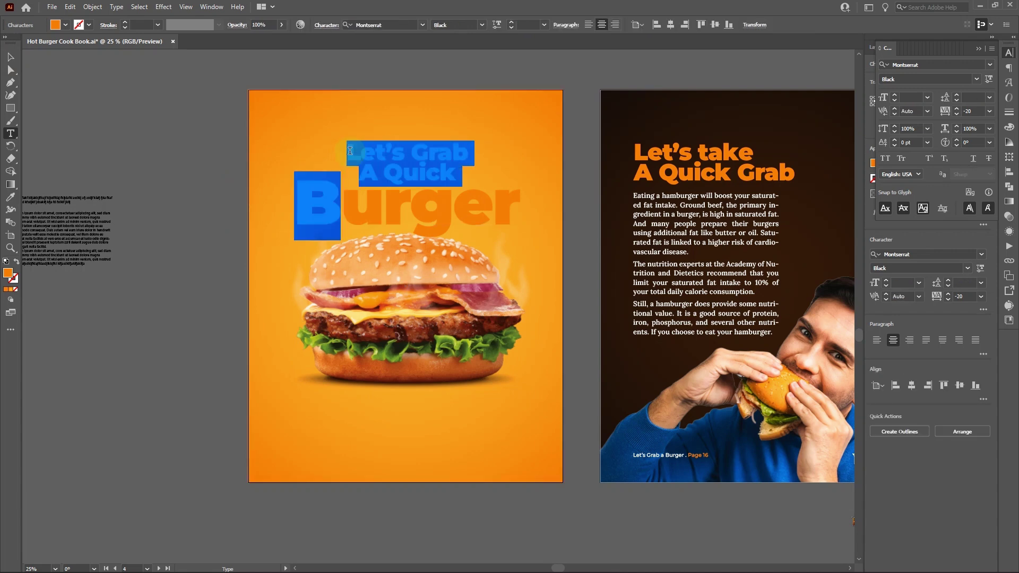
pyautogui.hotkey('shift', 'Left')
pyautogui.hotkey('ctrl', 'shift', '.')
pyautogui.hotkey('ctrl', 'shift', '.')
pyautogui.hotkey('ctrl', 'shift', '.')
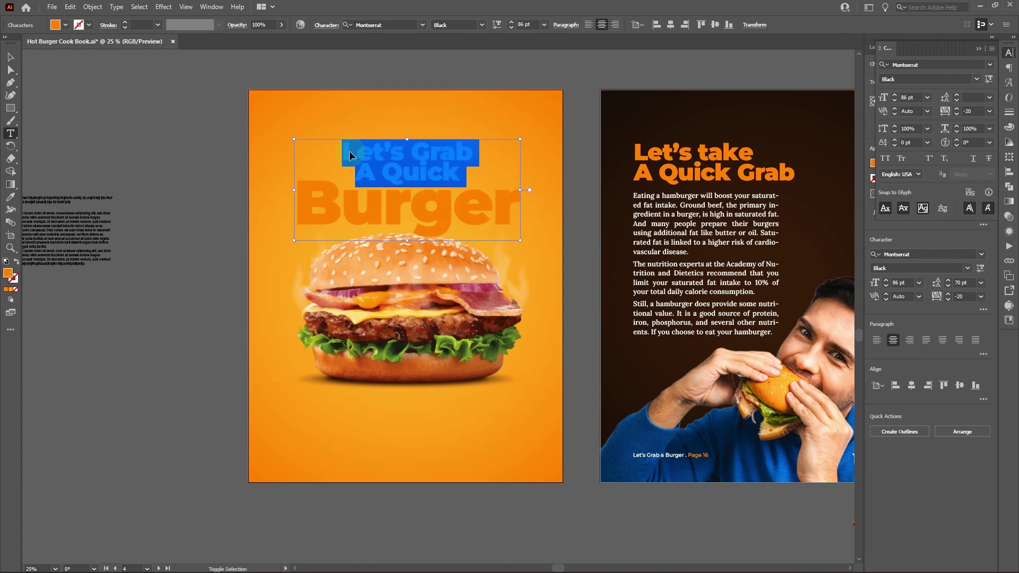
pyautogui.hotkey('ctrl', 'shift', '.')
pyautogui.hotkey('ctrl', 'shift', '.')
pyautogui.hotkey('ctrl', 'shift', '.')
pyautogui.hotkey('ctrl', 'shift', '.')
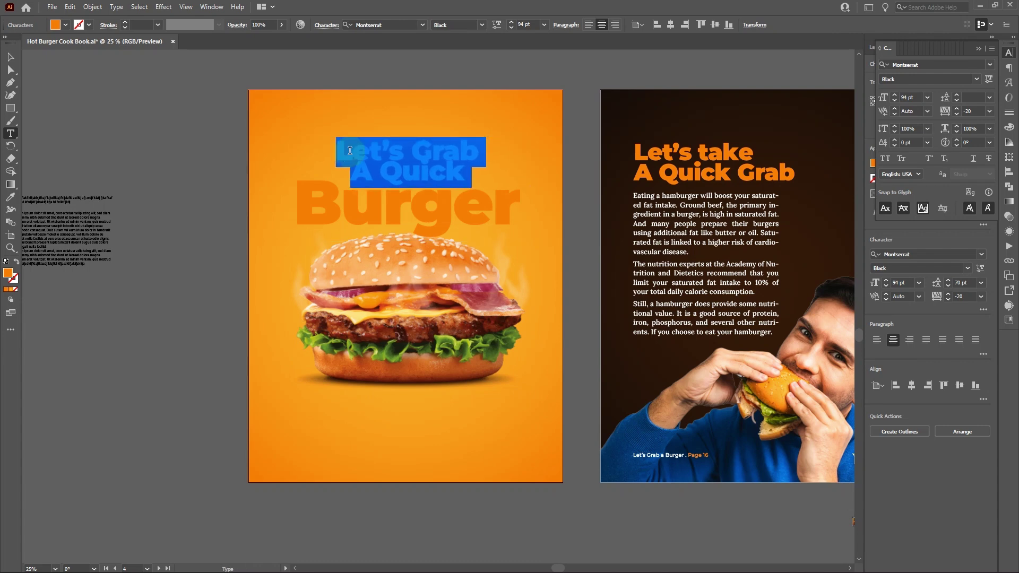
# Step: Increase the leading of the "Let's Grab" and "A Quick" lines to 76 pt and deselect the title
pyautogui.hotkey('alt', 'Down')
pyautogui.hotkey('alt', 'Down')
pyautogui.hotkey('alt', 'Down')
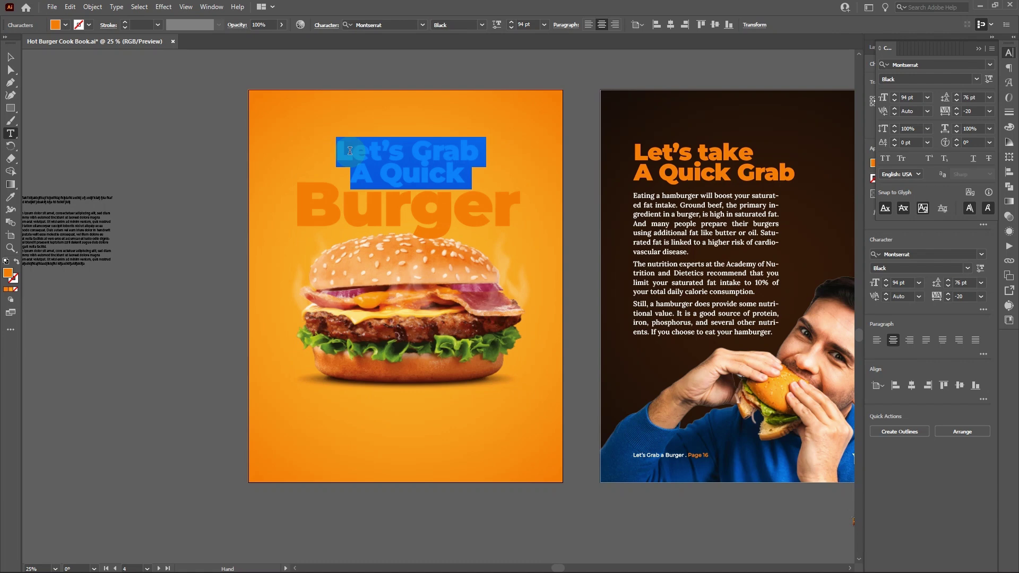
pyautogui.click(10, 56)
pyautogui.click(199, 157)
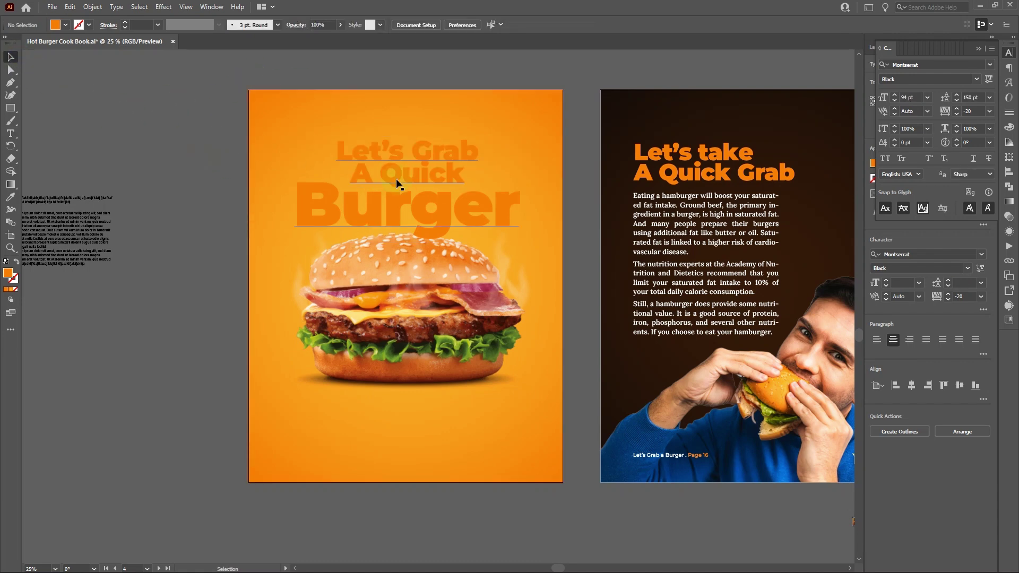
# Step: Fill the whole cover title with white (ffffff) and deselect it
pyautogui.click(441, 211)
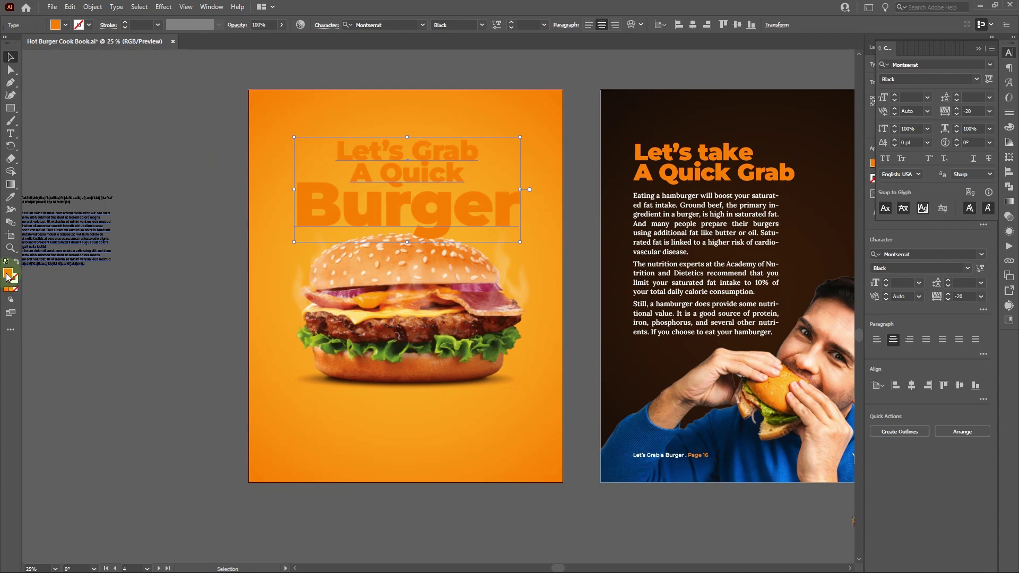
pyautogui.doubleClick(8, 274)
pyautogui.moveTo(475, 197); pyautogui.dragTo(410, 178)
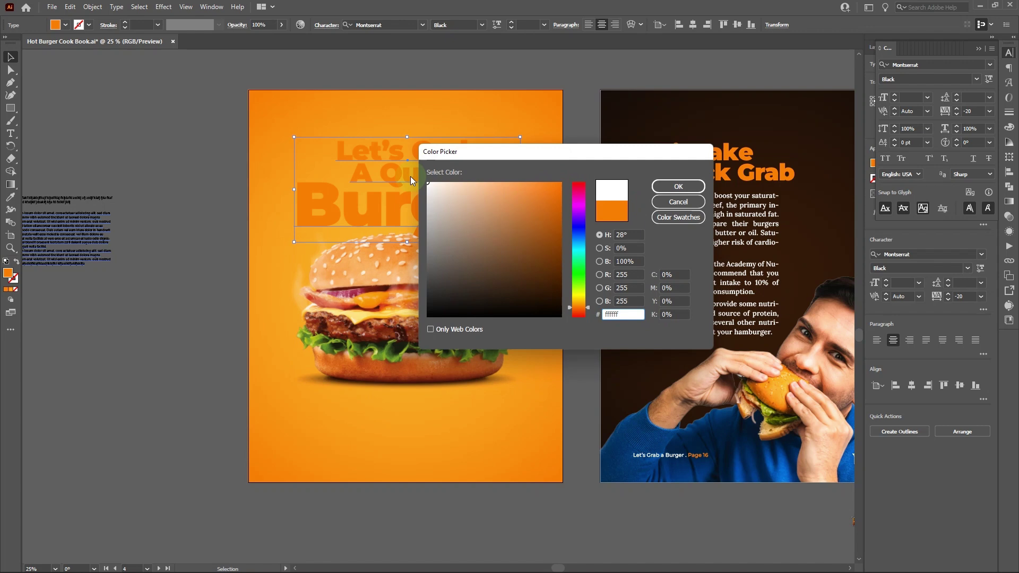
pyautogui.click(678, 186)
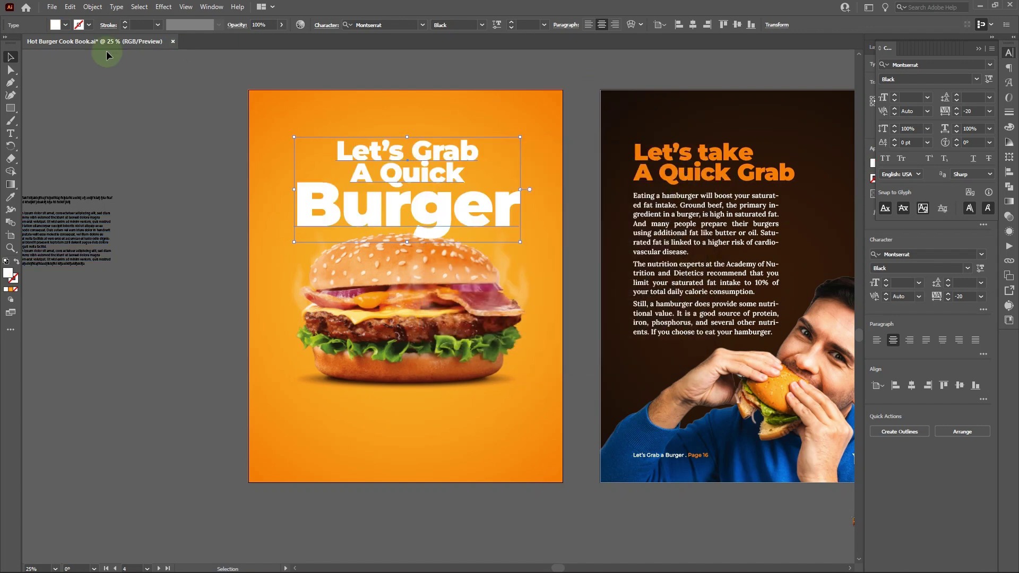
pyautogui.click(196, 154)
# Step: Move the cover title slightly down toward the burger image and tighten the leading of its lines
pyautogui.moveTo(446, 215); pyautogui.dragTo(447, 224)
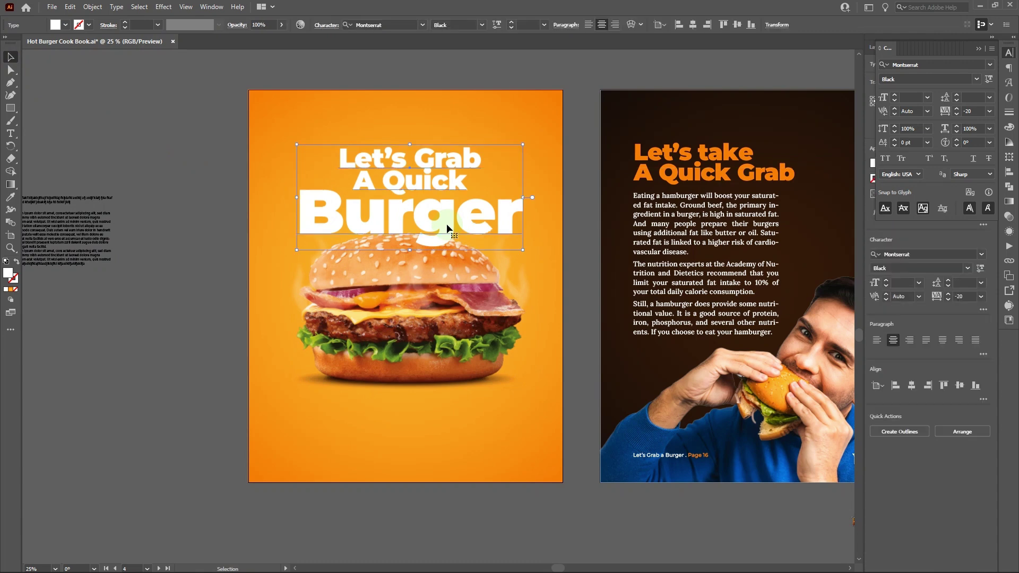
pyautogui.hotkey('alt', 'Up')
pyautogui.hotkey('alt', 'Up')
pyautogui.hotkey('alt', 'Up')
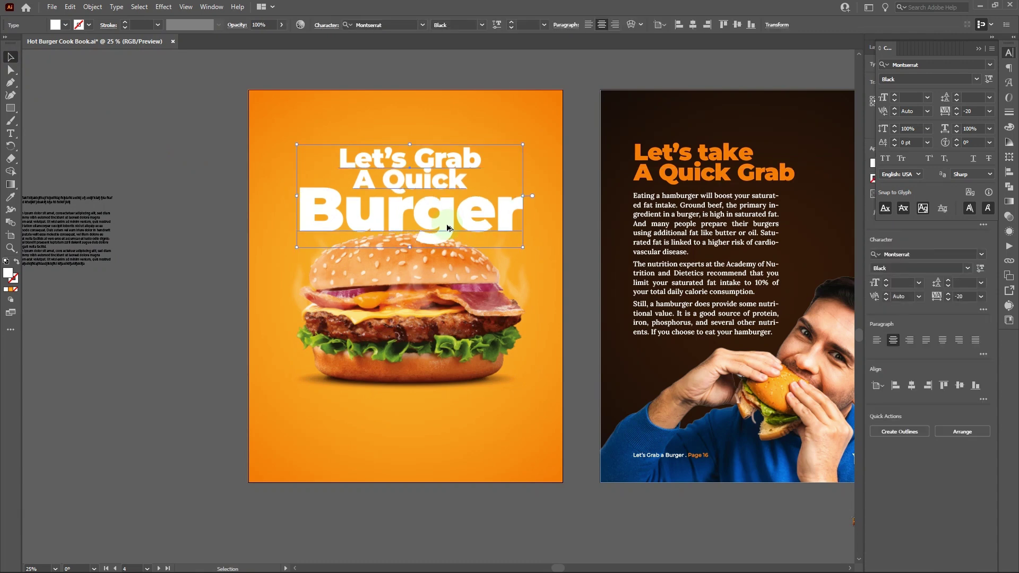
# Step: Nudge the cover title slightly above the burger image, center it horizontally on the cover page, and deselect it
pyautogui.hotkey('alt', 'Down')
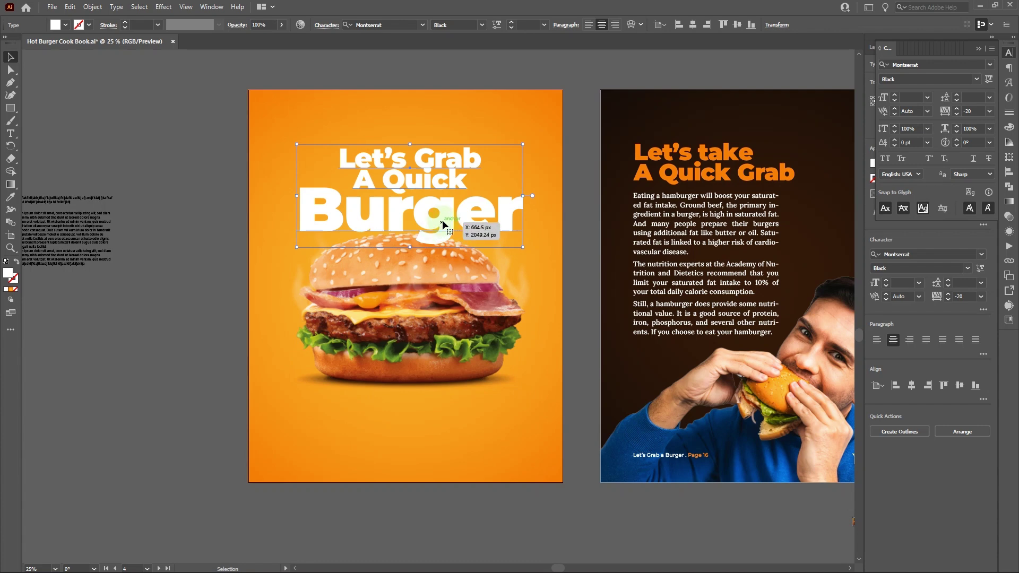
pyautogui.click(449, 306)
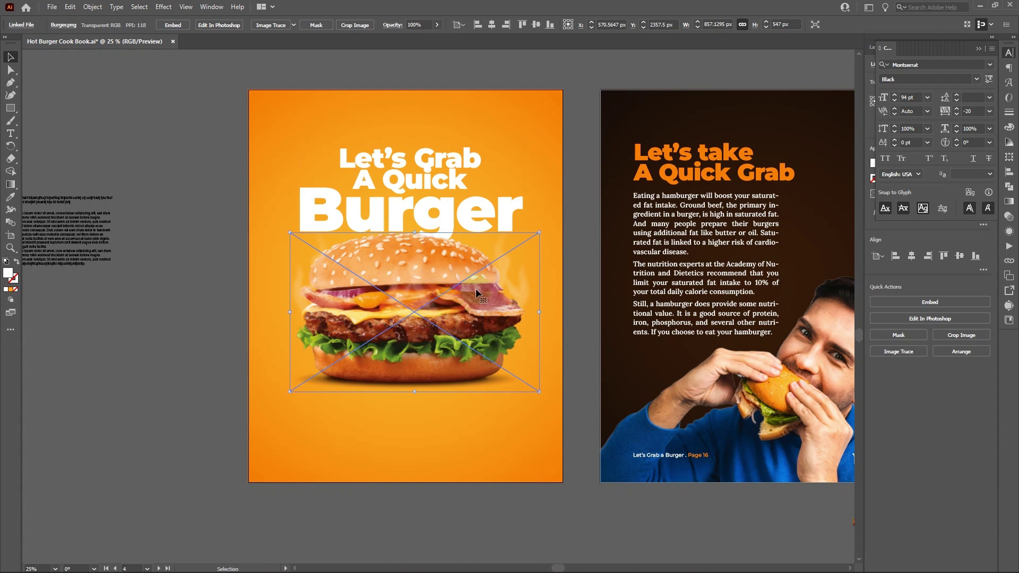
pyautogui.moveTo(442, 199)
pyautogui.mouseDown()
pyautogui.moveTo(440, 209)
pyautogui.moveTo(440, 201)
pyautogui.mouseUp()
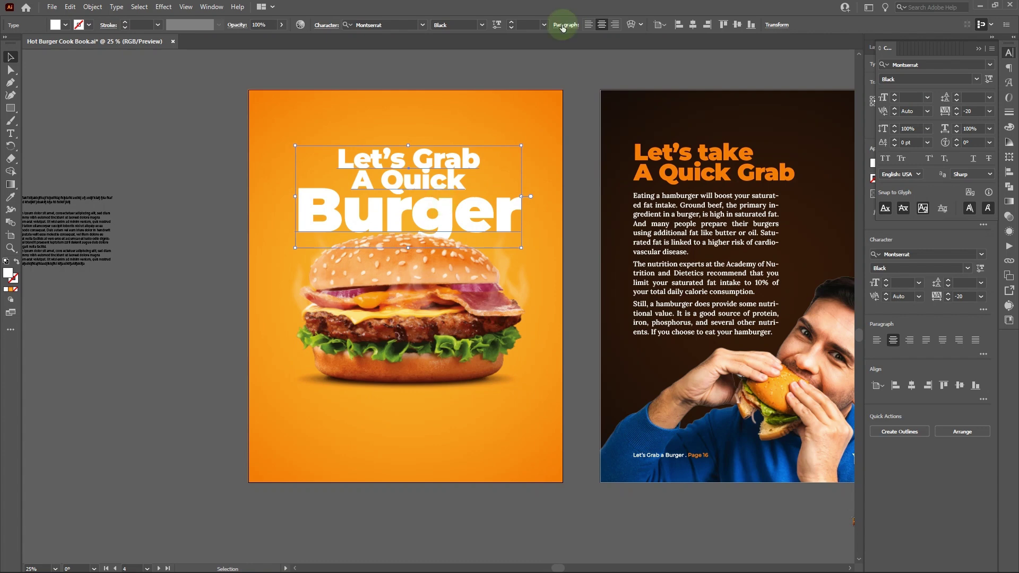
pyautogui.click(692, 24)
pyautogui.click(392, 361)
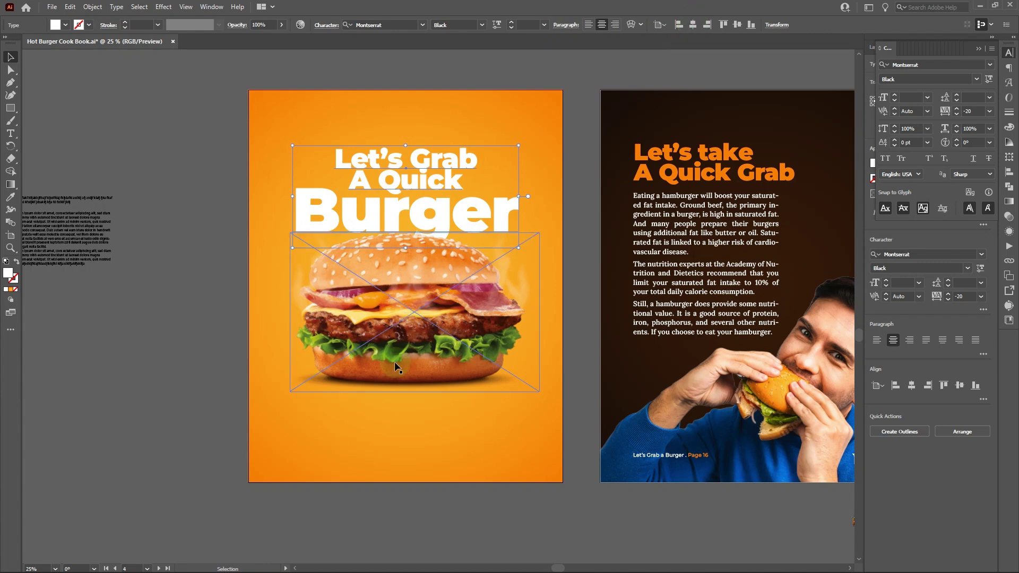
pyautogui.doubleClick(423, 346)
pyautogui.doubleClick(223, 337)
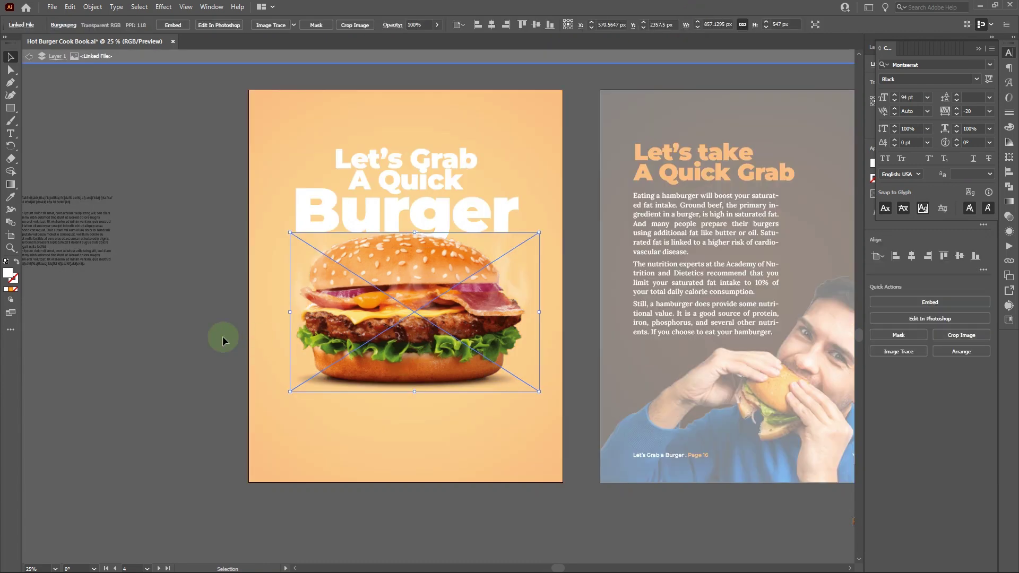
pyautogui.click(385, 406)
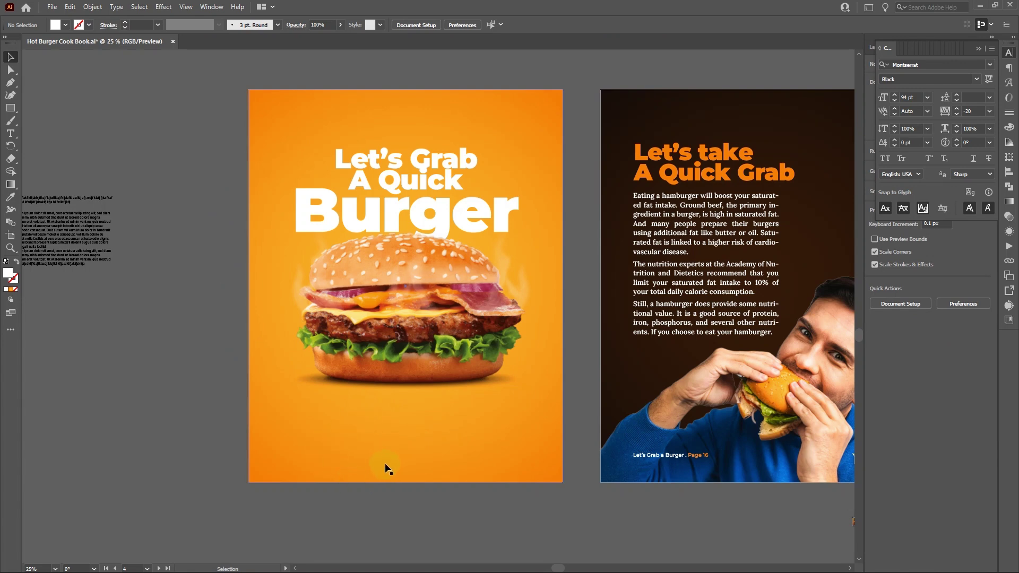
# Step: Add a placeholder text line below the burger image on the cover and reduce its font size to 50 pt
pyautogui.moveTo(425, 539)
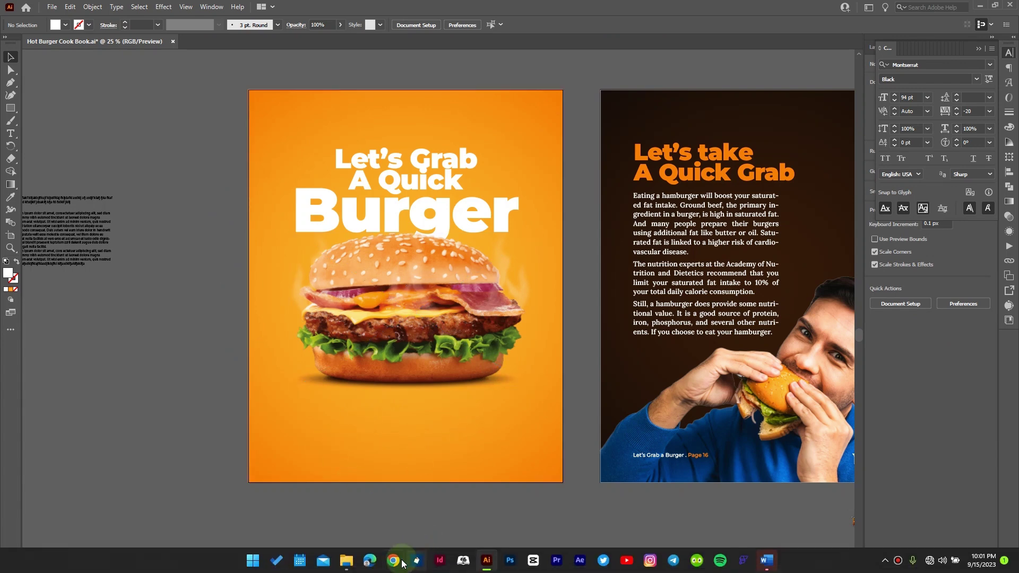
pyautogui.moveTo(495, 562)
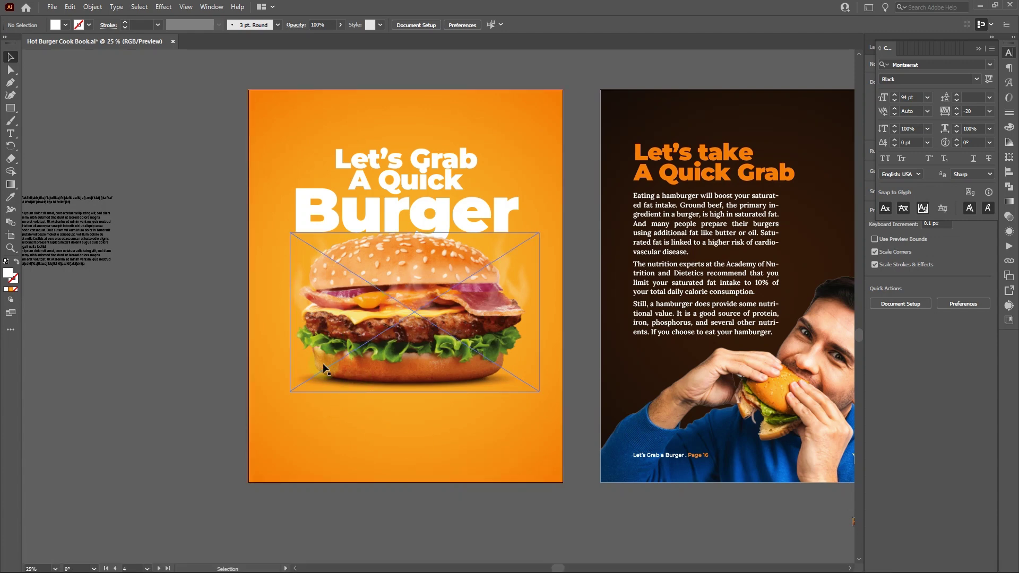
pyautogui.press('t')
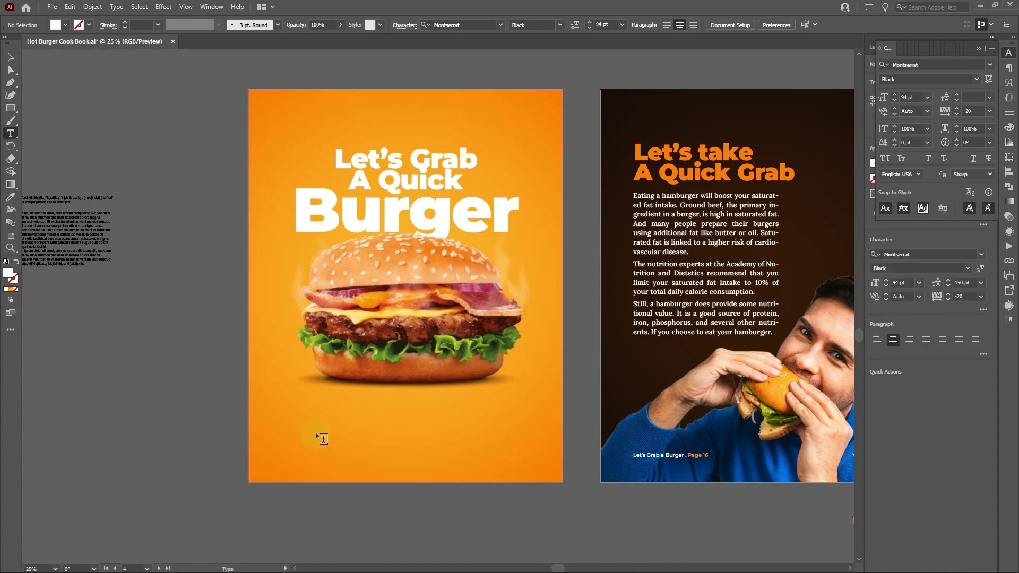
pyautogui.click(308, 431)
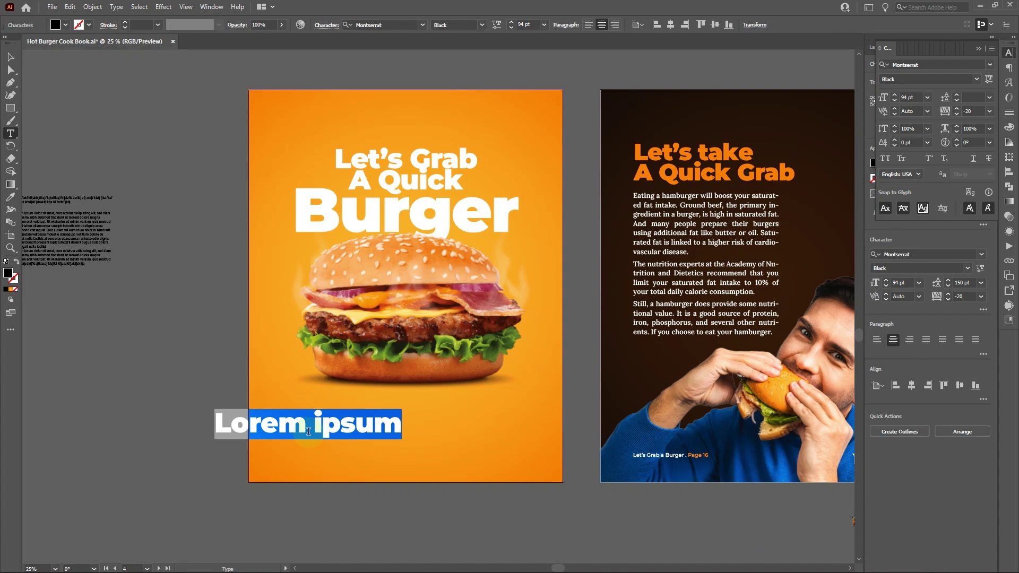
pyautogui.click(531, 24)
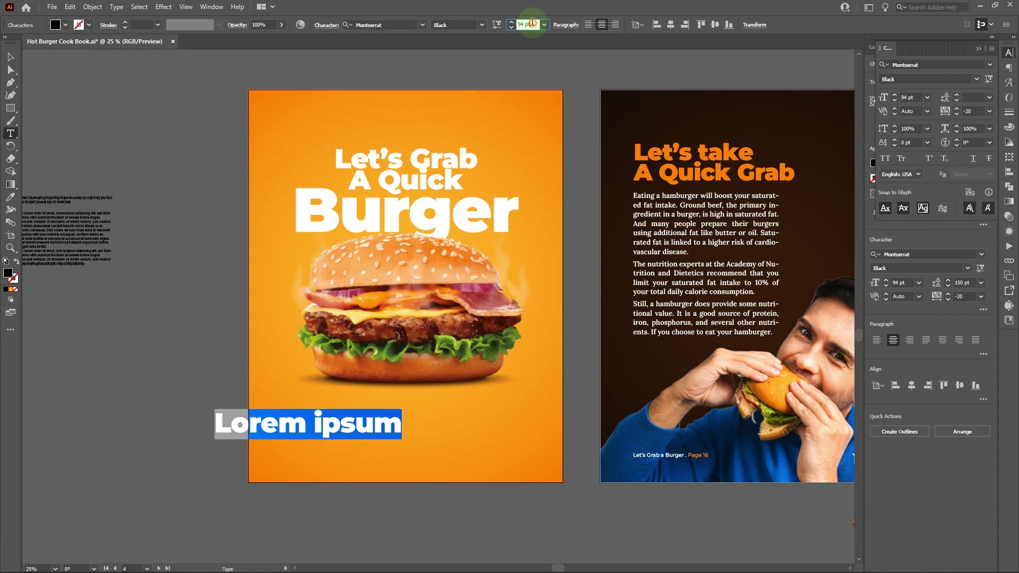
pyautogui.write('70')
pyautogui.press('Return')
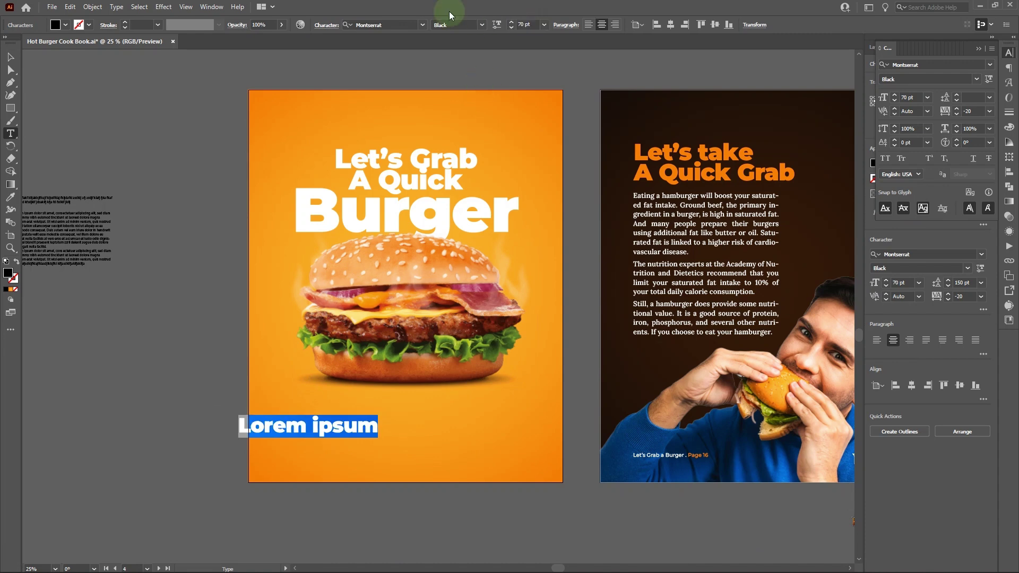
pyautogui.click(533, 25)
pyautogui.doubleClick(533, 25)
pyautogui.write('50')
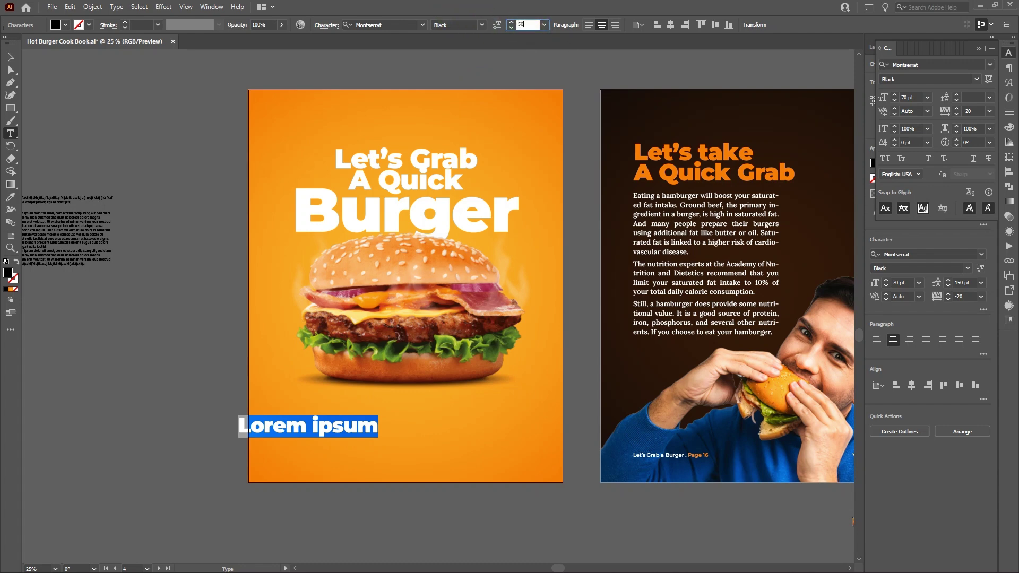
pyautogui.press('Return')
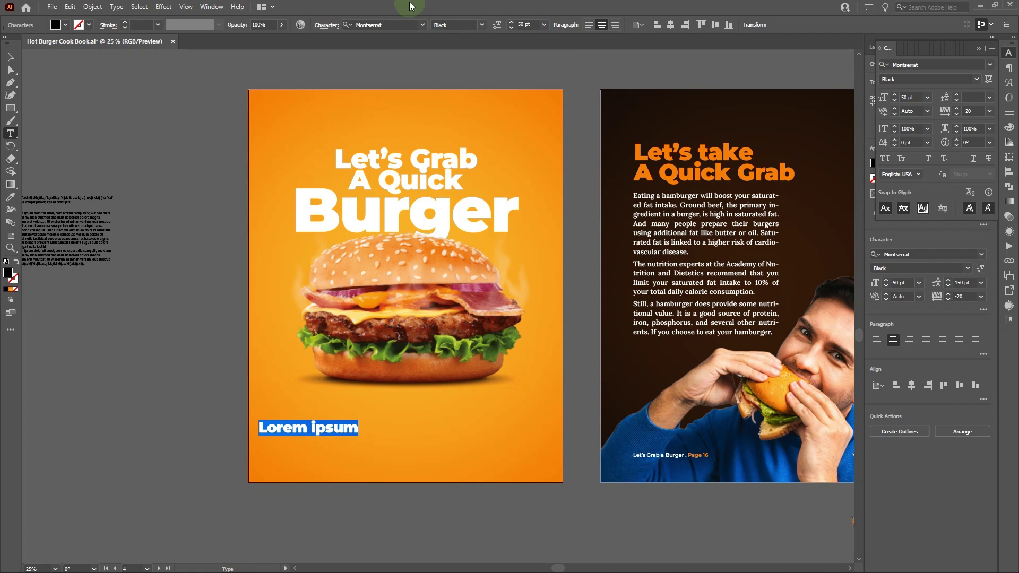
# Step: Reduce the placeholder text below the burger to 30 pt and change its font style to ExtraBold
pyautogui.doubleClick(525, 25)
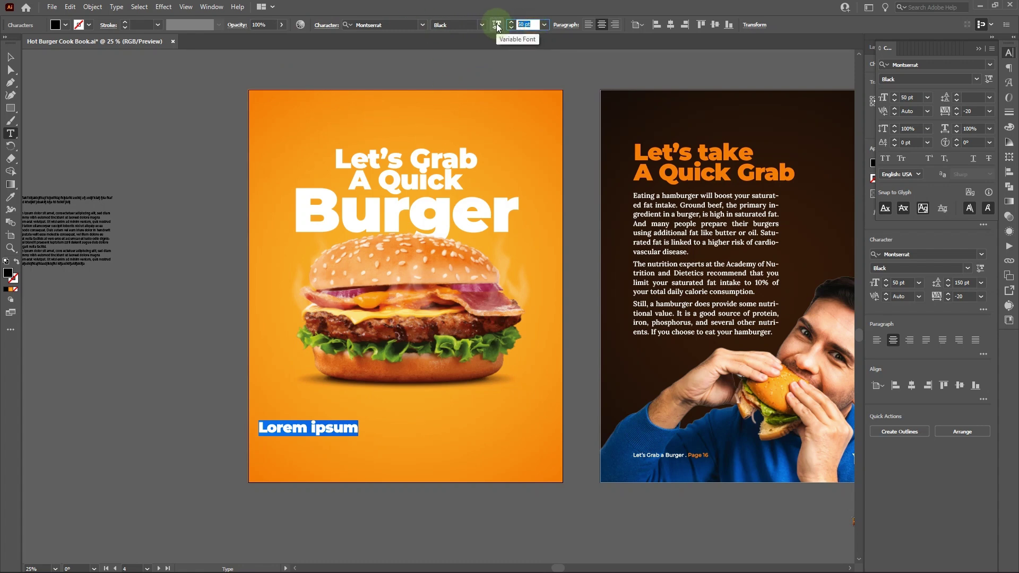
pyautogui.write('40')
pyautogui.press('Return')
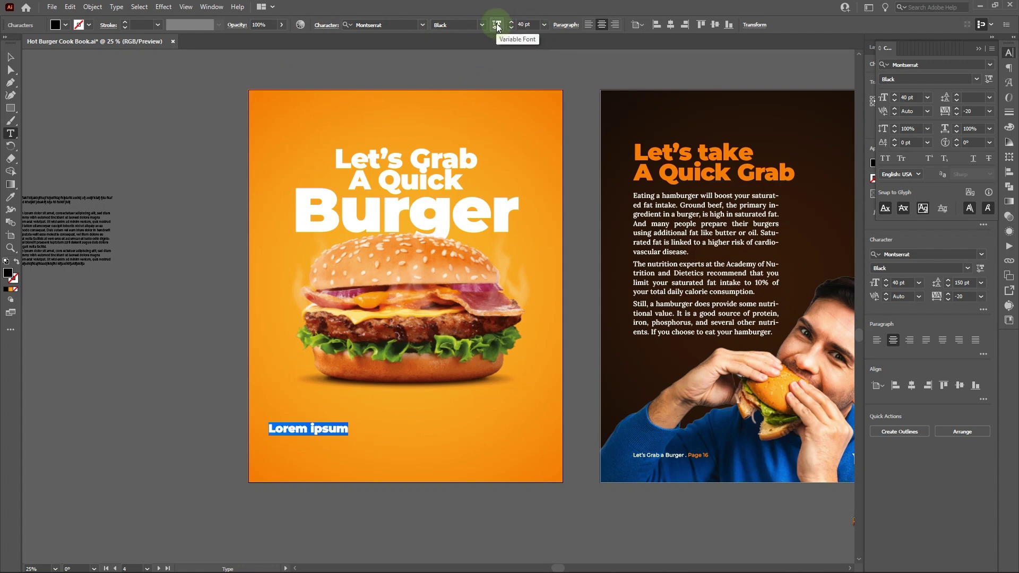
pyautogui.doubleClick(527, 24)
pyautogui.write('30')
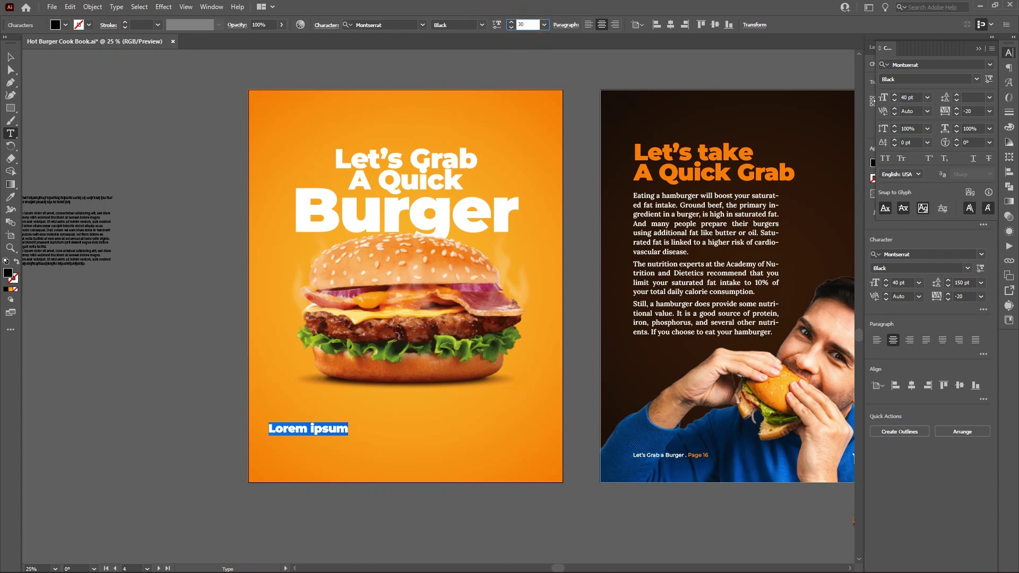
pyautogui.click(481, 24)
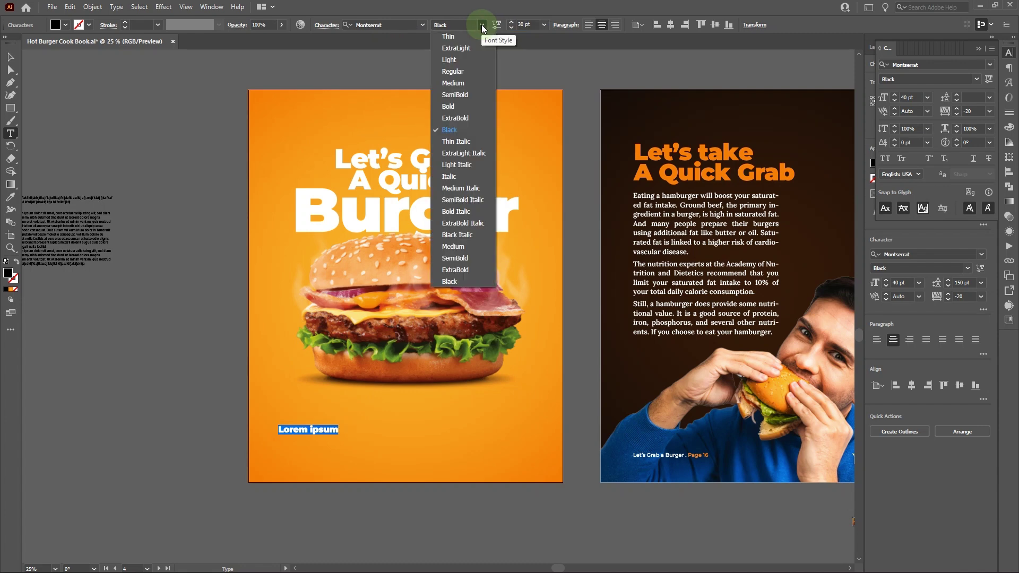
pyautogui.click(461, 119)
# Step: Tighten the tracking of the whole cover title to -40 and deselect it
pyautogui.click(396, 187)
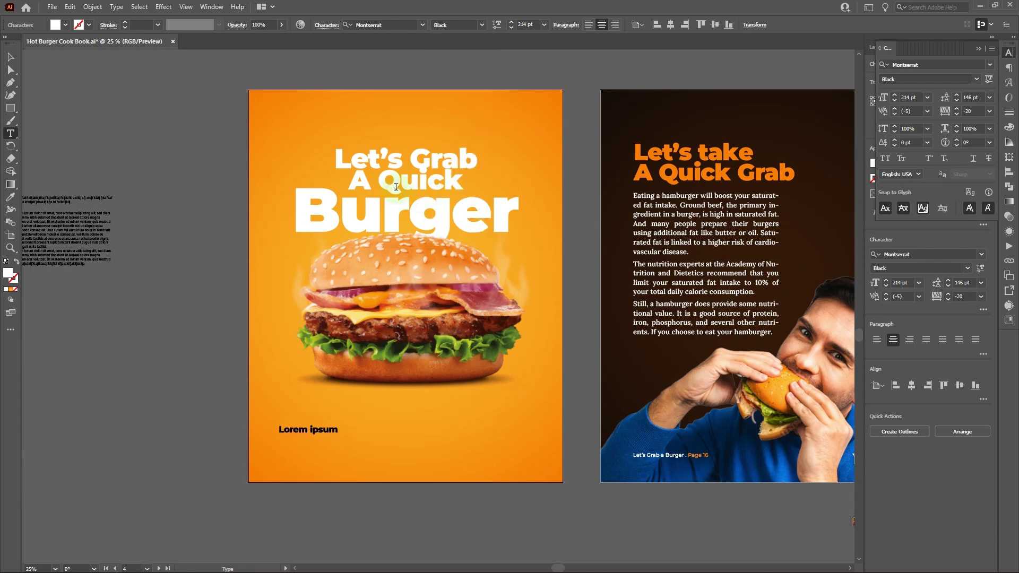
pyautogui.hotkey('ctrl', 'a')
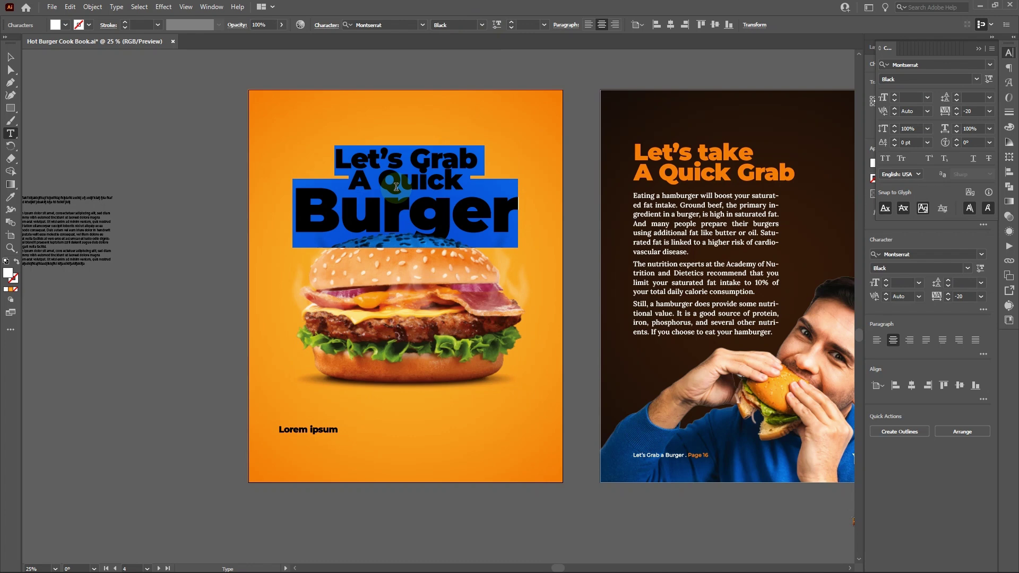
pyautogui.click(969, 111)
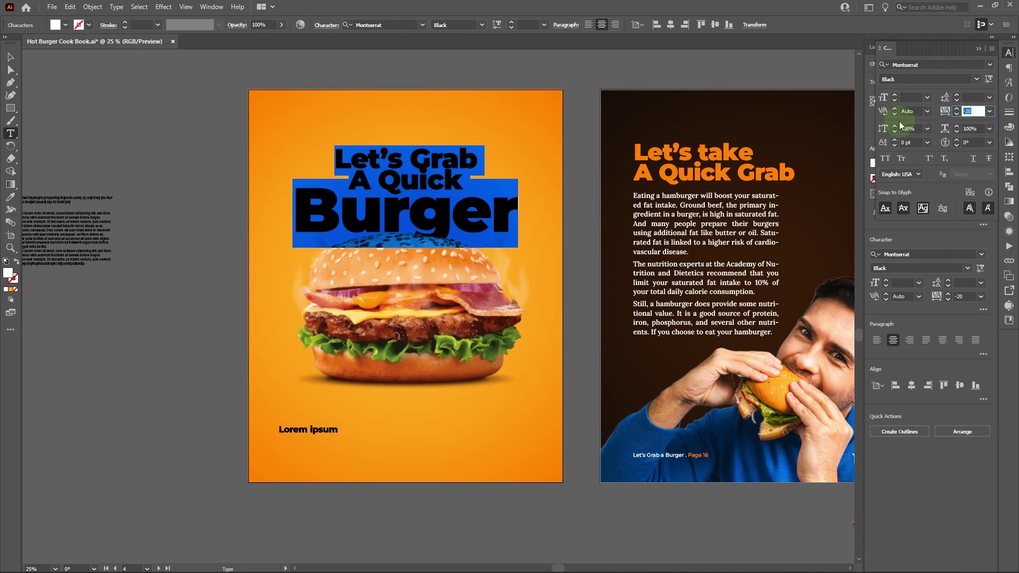
pyautogui.write('-')
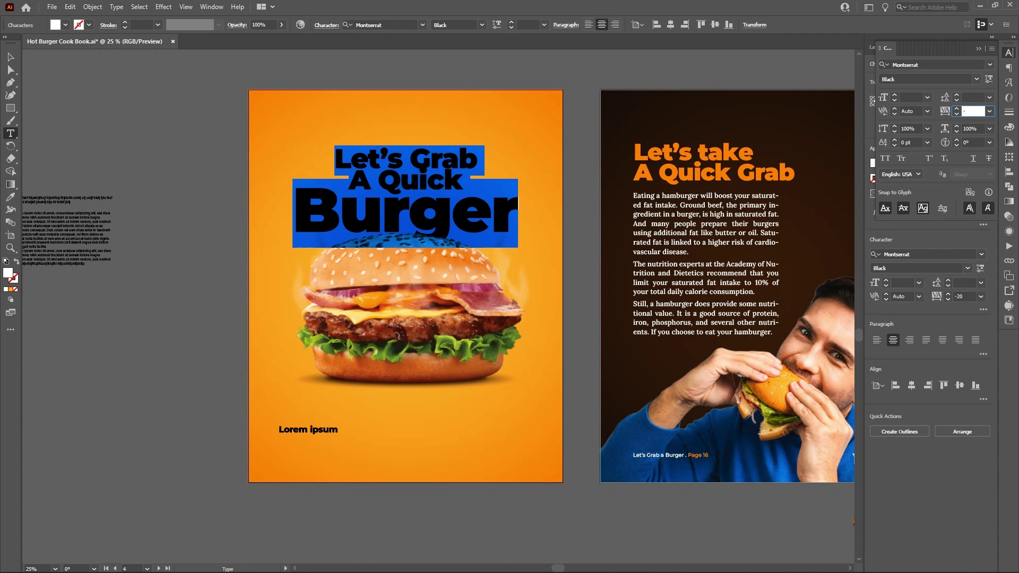
pyautogui.click(900, 121)
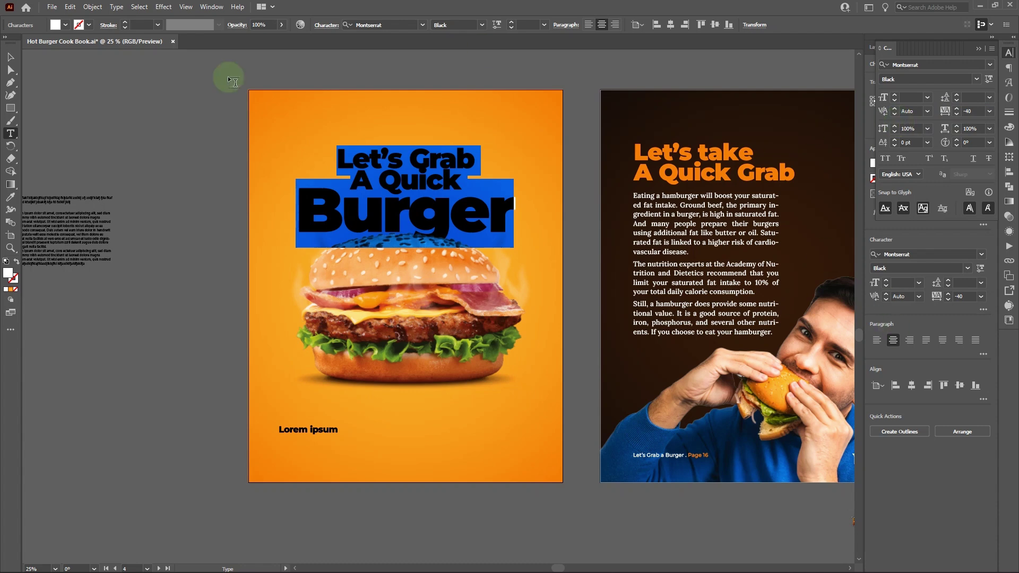
pyautogui.click(11, 57)
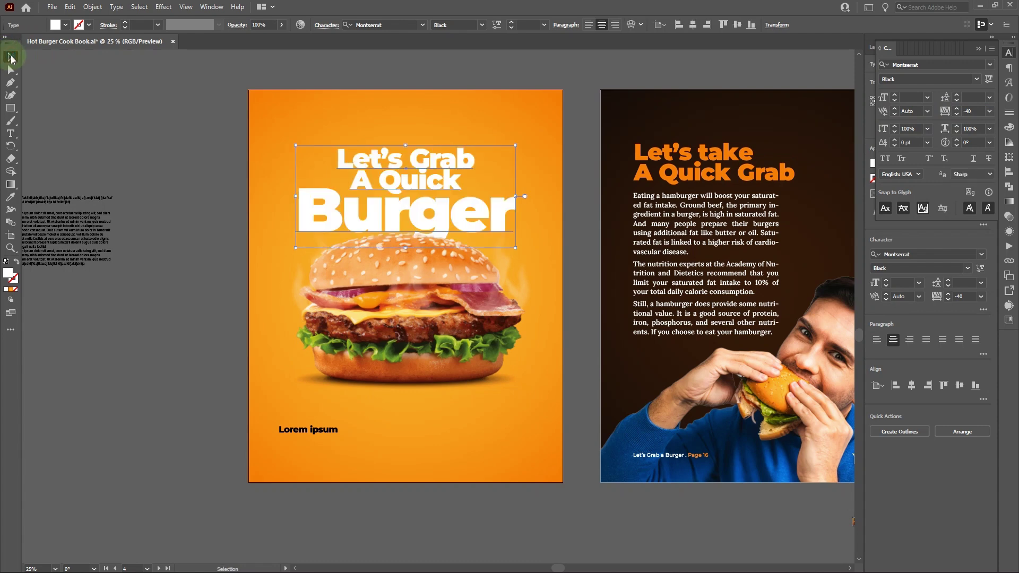
pyautogui.click(184, 128)
# Step: Replace the placeholder with the copied tagline "An intuitive, instructive Guide for the Magic of Hamburger!" and break the line before "for"
pyautogui.press('t')
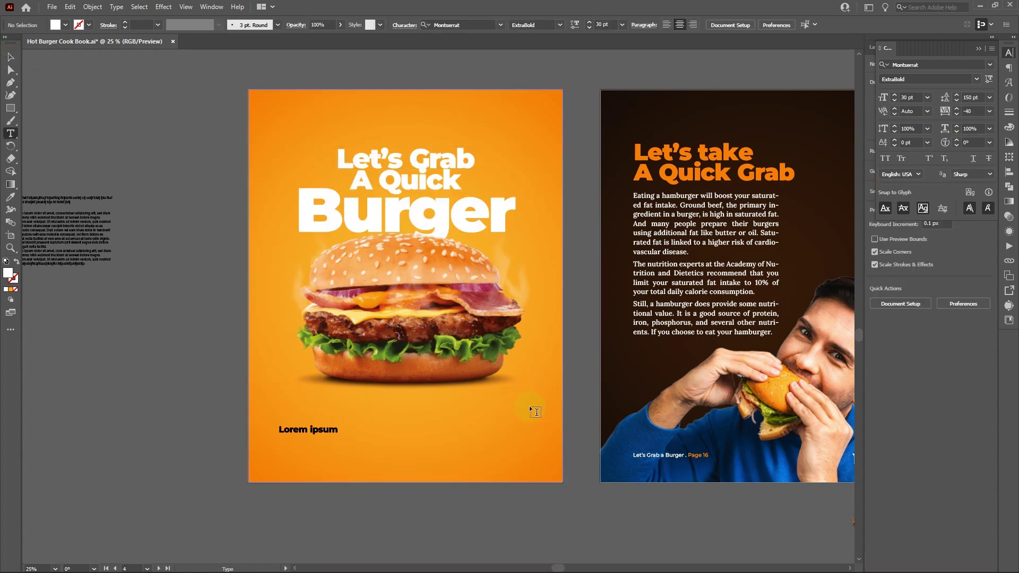
pyautogui.click(312, 427)
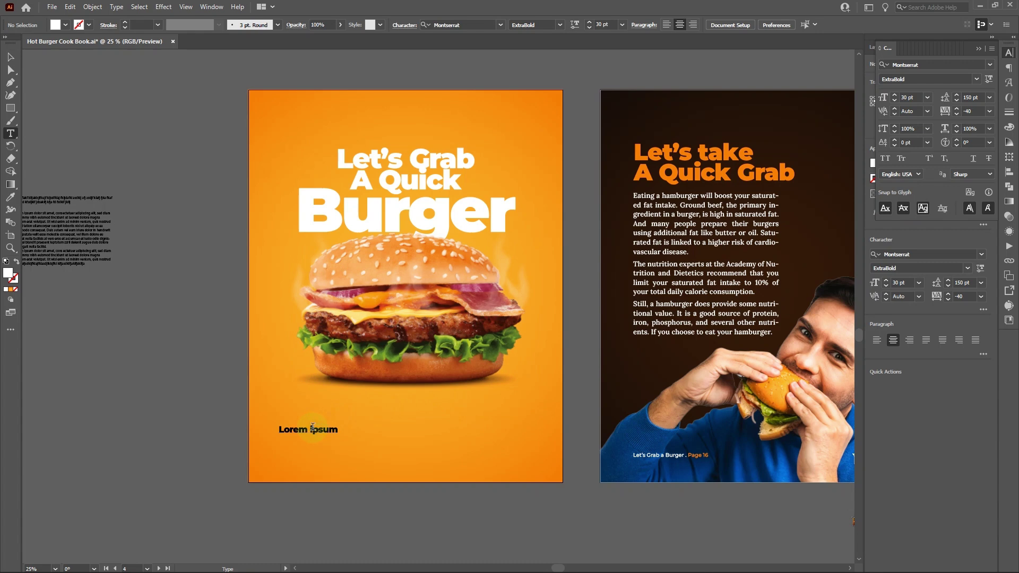
pyautogui.tripleClick(312, 427)
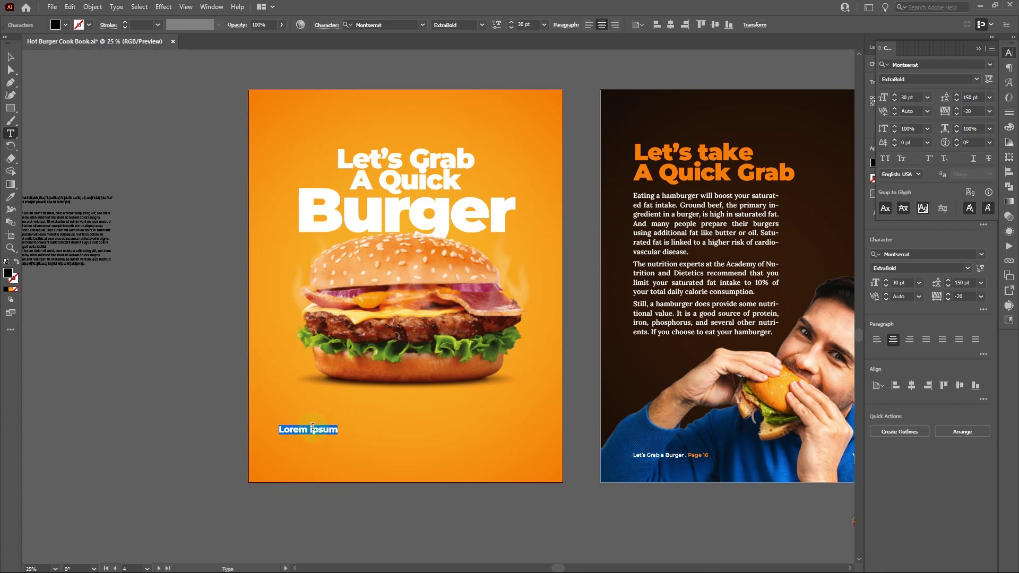
pyautogui.press('super+v')
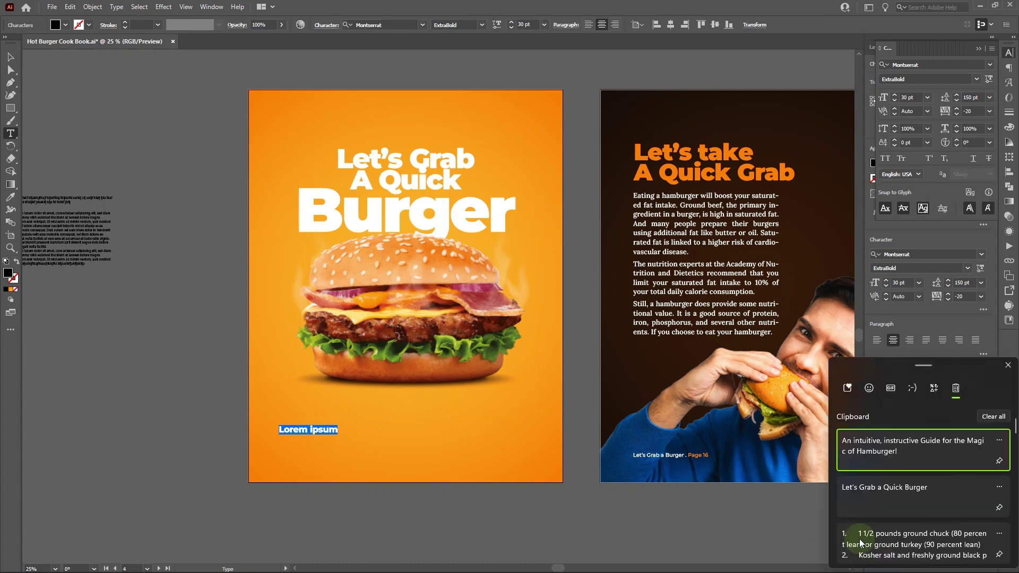
pyautogui.click(874, 447)
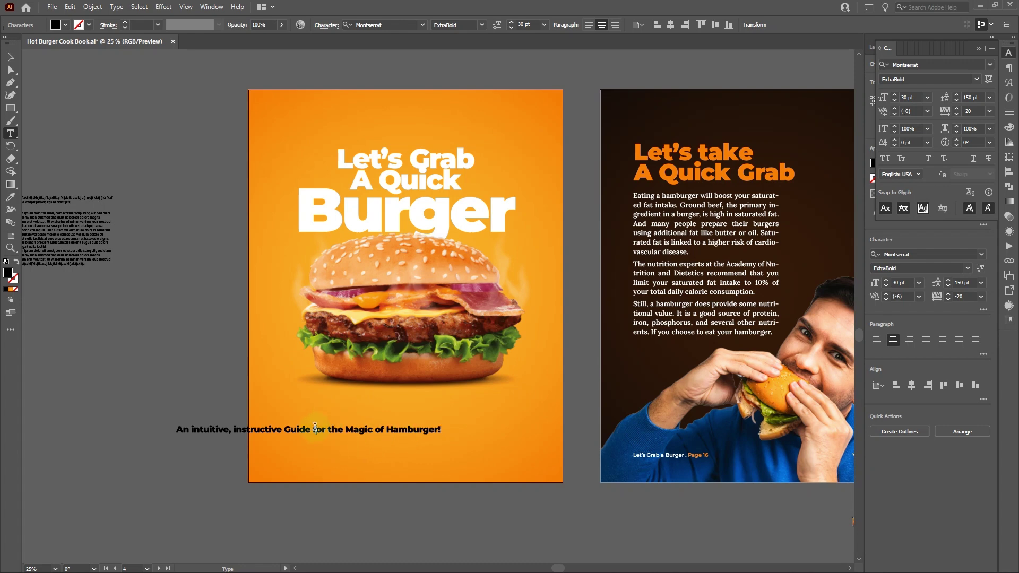
pyautogui.press('BackSpace')
pyautogui.press('Return')
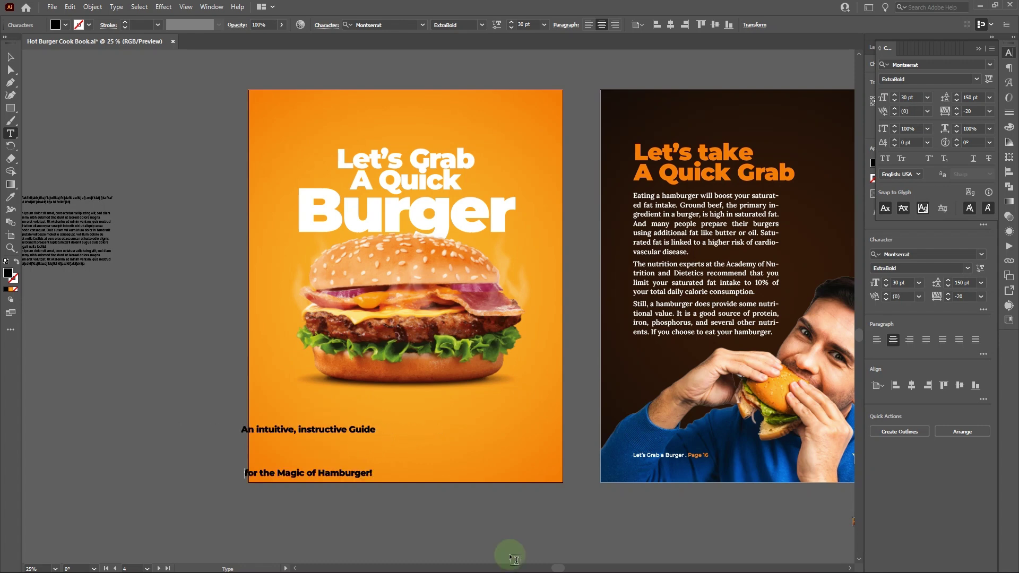
# Step: Set the leading of both tagline lines to 40 pt and finish editing the text
pyautogui.hotkey('ctrl', 'a')
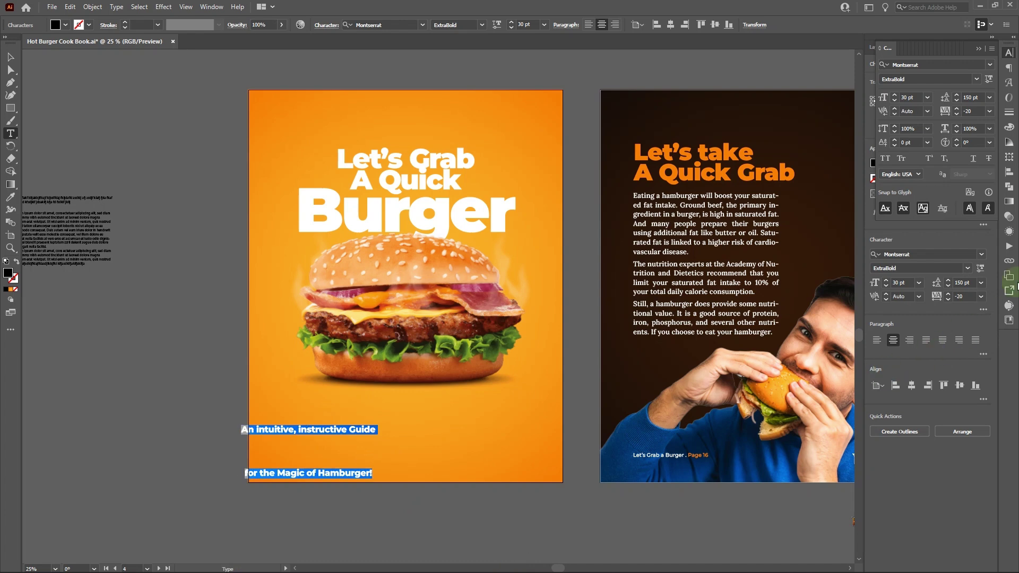
pyautogui.click(969, 97)
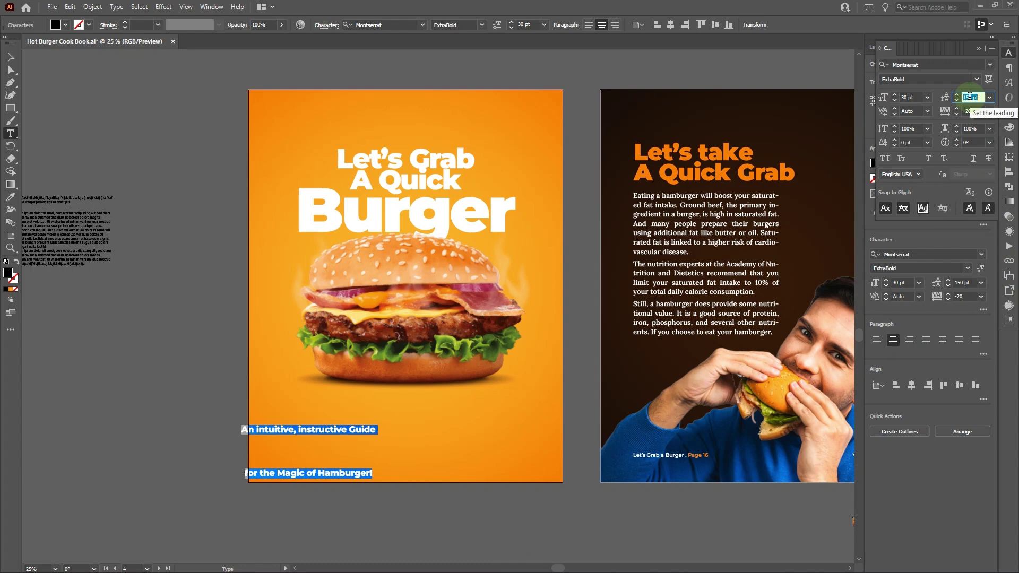
pyautogui.write('4')
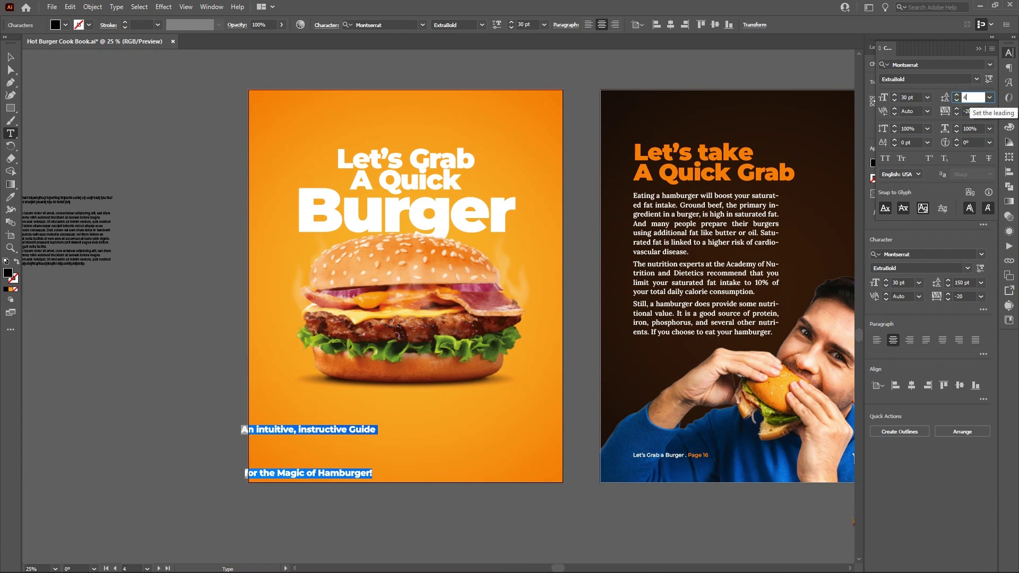
pyautogui.write('0')
pyautogui.press('Return')
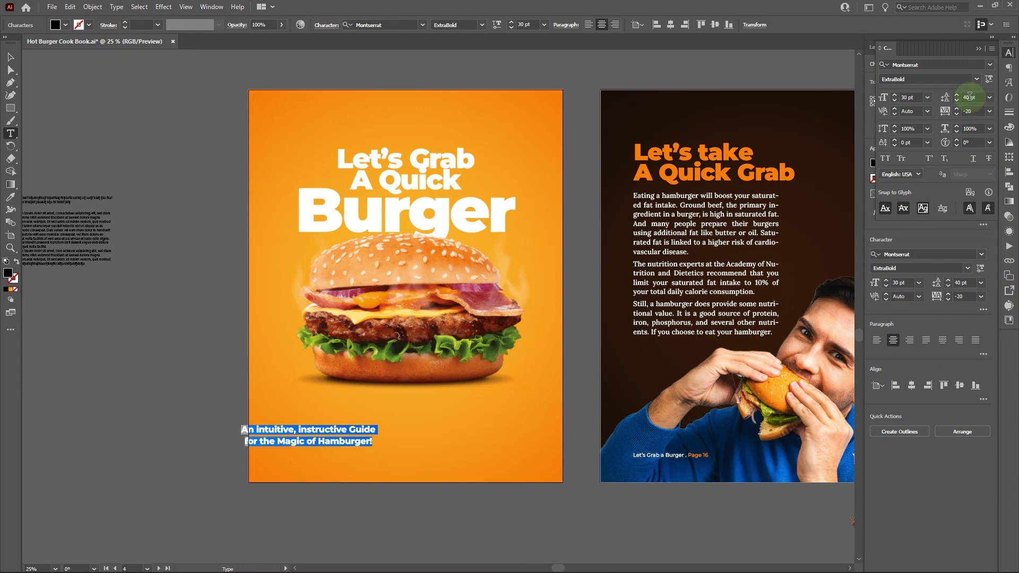
pyautogui.click(16, 57)
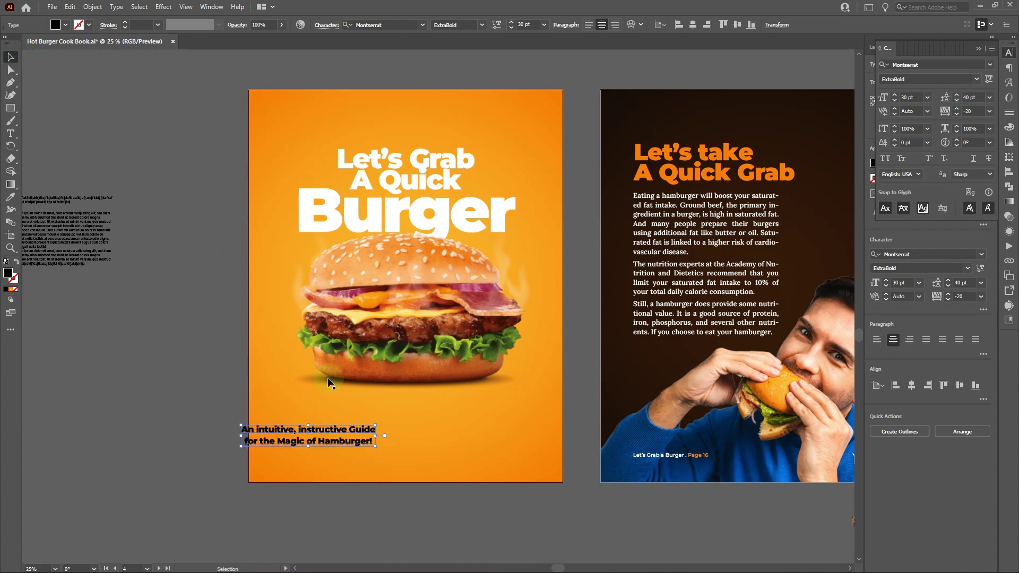
# Step: Move the tagline fully onto the cover below the burger and enlarge its text to 44 pt
pyautogui.moveTo(351, 440); pyautogui.dragTo(406, 441)
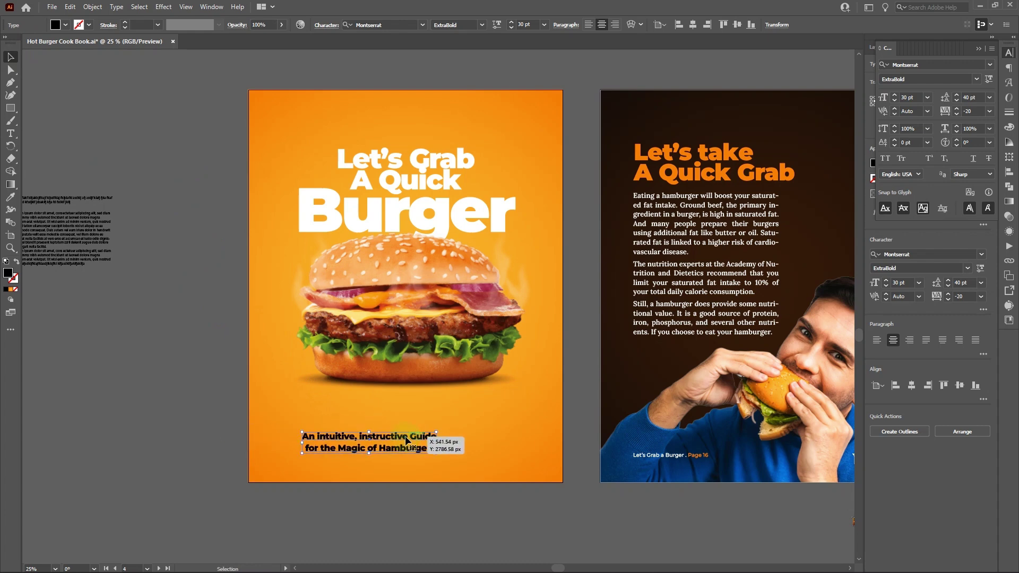
pyautogui.hotkey('ctrl', 'shift', '.')
pyautogui.hotkey('ctrl', 'shift', '.')
pyautogui.hotkey('ctrl', 'shift', '.')
pyautogui.hotkey('ctrl', 'shift', '.')
pyautogui.hotkey('ctrl', 'shift', '.')
pyautogui.hotkey('ctrl', 'shift', '.')
pyautogui.hotkey('ctrl', 'shift', '.')
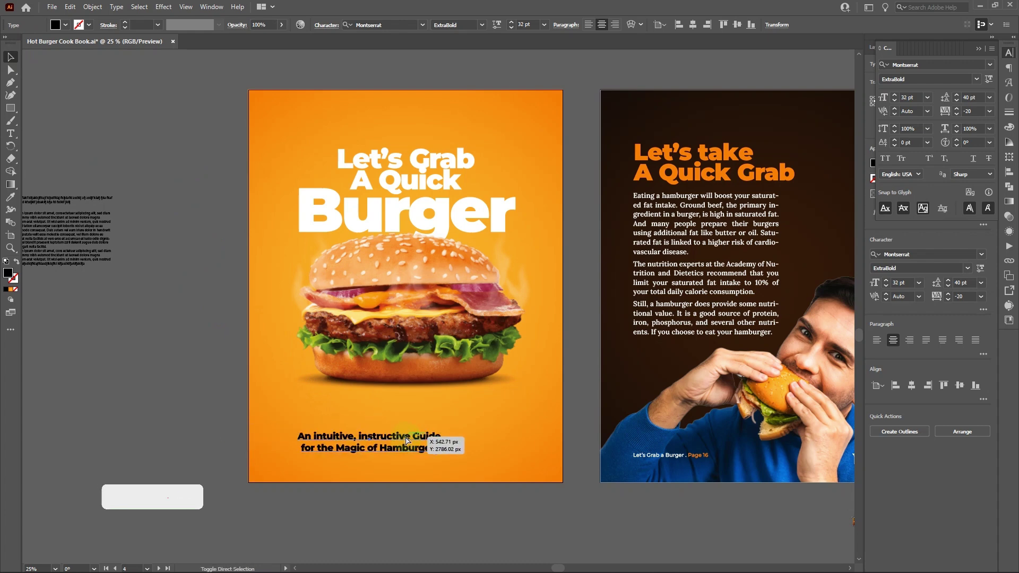
# Step: Increase the tagline's leading to 50 pt and align its two lines to the left
pyautogui.hotkey('alt', 'Down')
pyautogui.hotkey('alt', 'Down')
pyautogui.hotkey('alt', 'Down')
pyautogui.hotkey('alt', 'Down')
pyautogui.hotkey('alt', 'Down')
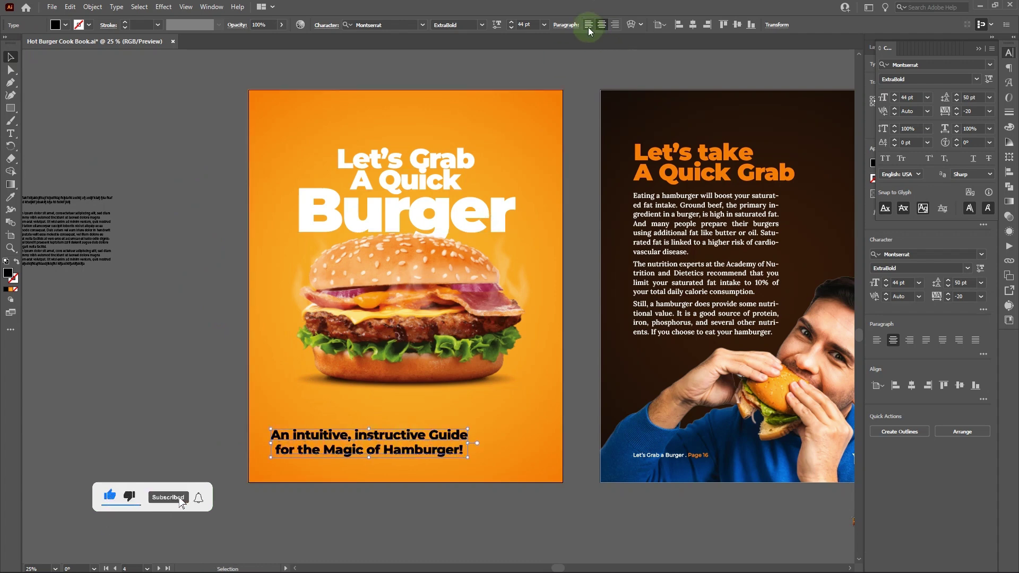
pyautogui.hotkey('ctrl', 'shift', 'l')
pyautogui.click(509, 435)
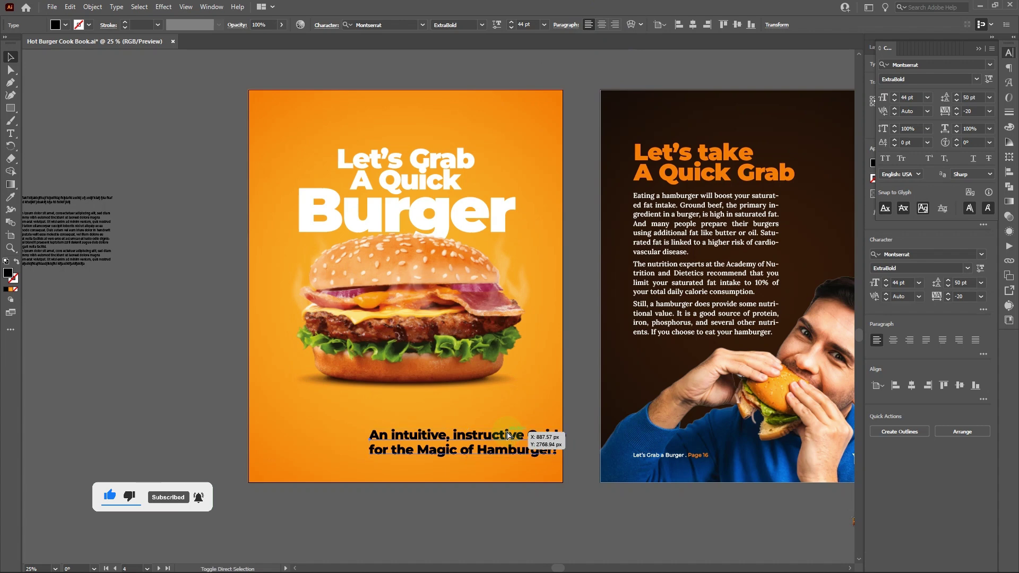
# Step: Reduce the tagline to 40 pt with 46 pt leading and place it near the cover's lower-left corner
pyautogui.hotkey('ctrl', 'shift', ',')
pyautogui.hotkey('ctrl', 'shift', ',')
pyautogui.moveTo(508, 435); pyautogui.dragTo(415, 435)
pyautogui.hotkey('alt', 'Up')
pyautogui.hotkey('alt', 'Up')
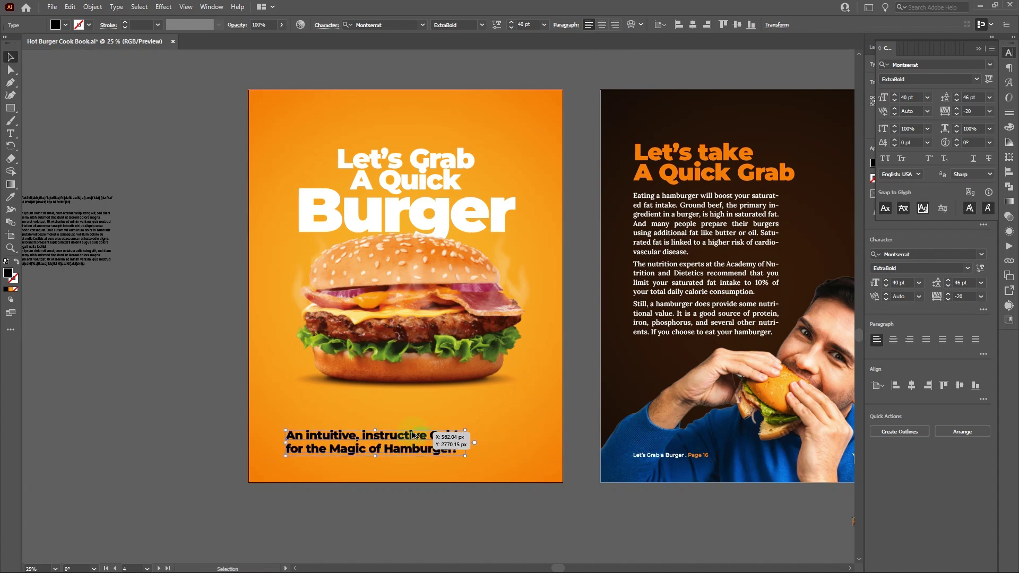
pyautogui.moveTo(413, 435); pyautogui.dragTo(408, 432)
# Step: Isolate the footer group on the "Let's take A Quick Grab" page and select its Hot Burger logo
pyautogui.hscroll(5, 531, 440)
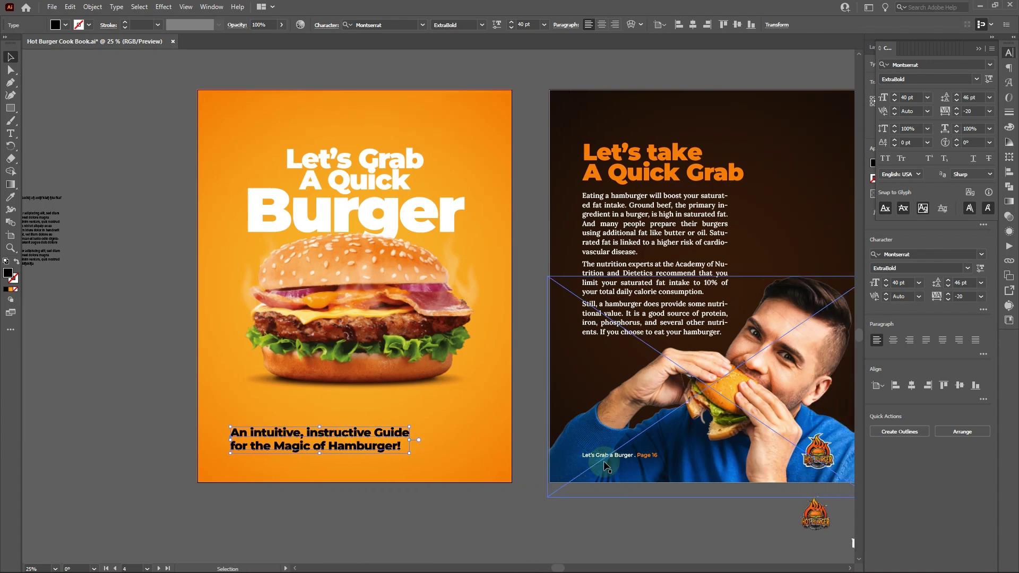
pyautogui.click(754, 450)
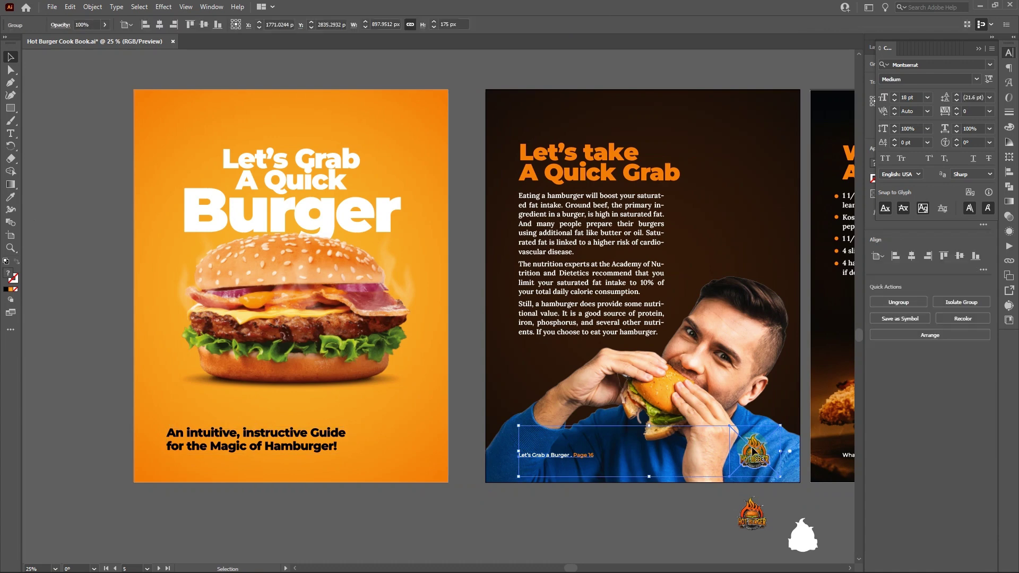
pyautogui.hscroll(4, 751, 446)
pyautogui.scroll(-3, 750, 445)
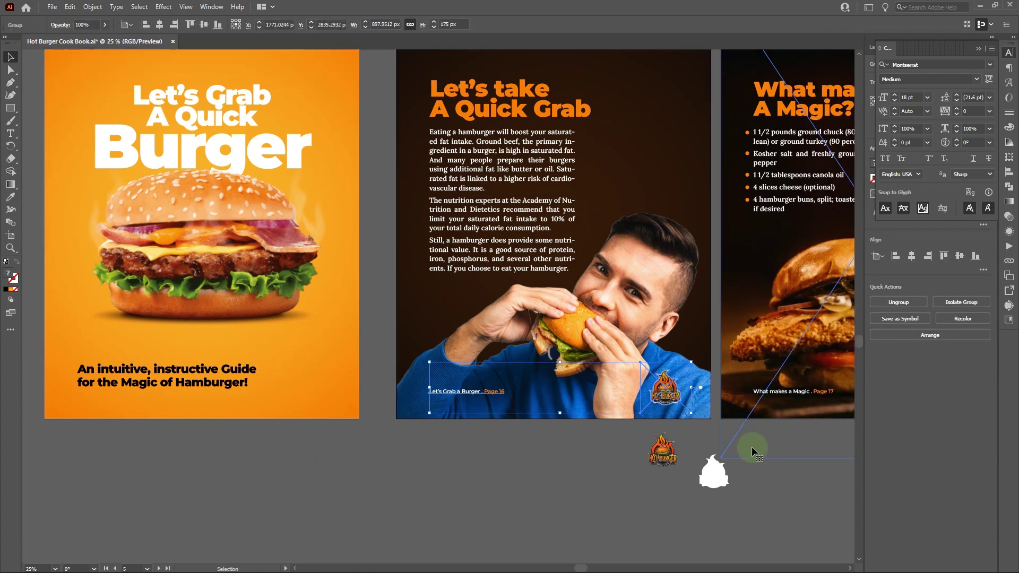
pyautogui.doubleClick(666, 391)
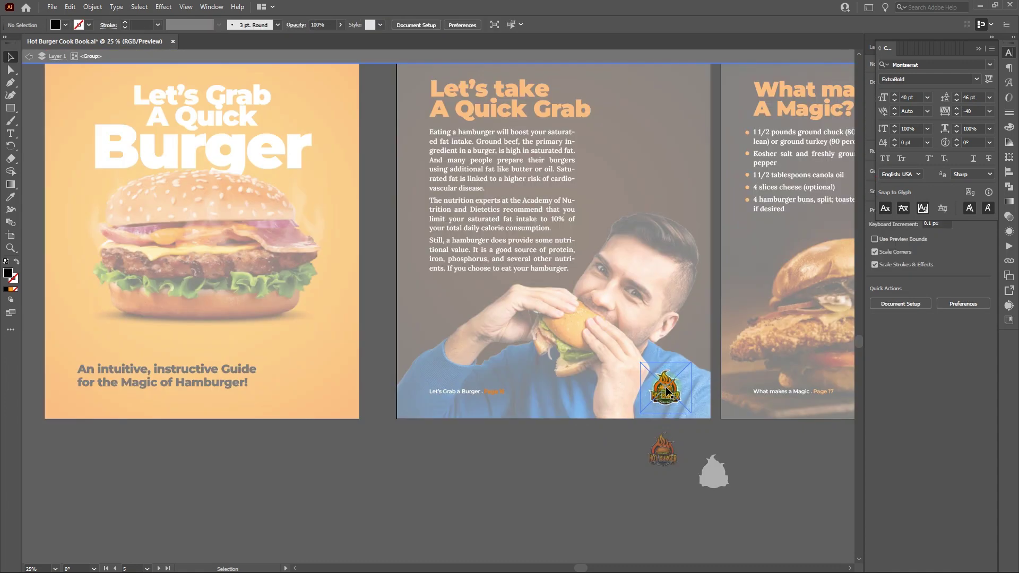
pyautogui.click(666, 391)
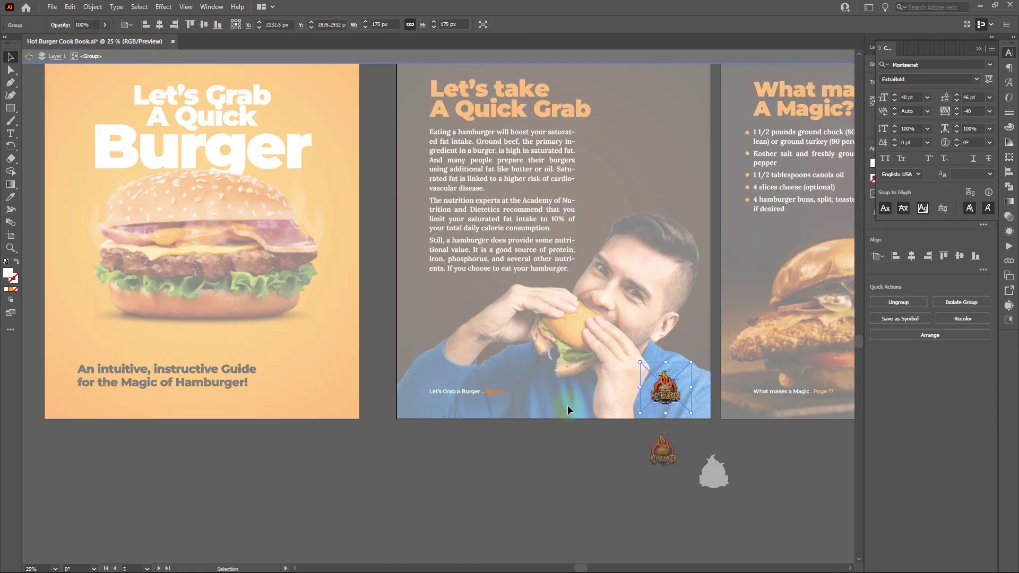
pyautogui.click(493, 392)
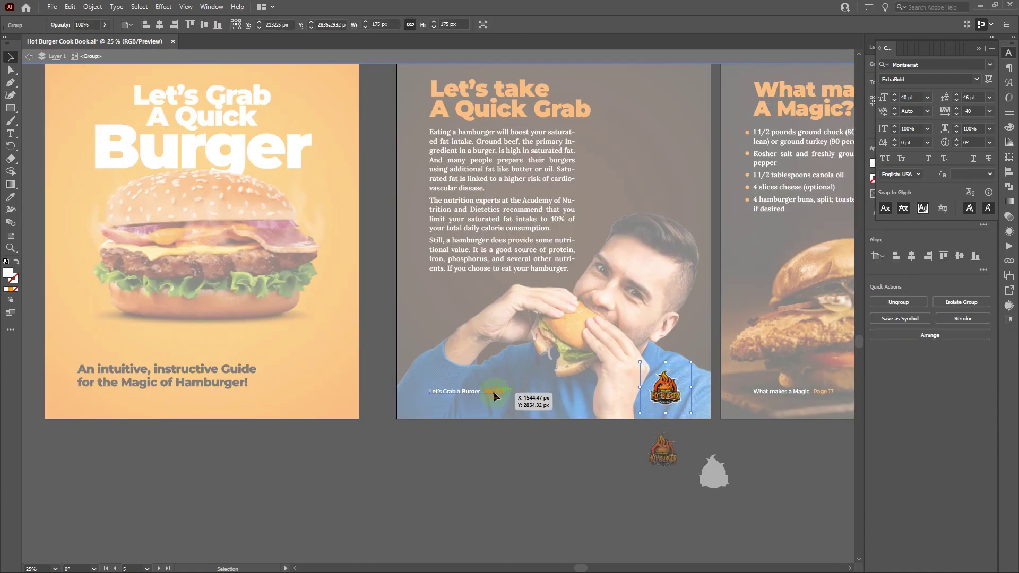
pyautogui.click(667, 406)
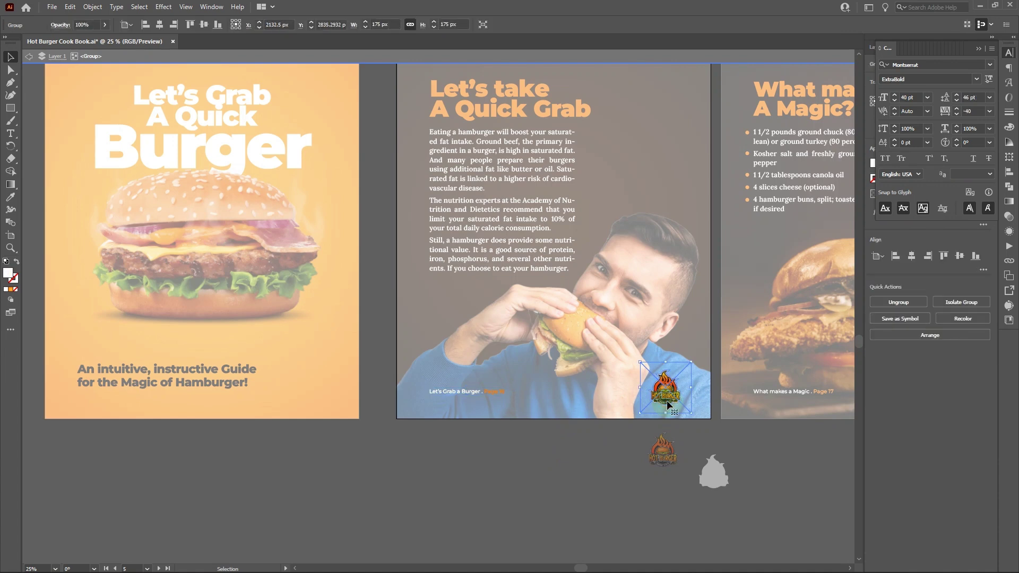
# Step: Copy the selected footer logo and exit the group's isolation mode completely
pyautogui.click(65, 49)
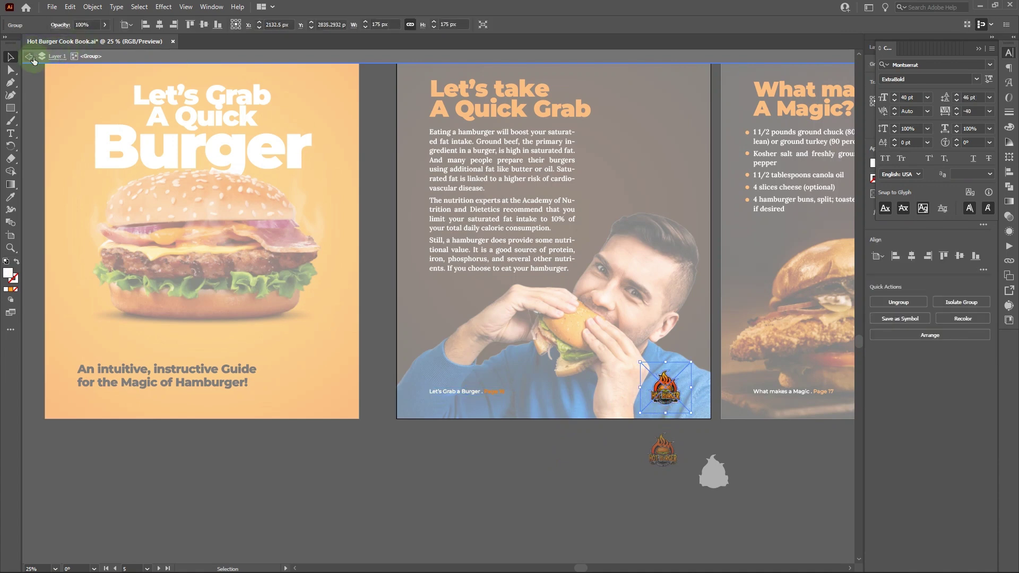
pyautogui.click(86, 57)
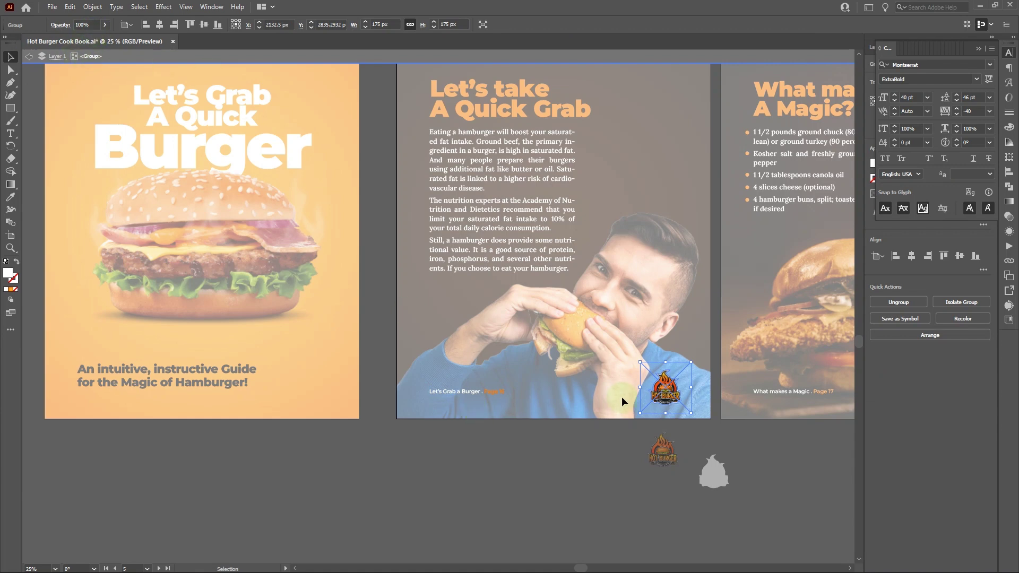
pyautogui.press('a')
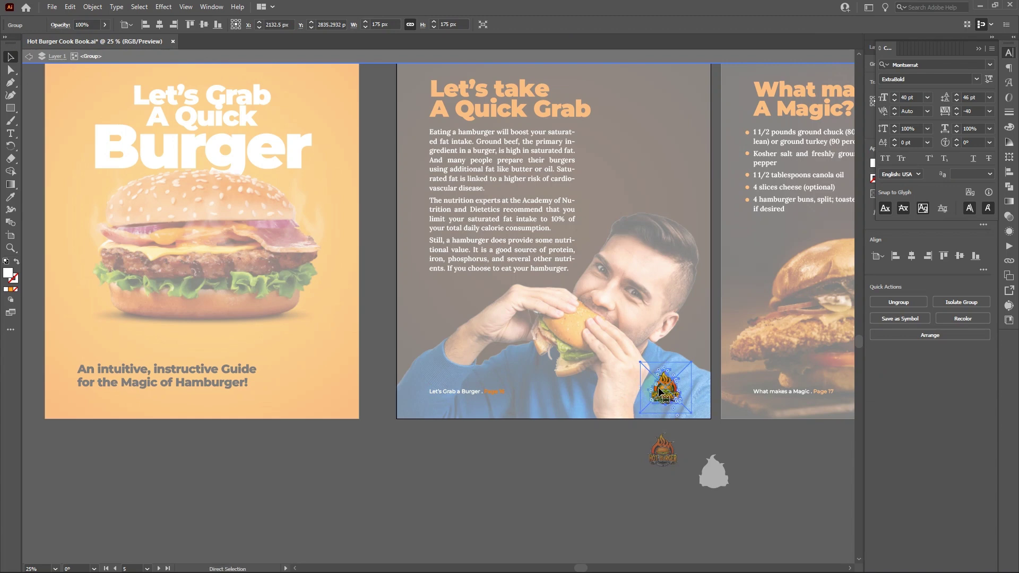
pyautogui.press('v')
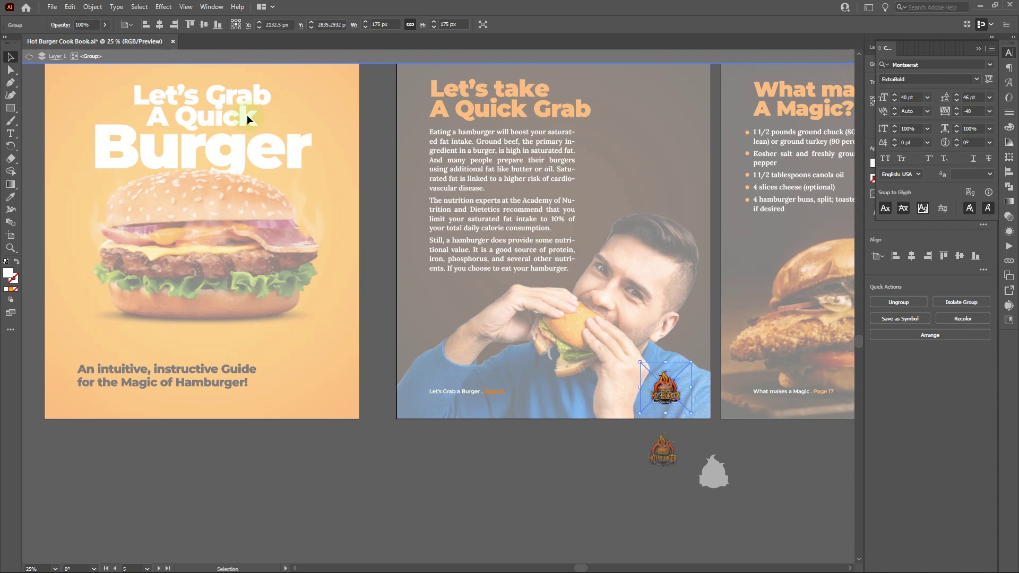
pyautogui.click(59, 57)
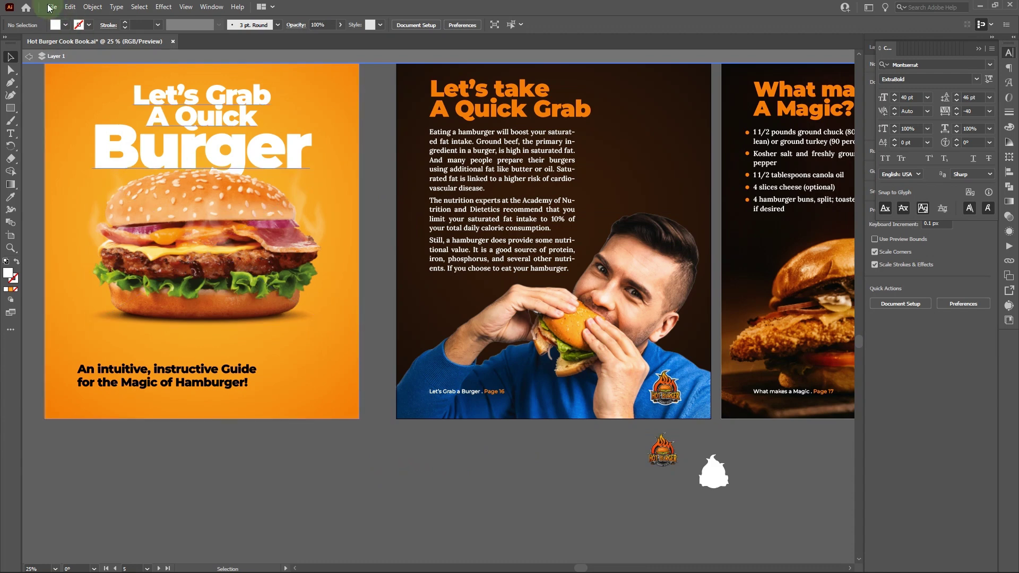
pyautogui.click(29, 59)
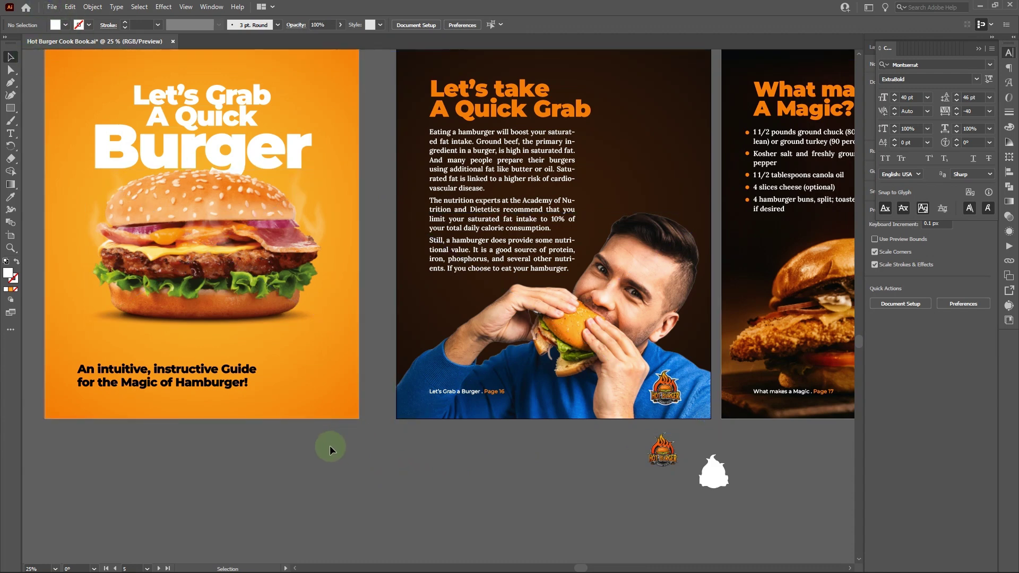
# Step: Paste the logo, enlarge it and place it on the cover to the right of the tagline
pyautogui.hotkey('ctrl', 'v')
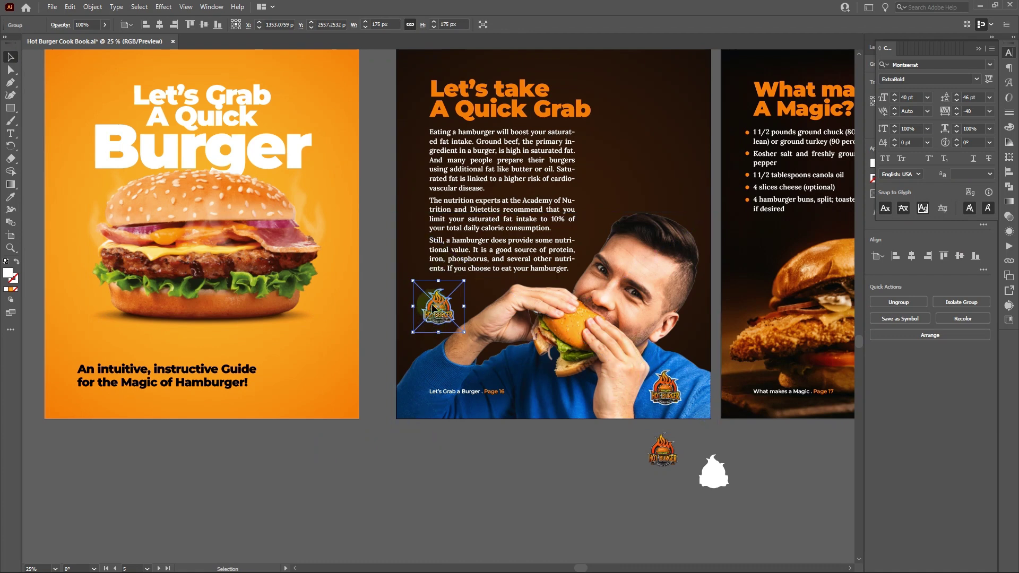
pyautogui.moveTo(425, 302); pyautogui.dragTo(304, 371)
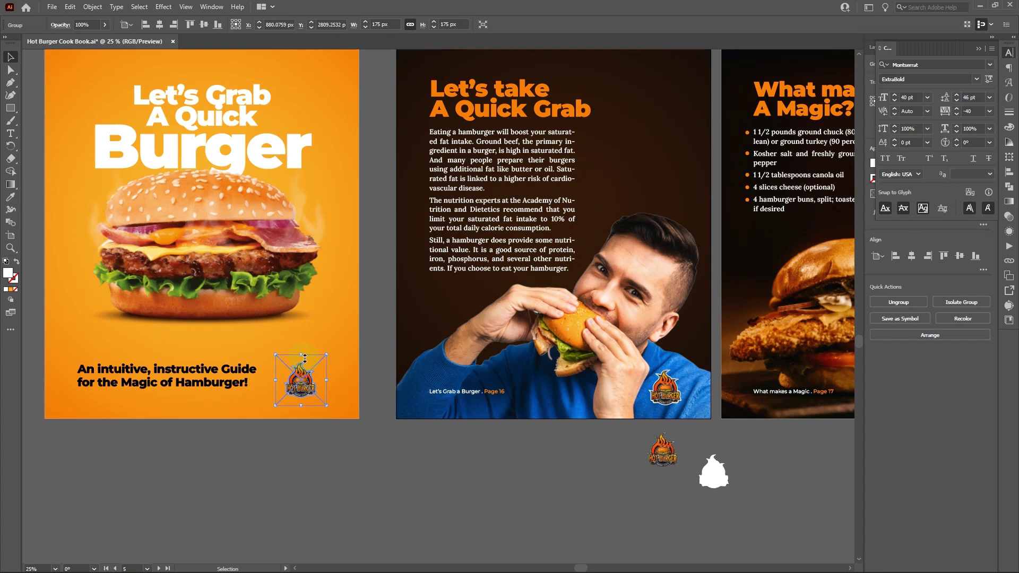
pyautogui.moveTo(305, 358); pyautogui.dragTo(304, 344)
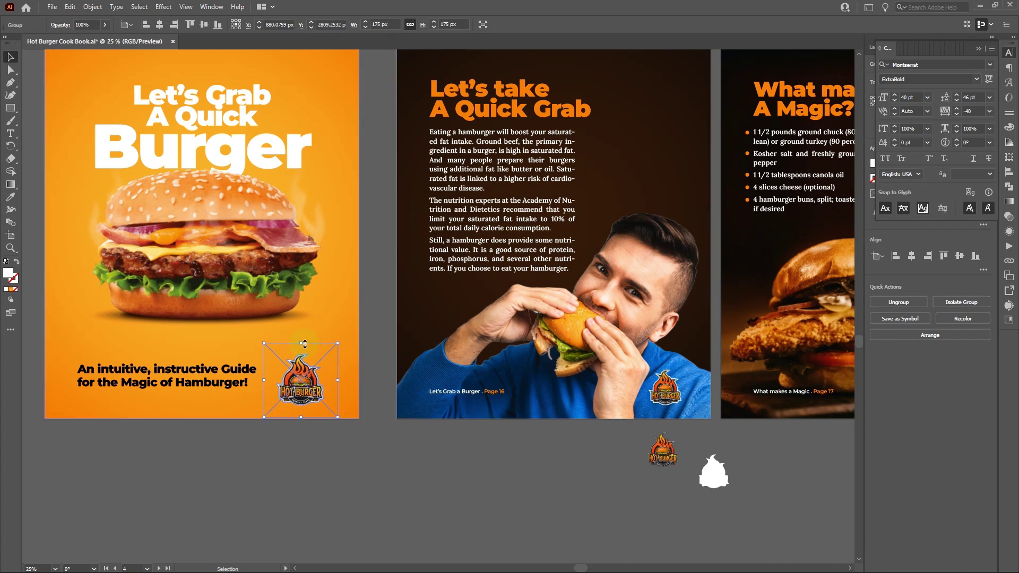
pyautogui.moveTo(304, 381); pyautogui.dragTo(298, 371)
pyautogui.click(317, 431)
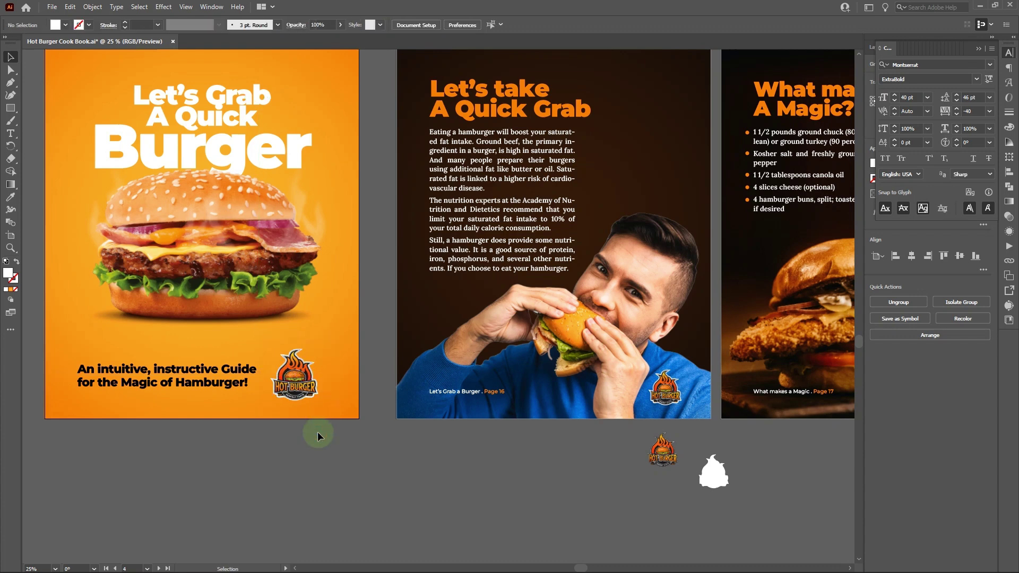
# Step: Change the fill colour of the whole cover tagline to white
pyautogui.hscroll(-3, 317, 432)
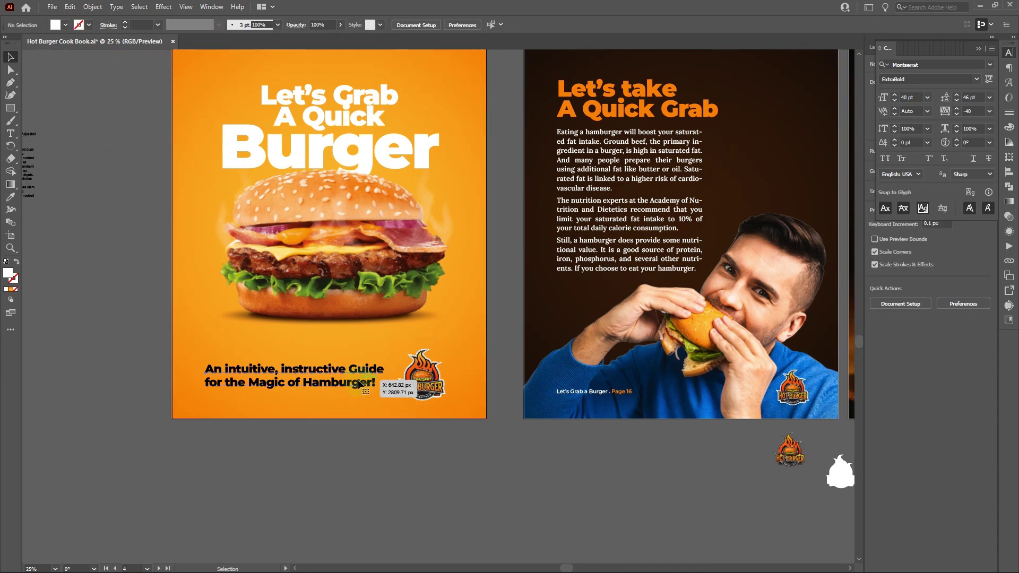
pyautogui.click(360, 383)
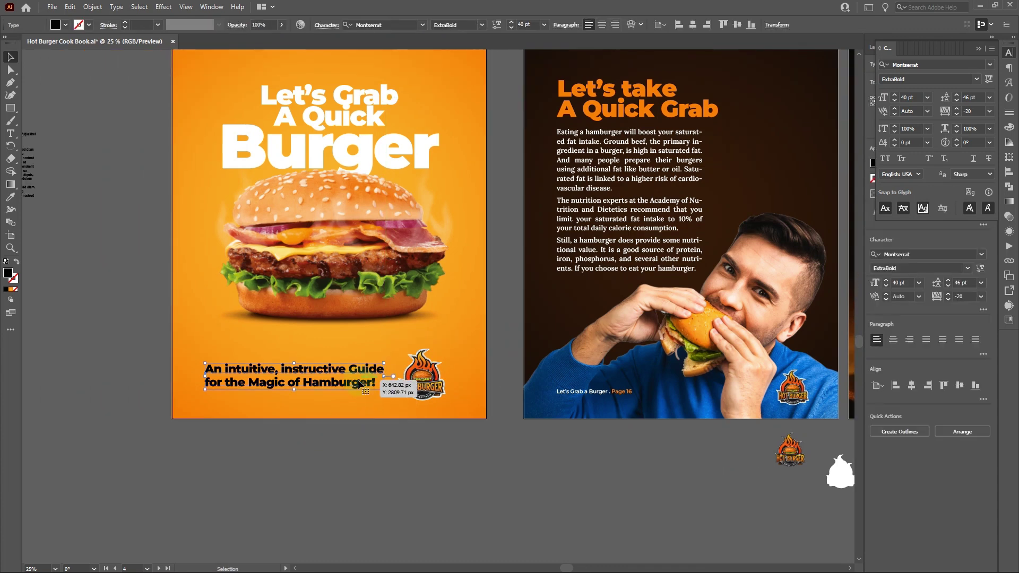
pyautogui.doubleClick(8, 274)
pyautogui.moveTo(457, 197); pyautogui.dragTo(428, 180)
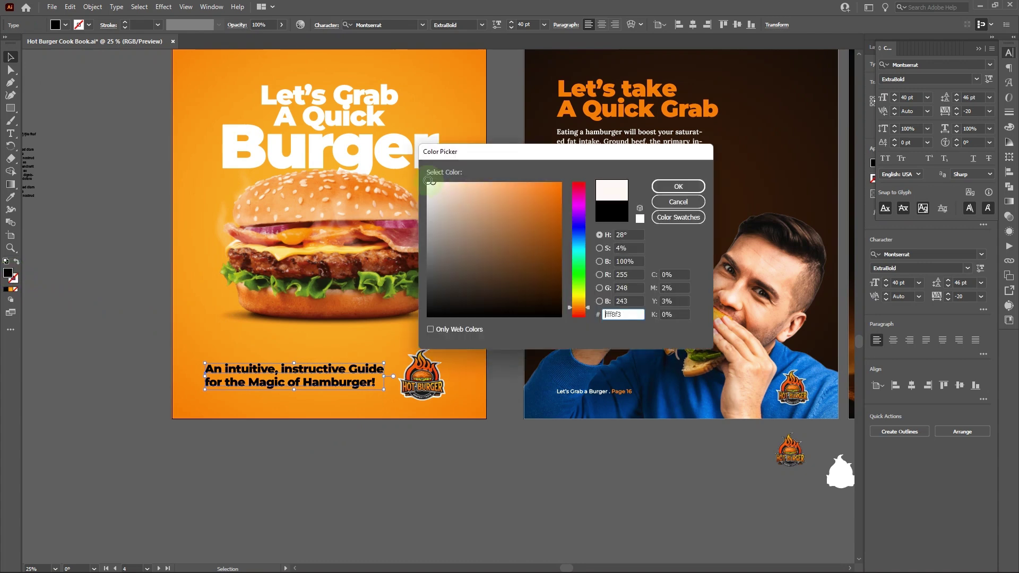
pyautogui.click(678, 186)
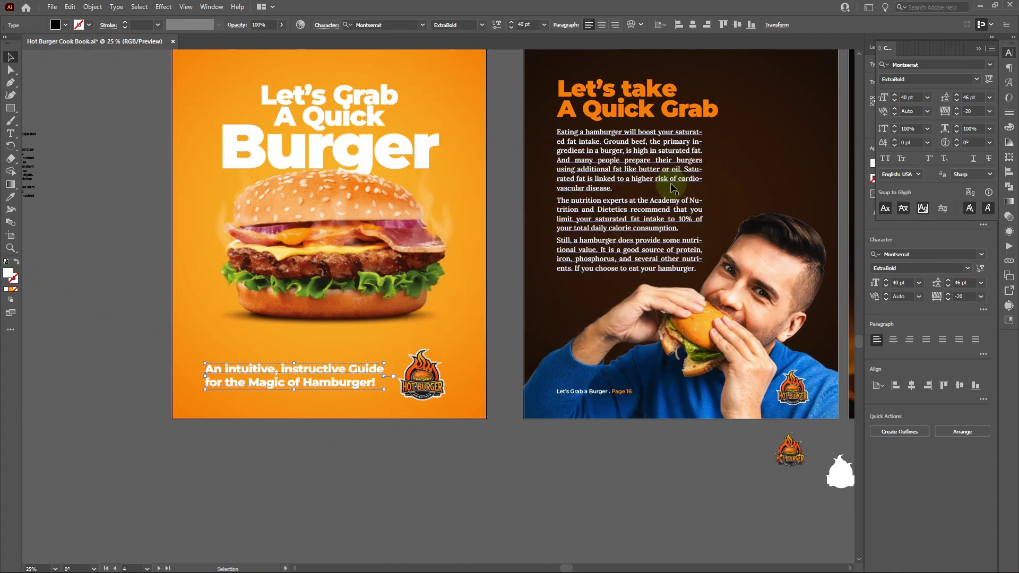
# Step: Recolour only the word "Hamburger!" in the tagline with the orange-red sampled from the cover logo, and deselect the text
pyautogui.doubleClick(316, 383)
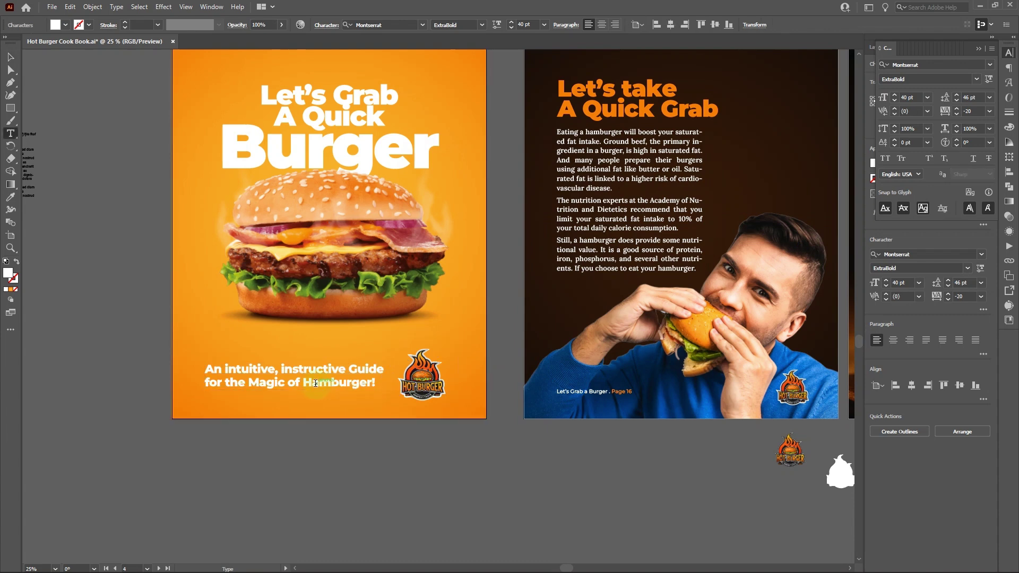
pyautogui.moveTo(322, 383); pyautogui.dragTo(376, 383)
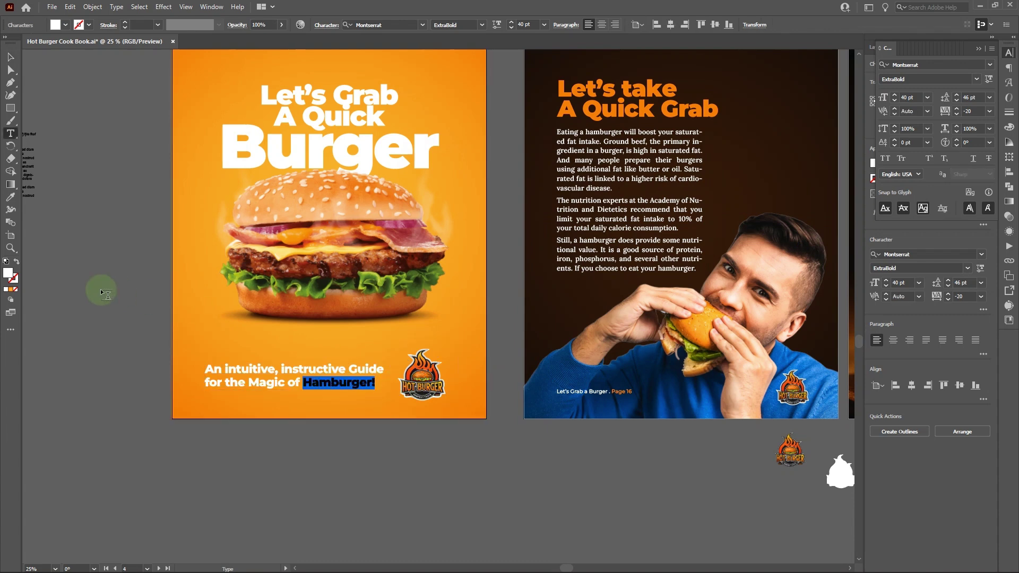
pyautogui.click(9, 198)
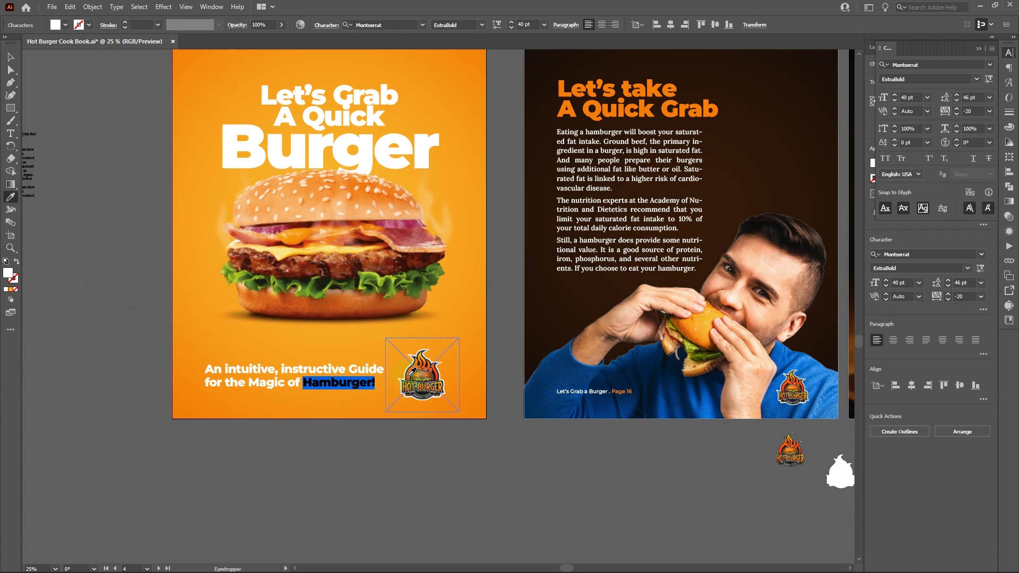
pyautogui.click(405, 379)
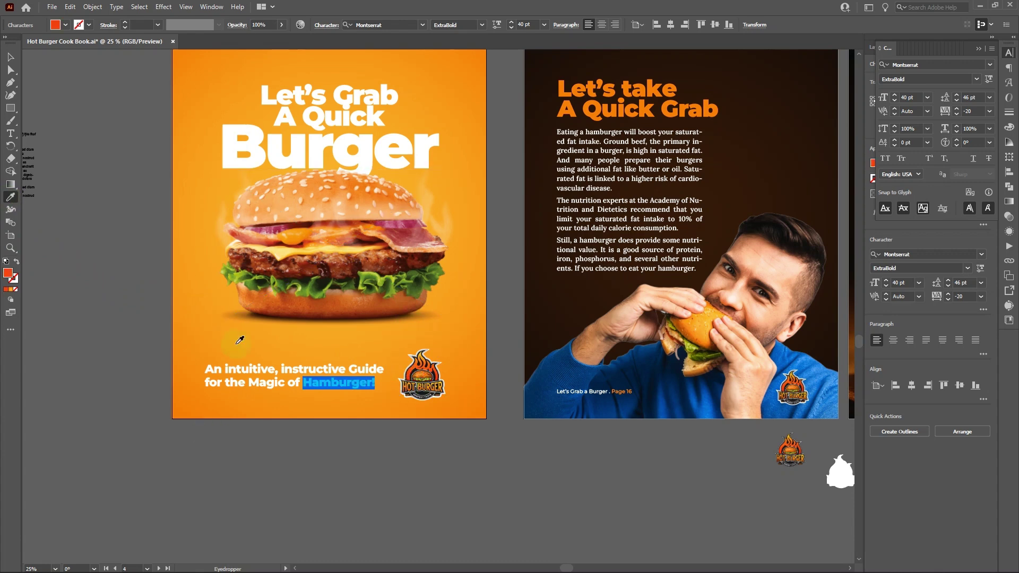
pyautogui.click(10, 57)
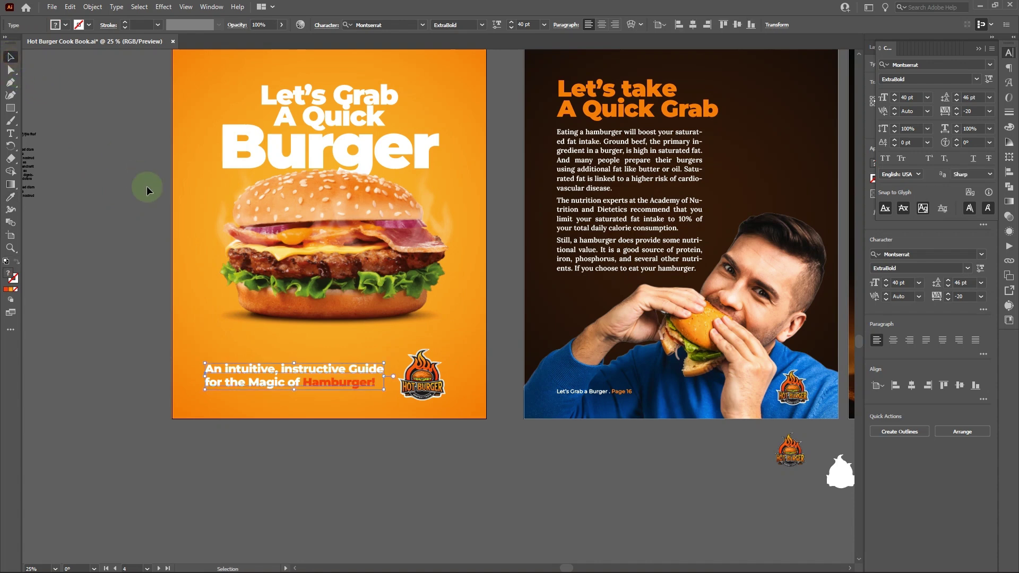
pyautogui.click(147, 189)
# Step: Recolour only the word "Hamburger!" in the cover tagline with the pure red fc0000 and deselect the text
pyautogui.press('t')
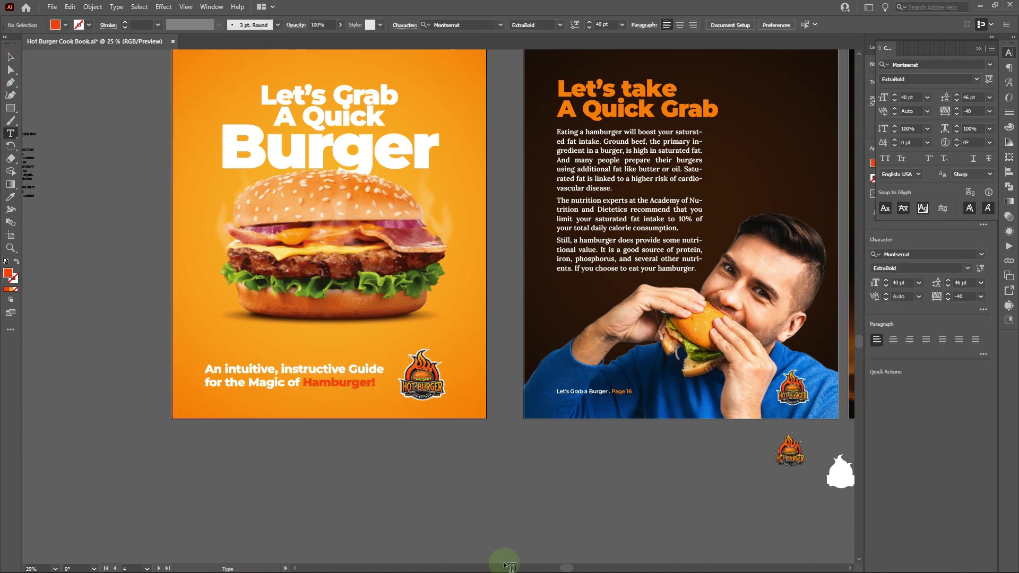
pyautogui.click(301, 367)
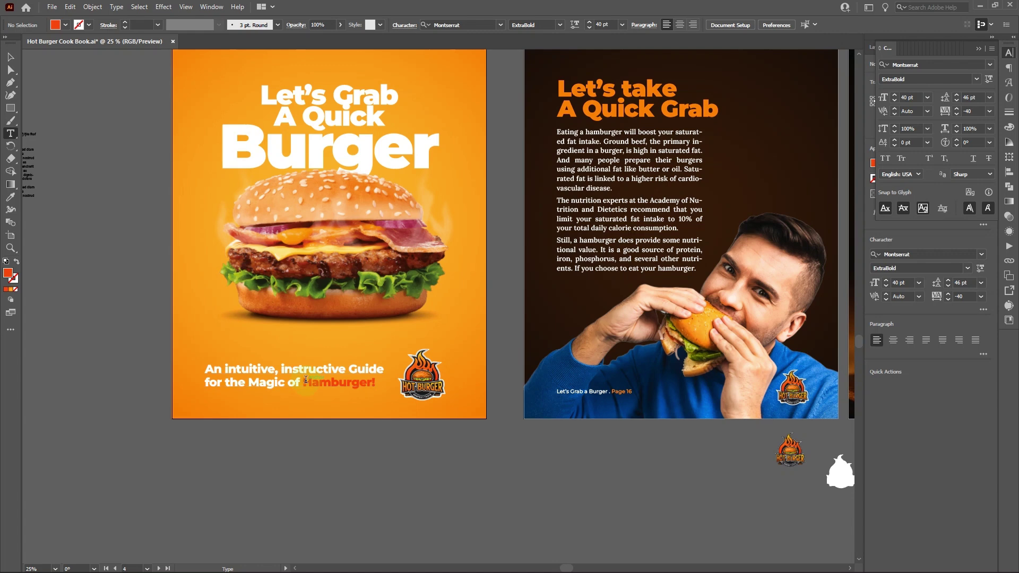
pyautogui.moveTo(306, 379); pyautogui.dragTo(376, 382)
pyautogui.doubleClick(8, 274)
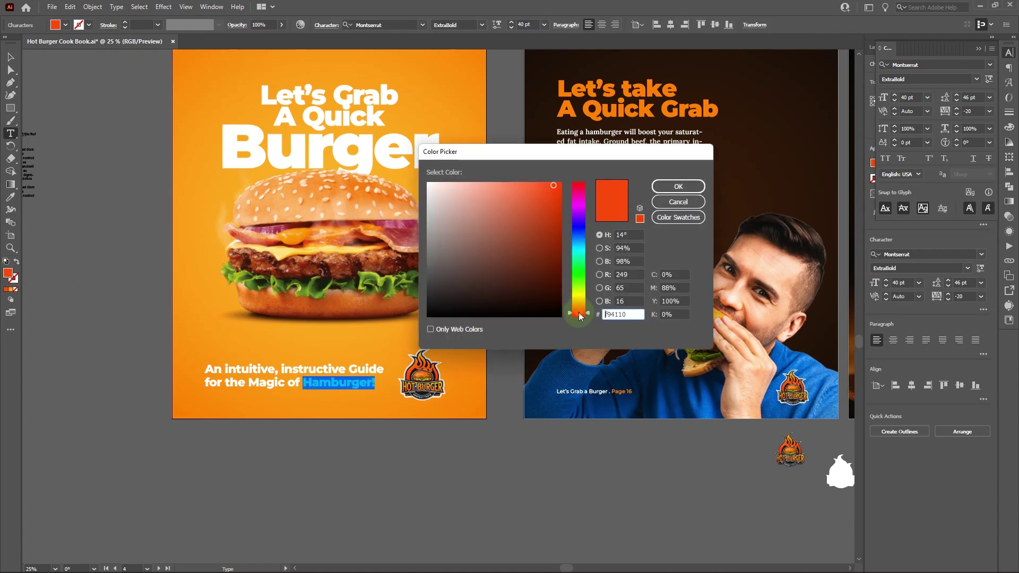
pyautogui.click(580, 316)
pyautogui.moveTo(550, 200); pyautogui.dragTo(563, 178)
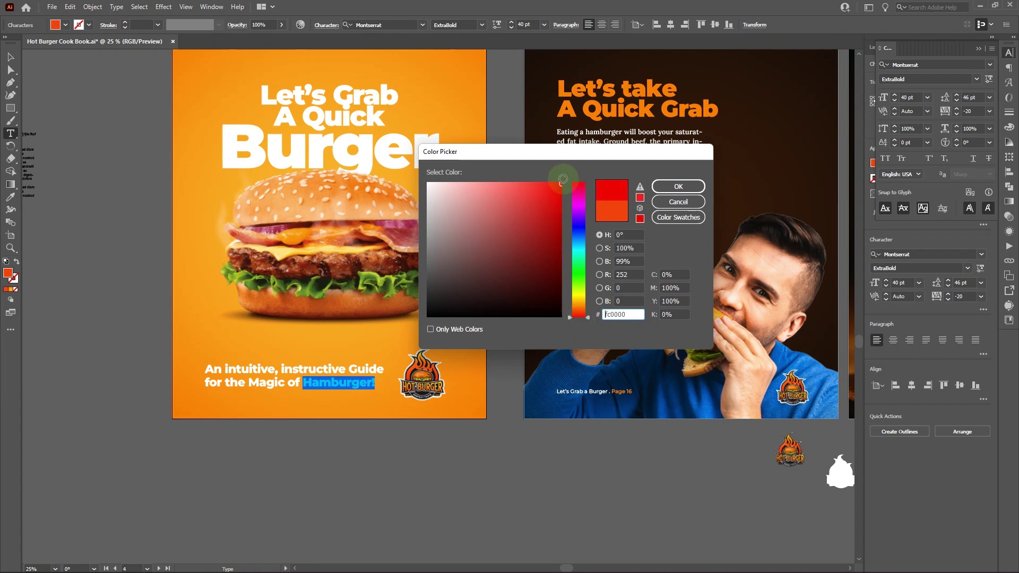
pyautogui.click(678, 186)
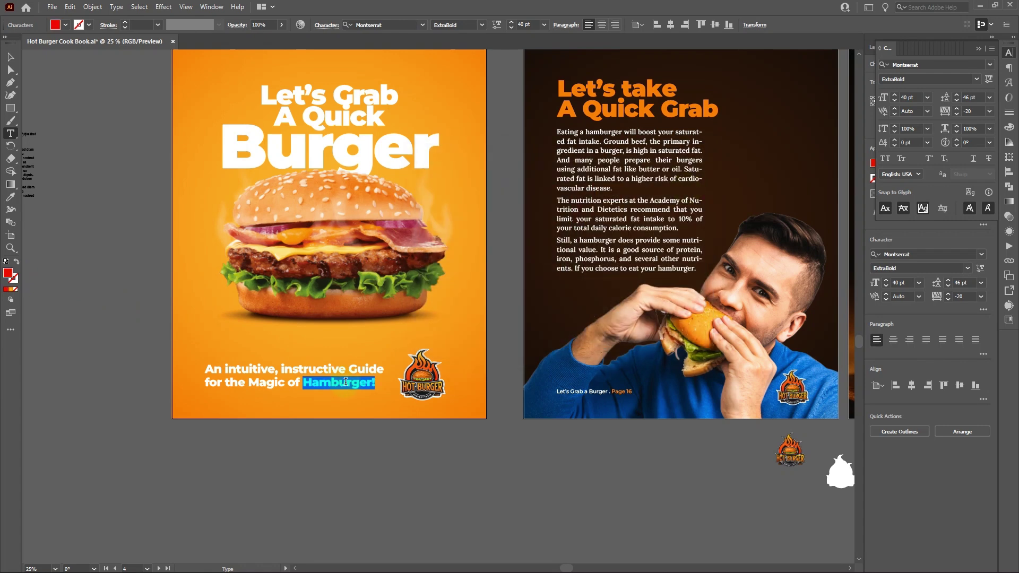
pyautogui.click(11, 56)
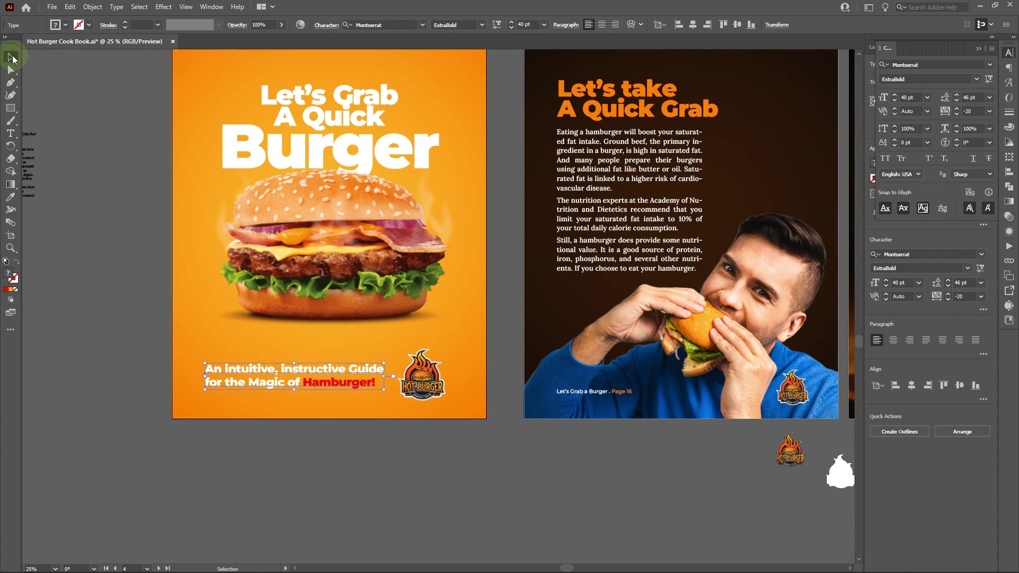
pyautogui.click(102, 151)
pyautogui.moveTo(291, 371); pyautogui.dragTo(287, 370)
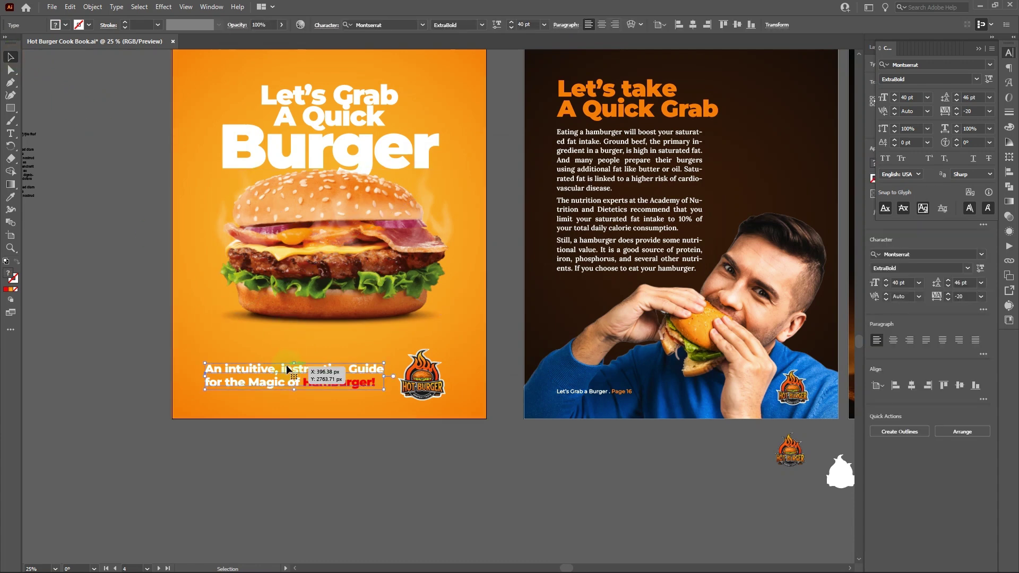
pyautogui.moveTo(287, 370); pyautogui.dragTo(287, 370)
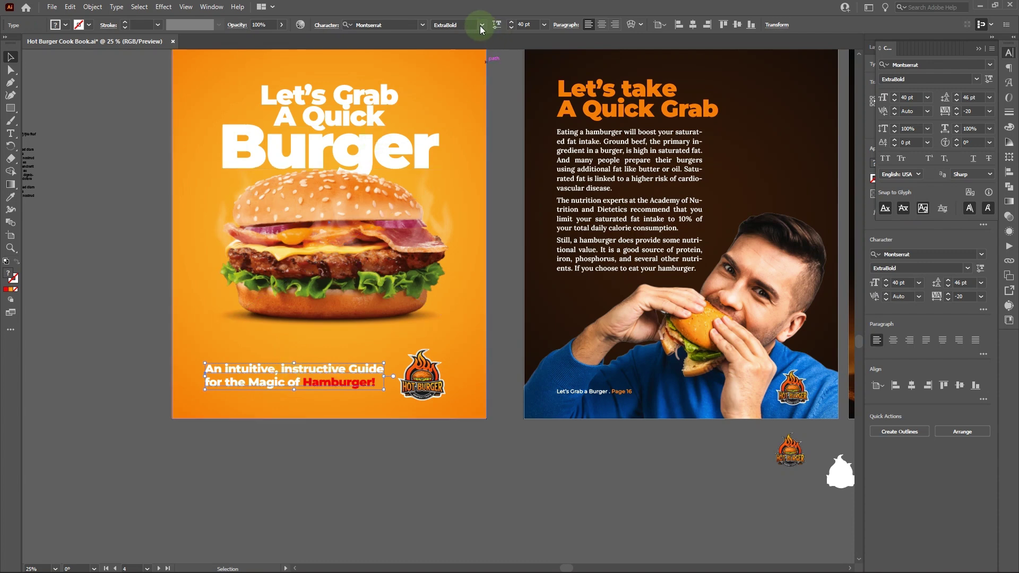
pyautogui.click(481, 25)
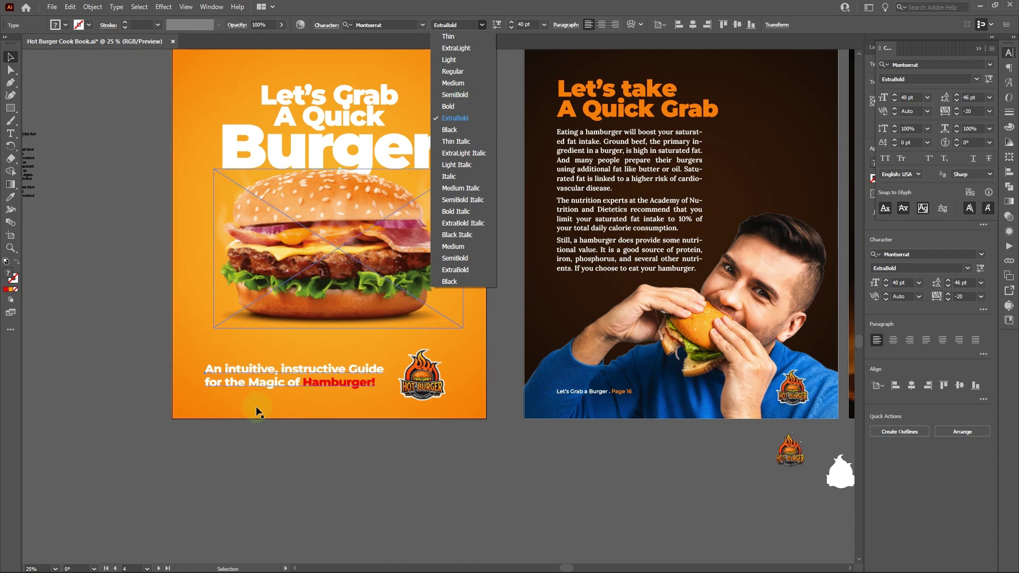
pyautogui.click(209, 476)
pyautogui.moveTo(402, 443); pyautogui.dragTo(429, 373)
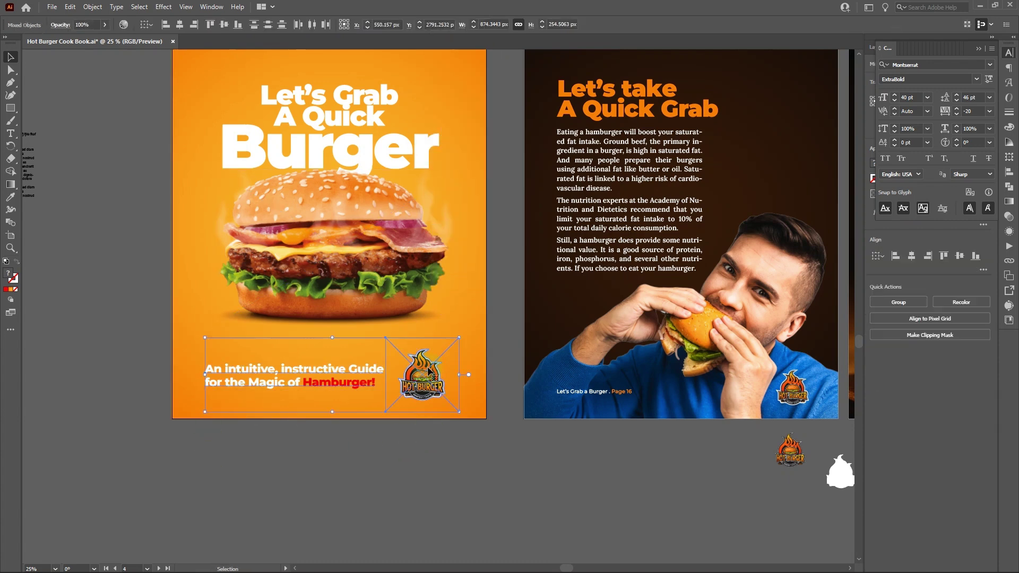
pyautogui.click(392, 495)
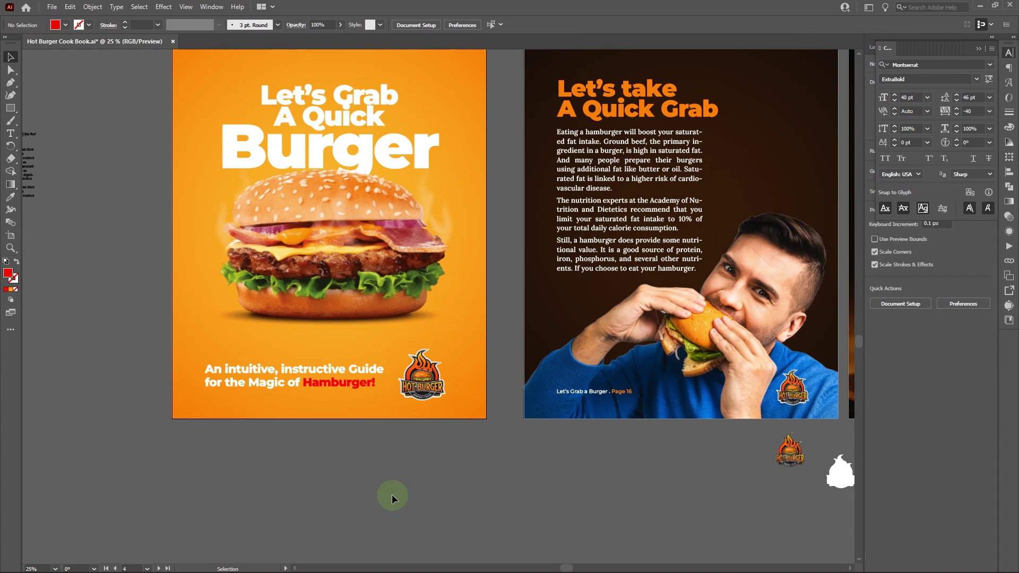
pyautogui.click(422, 386)
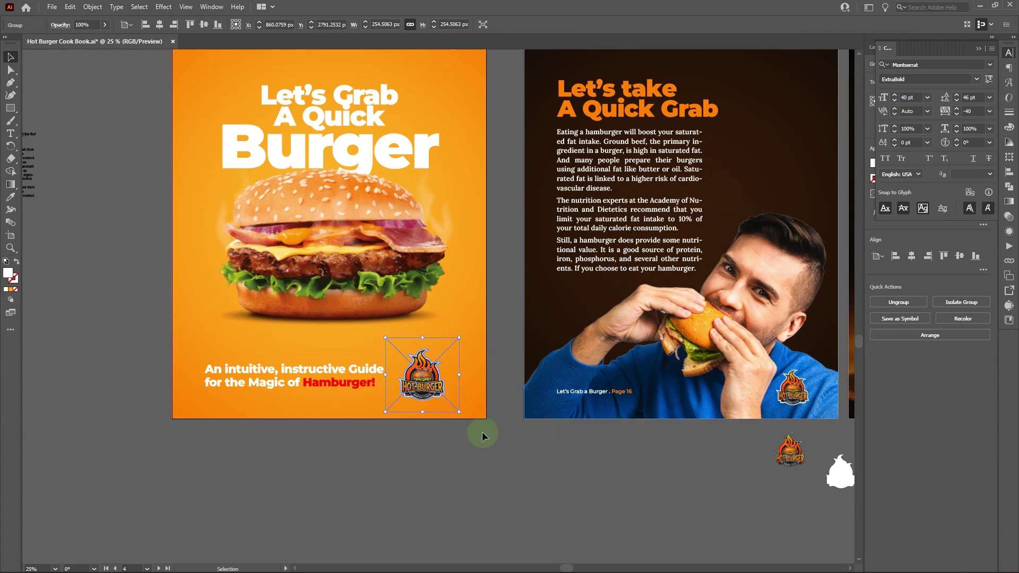
# Step: Select the cover tagline together with the logo, move both slightly upward on the cover, and deselect them
pyautogui.scroll(3, 378, 423)
pyautogui.scroll(-2, 380, 423)
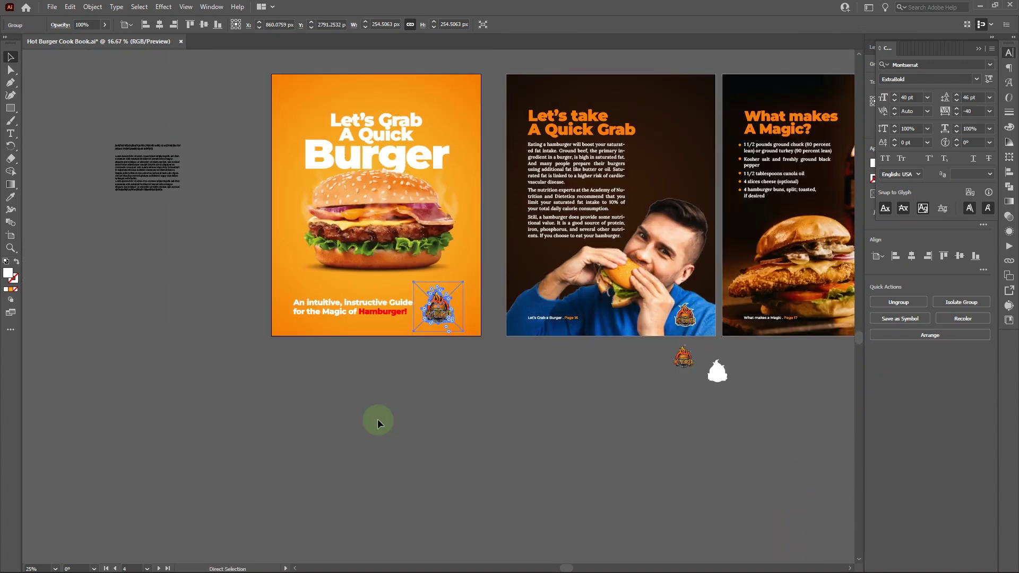
pyautogui.hotkey('ctrl', '-')
pyautogui.click(447, 424)
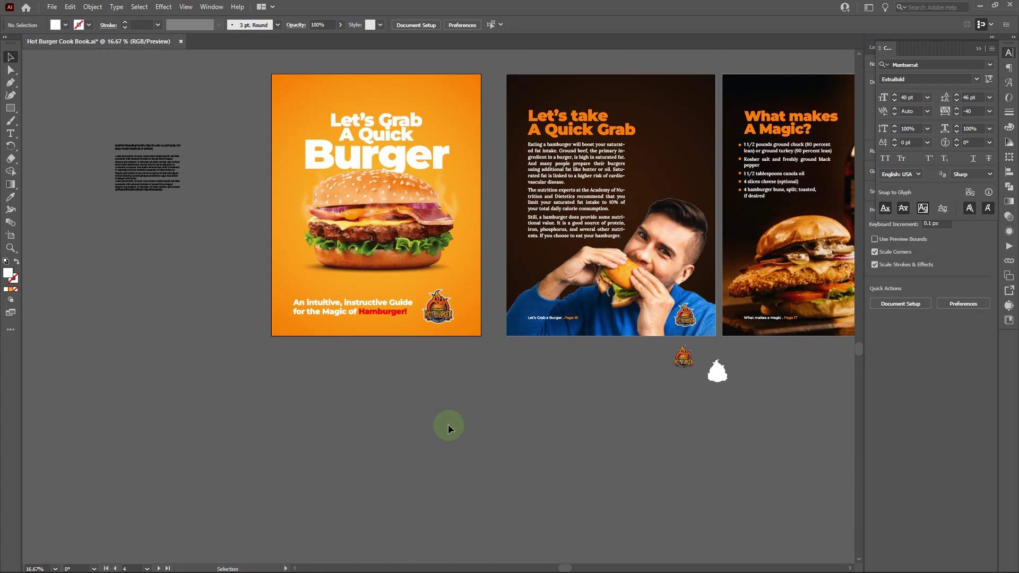
pyautogui.click(383, 309)
pyautogui.keyDown('shift'); pyautogui.click(440, 307); pyautogui.keyUp('shift')
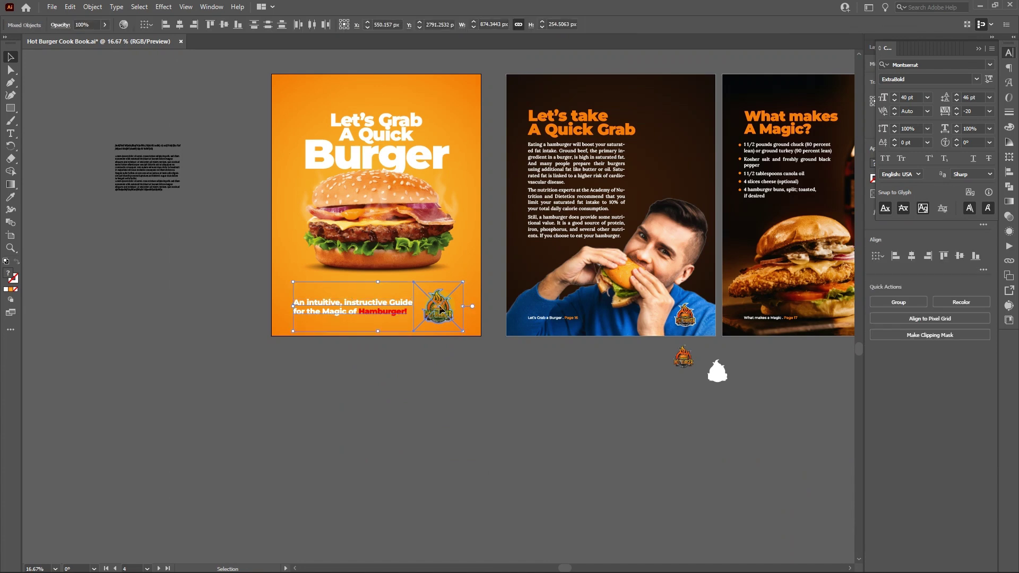
pyautogui.moveTo(440, 308); pyautogui.dragTo(441, 304)
pyautogui.click(407, 413)
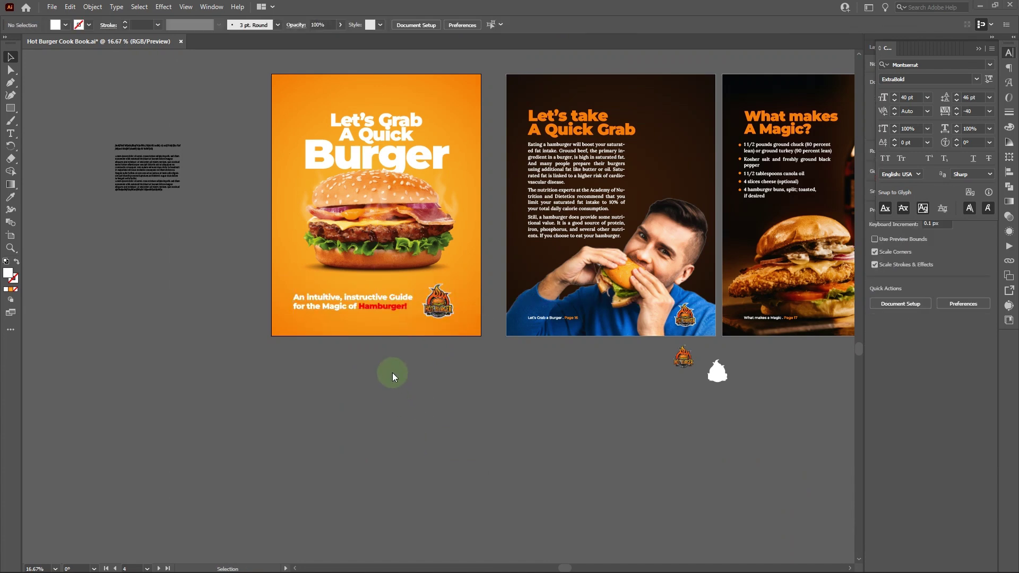
# Step: Switch to the Hot Burger Cook Book folder in File Explorer and open the Pepper and Onions EPS file in Illustrator
pyautogui.press('super+Tab')
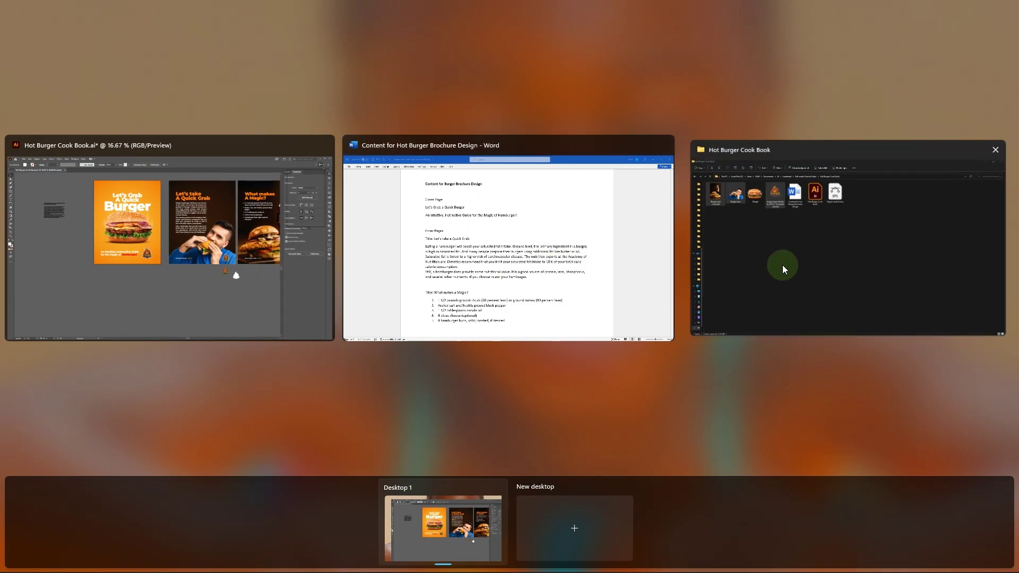
pyautogui.click(785, 269)
pyautogui.click(460, 108)
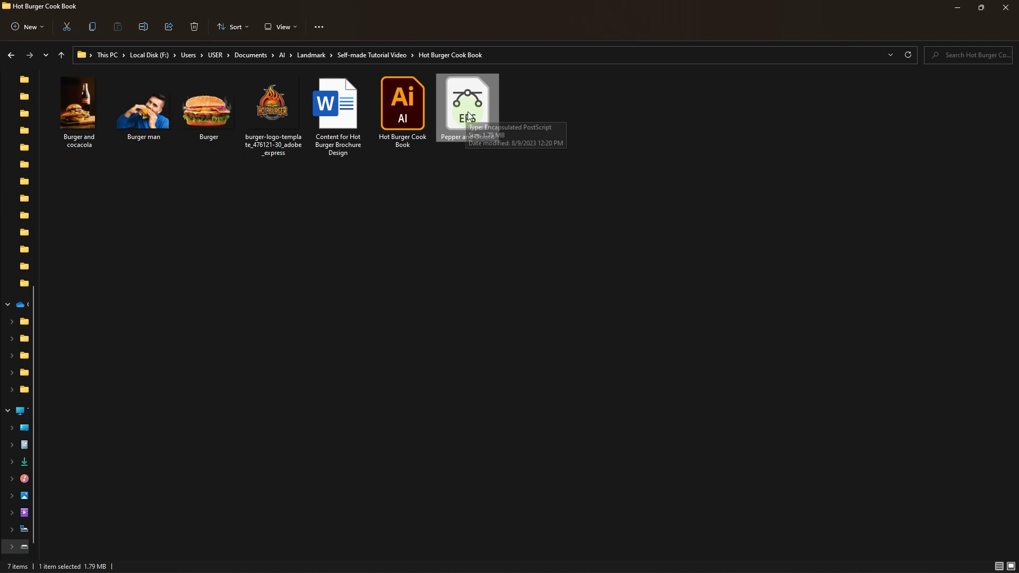
pyautogui.rightClick(470, 117)
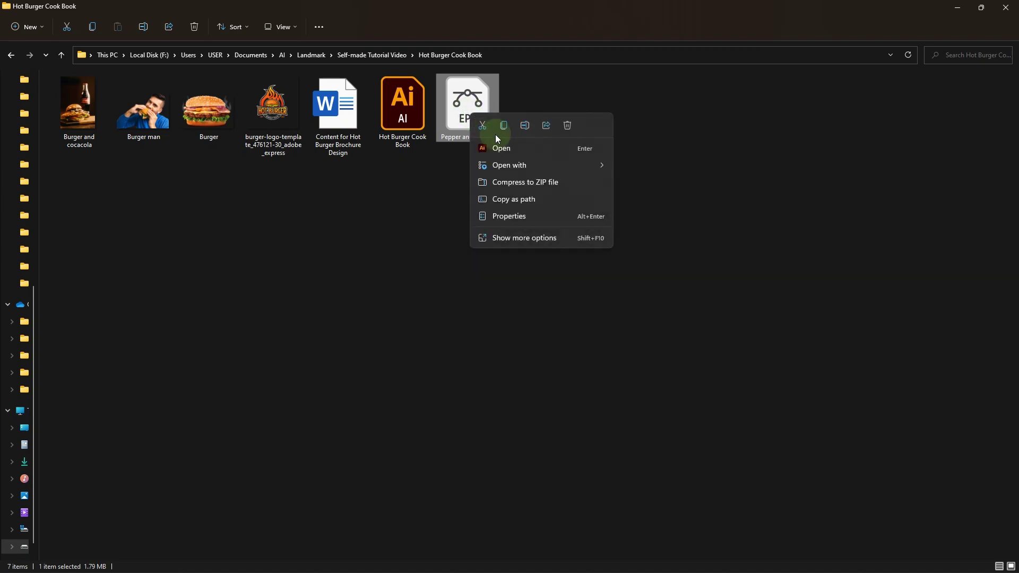
pyautogui.click(506, 149)
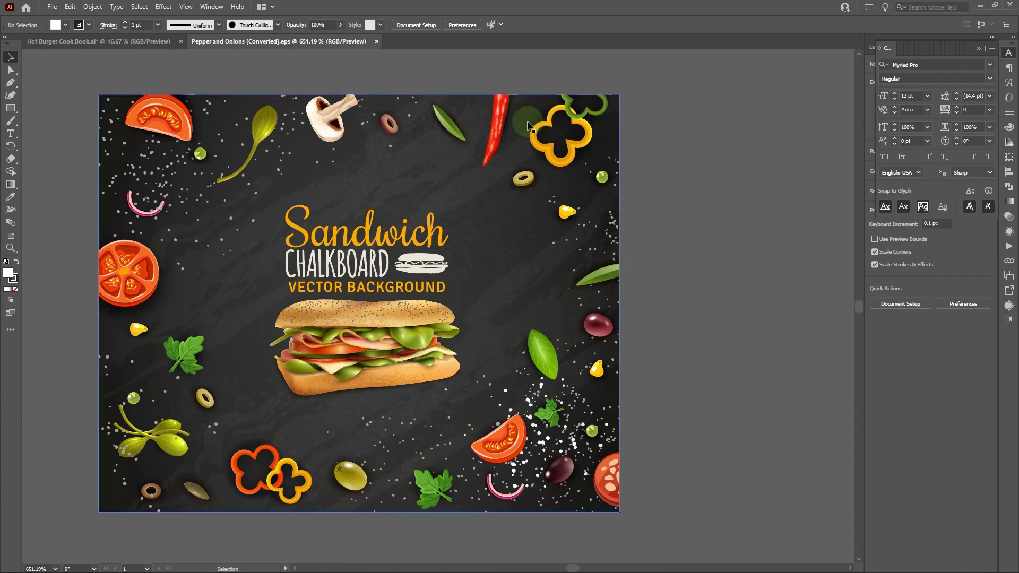
# Step: Ungroup the sandwich chalkboard artwork, release its clipping mask, and deselect everything
pyautogui.click(498, 127)
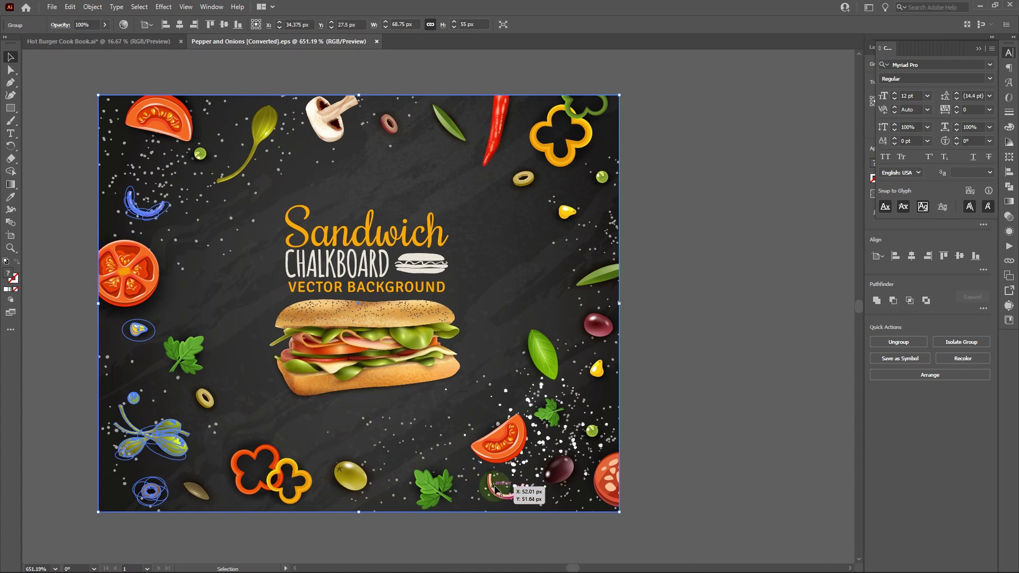
pyautogui.rightClick(379, 321)
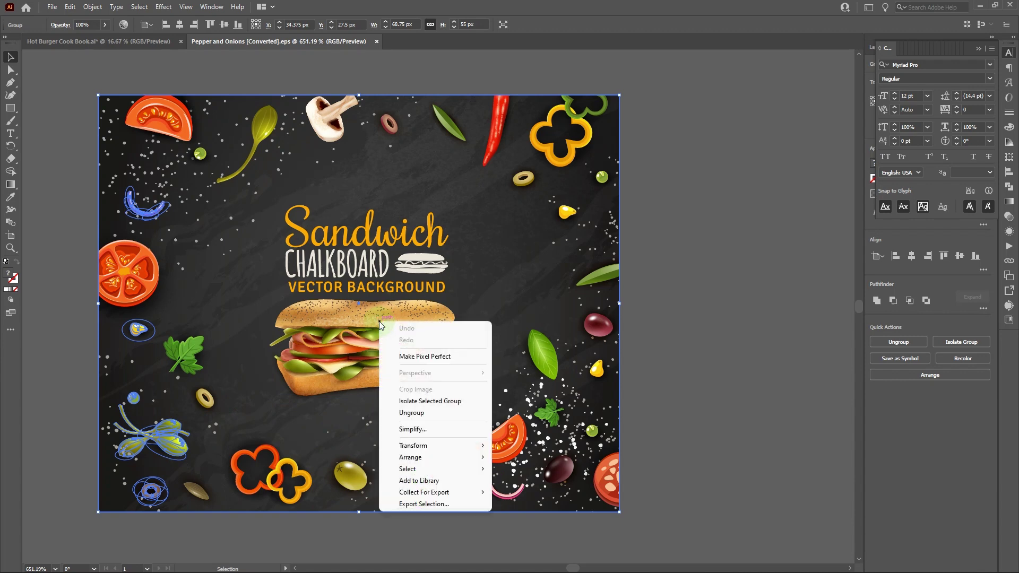
pyautogui.click(425, 414)
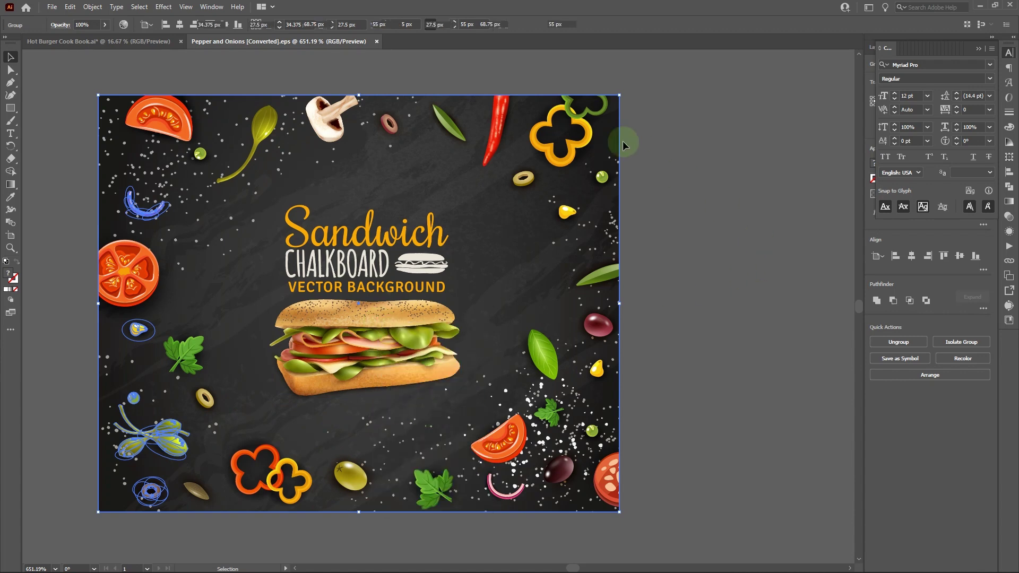
pyautogui.click(584, 133)
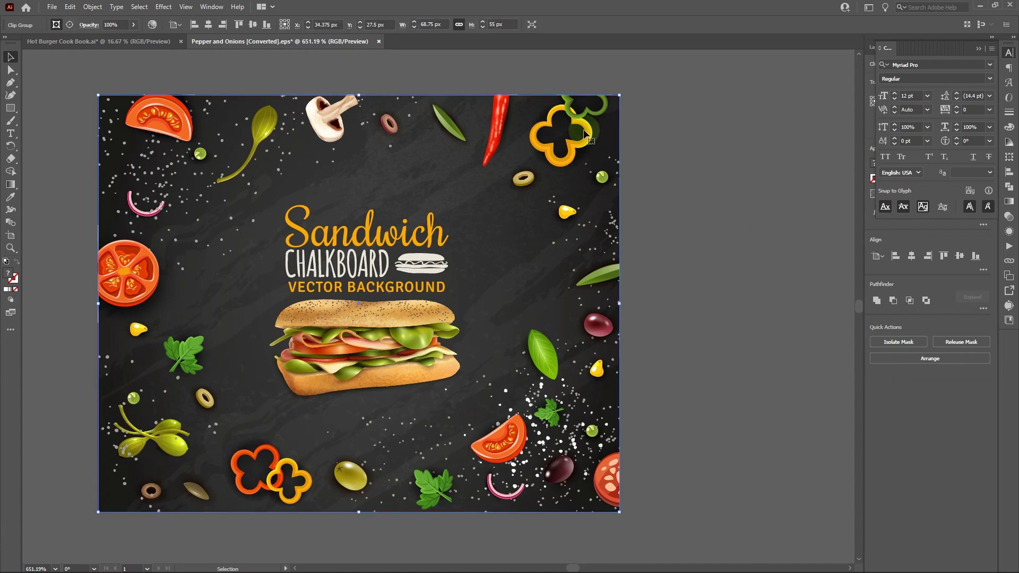
pyautogui.rightClick(584, 134)
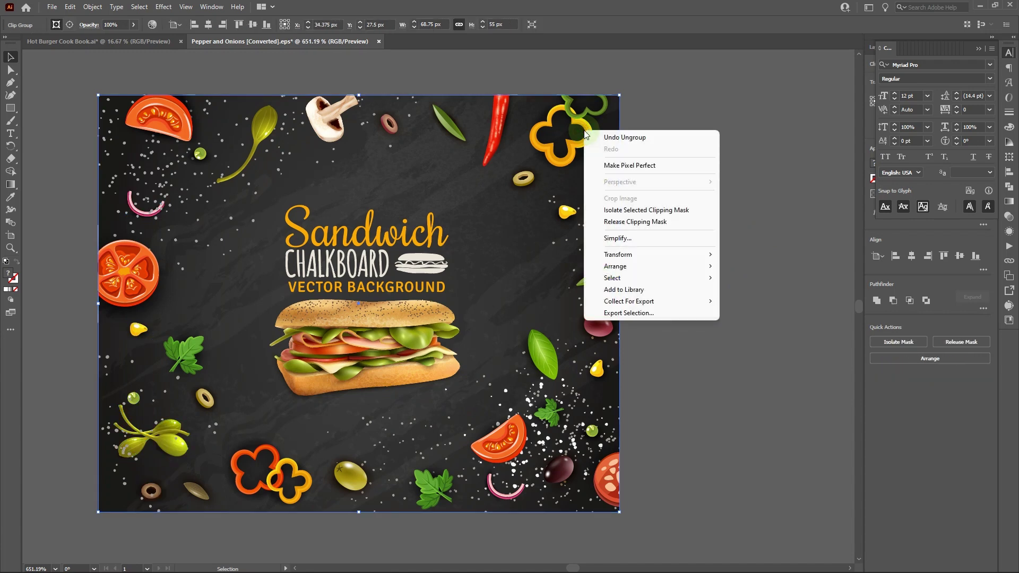
pyautogui.click(633, 223)
pyautogui.click(763, 241)
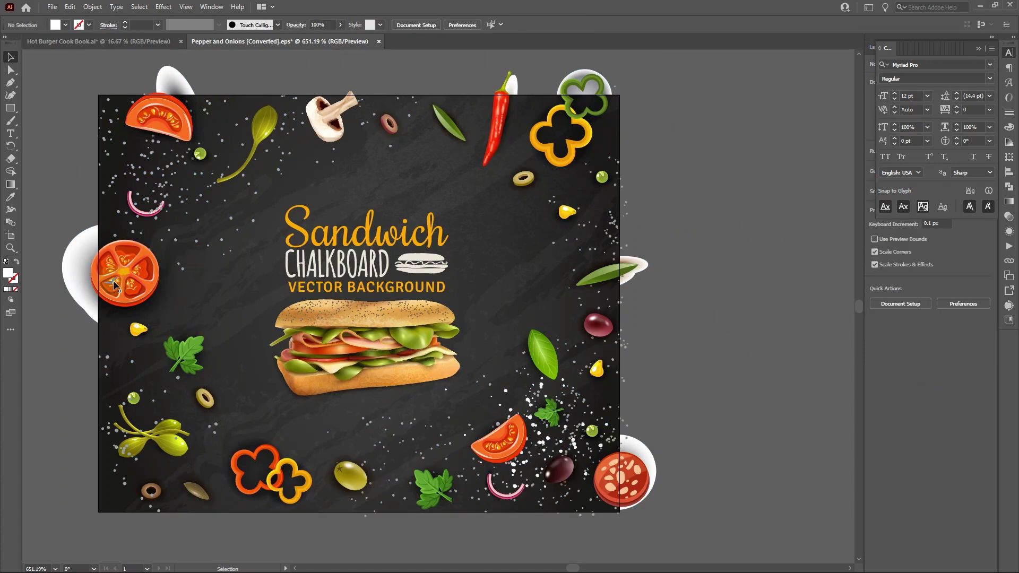
# Step: Move the dark chalkboard background out from behind the ingredients to the empty canvas right of the artboard
pyautogui.hotkey('ctrl', '-')
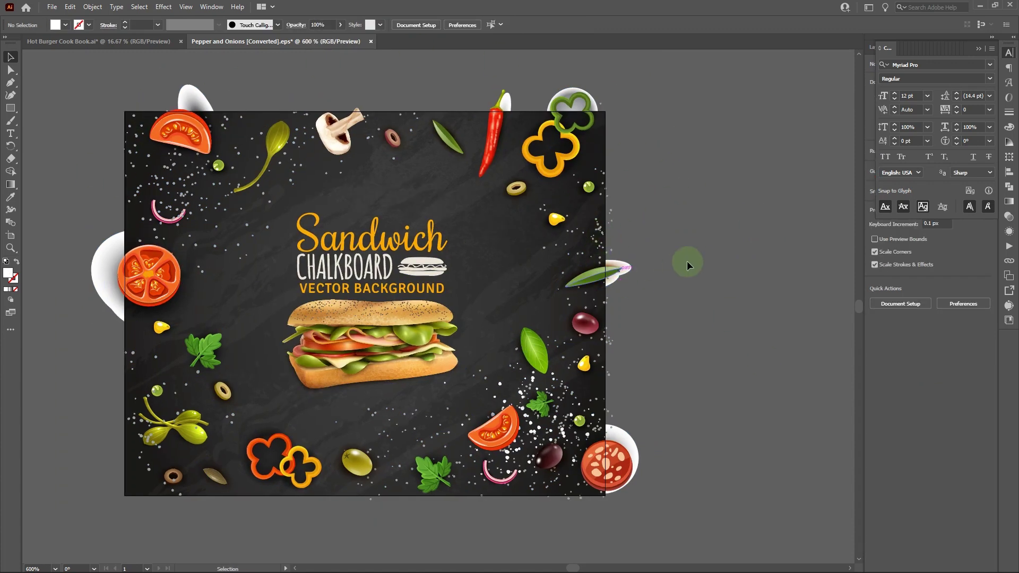
pyautogui.click(386, 228)
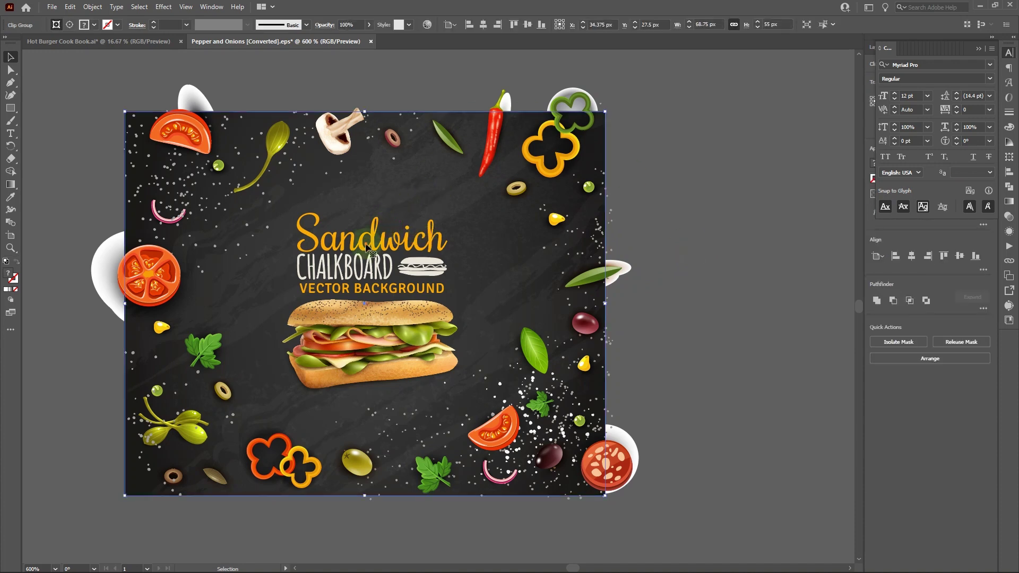
pyautogui.moveTo(367, 247); pyautogui.dragTo(606, 306)
pyautogui.hotkey('ctrl', '-')
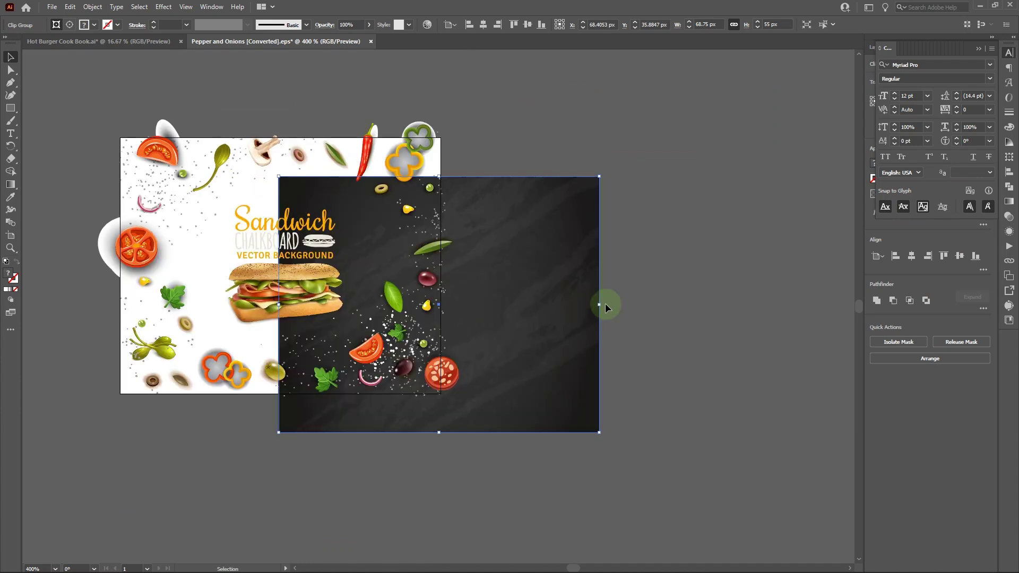
pyautogui.hscroll(3, 605, 304)
pyautogui.moveTo(417, 301); pyautogui.dragTo(639, 283)
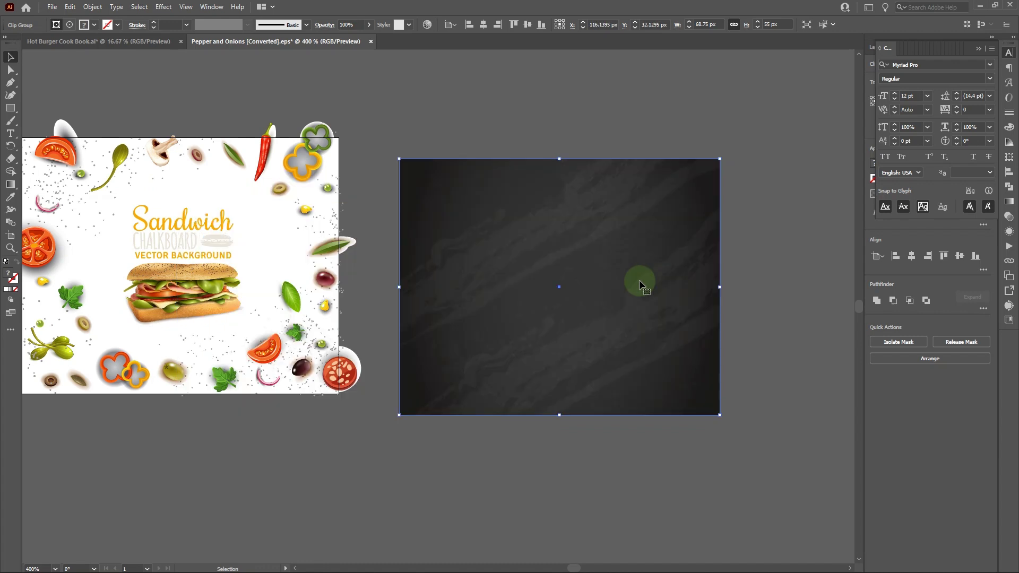
pyautogui.click(580, 422)
pyautogui.moveTo(560, 378); pyautogui.dragTo(637, 272)
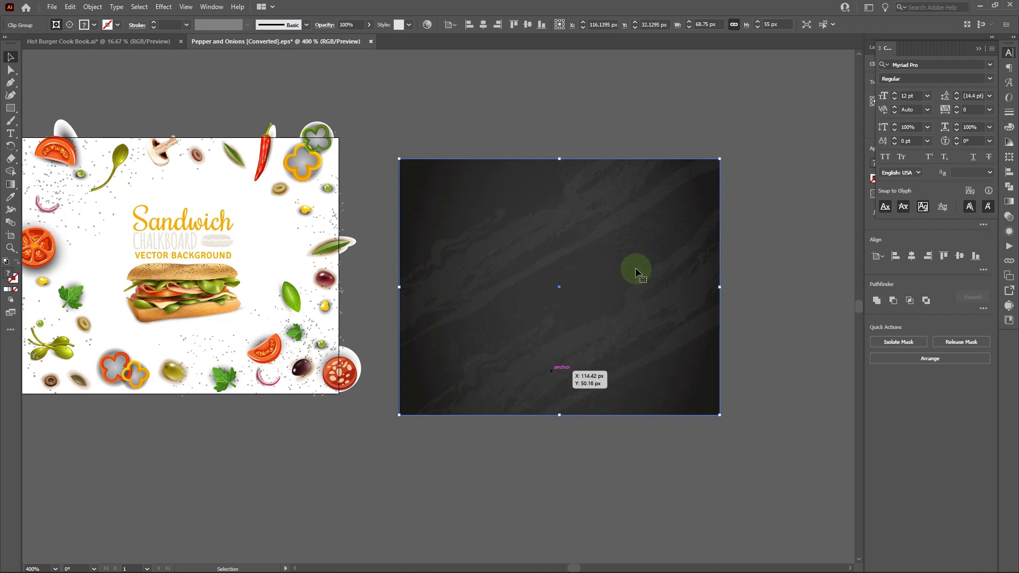
pyautogui.moveTo(569, 335)
pyautogui.mouseDown()
pyautogui.moveTo(582, 345)
pyautogui.moveTo(565, 322)
pyautogui.mouseUp()
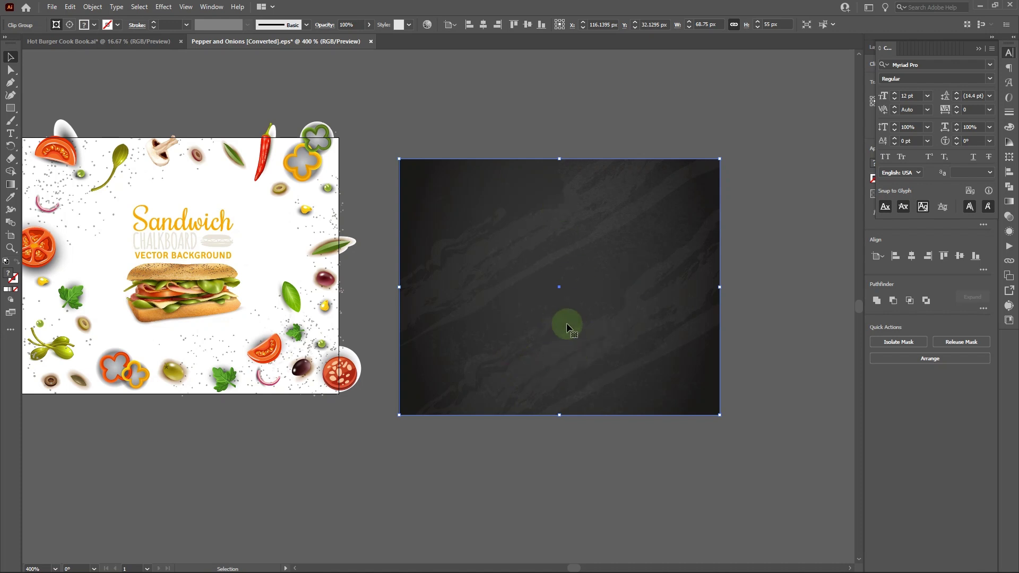
pyautogui.press('v')
# Step: Crop the chalkboard background to a full-width strip about 69 by 30 px, using a drawn rectangle as its clipping mask
pyautogui.click(11, 110)
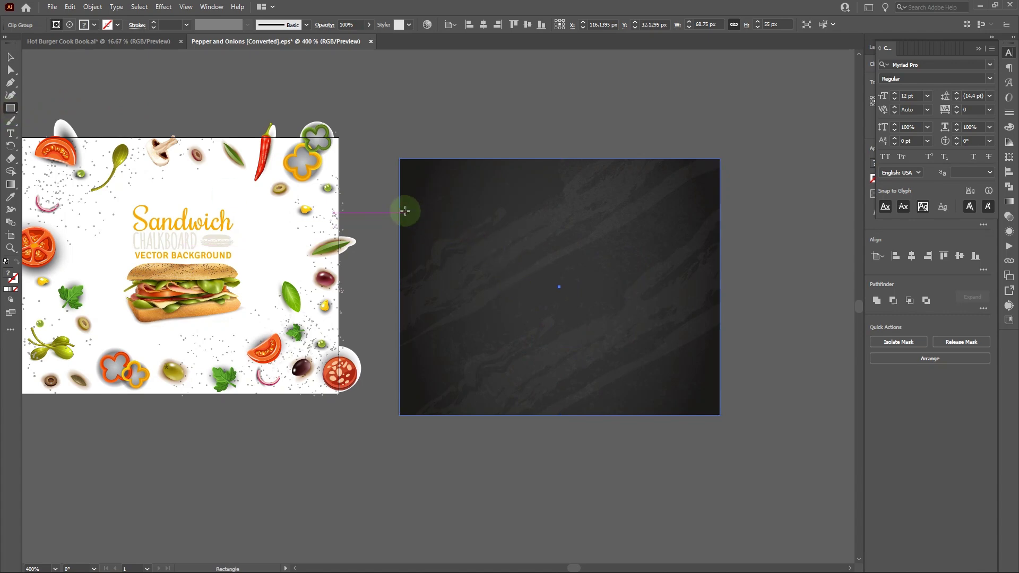
pyautogui.moveTo(400, 204); pyautogui.dragTo(720, 347)
pyautogui.press('v')
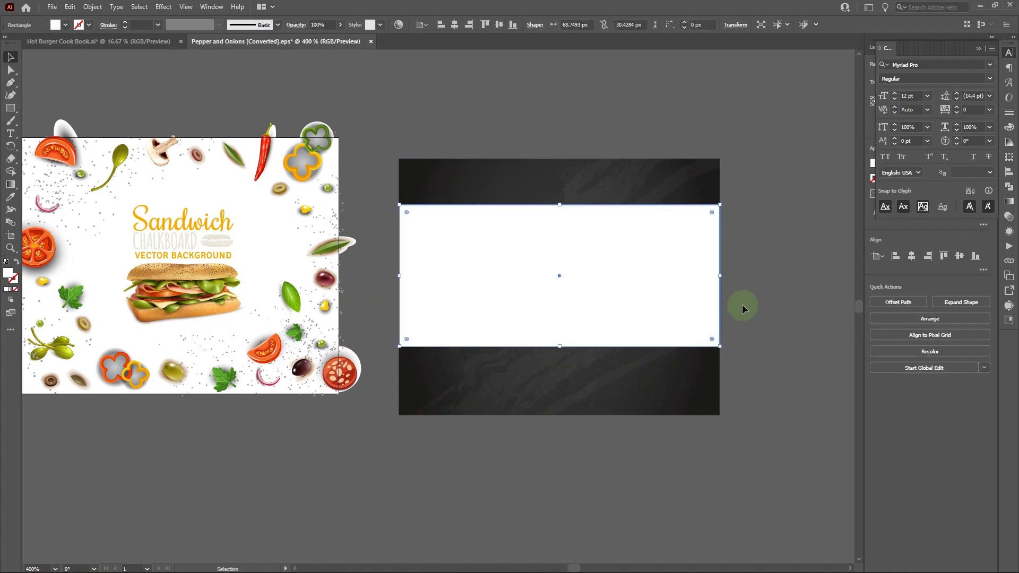
pyautogui.moveTo(785, 232); pyautogui.dragTo(648, 360)
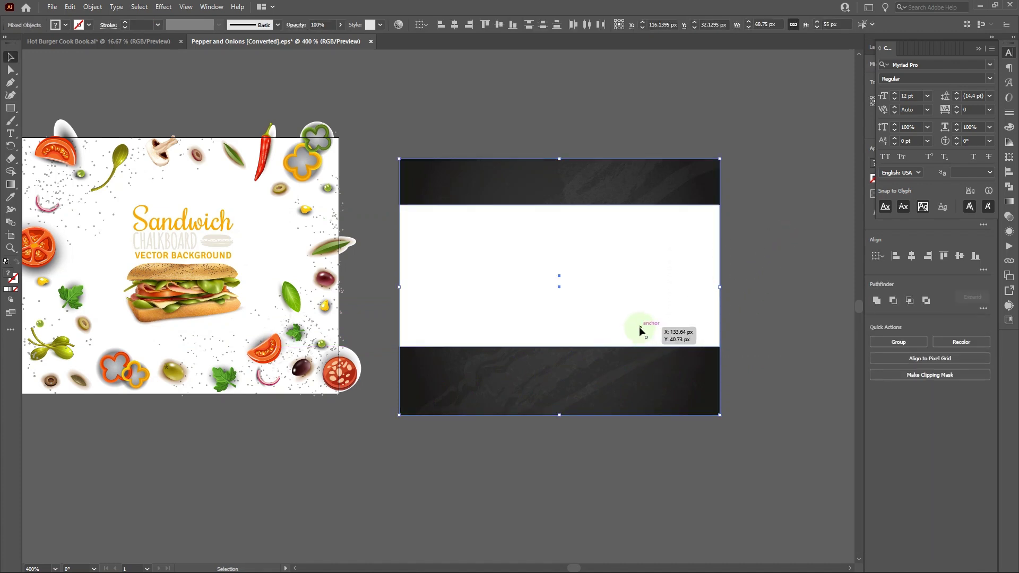
pyautogui.rightClick(640, 329)
pyautogui.click(710, 429)
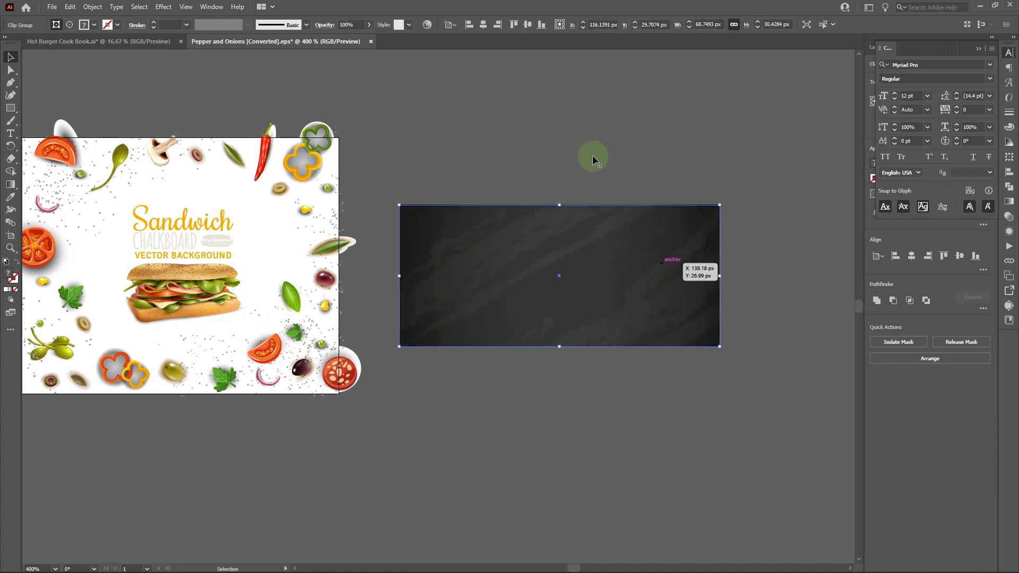
# Step: Copy the cropped chalkboard strip onto the cook book cover and enlarge it to the full cover width, about 1080 px
pyautogui.click(126, 42)
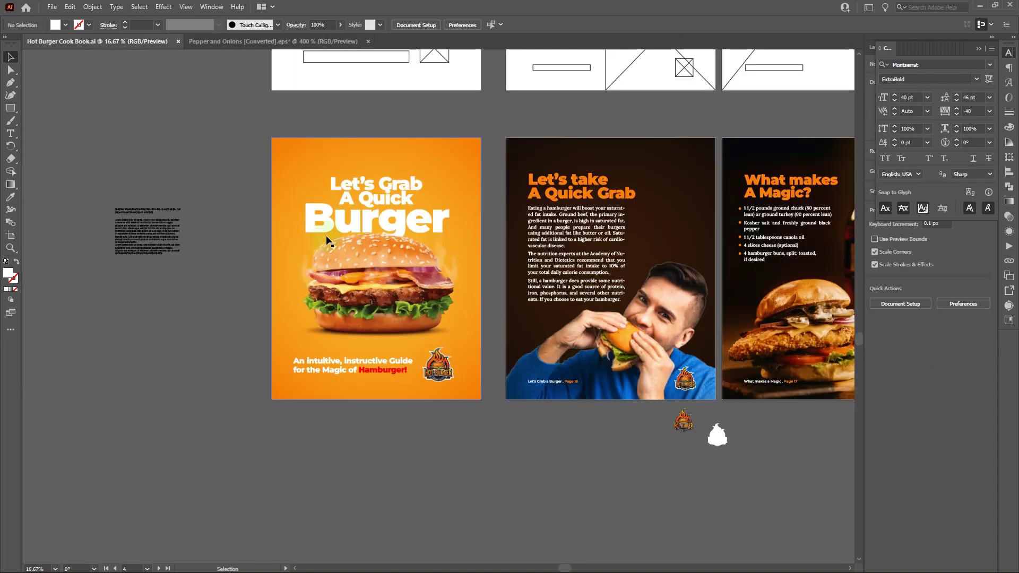
pyautogui.click(242, 209)
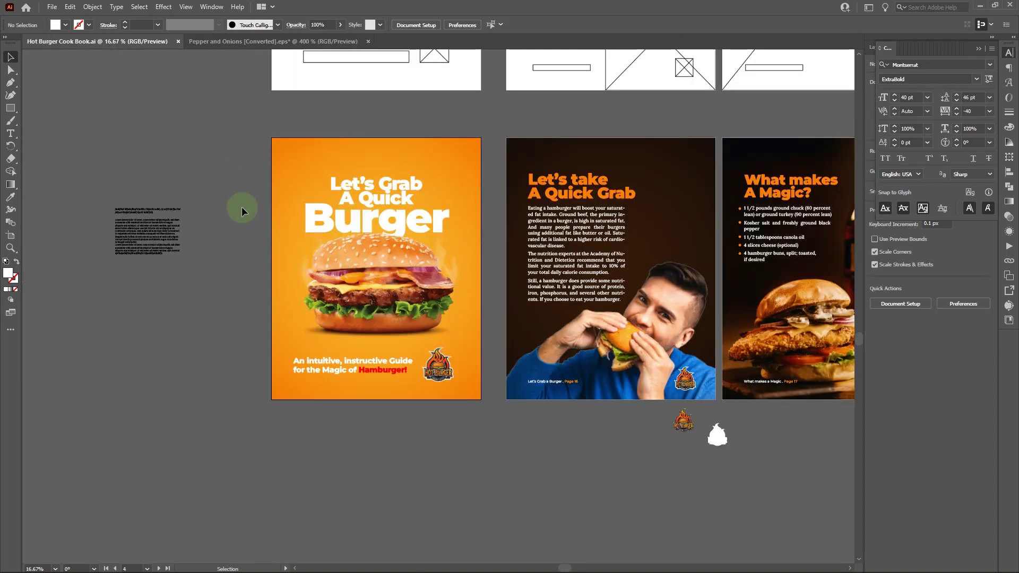
pyautogui.click(462, 300)
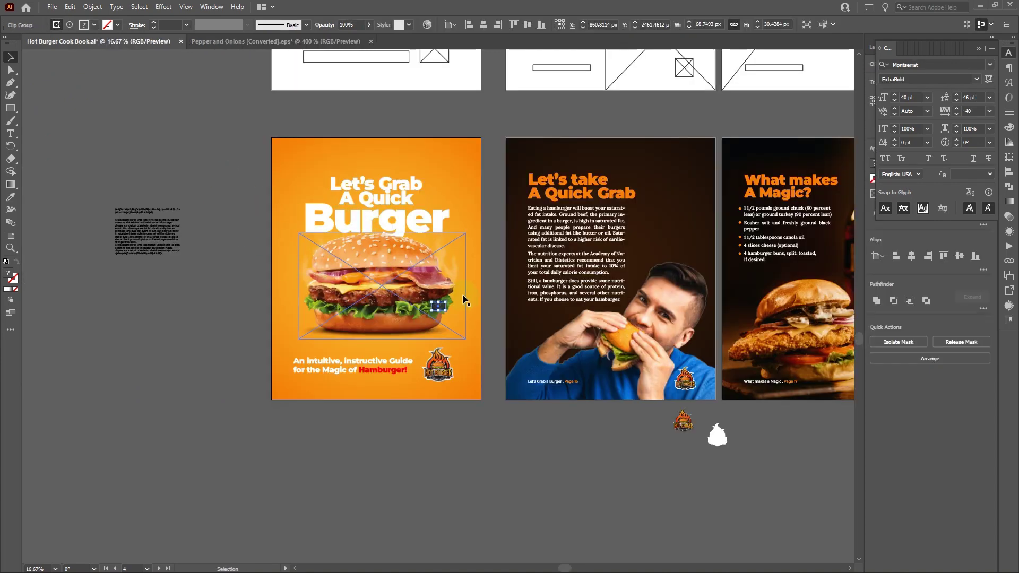
pyautogui.moveTo(448, 307); pyautogui.dragTo(481, 236)
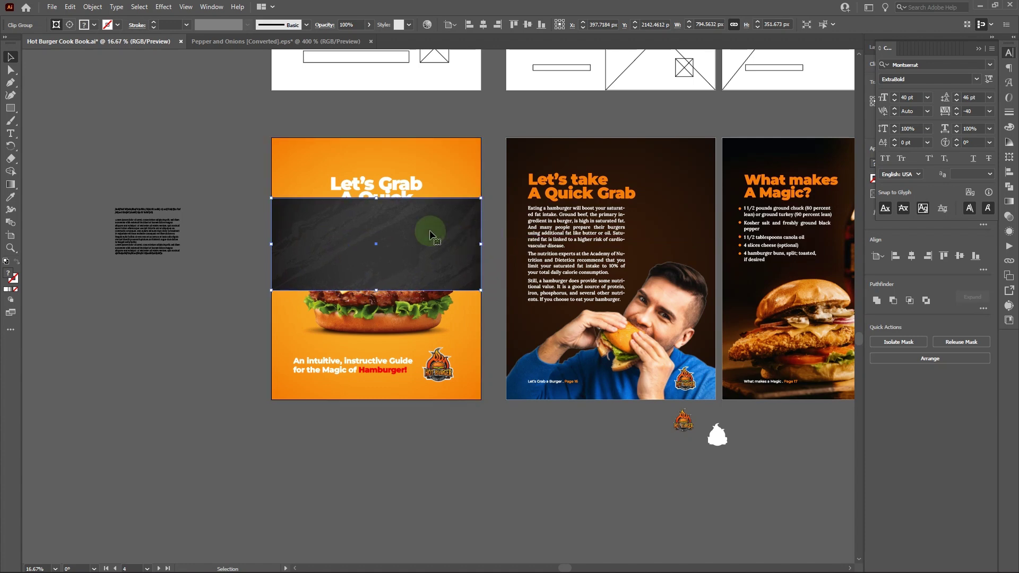
pyautogui.moveTo(409, 227); pyautogui.dragTo(409, 203)
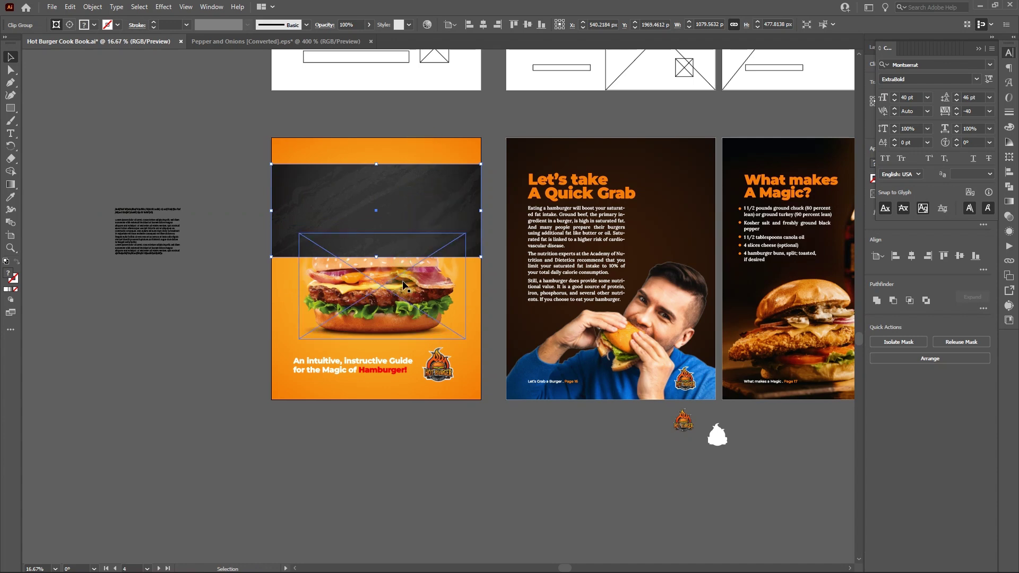
# Step: Move the chalkboard strip up over the cover's top edge and bring the title and burger image to the front
pyautogui.moveTo(420, 146); pyautogui.dragTo(419, 141)
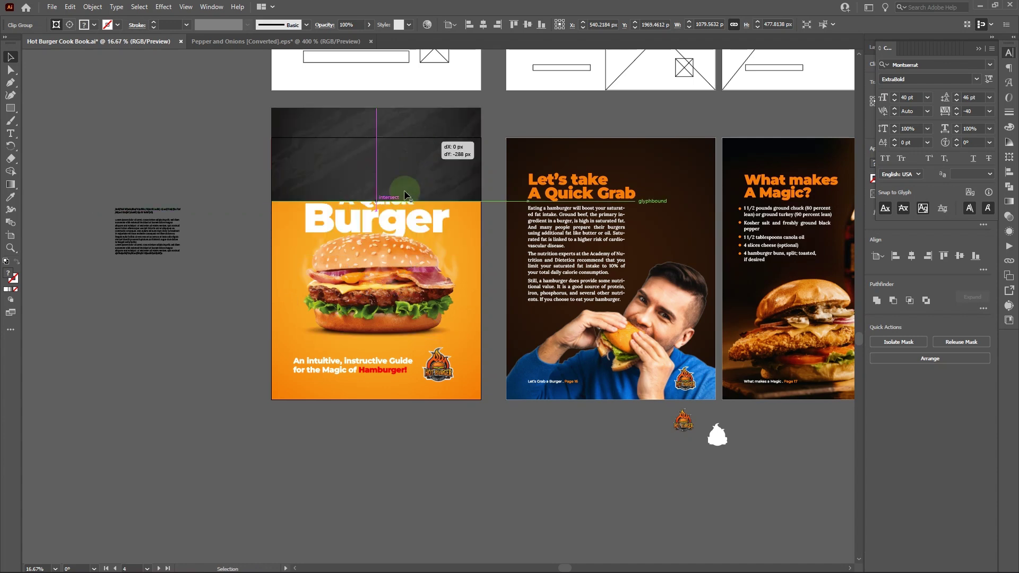
pyautogui.click(397, 223)
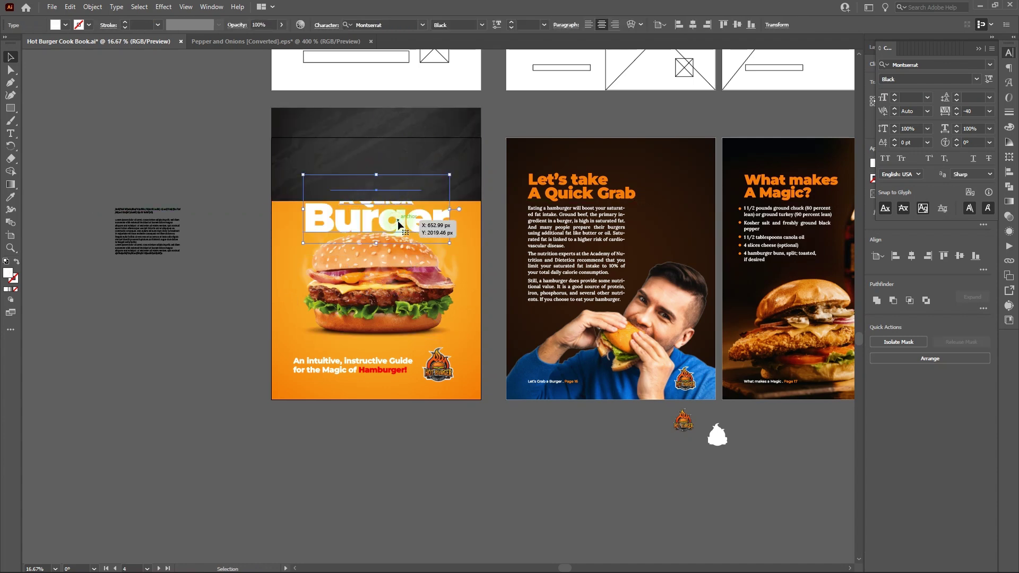
pyautogui.keyDown('shift'); pyautogui.click(399, 281); pyautogui.keyUp('shift')
pyautogui.hotkey('ctrl', 'shift', ']')
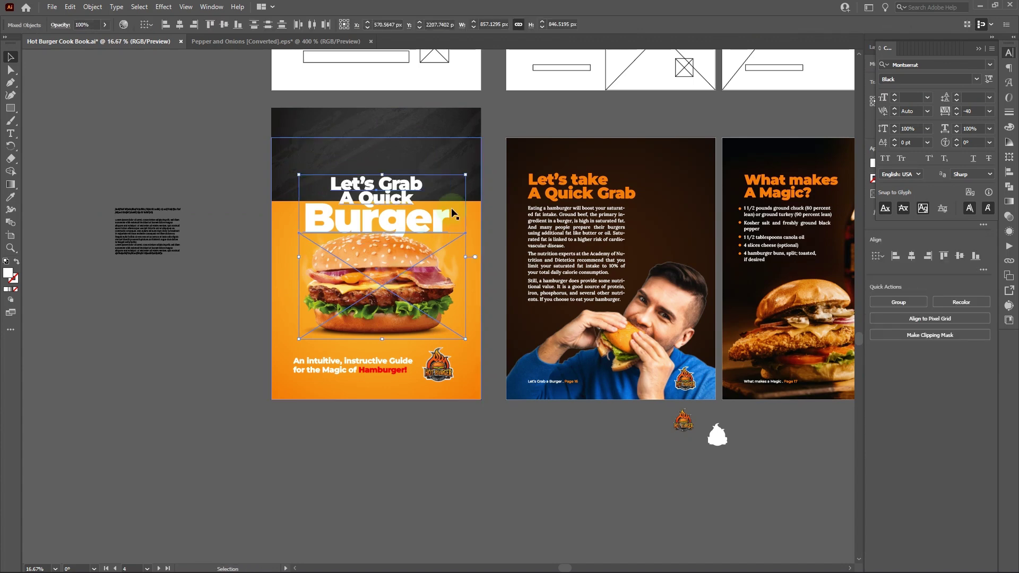
# Step: Move the chalkboard strip down behind the cover title, leaving an orange band above it, and deselect it
pyautogui.click(440, 169)
pyautogui.moveTo(440, 169); pyautogui.dragTo(444, 220)
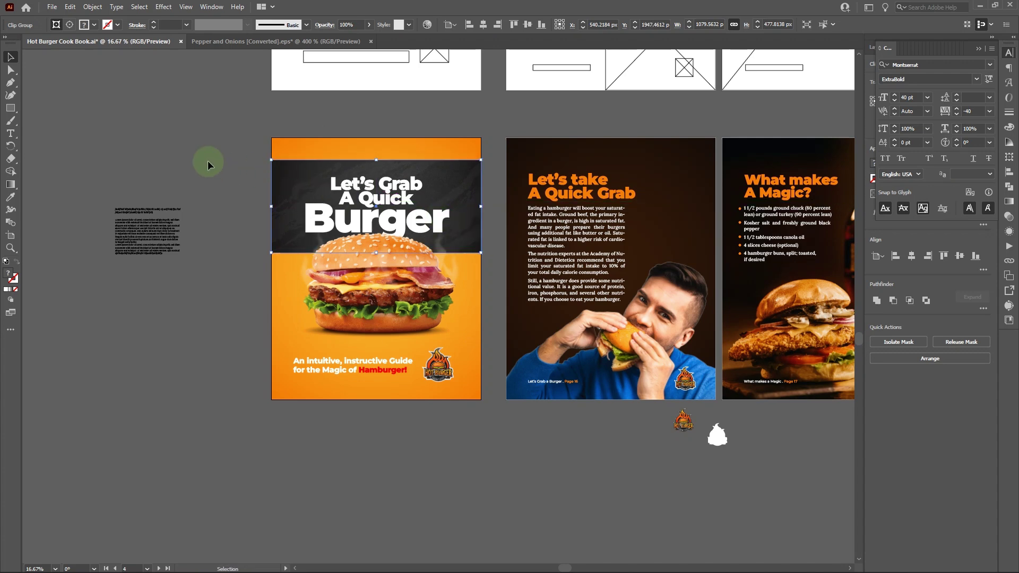
pyautogui.click(193, 158)
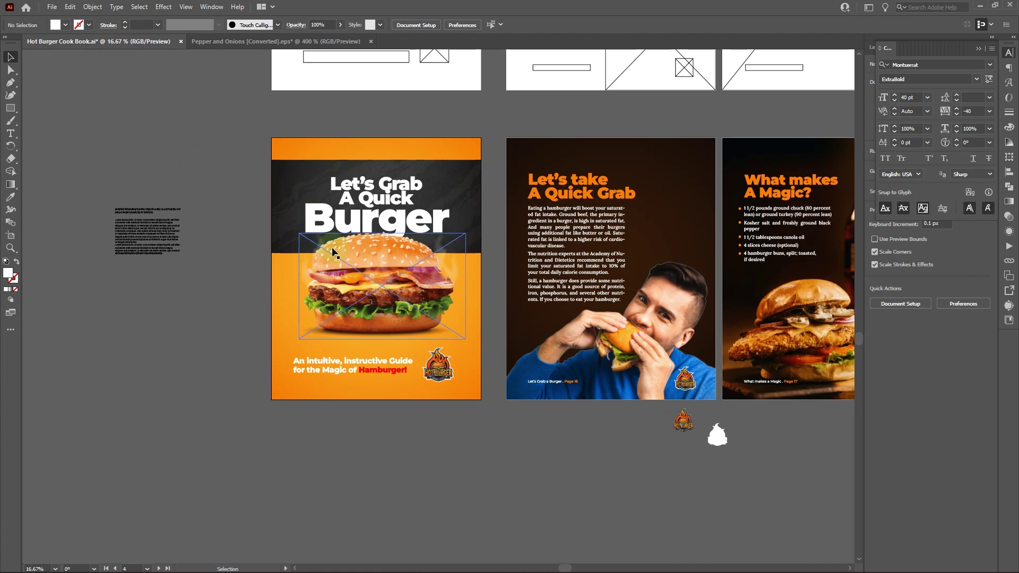
# Step: Switch back to the Pepper and Onions EPS file, ungroup the ingredients artwork, and deselect everything
pyautogui.click(242, 41)
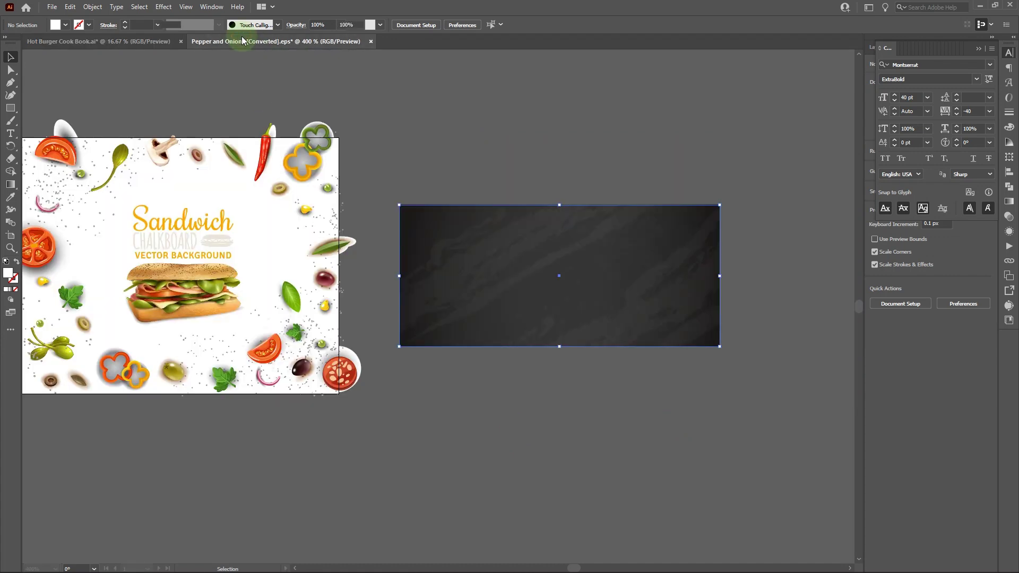
pyautogui.moveTo(329, 276); pyautogui.dragTo(455, 277)
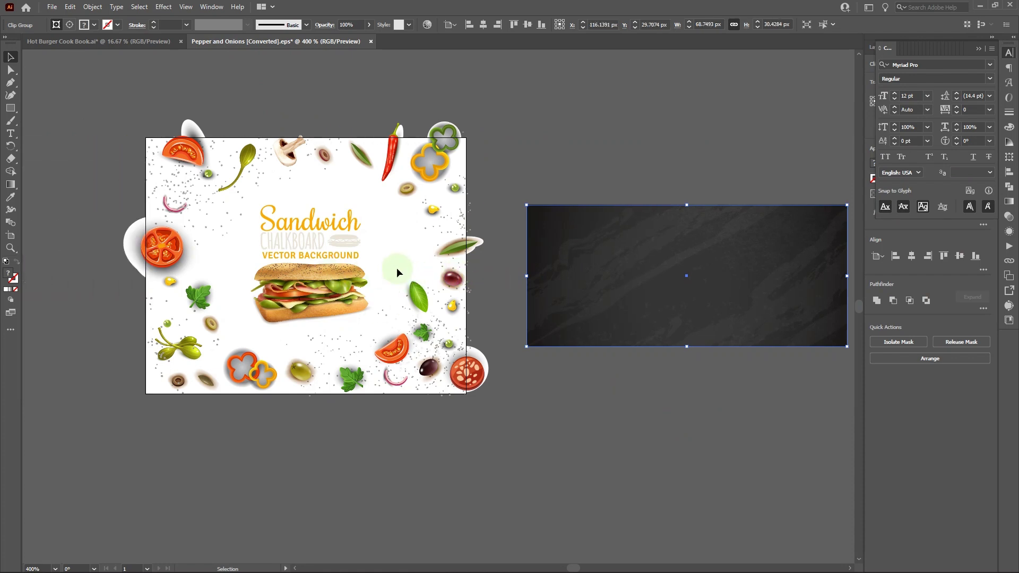
pyautogui.click(314, 281)
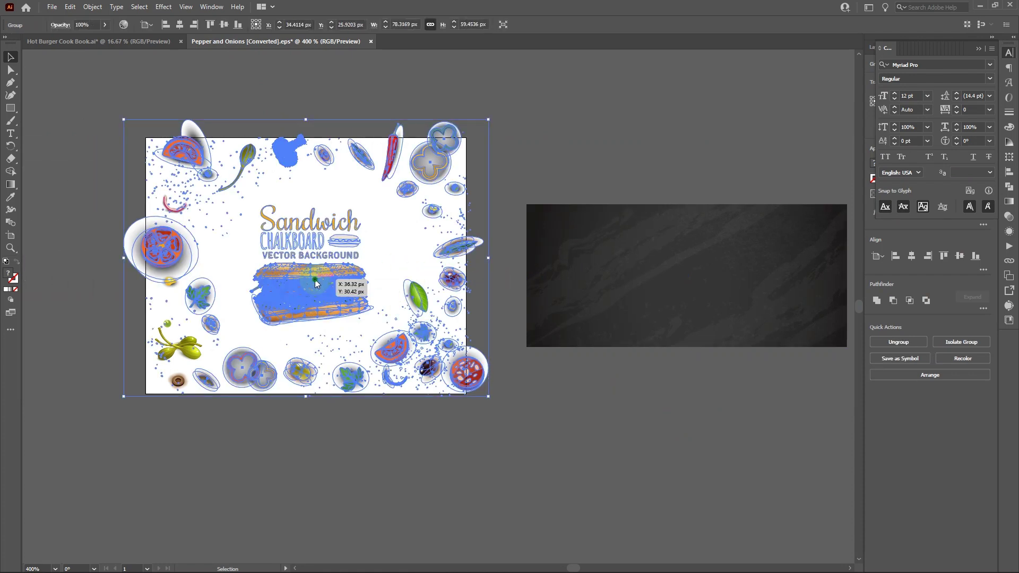
pyautogui.rightClick(314, 279)
pyautogui.click(368, 373)
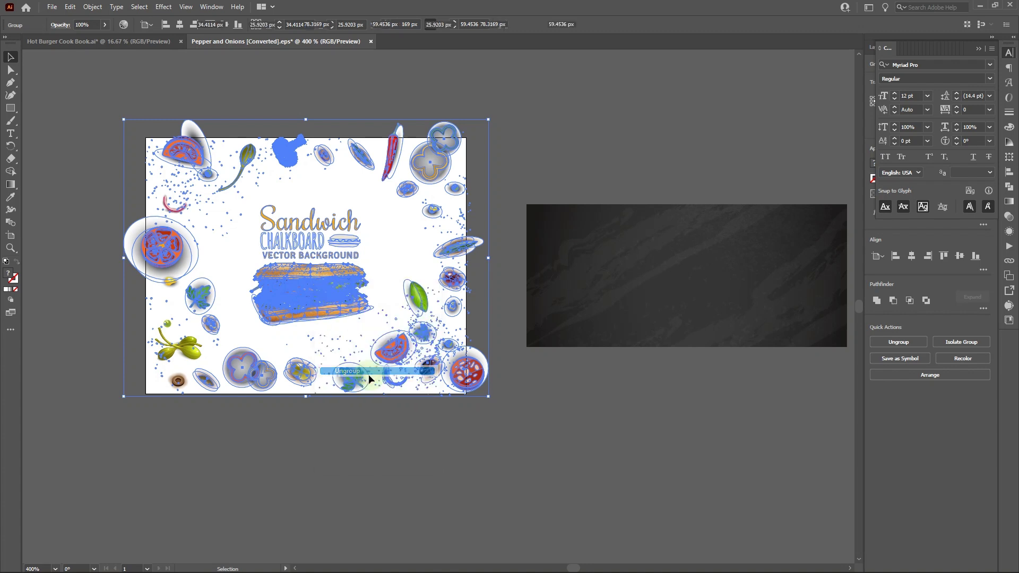
pyautogui.click(342, 424)
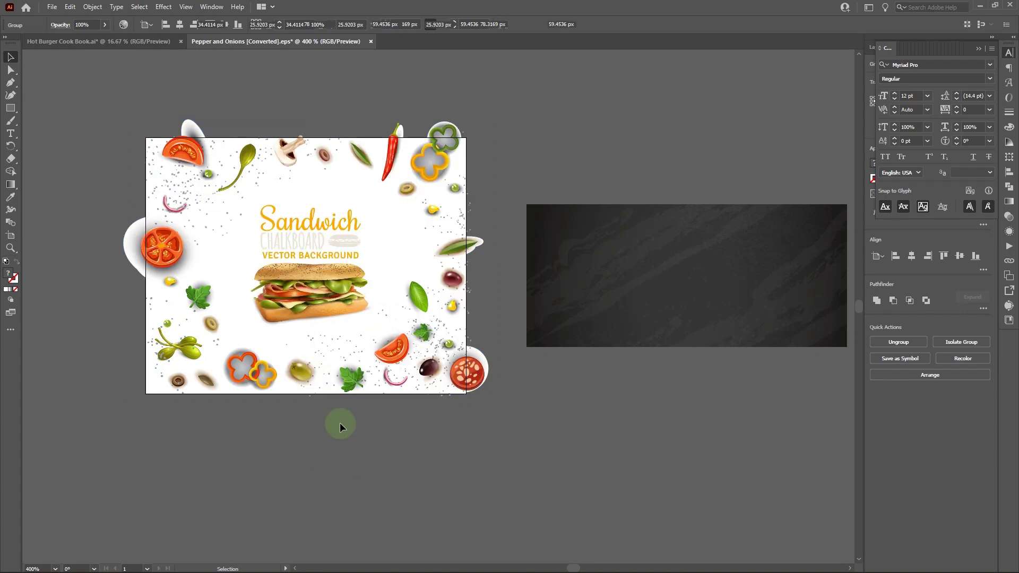
# Step: Copy the red chili pepper from the EPS artwork onto the cook book cover and enlarge it to about 402 px high
pyautogui.click(394, 162)
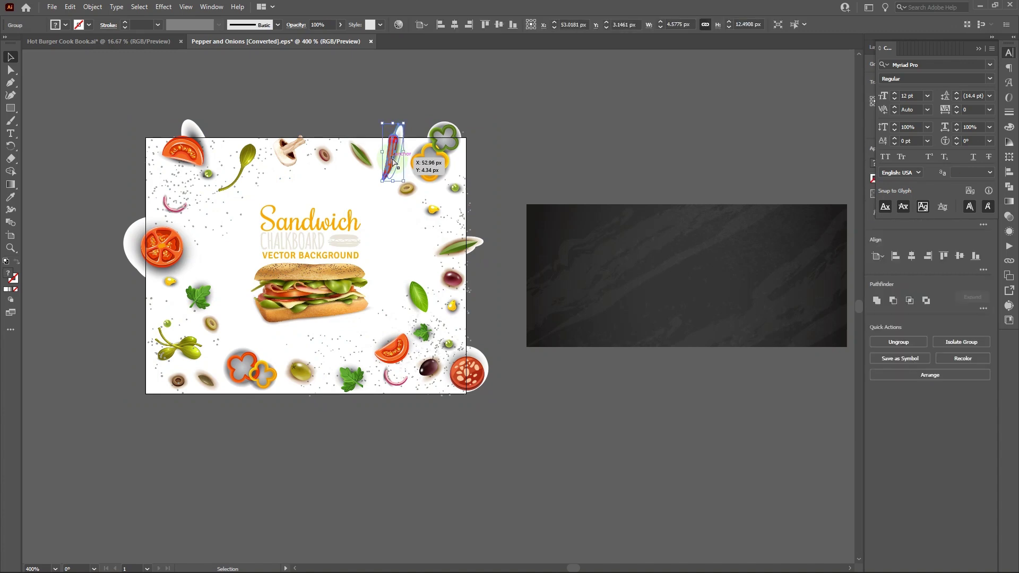
pyautogui.press('a')
pyautogui.press('v')
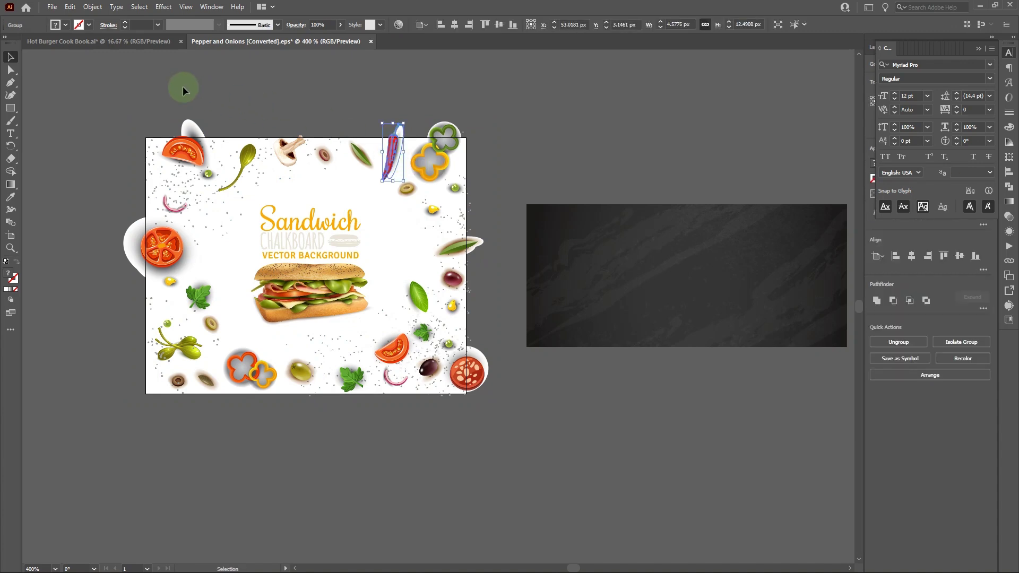
pyautogui.click(124, 42)
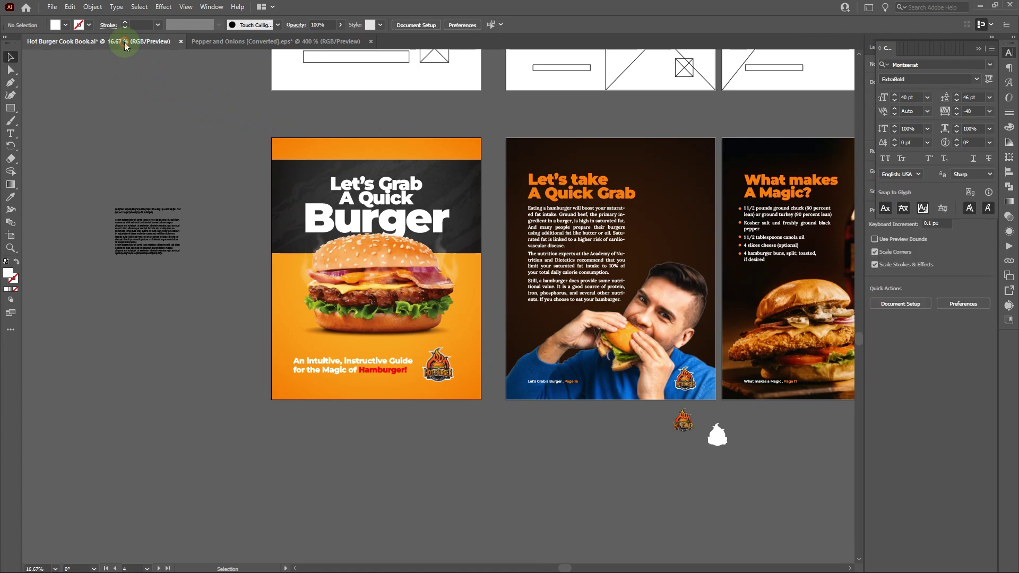
pyautogui.click(408, 306)
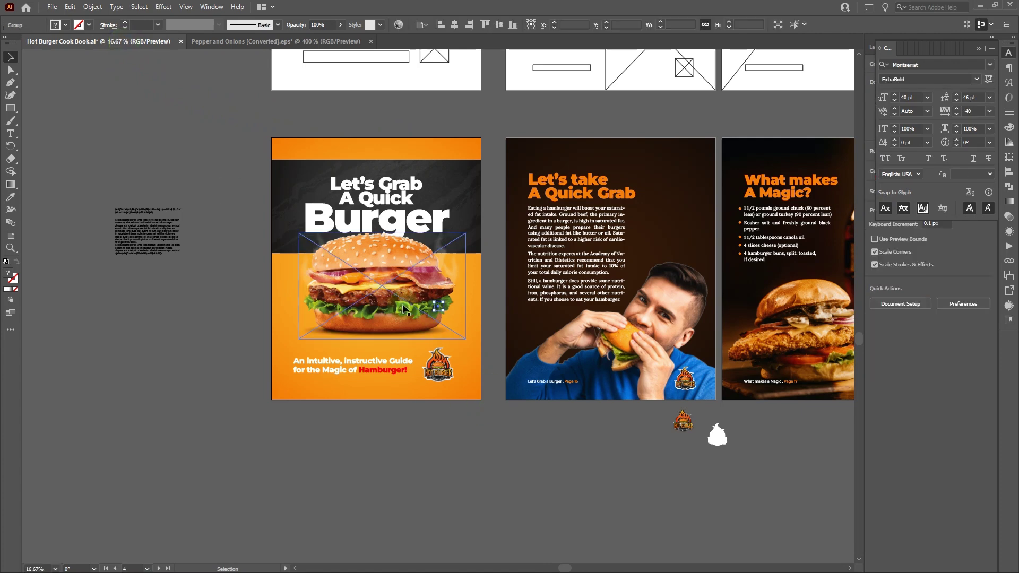
pyautogui.moveTo(442, 311); pyautogui.dragTo(461, 382)
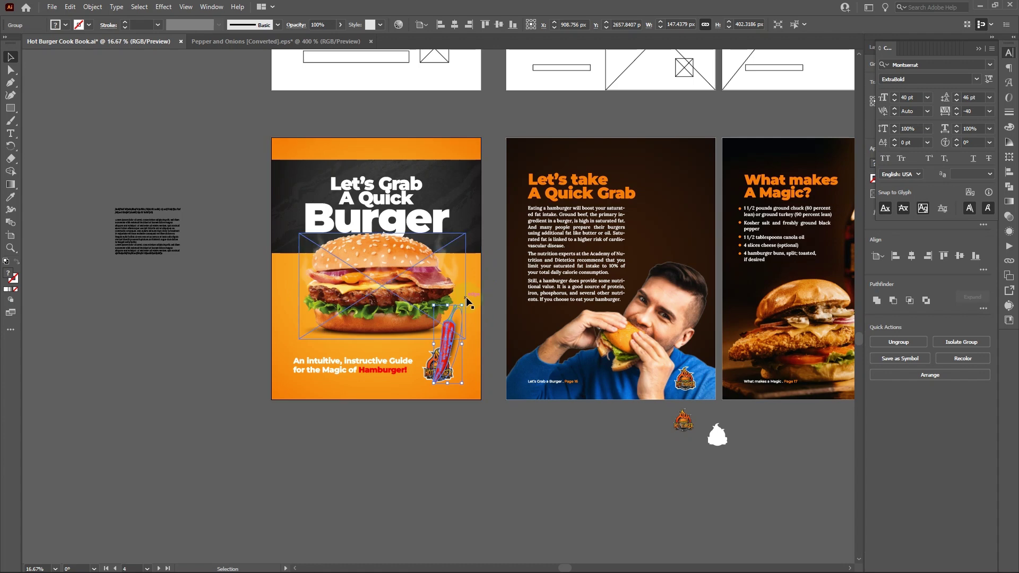
# Step: Tilt the large chili across the cover's right edge, and place a smaller, more upright copy left of the title
pyautogui.moveTo(492, 317); pyautogui.dragTo(310, 211)
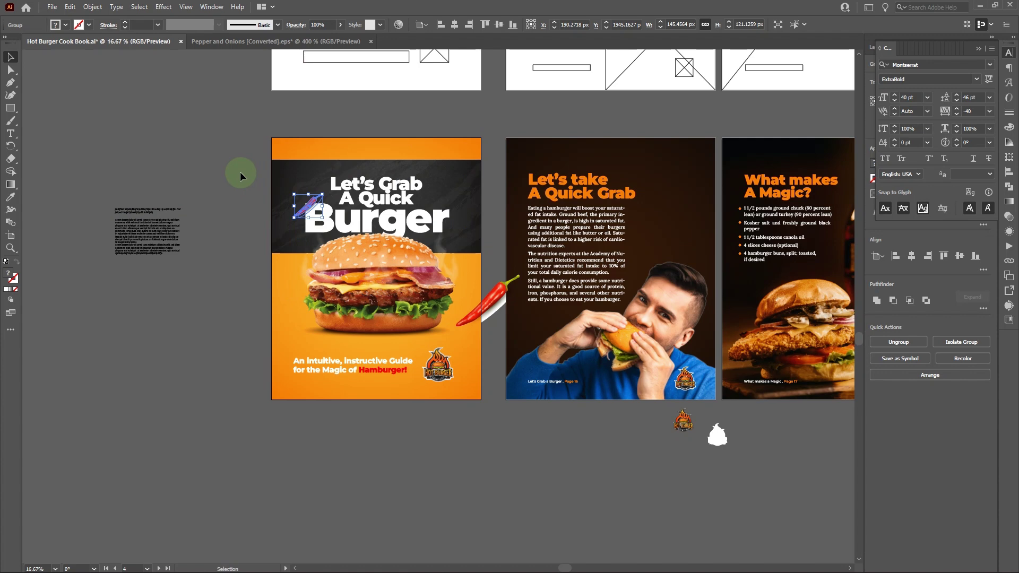
pyautogui.click(221, 161)
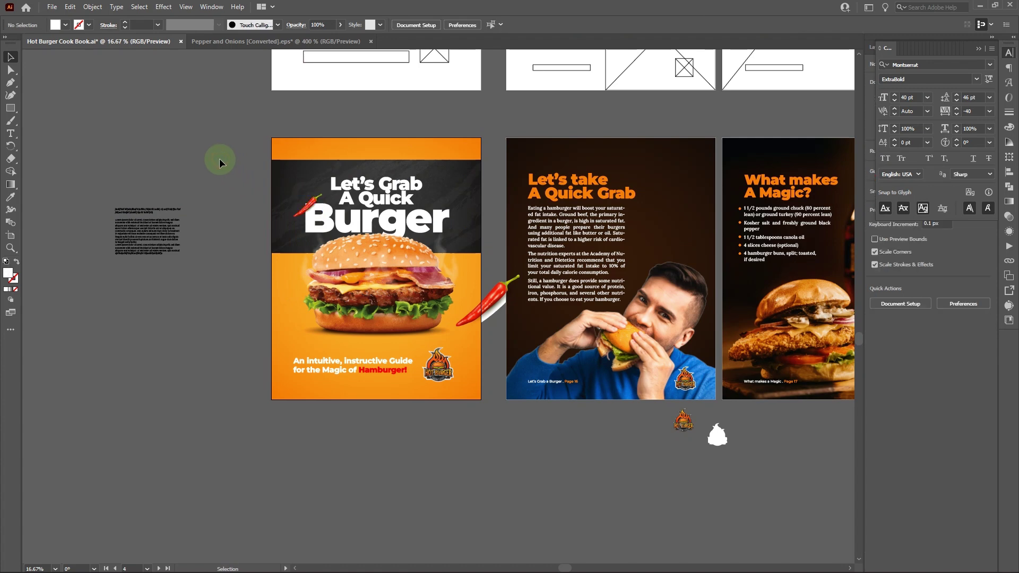
pyautogui.click(316, 195)
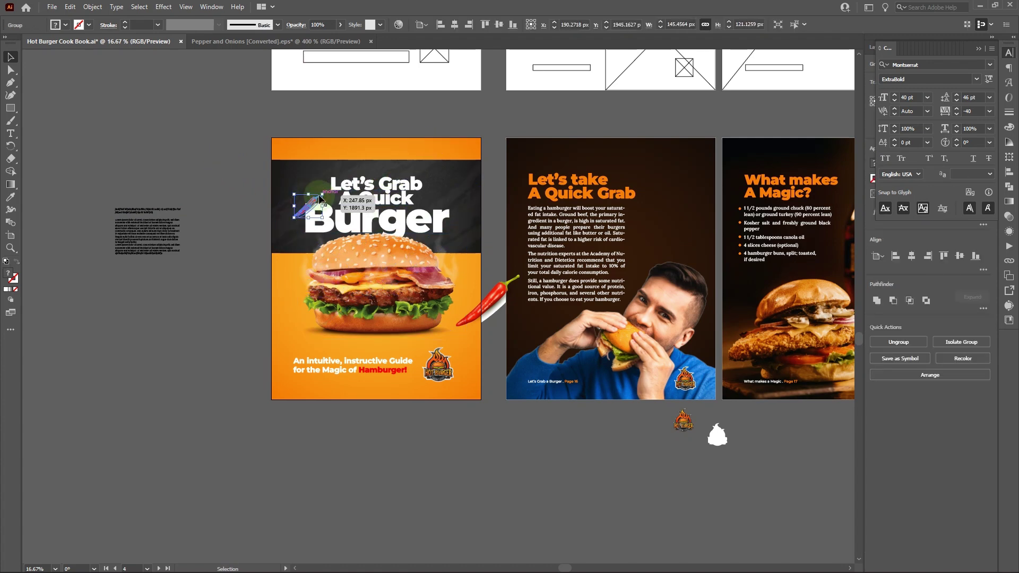
pyautogui.moveTo(319, 198)
pyautogui.mouseDown()
pyautogui.moveTo(319, 186)
pyautogui.moveTo(303, 184)
pyautogui.moveTo(313, 187)
pyautogui.mouseUp()
pyautogui.click(215, 154)
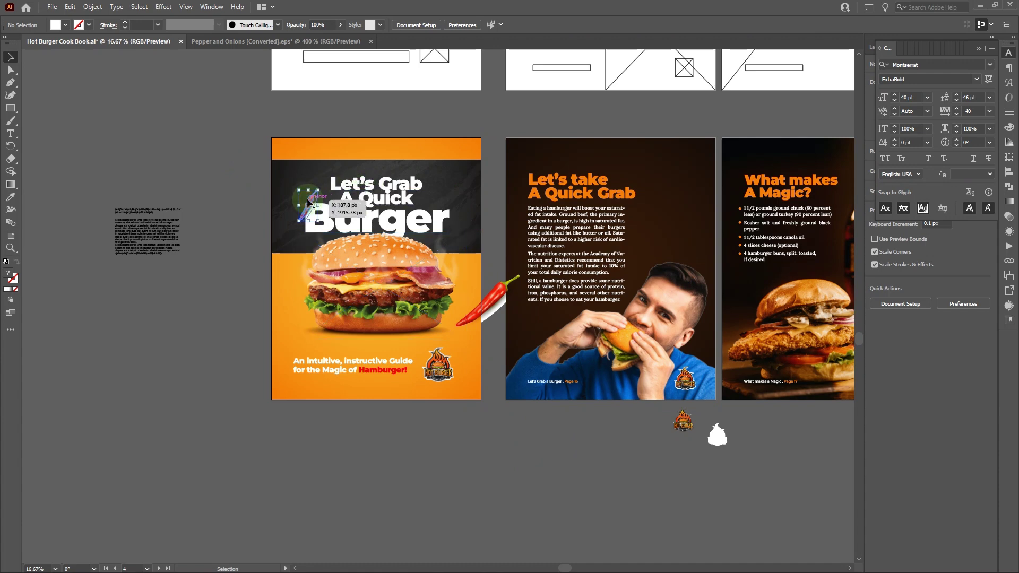
# Step: Nudge the small chili slightly further left beside the word Burger and deselect it
pyautogui.moveTo(308, 203); pyautogui.dragTo(305, 202)
pyautogui.hotkey('ctrl', '=')
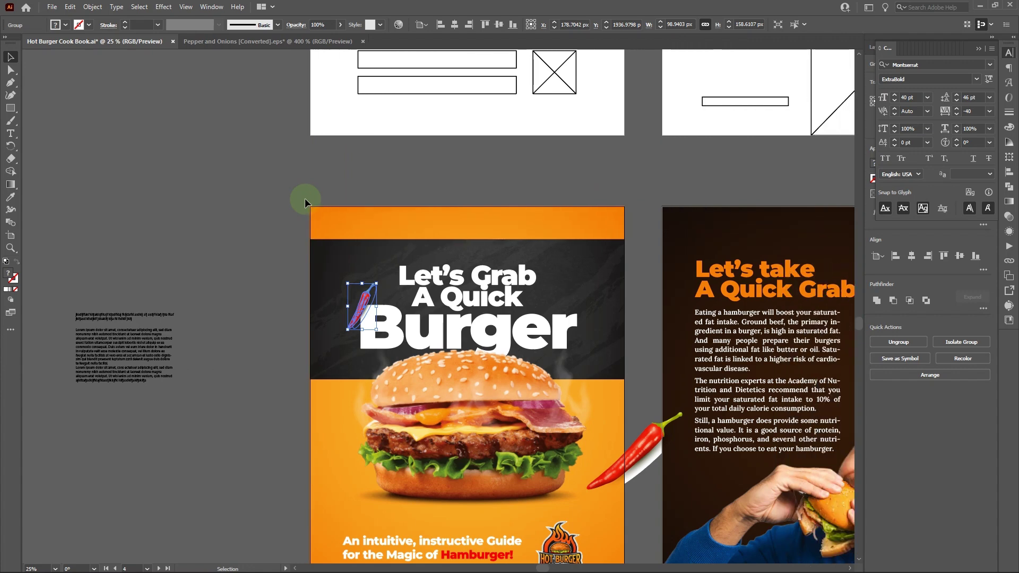
pyautogui.scroll(-3, 305, 199)
pyautogui.hscroll(1, 305, 198)
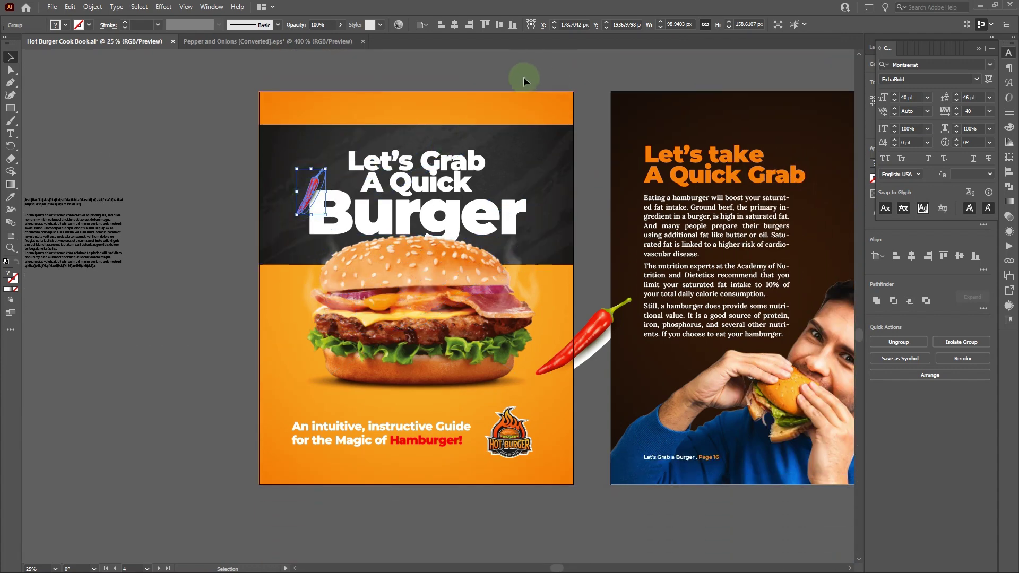
pyautogui.click(520, 76)
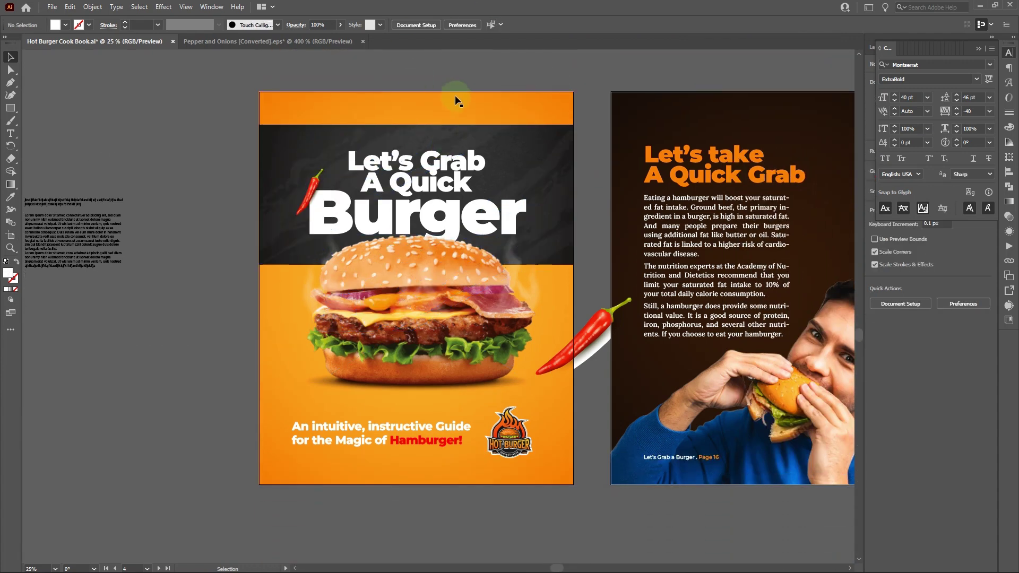
# Step: Copy the red onion slice near the upper left of the EPS artwork and paste it onto the cook book cover
pyautogui.click(315, 43)
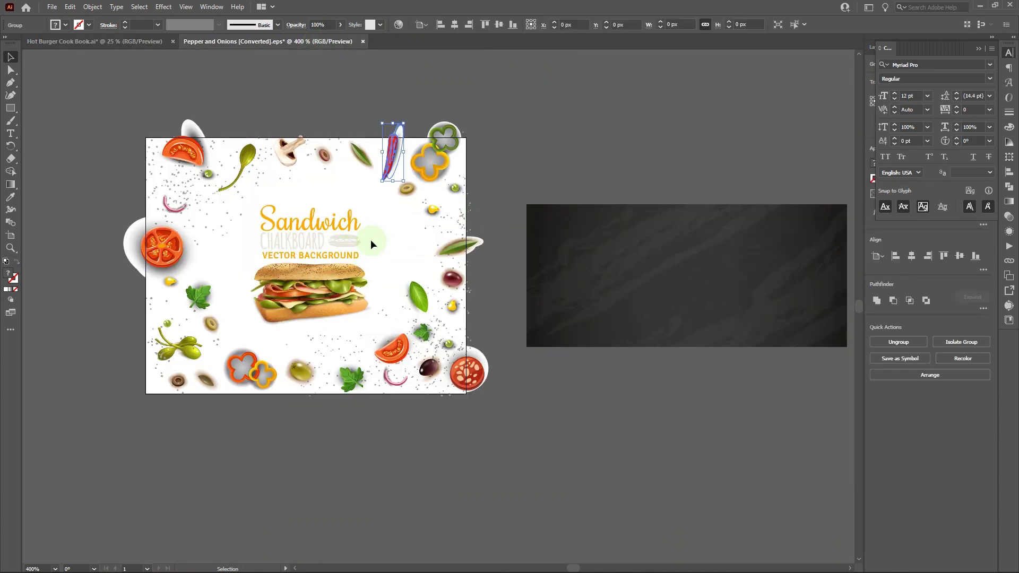
pyautogui.click(175, 211)
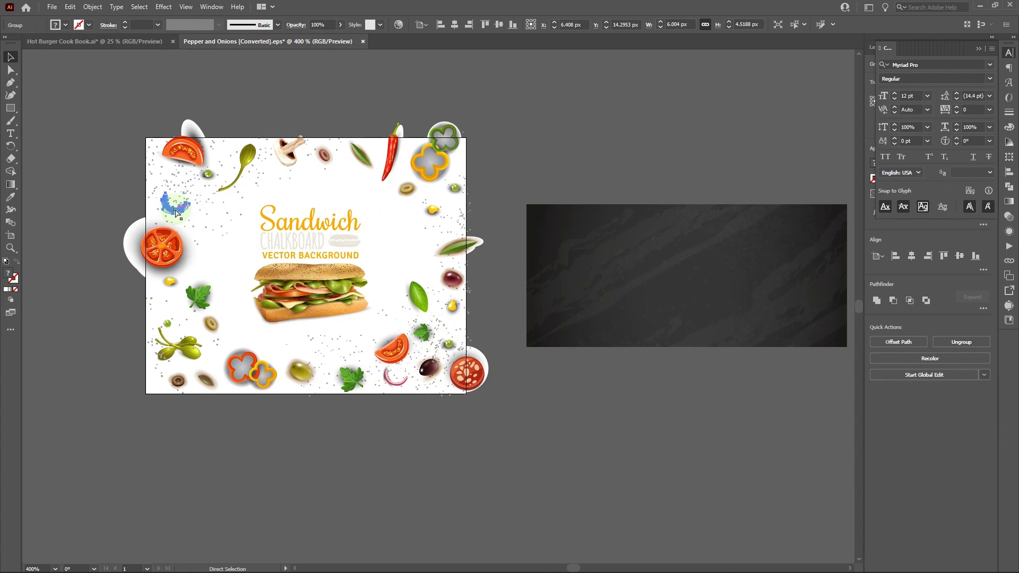
pyautogui.click(121, 43)
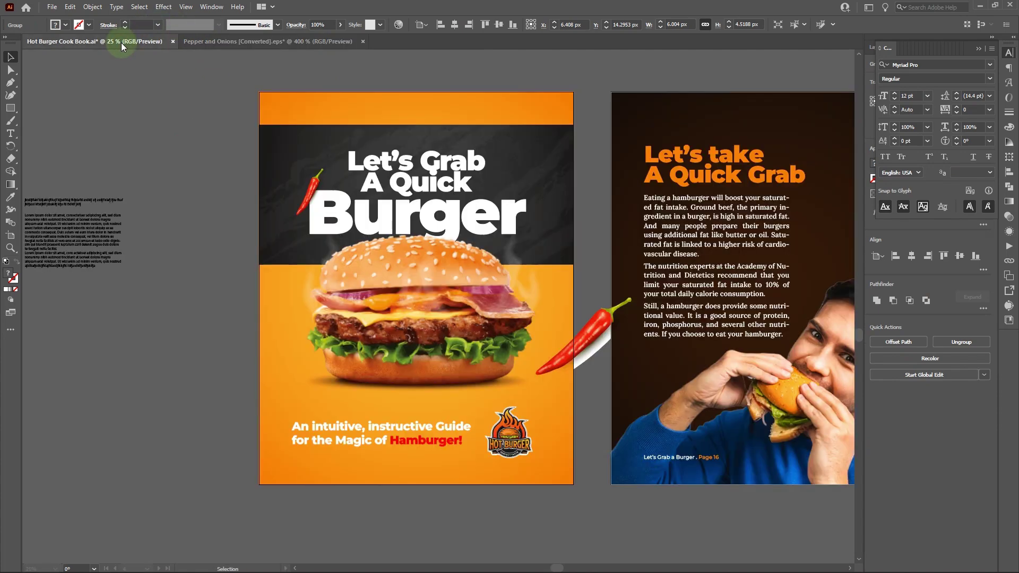
pyautogui.click(461, 322)
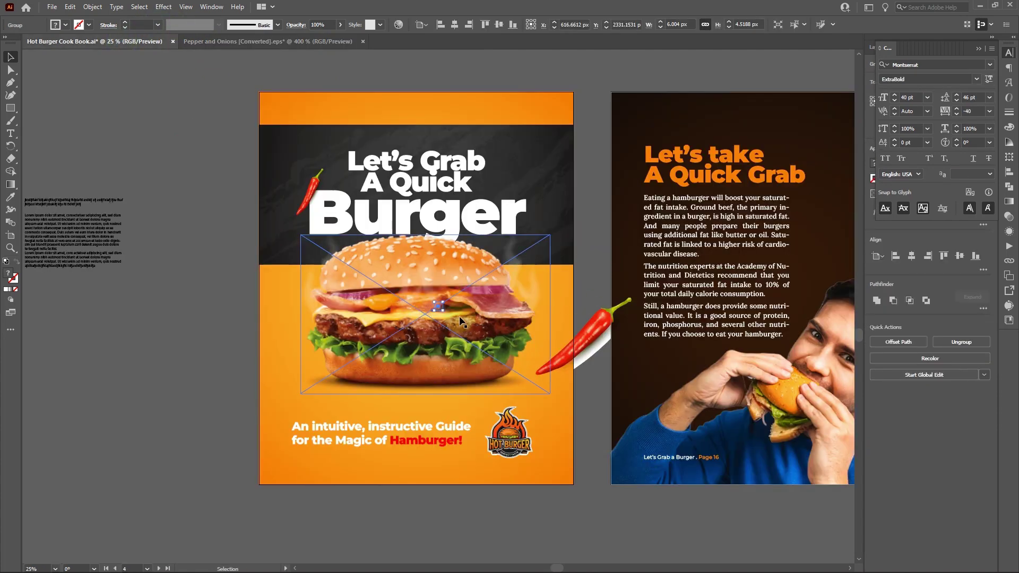
# Step: Enlarge the onion slice to about 212 px wide across the cover's left edge, and place a smaller rotated copy below the end of Burger
pyautogui.moveTo(444, 312); pyautogui.dragTo(292, 369)
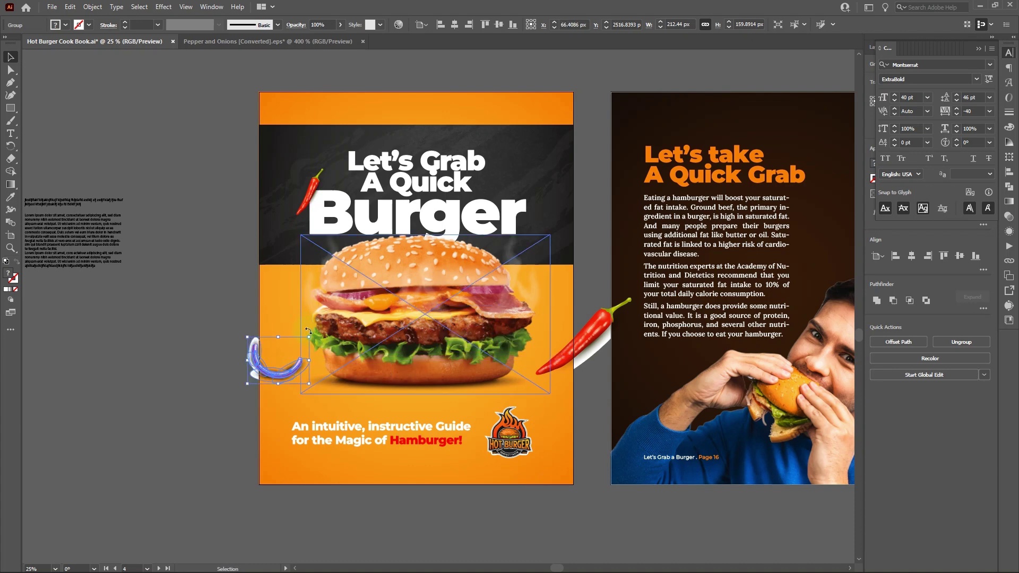
pyautogui.moveTo(309, 331); pyautogui.dragTo(535, 215)
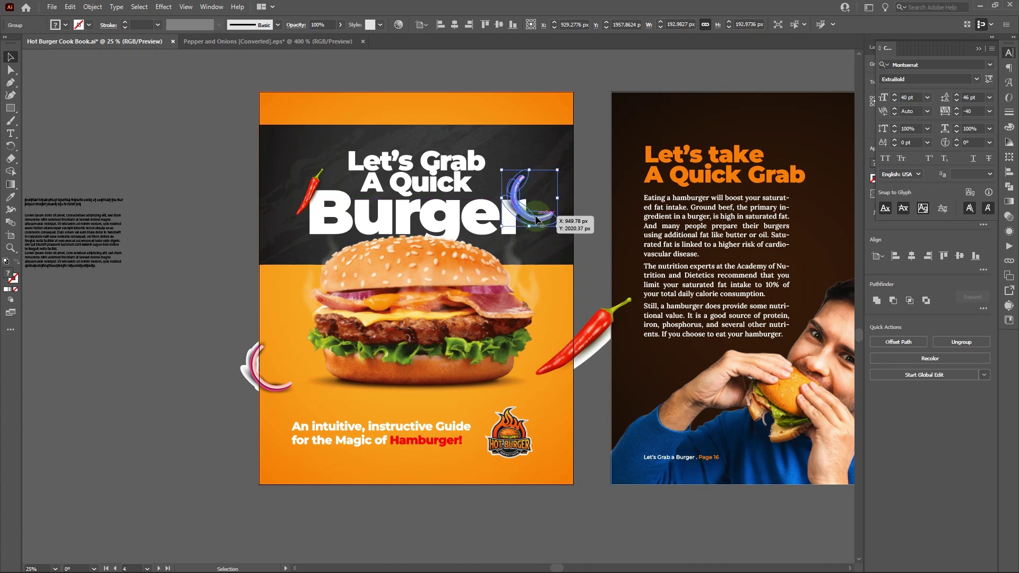
pyautogui.moveTo(565, 178); pyautogui.dragTo(480, 236)
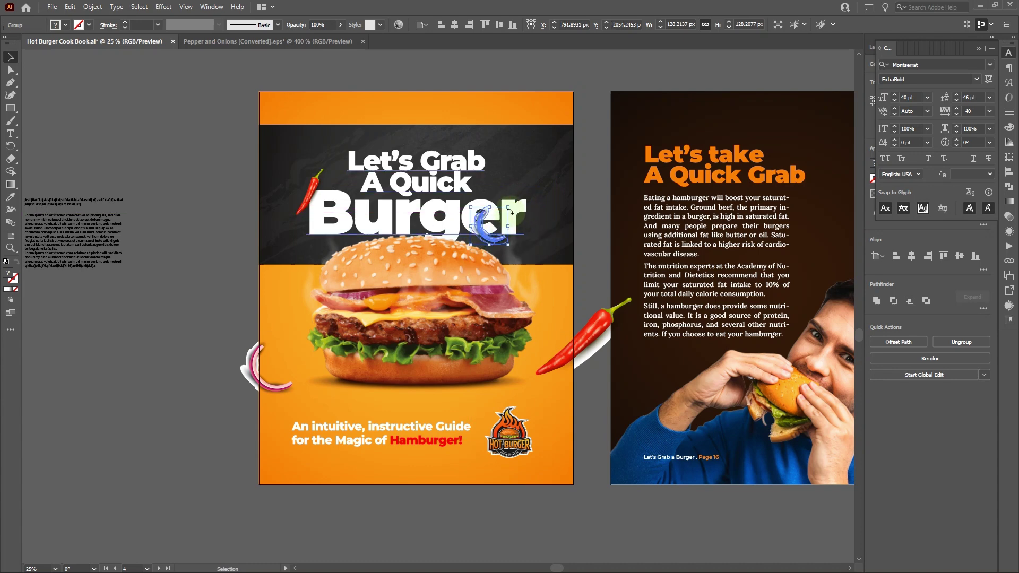
pyautogui.moveTo(507, 210); pyautogui.dragTo(459, 248)
# Step: Move the paired pepper rings below the EPS artwork, ungroup them, and copy the yellow ring onto the cook book cover
pyautogui.click(256, 378)
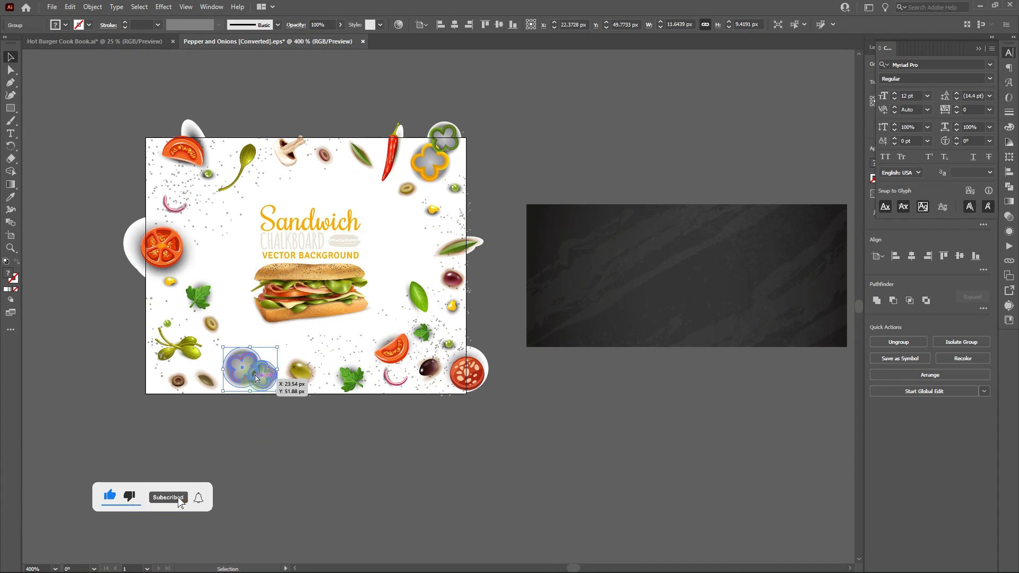
pyautogui.moveTo(254, 380); pyautogui.dragTo(250, 446)
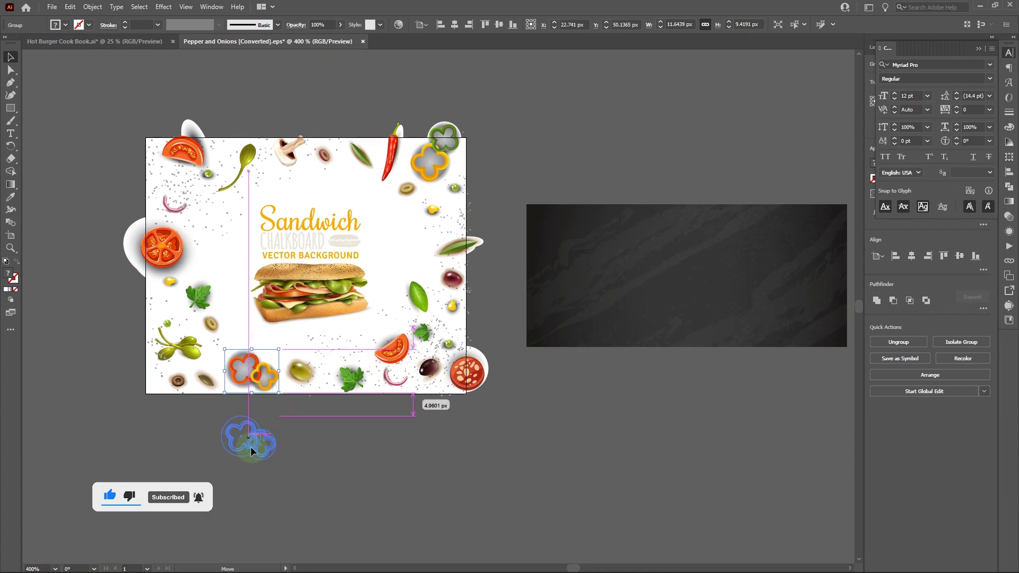
pyautogui.rightClick(250, 447)
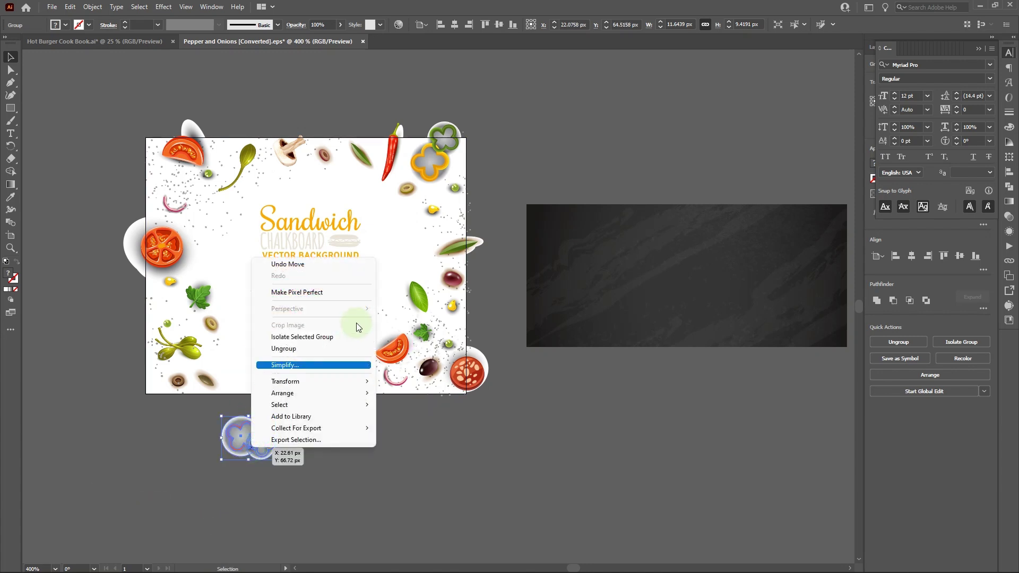
pyautogui.click(310, 349)
pyautogui.click(306, 476)
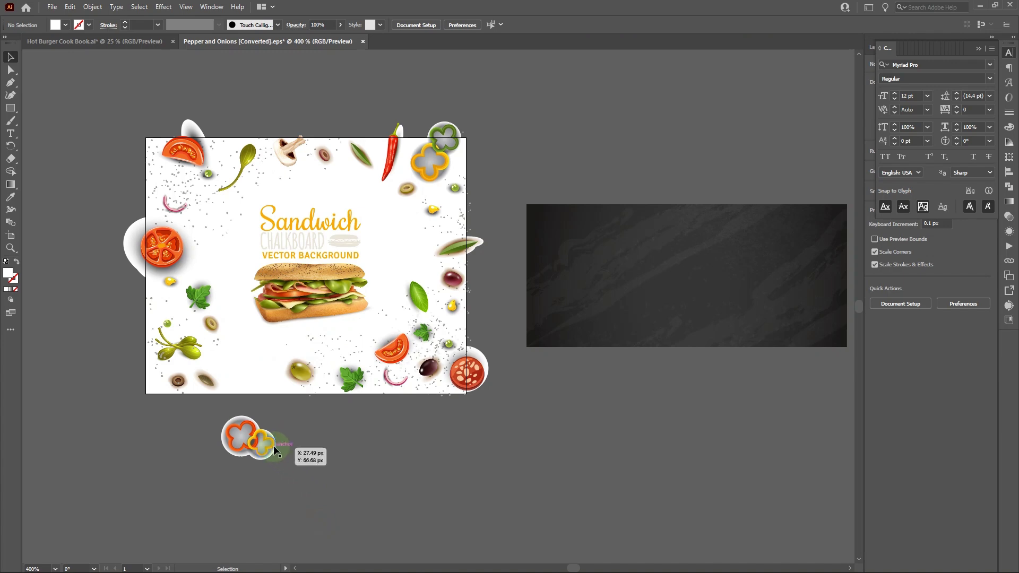
pyautogui.moveTo(272, 449); pyautogui.dragTo(419, 267)
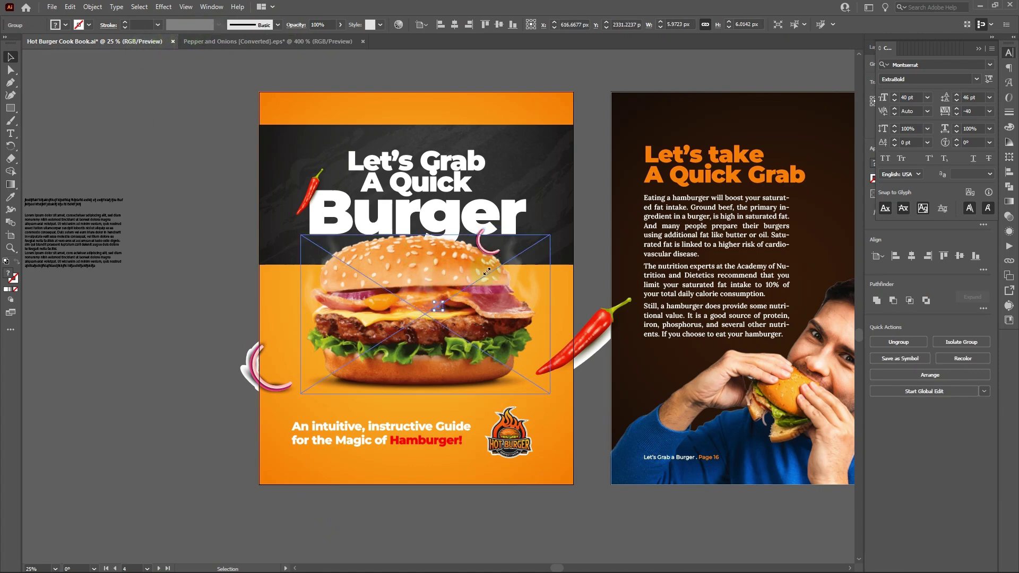
# Step: Enlarge the yellow pepper ring to about 95 px wide and place it over the lower edge of the word Burger, above the bun
pyautogui.moveTo(468, 283)
pyautogui.mouseDown()
pyautogui.moveTo(453, 295)
pyautogui.moveTo(463, 285)
pyautogui.mouseUp()
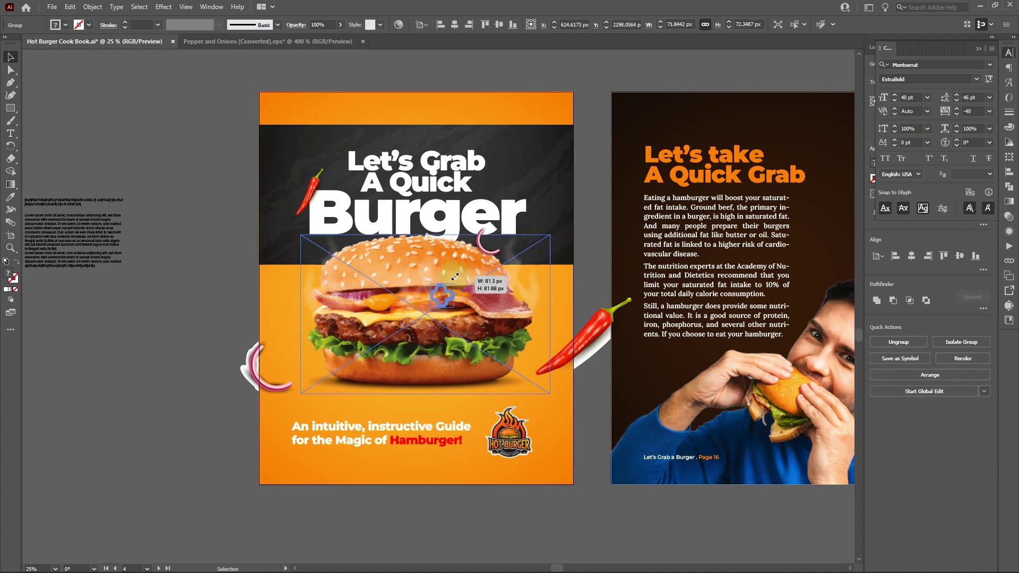
pyautogui.moveTo(451, 285); pyautogui.dragTo(468, 227)
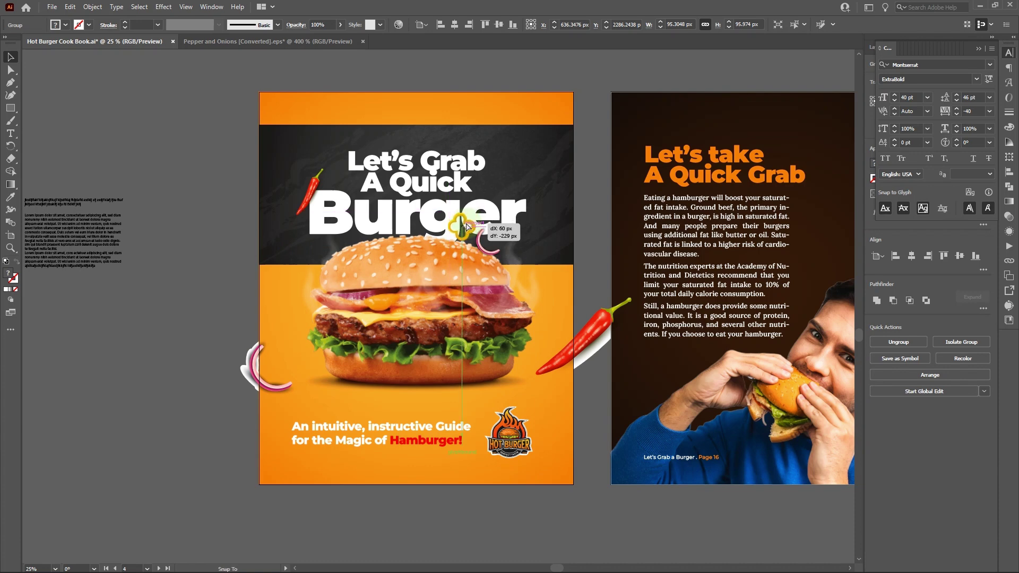
pyautogui.moveTo(466, 221); pyautogui.dragTo(466, 221)
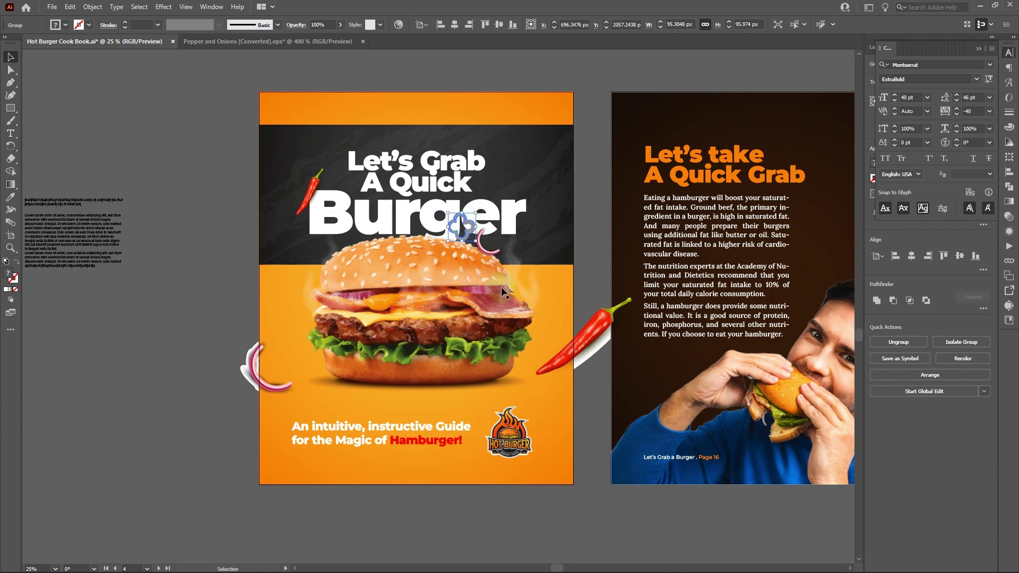
# Step: Copy the red pepper ring below the EPS artwork and paste it onto the cook book cover
pyautogui.click(235, 43)
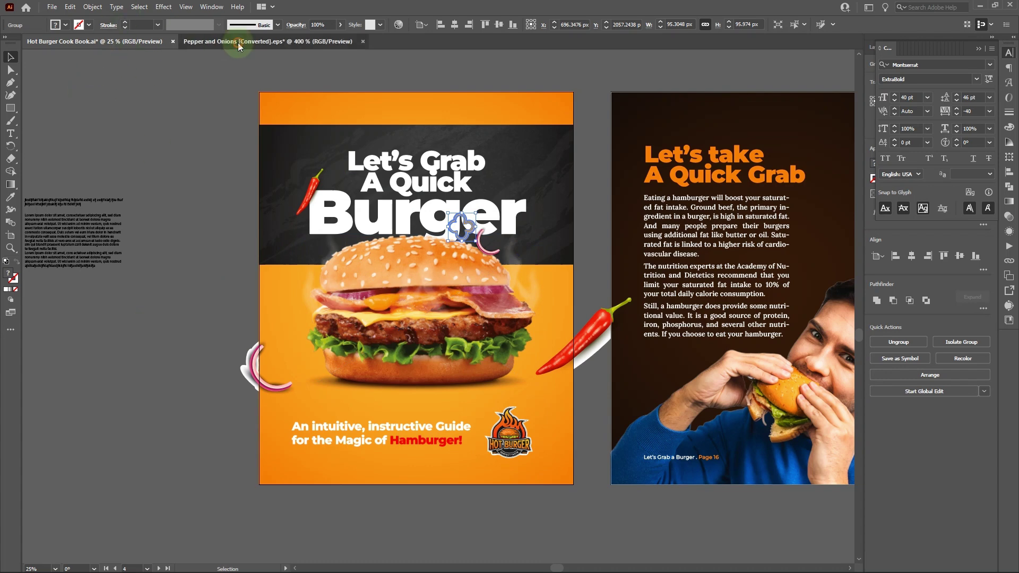
pyautogui.click(254, 444)
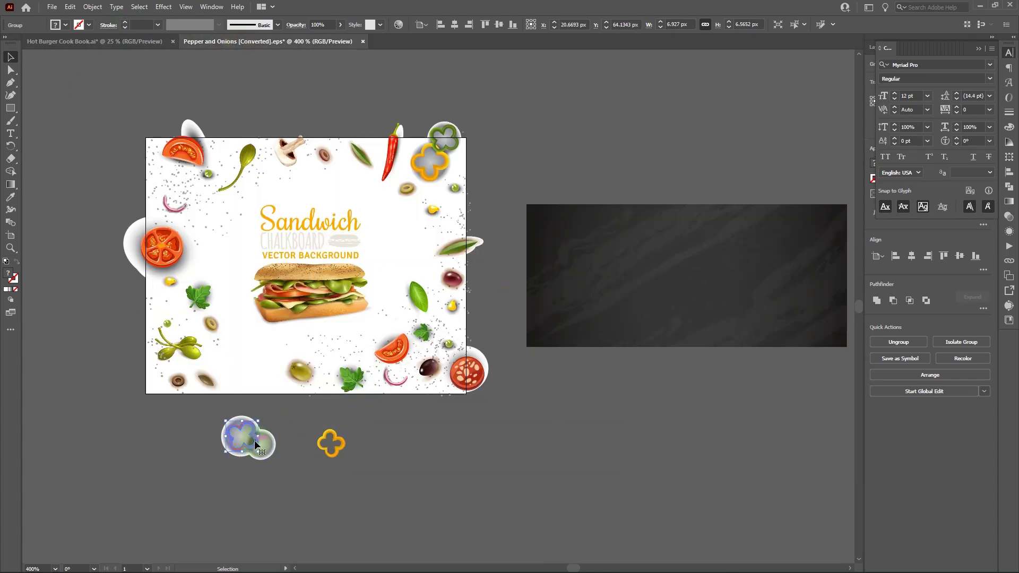
pyautogui.click(147, 43)
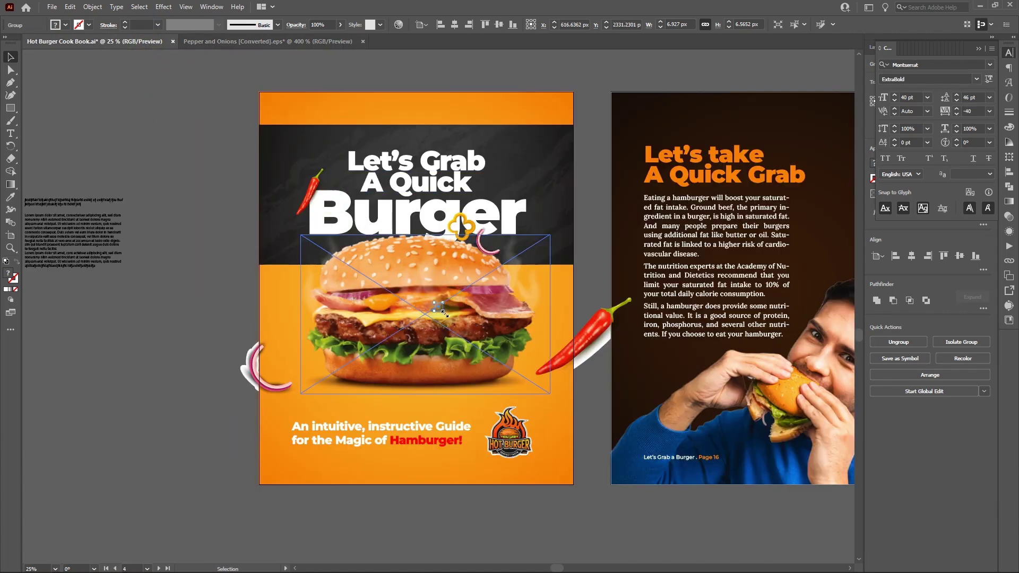
# Step: Enlarge the red pepper ring to about 148 px wide over the u of Burger, and move the small onion slice to the cover's right edge
pyautogui.moveTo(441, 310); pyautogui.dragTo(371, 234)
pyautogui.click(210, 295)
pyautogui.moveTo(371, 234); pyautogui.dragTo(352, 224)
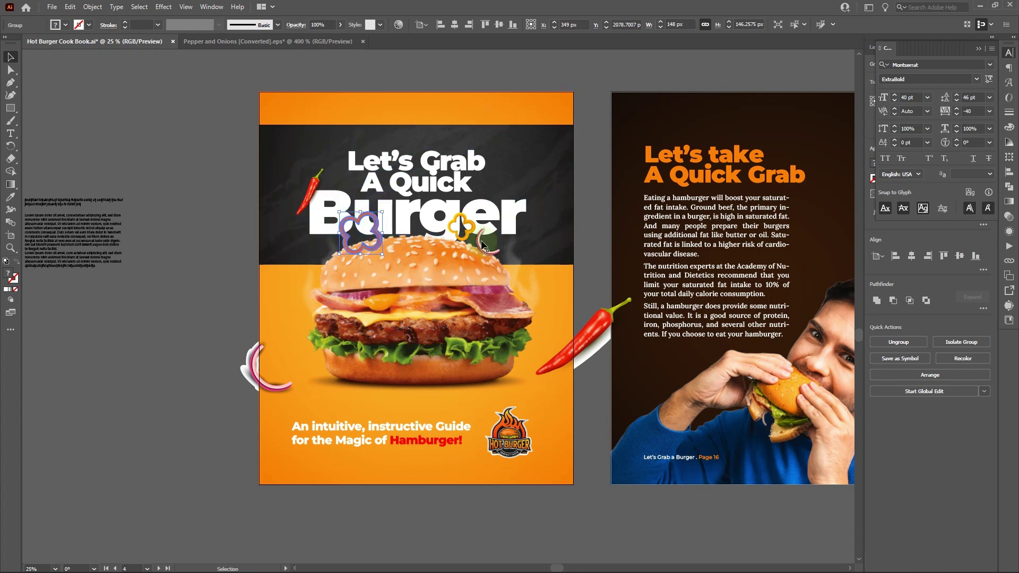
pyautogui.moveTo(483, 246); pyautogui.dragTo(564, 264)
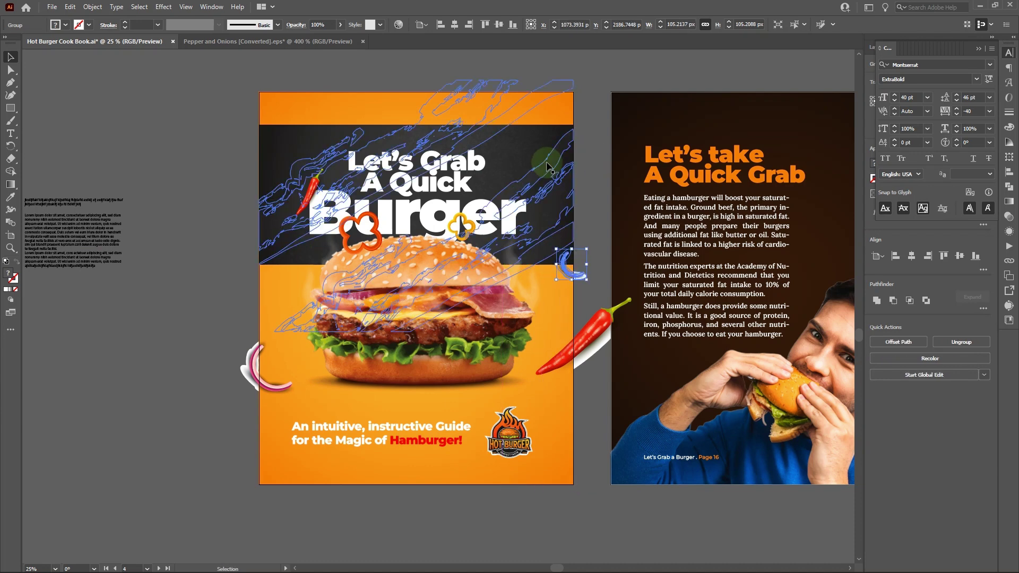
# Step: Copy the green basil leaf to the right of the sandwich in the EPS artwork and paste it onto the cover
pyautogui.click(225, 47)
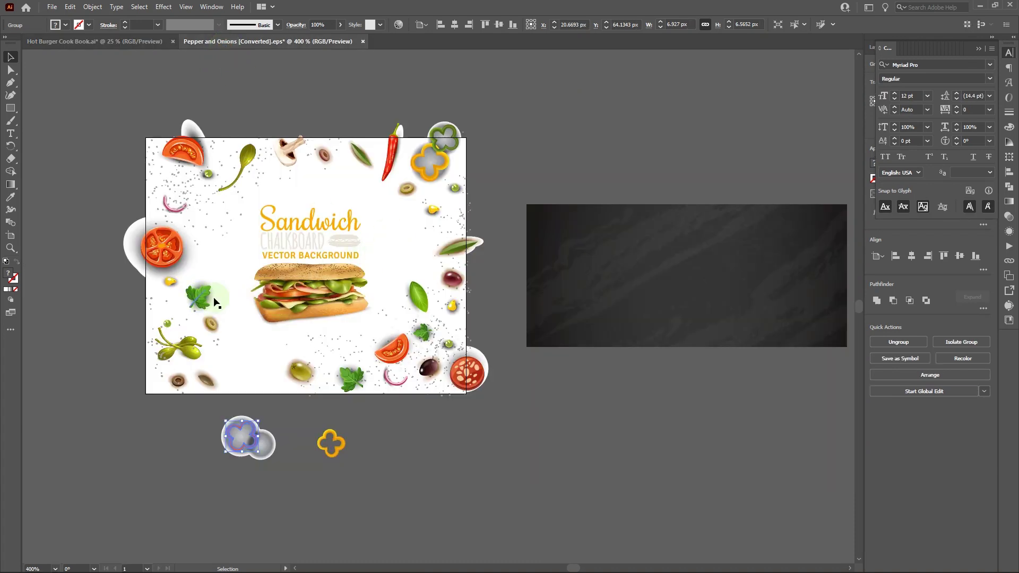
pyautogui.click(419, 292)
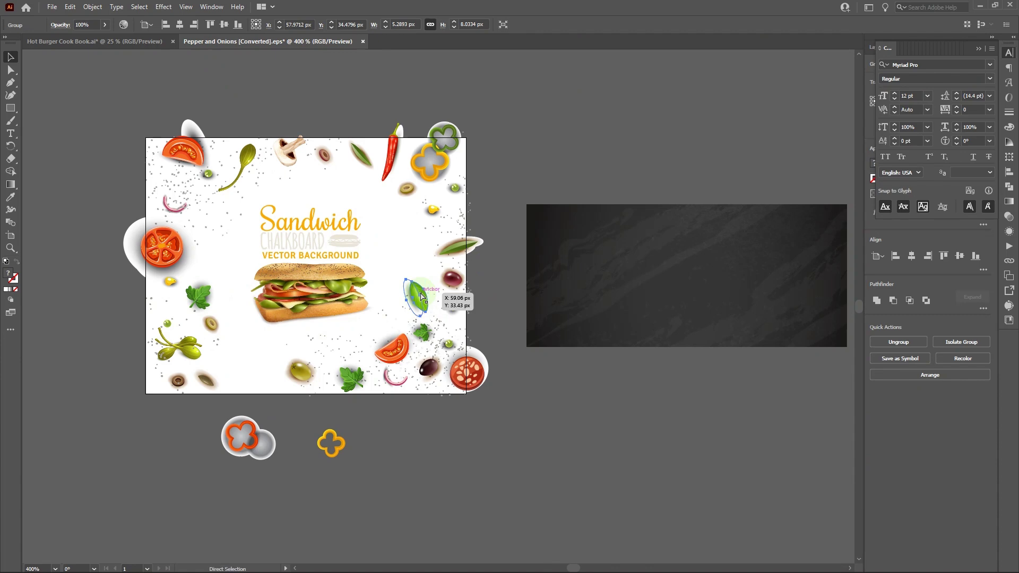
pyautogui.click(148, 42)
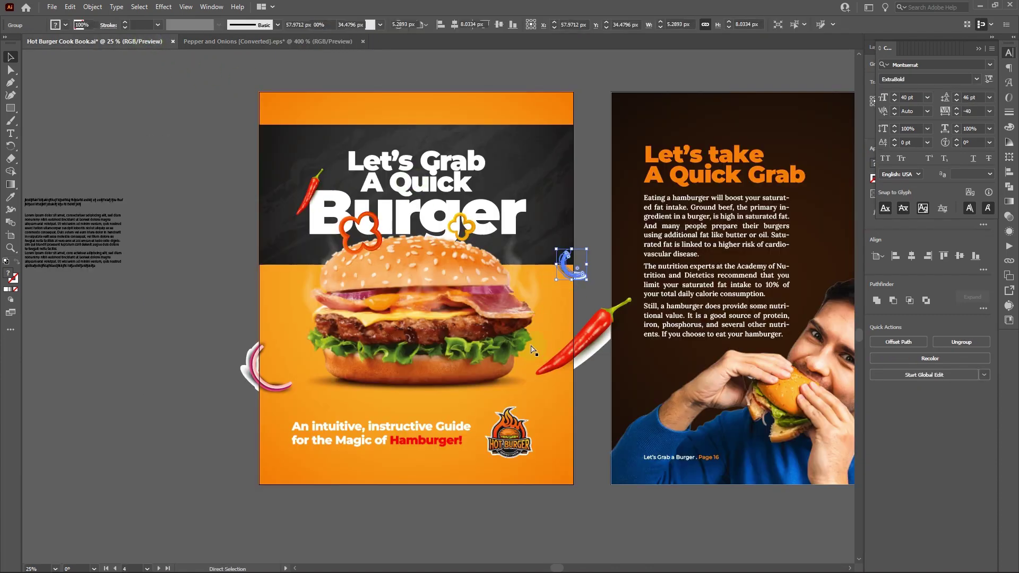
pyautogui.click(455, 327)
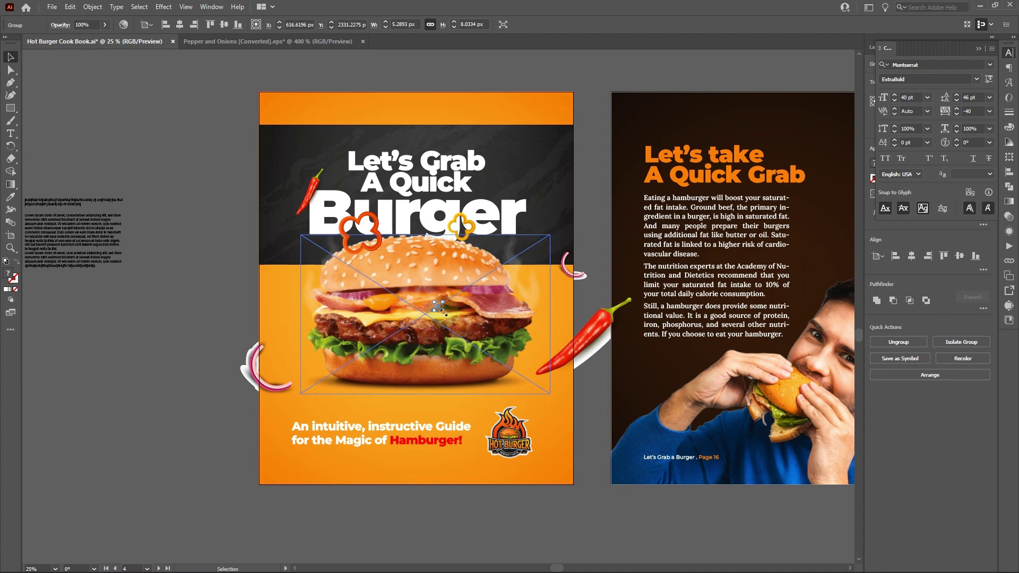
# Step: Place the leaf, enlarged to about 187 px wide, across the cover's lower-left corner, with a smaller copy at the end of the word Burger
pyautogui.moveTo(445, 314); pyautogui.dragTo(278, 479)
pyautogui.click(354, 494)
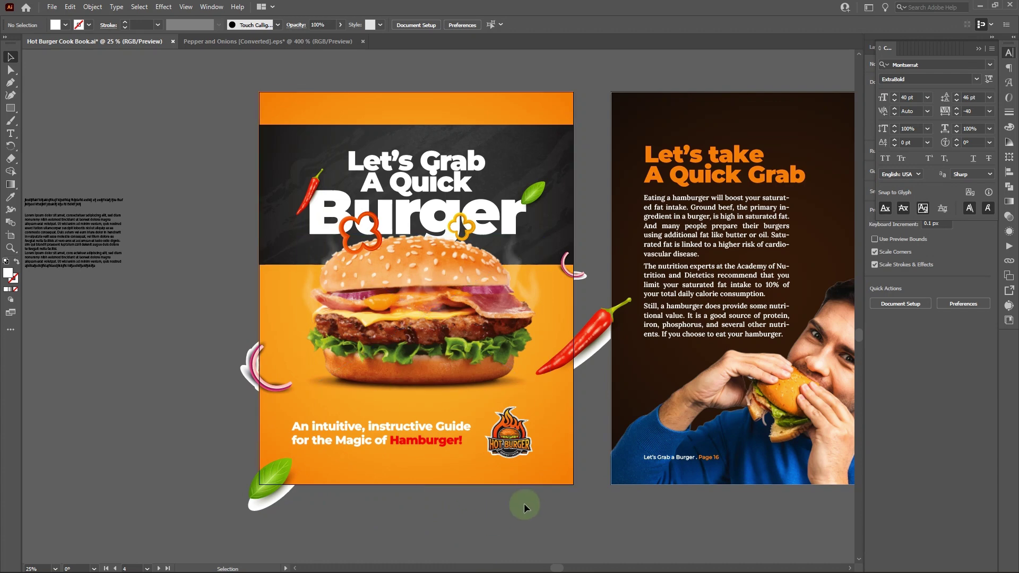
pyautogui.click(270, 487)
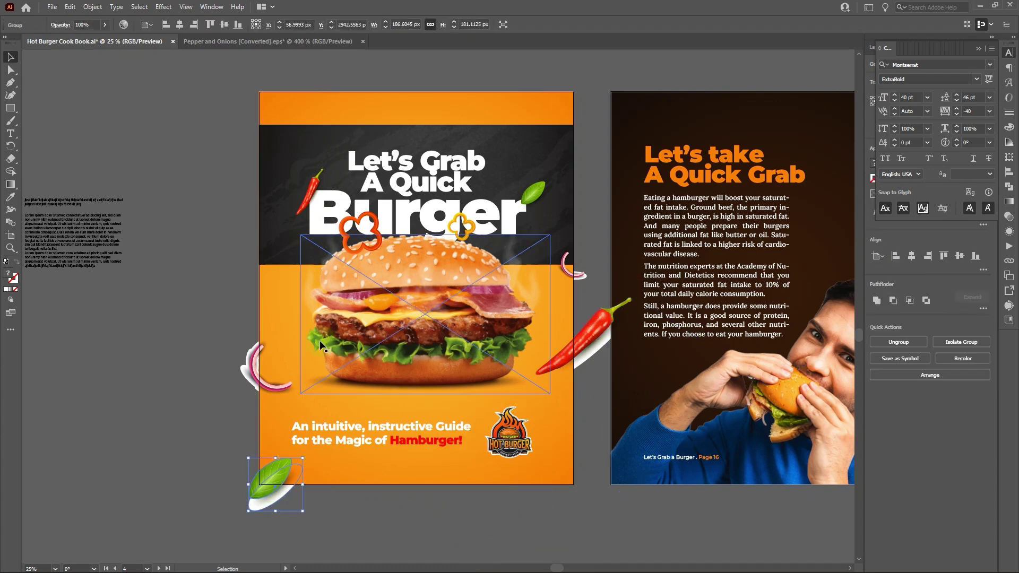
# Step: Isolate the round tomato slice at the EPS artwork's left edge, and copy it without its shadow onto the cover
pyautogui.click(298, 42)
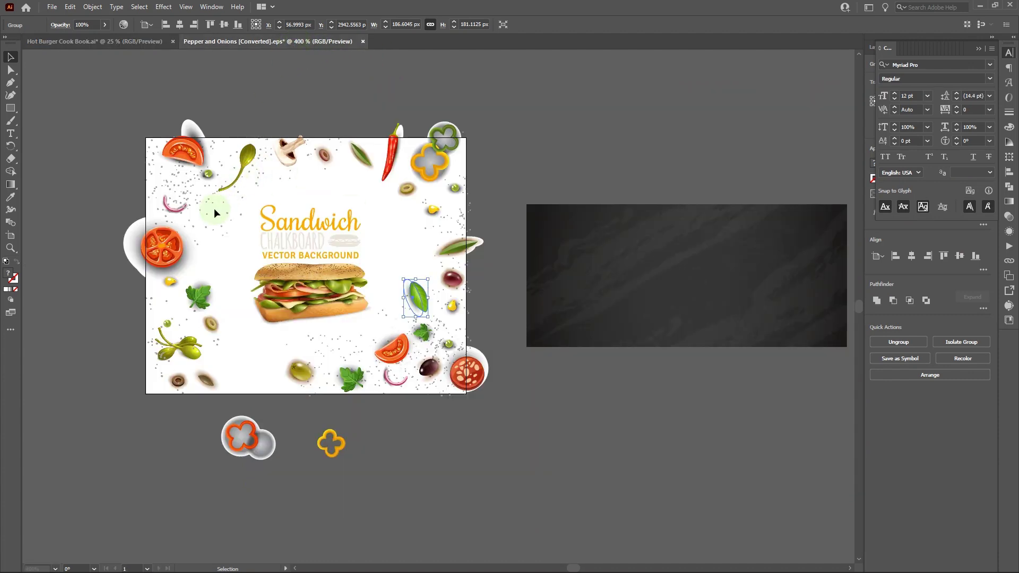
pyautogui.doubleClick(169, 254)
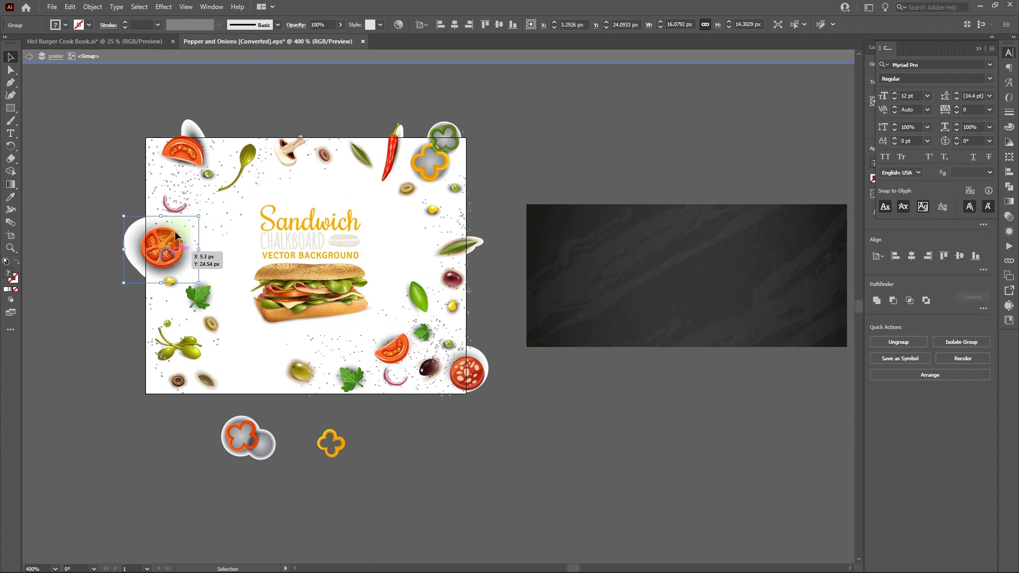
pyautogui.click(170, 252)
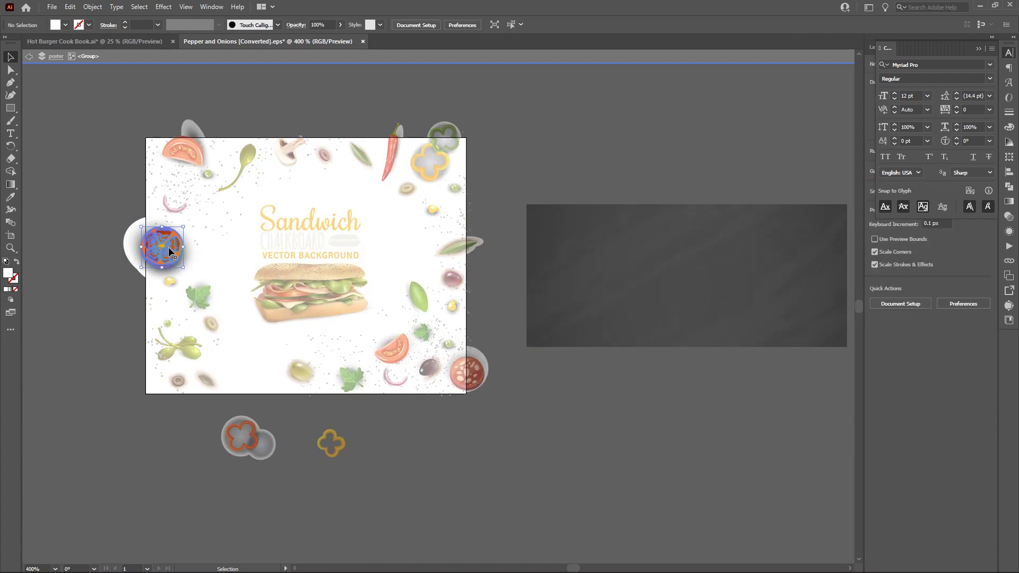
pyautogui.doubleClick(215, 91)
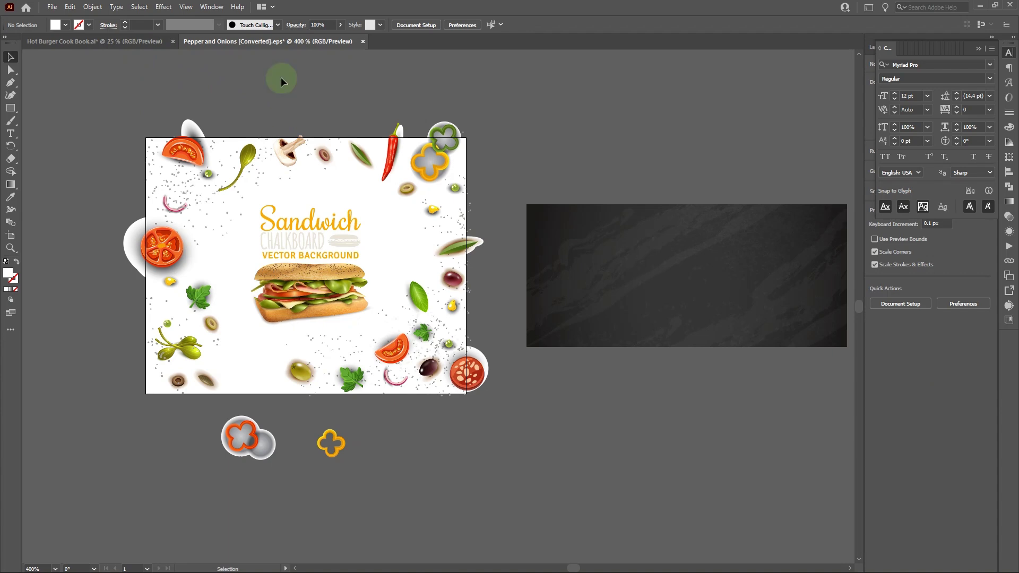
pyautogui.click(140, 41)
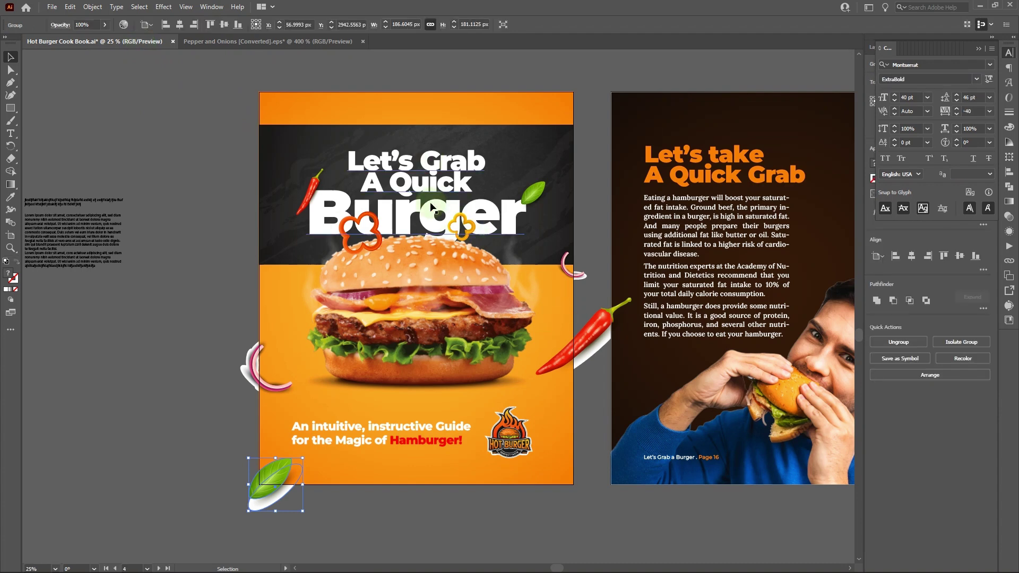
pyautogui.press('a')
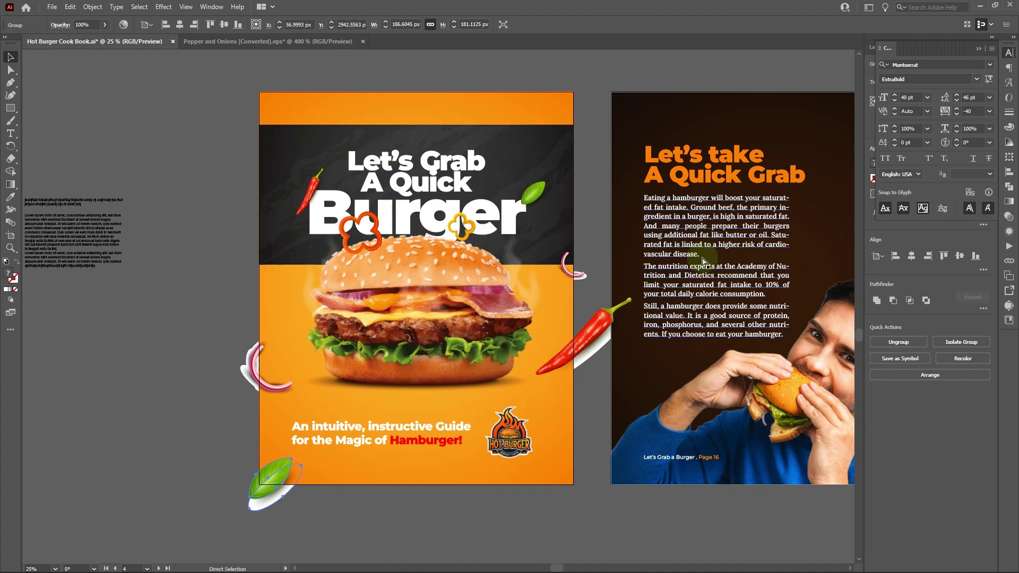
pyautogui.press('v')
pyautogui.click(460, 334)
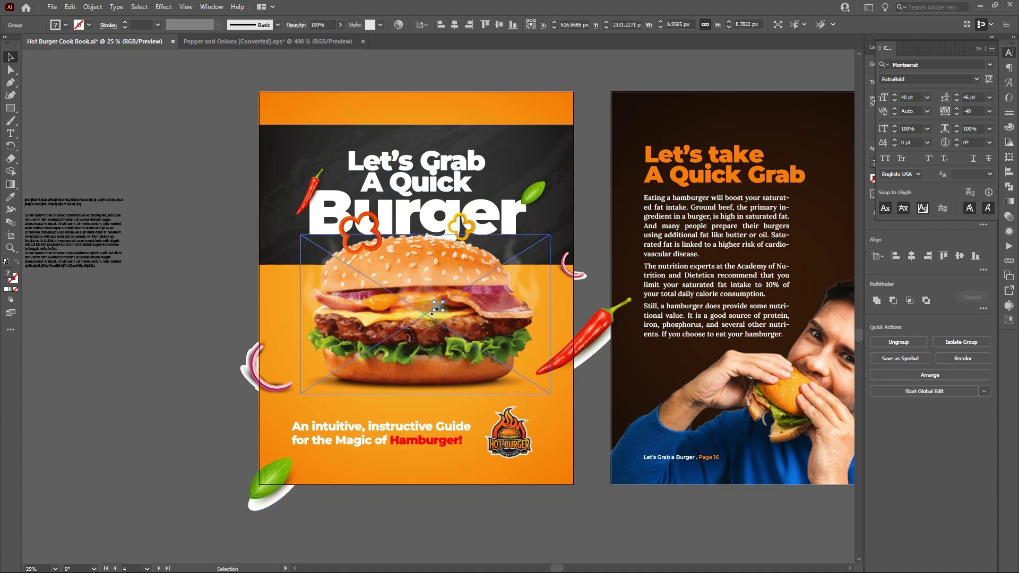
# Step: Enlarge the tomato slice to about 112 px wide and place it over the chalkboard strip's top edge near the upper-left corner
pyautogui.moveTo(442, 310); pyautogui.dragTo(532, 383)
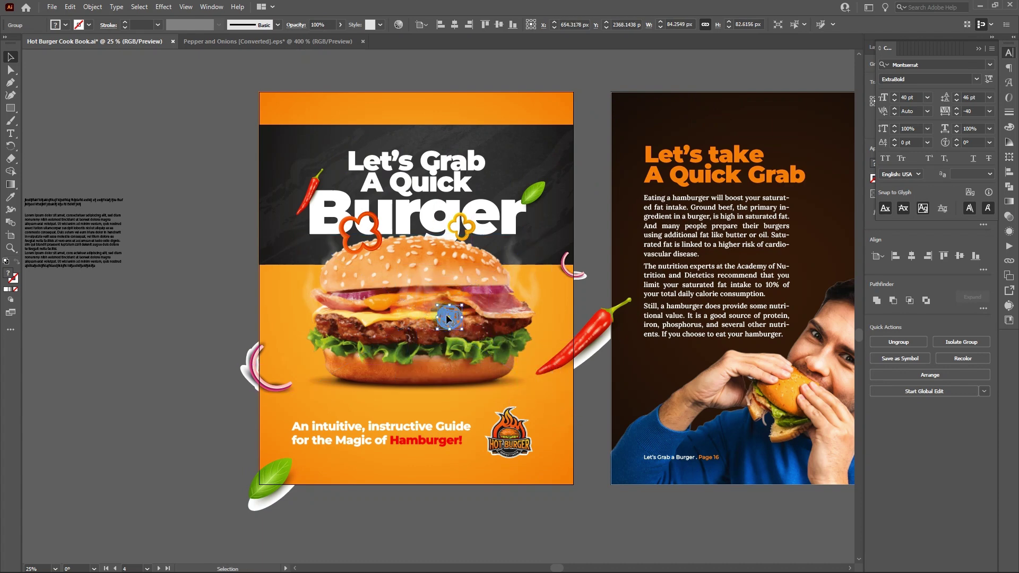
pyautogui.moveTo(447, 318); pyautogui.dragTo(301, 137)
pyautogui.click(212, 159)
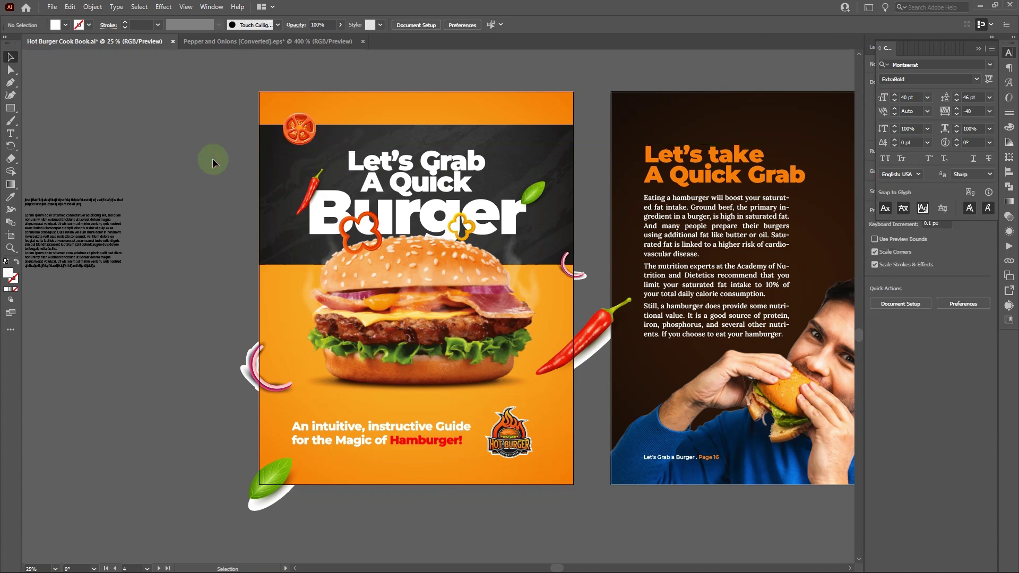
# Step: Select the tomato slice, both chilies, both pepper rings, both leaves and both onion pieces on the cover and group them
pyautogui.click(297, 124)
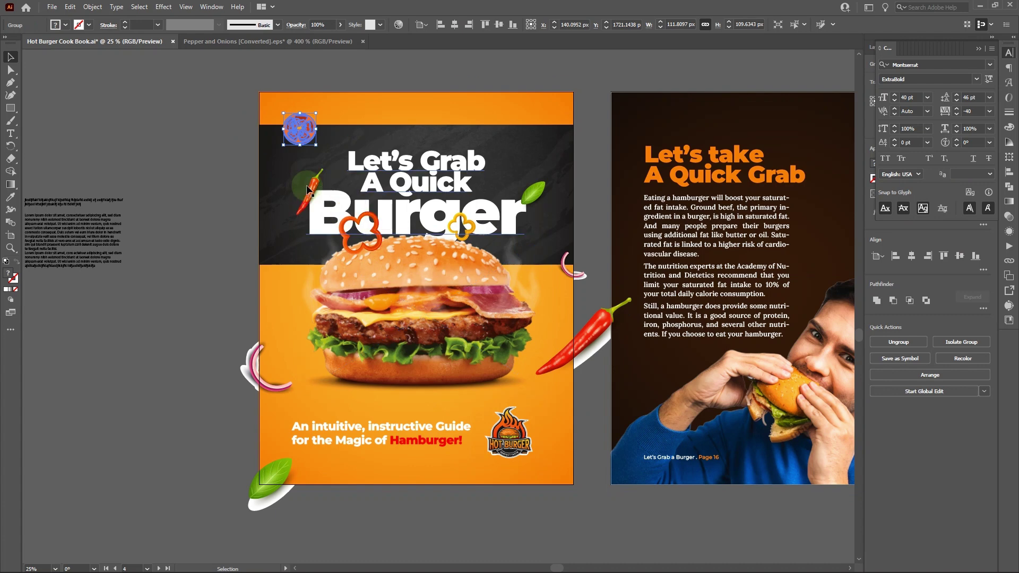
pyautogui.keyDown('shift'); pyautogui.click(313, 192); pyautogui.keyUp('shift')
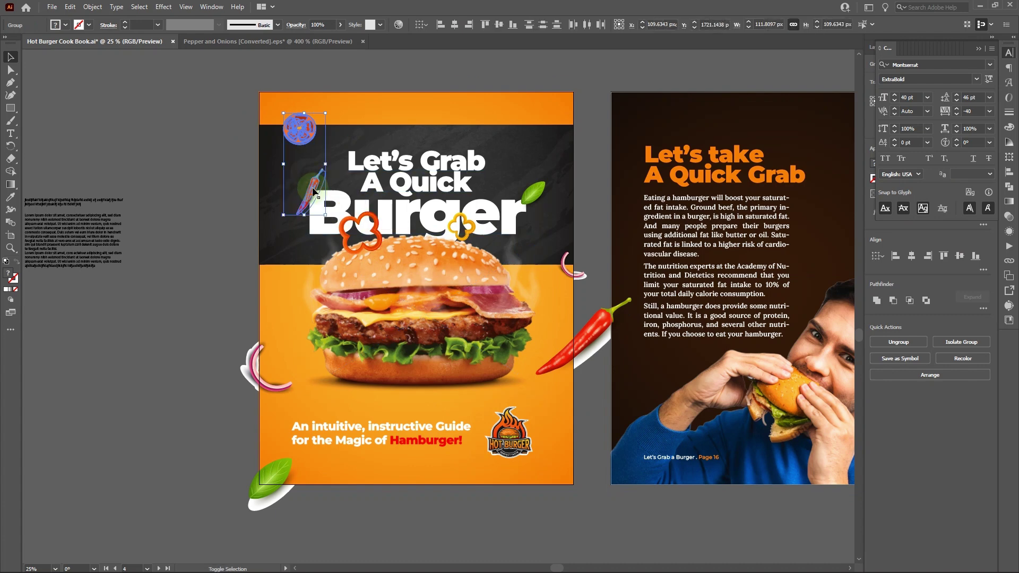
pyautogui.keyDown('shift'); pyautogui.click(377, 236); pyautogui.keyUp('shift')
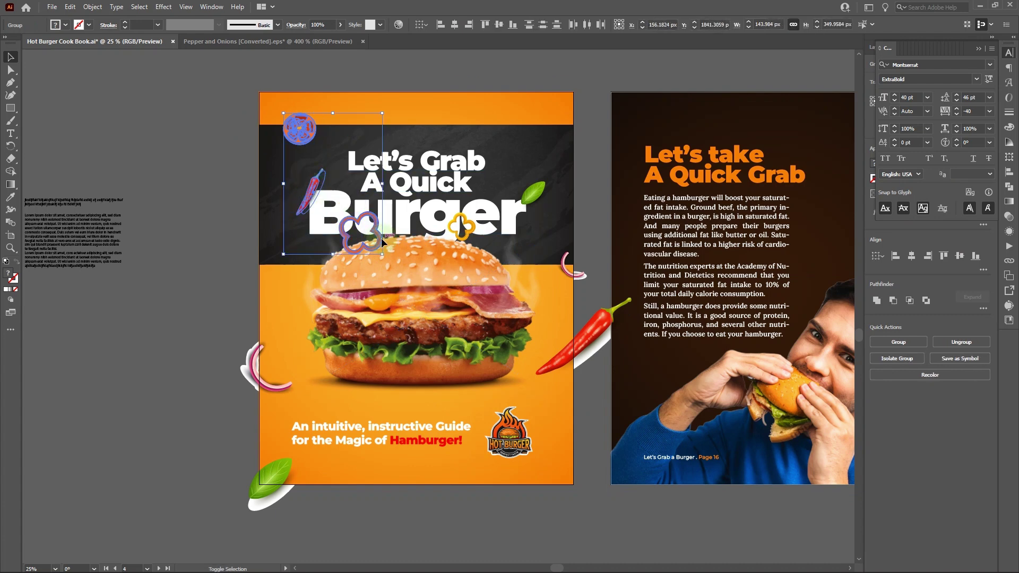
pyautogui.keyDown('shift'); pyautogui.click(456, 232); pyautogui.keyUp('shift')
pyautogui.keyDown('shift'); pyautogui.click(531, 194); pyautogui.keyUp('shift')
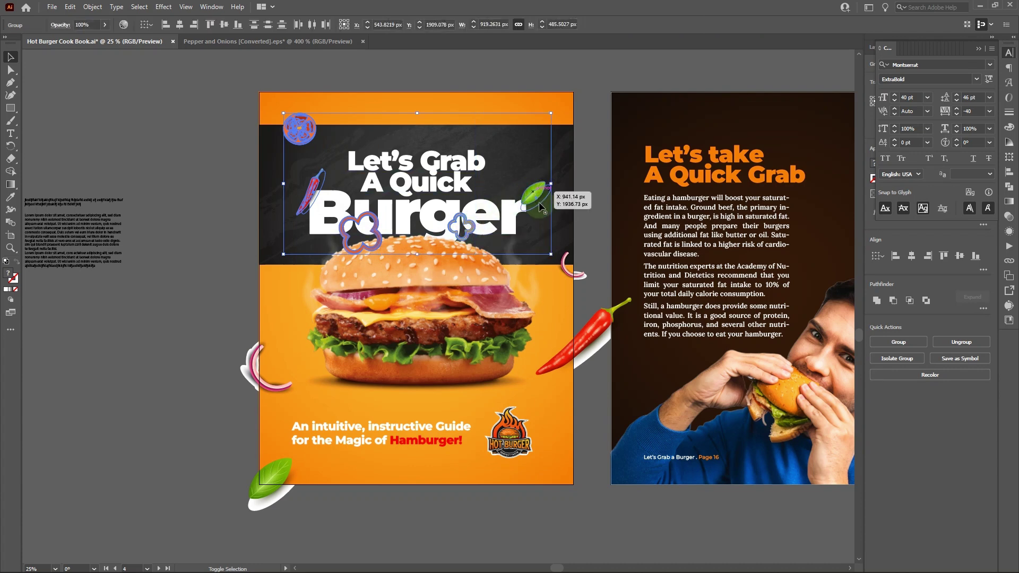
pyautogui.keyDown('shift'); pyautogui.click(575, 277); pyautogui.keyUp('shift')
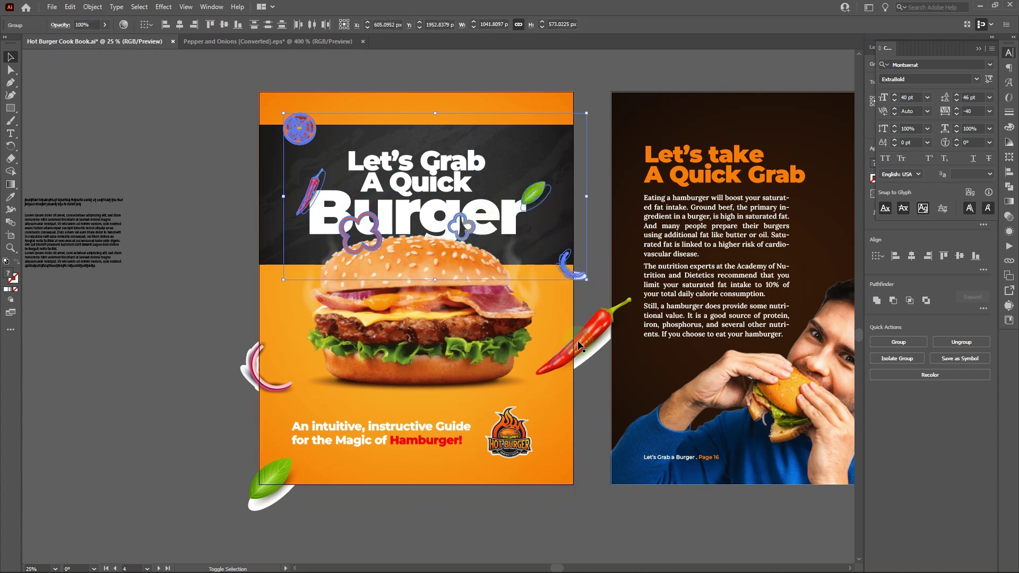
pyautogui.keyDown('shift'); pyautogui.click(564, 353); pyautogui.keyUp('shift')
pyautogui.keyDown('shift'); pyautogui.click(272, 477); pyautogui.keyUp('shift')
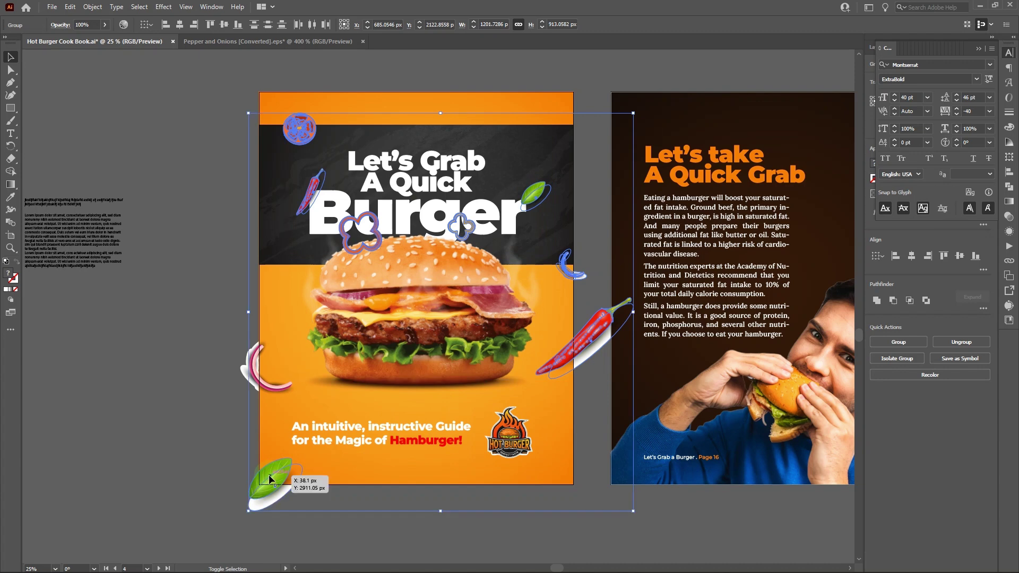
pyautogui.keyDown('shift'); pyautogui.click(269, 393); pyautogui.keyUp('shift')
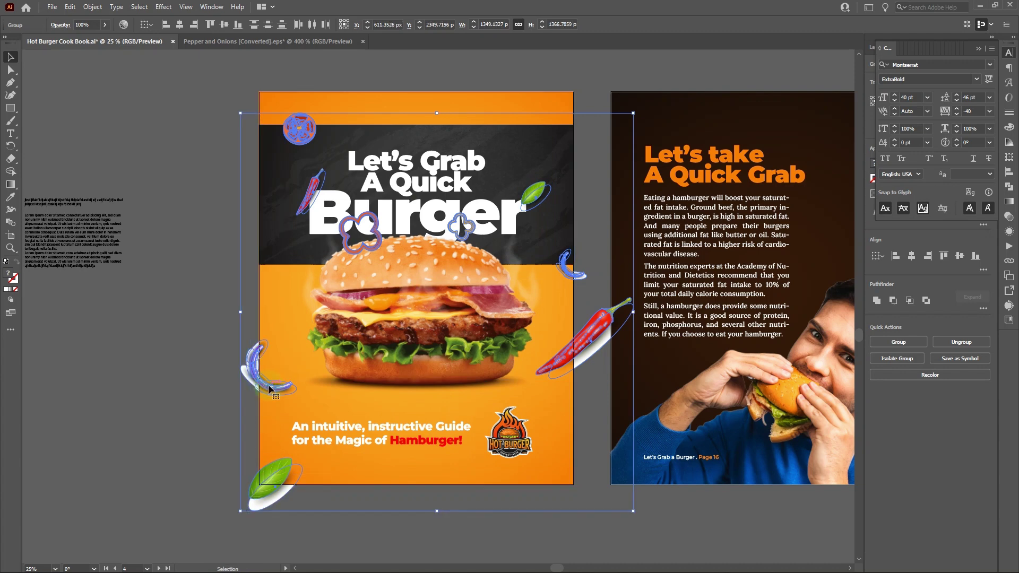
pyautogui.press('a')
pyautogui.press('v')
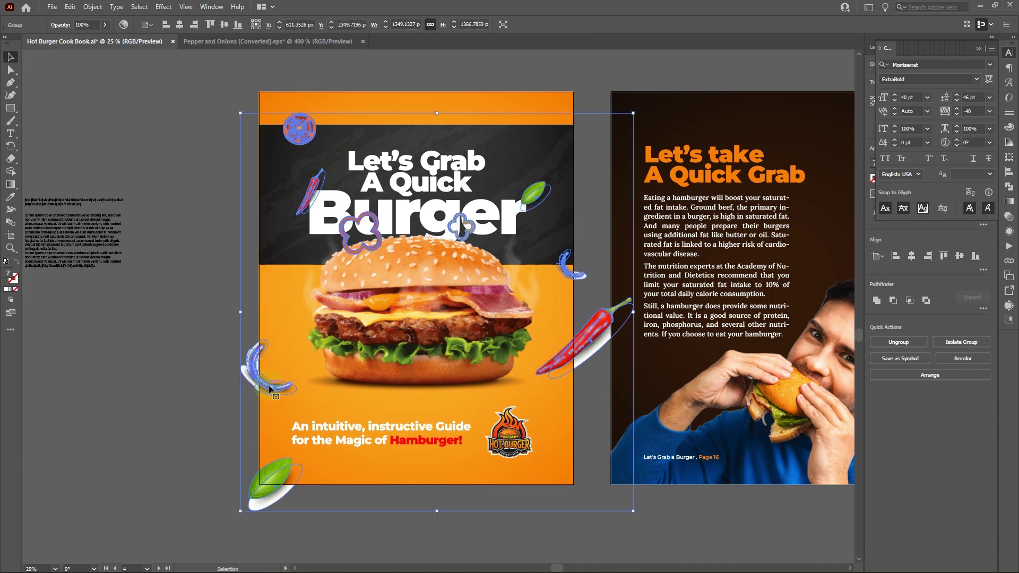
# Step: Bring a copy of the cover's orange gradient rectangle to the front and use it as a clipping mask for the ingredient group
pyautogui.click(272, 96)
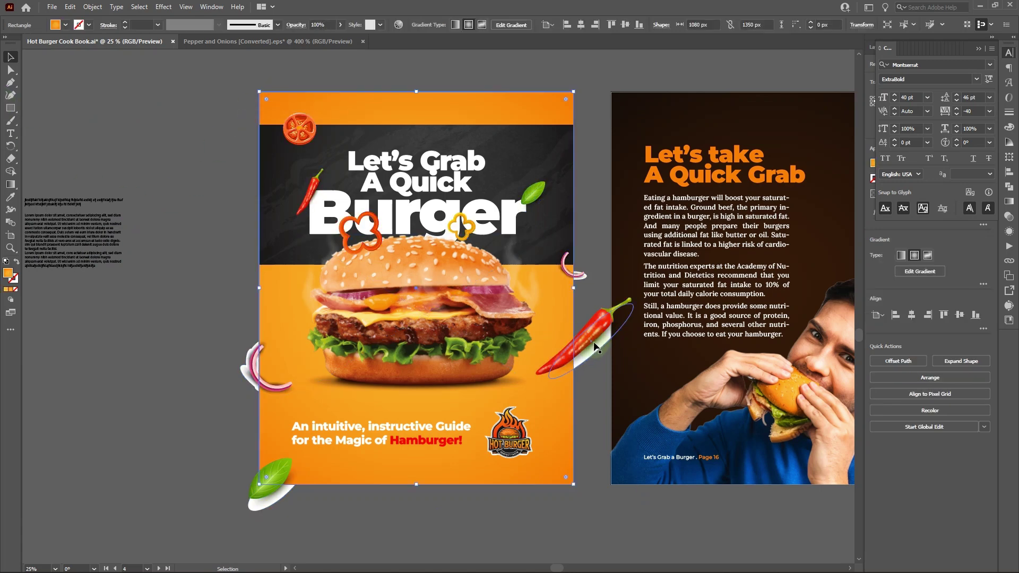
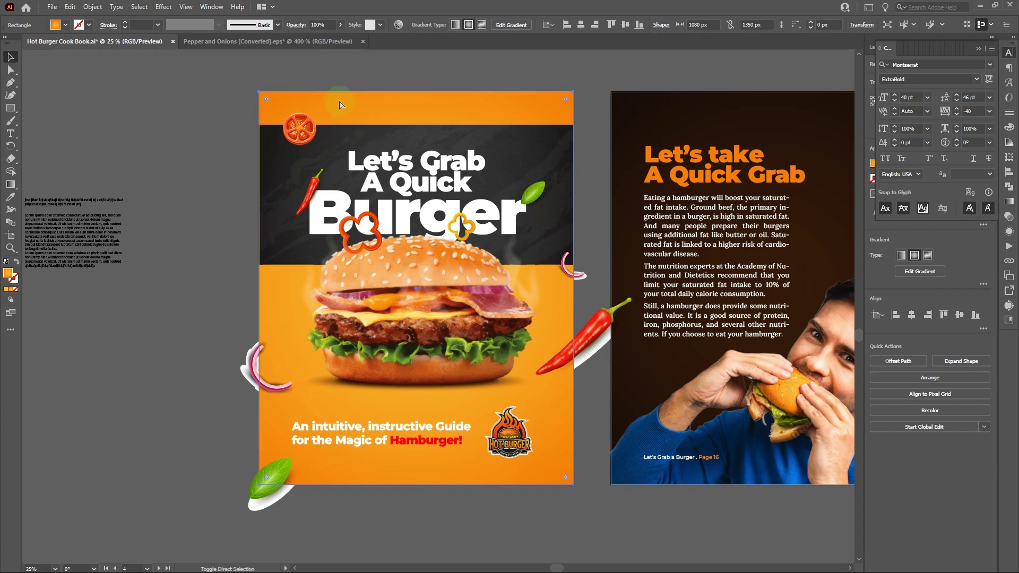
pyautogui.hotkey('ctrl', 'shift', ']')
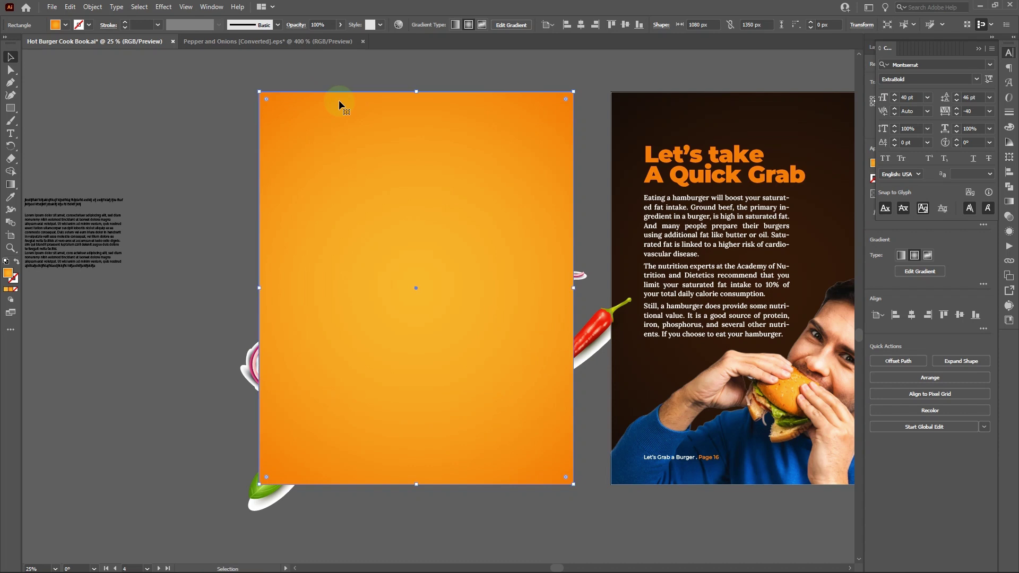
pyautogui.moveTo(575, 330); pyautogui.dragTo(602, 328)
pyautogui.keyDown('shift'); pyautogui.click(595, 346); pyautogui.keyUp('shift')
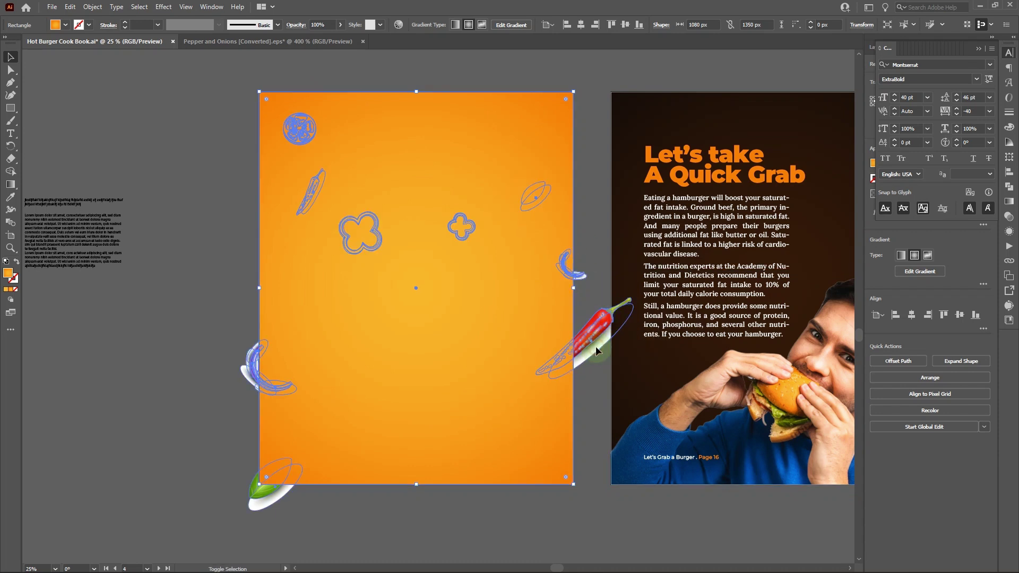
pyautogui.rightClick(597, 347)
pyautogui.click(649, 444)
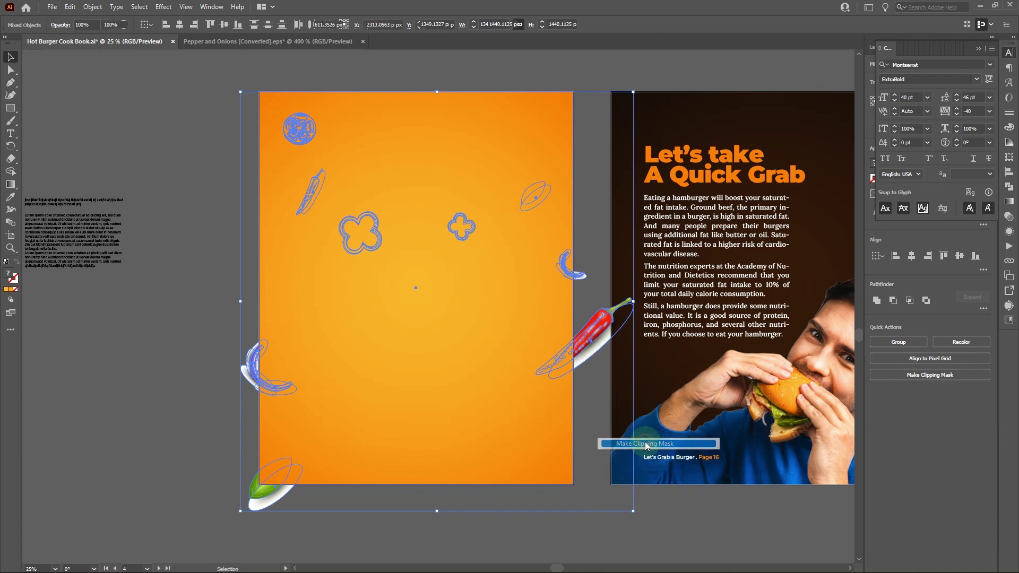
pyautogui.click(156, 154)
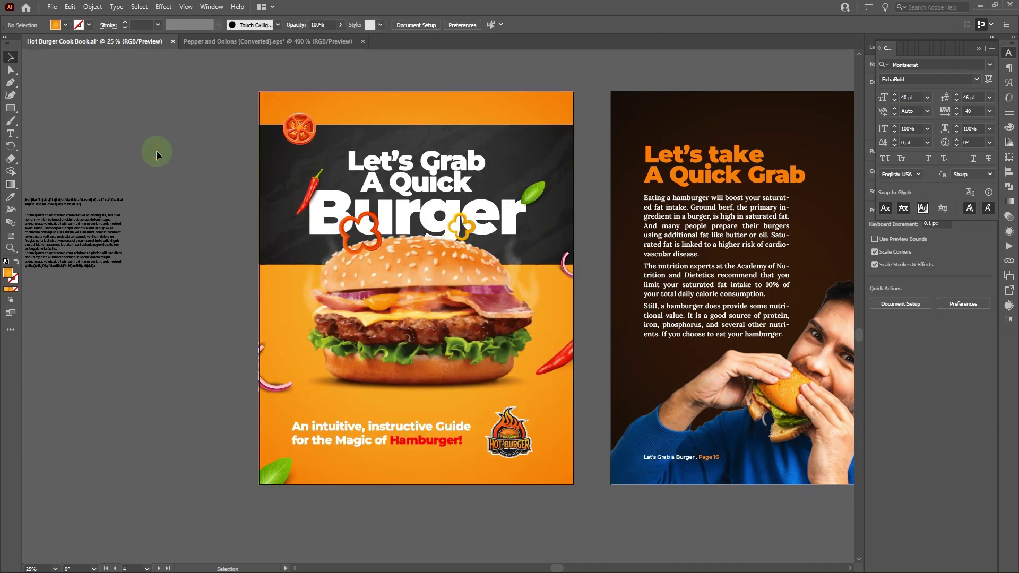
pyautogui.click(585, 331)
pyautogui.doubleClick(555, 359)
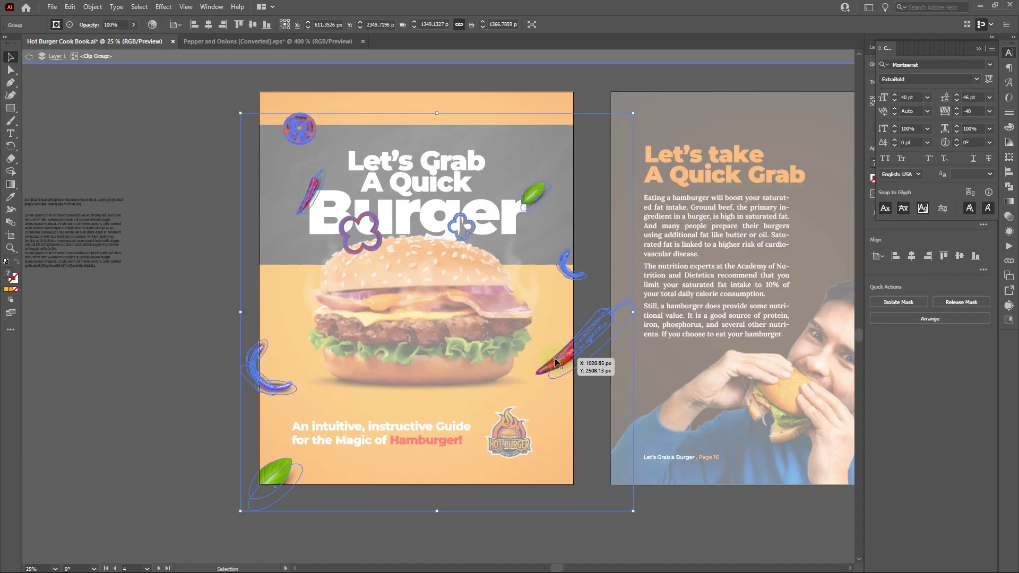
pyautogui.hotkey('ctrl', 'shift', 'a')
pyautogui.doubleClick(133, 379)
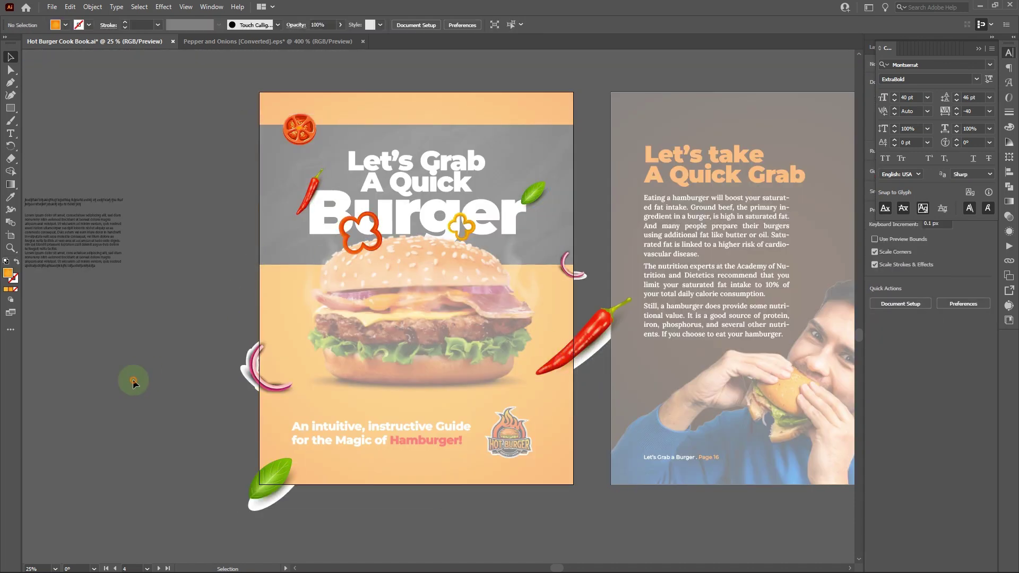
# Step: Isolate the clip group and the ingredient group inside it, so that each ingredient can be selected individually
pyautogui.click(274, 384)
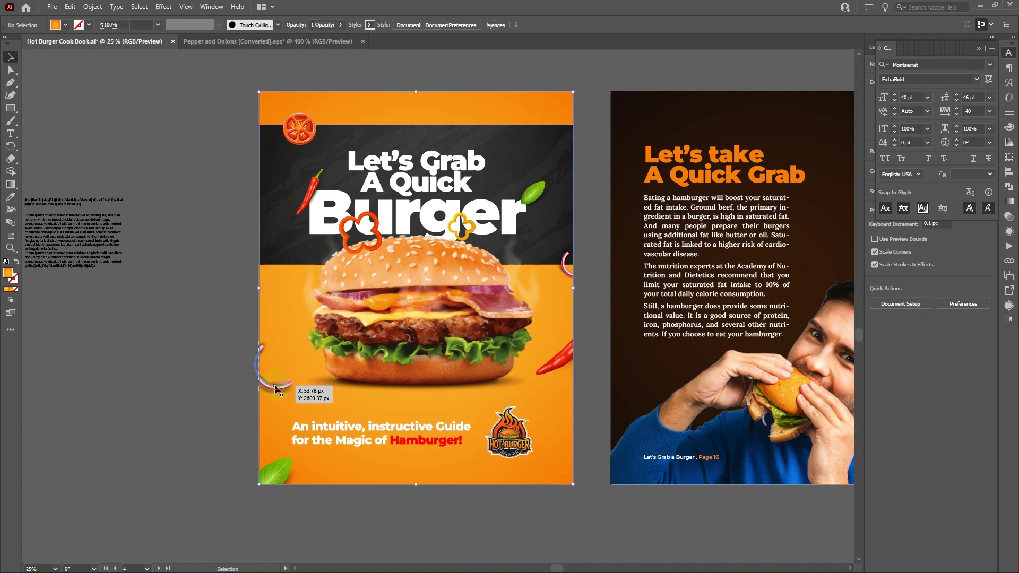
pyautogui.doubleClick(274, 385)
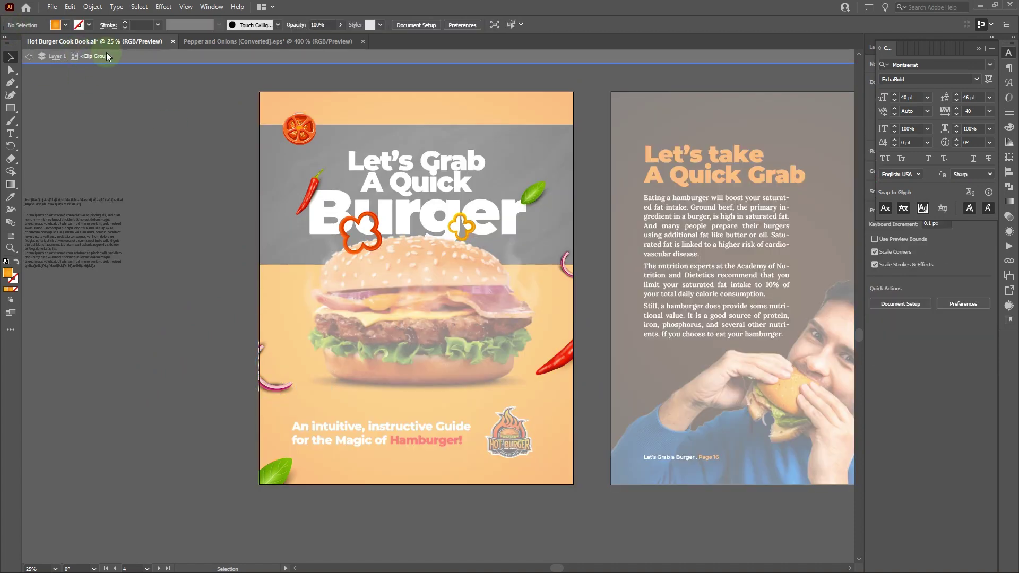
pyautogui.click(558, 354)
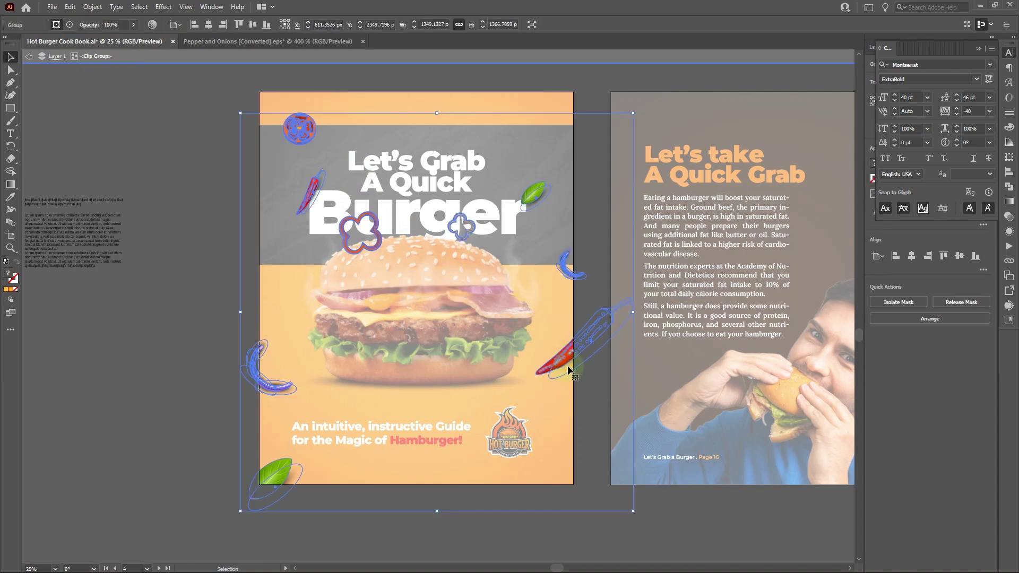
pyautogui.doubleClick(565, 347)
pyautogui.click(564, 347)
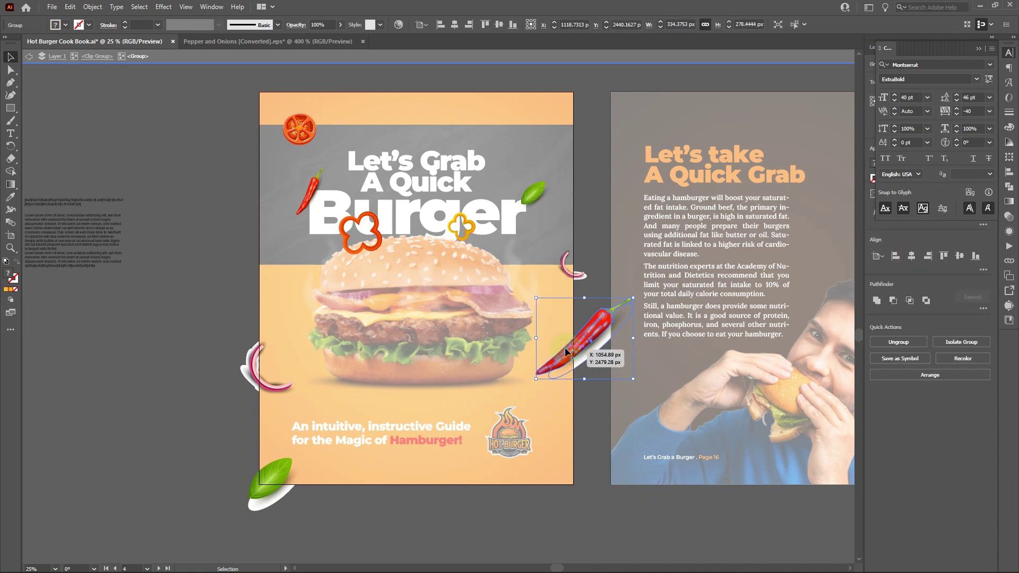
pyautogui.click(572, 265)
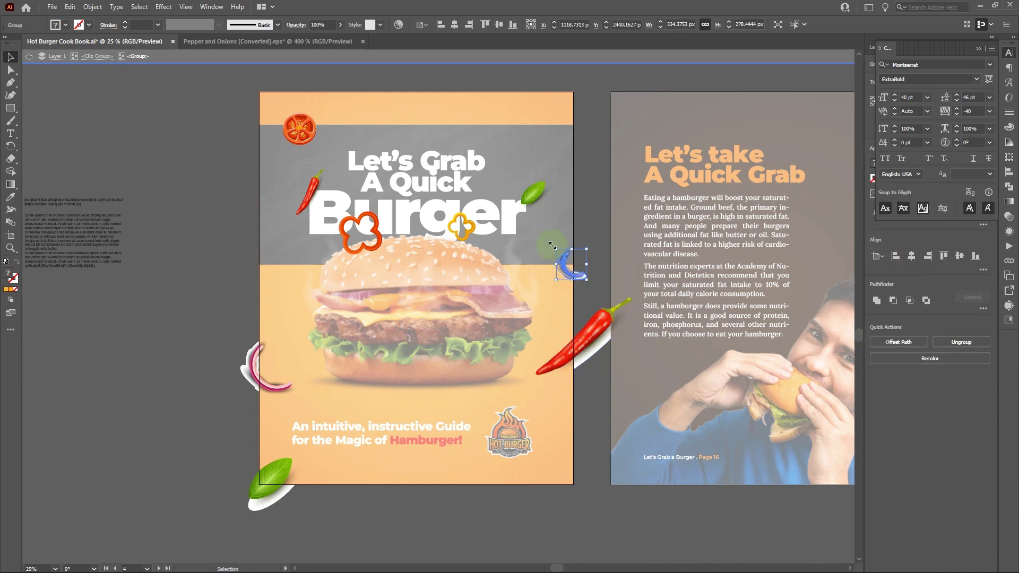
pyautogui.click(469, 228)
# Step: Apply a Gaussian Blur with a radius of about 5.96 pixels to the large chili at the cover's right edge
pyautogui.click(568, 352)
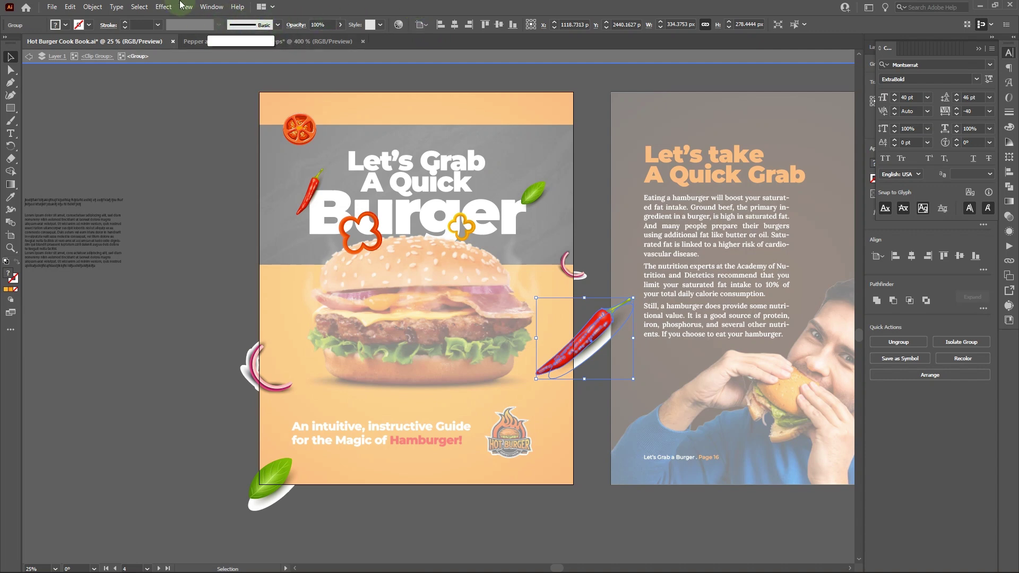
pyautogui.click(164, 6)
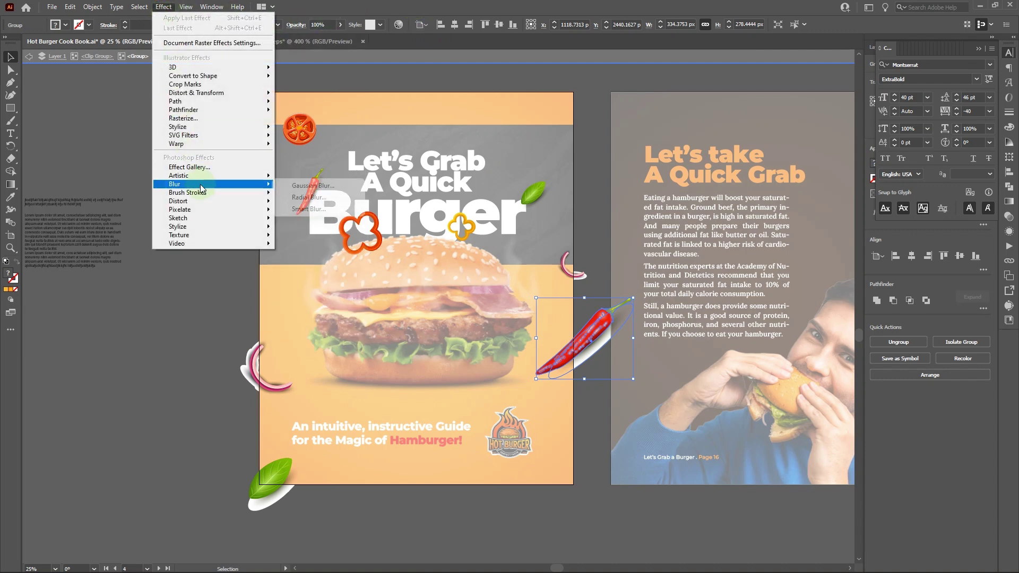
pyautogui.moveTo(212, 184)
pyautogui.click(319, 187)
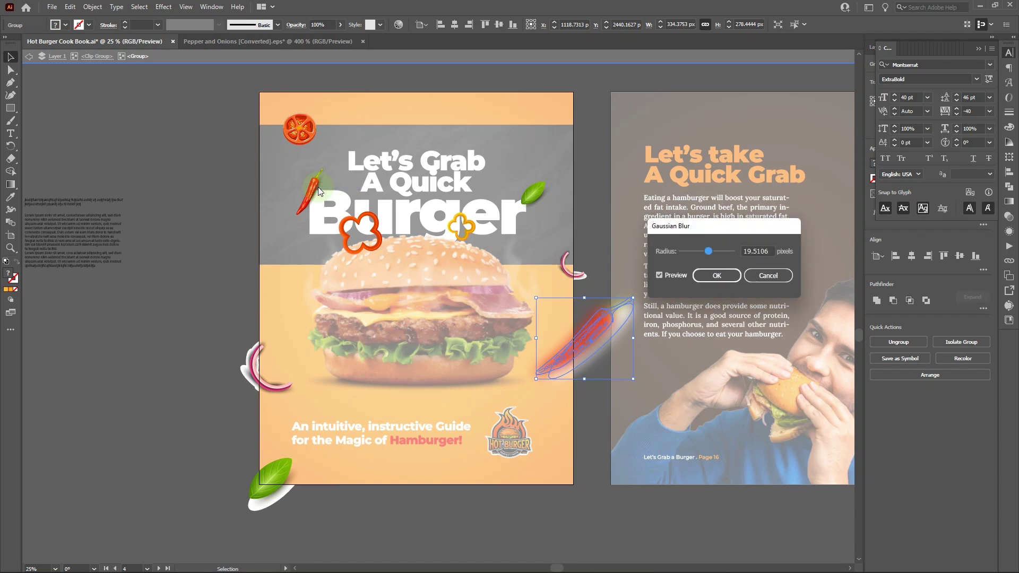
pyautogui.click(700, 275)
pyautogui.click(595, 235)
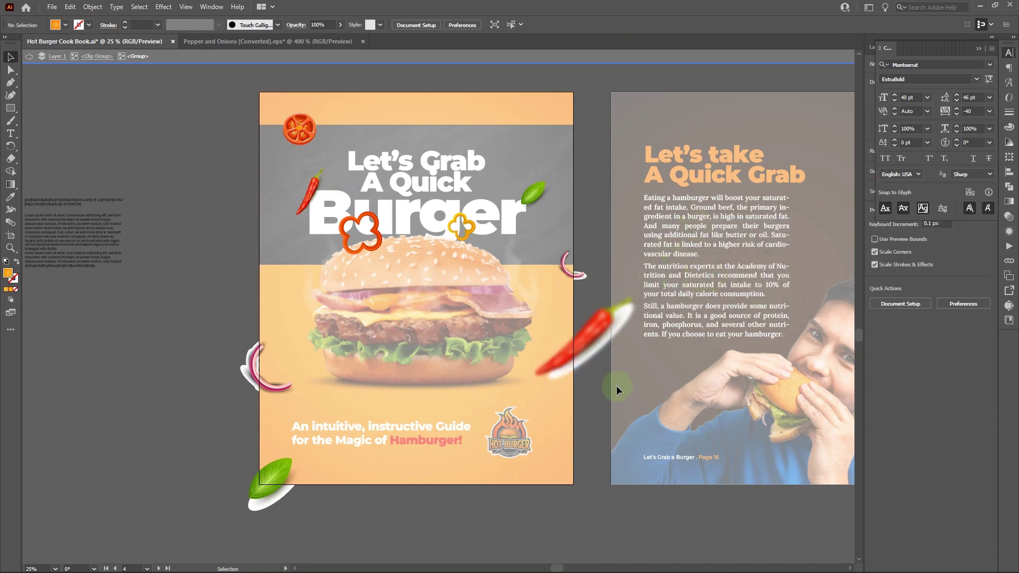
# Step: Apply a Gaussian Blur with a radius of about 2.92 pixels to the small yellow pepper ring over the word Burger
pyautogui.click(455, 227)
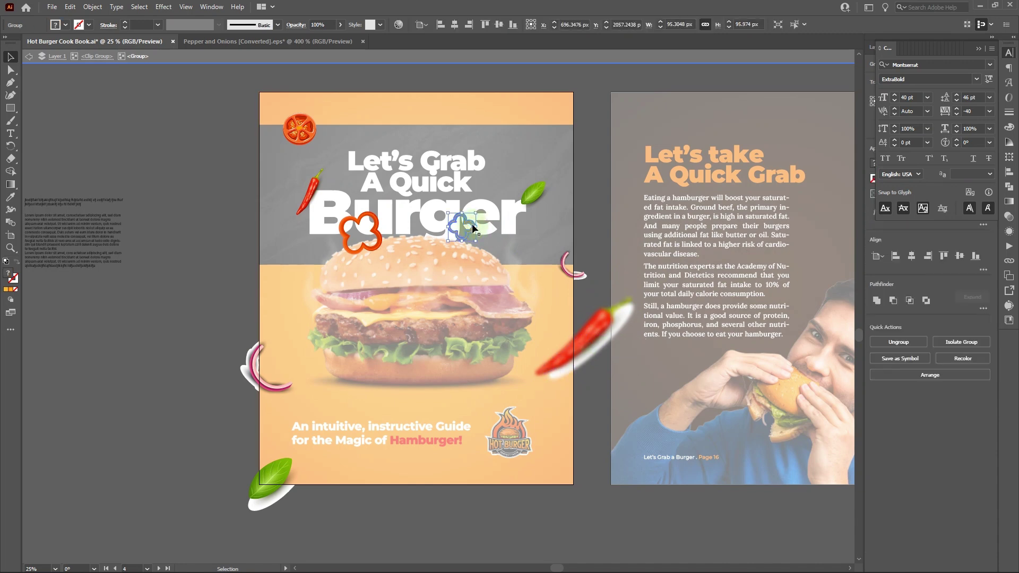
pyautogui.click(163, 7)
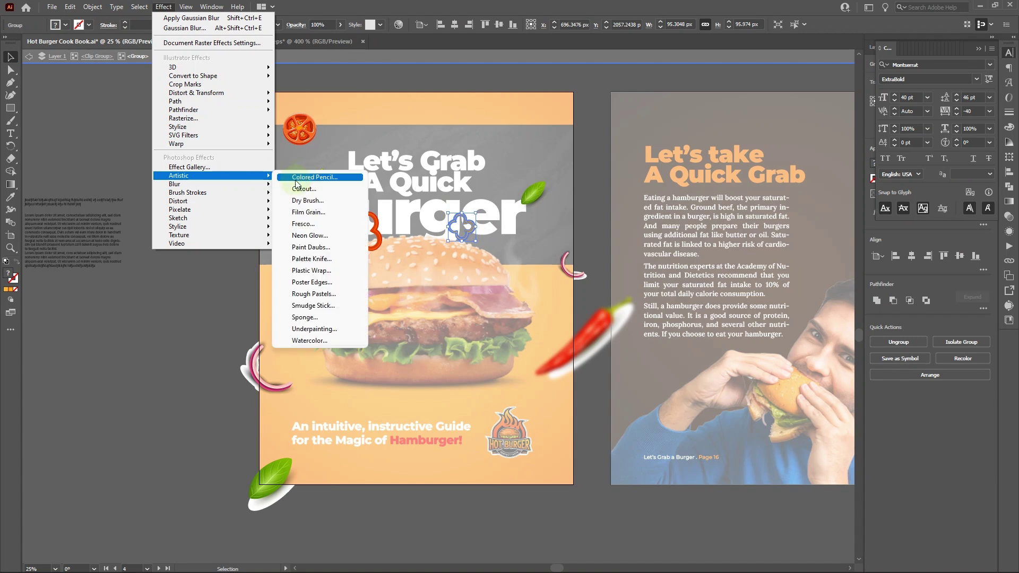
pyautogui.click(284, 187)
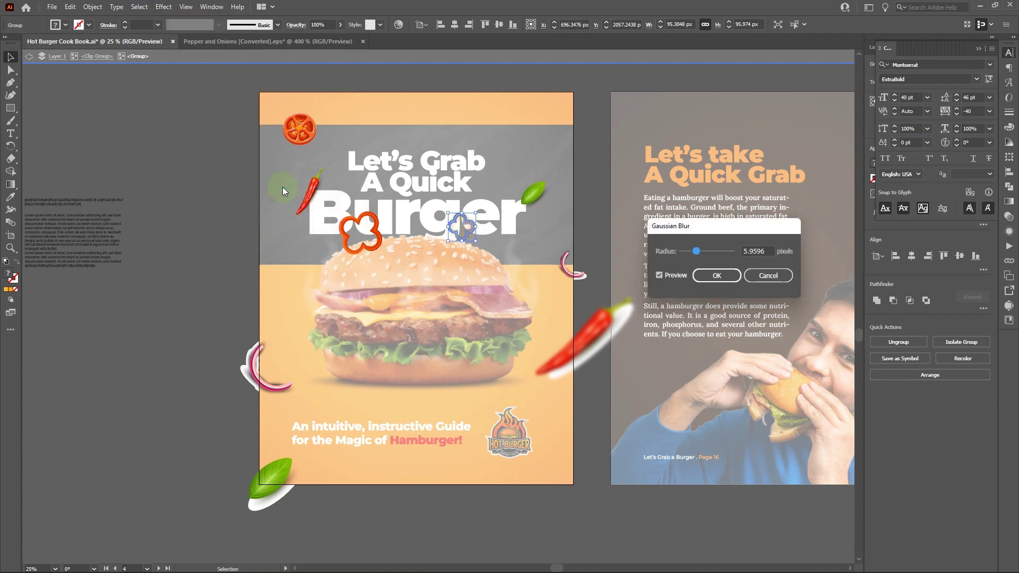
pyautogui.moveTo(698, 256); pyautogui.dragTo(688, 253)
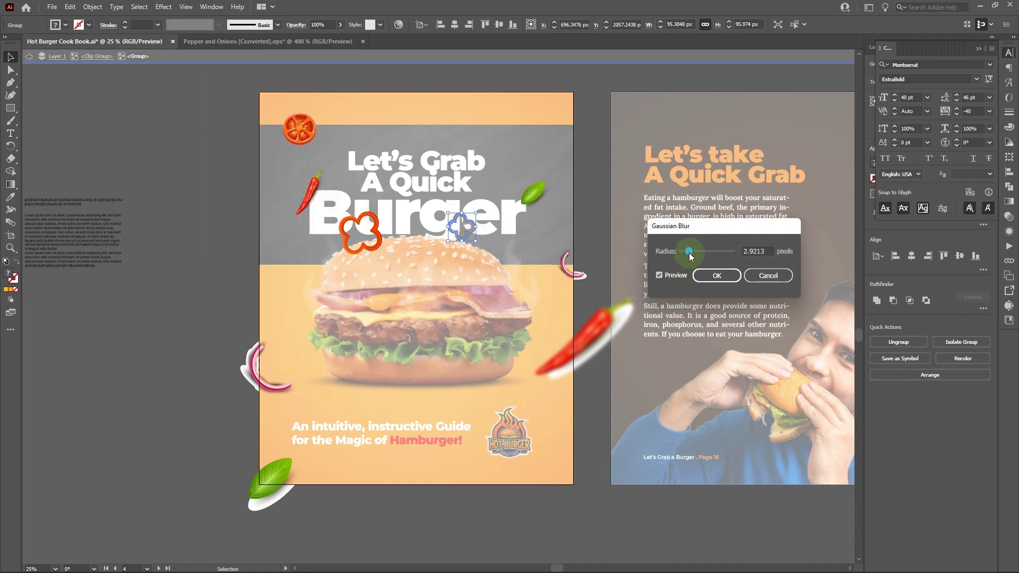
pyautogui.click(710, 275)
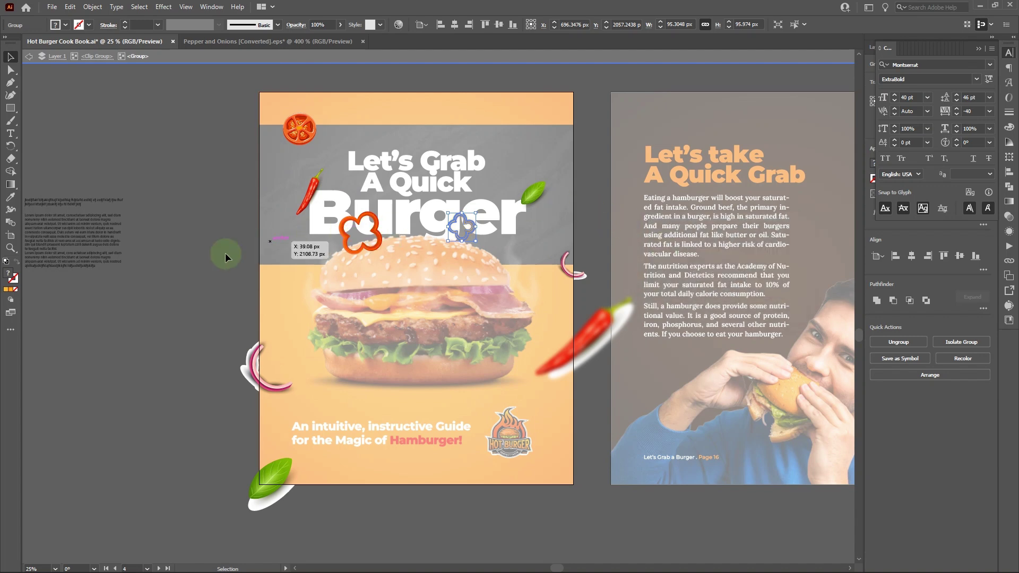
pyautogui.click(186, 266)
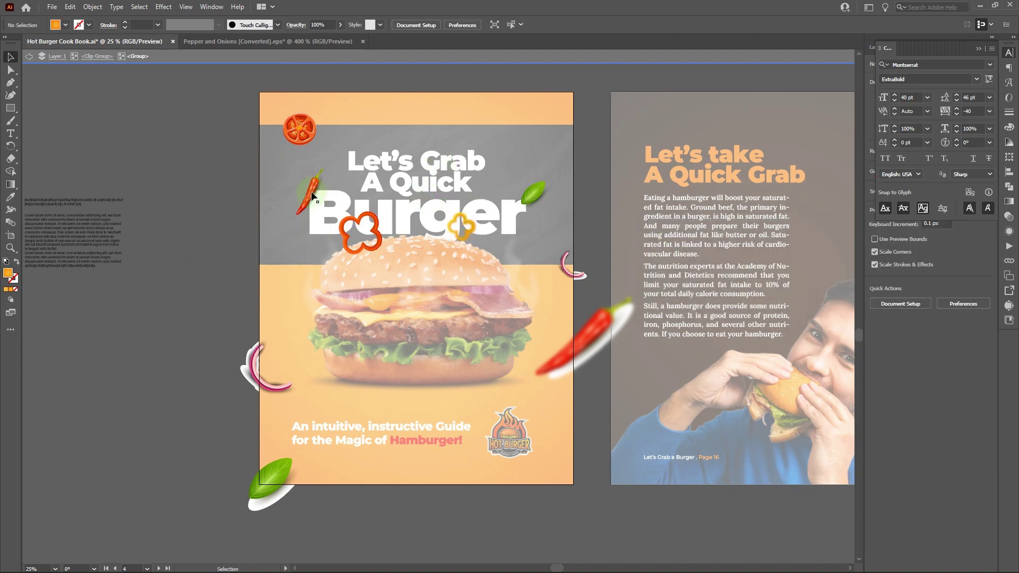
# Step: Apply a Gaussian Blur with a radius of about 7.91 pixels to the small basil leaf at the end of the word Burger
pyautogui.click(313, 196)
pyautogui.moveTo(527, 218); pyautogui.dragTo(527, 198)
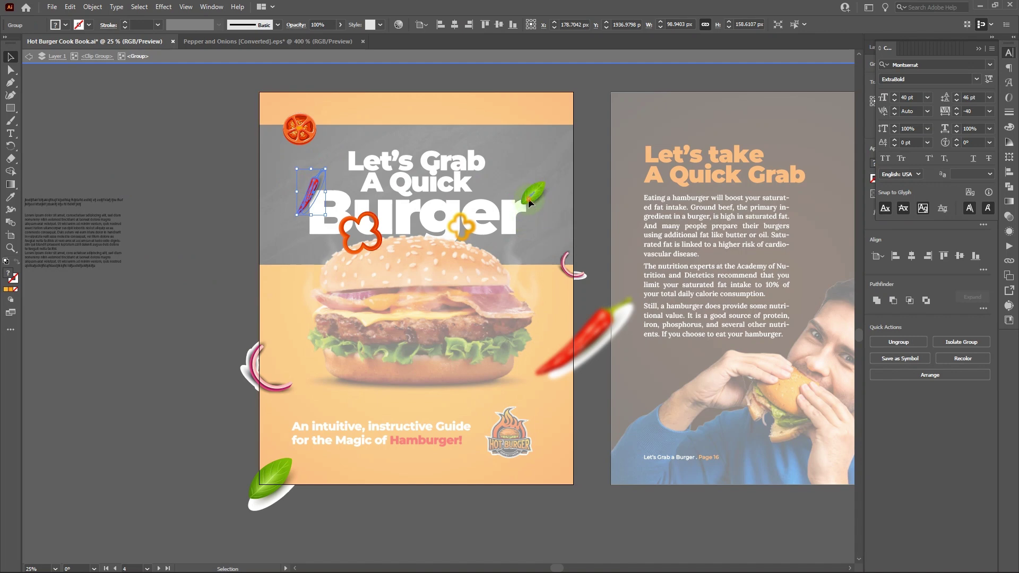
pyautogui.click(171, 6)
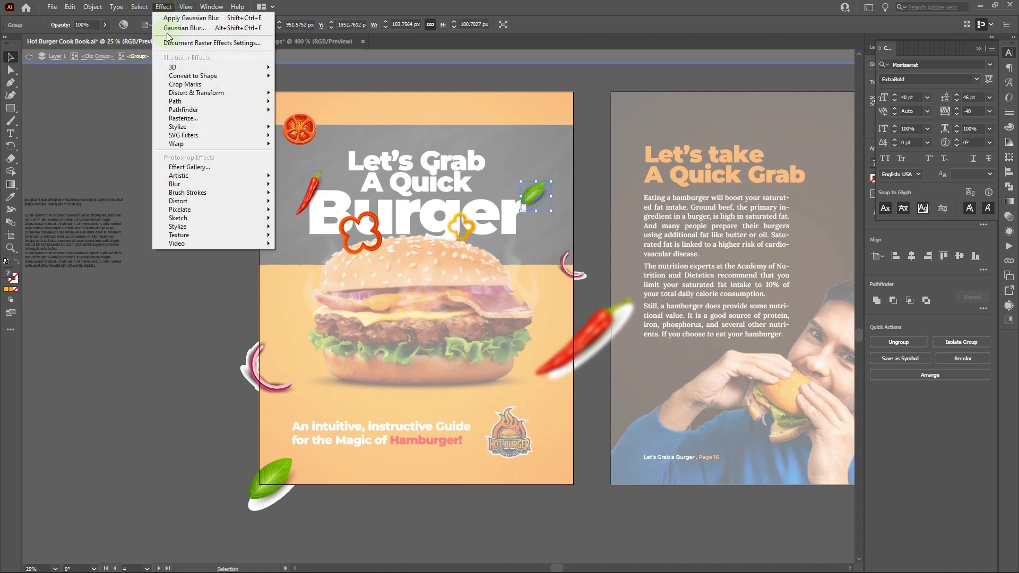
pyautogui.moveTo(252, 187)
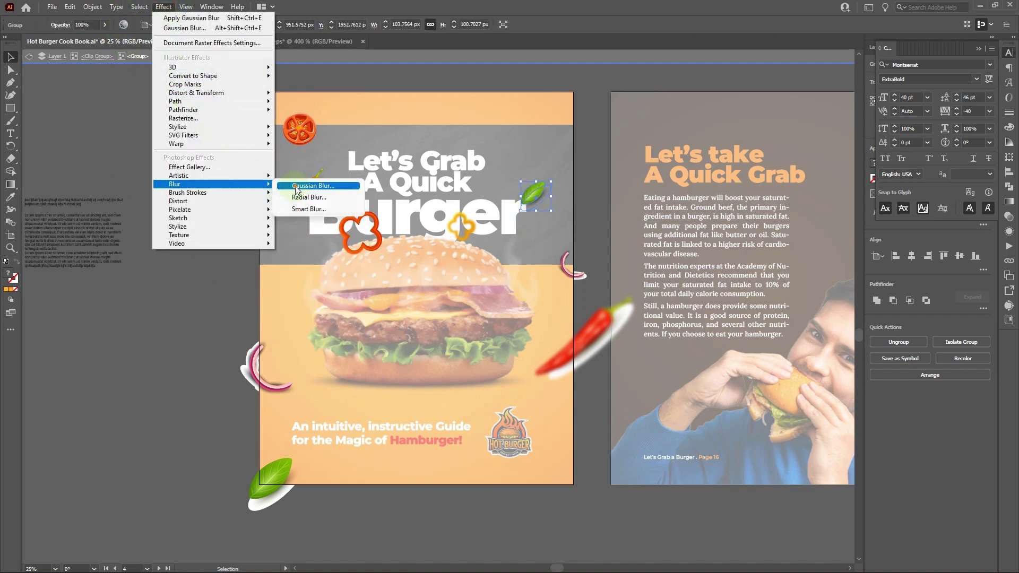
pyautogui.click(312, 186)
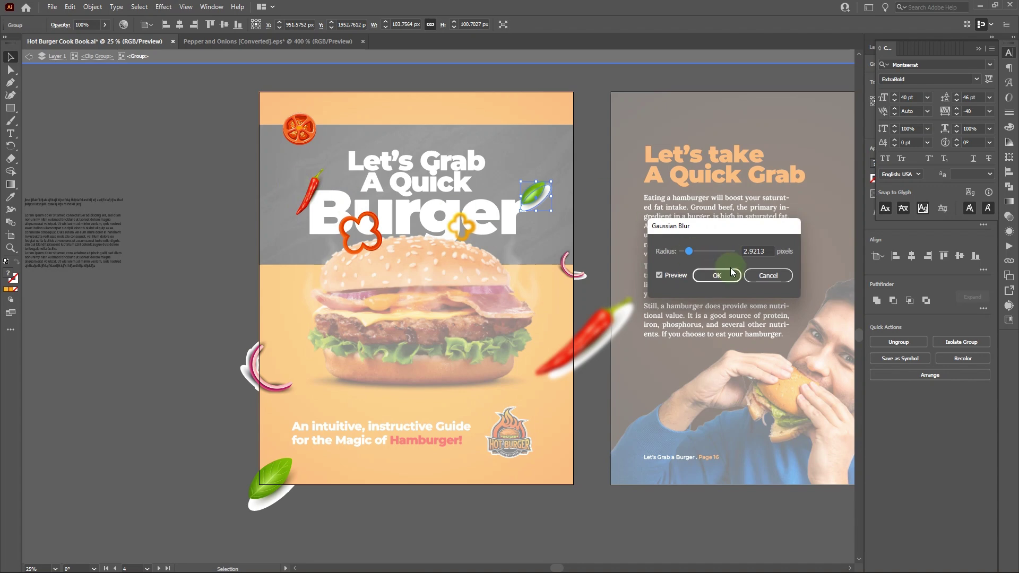
pyautogui.click(710, 252)
pyautogui.moveTo(710, 254); pyautogui.dragTo(701, 252)
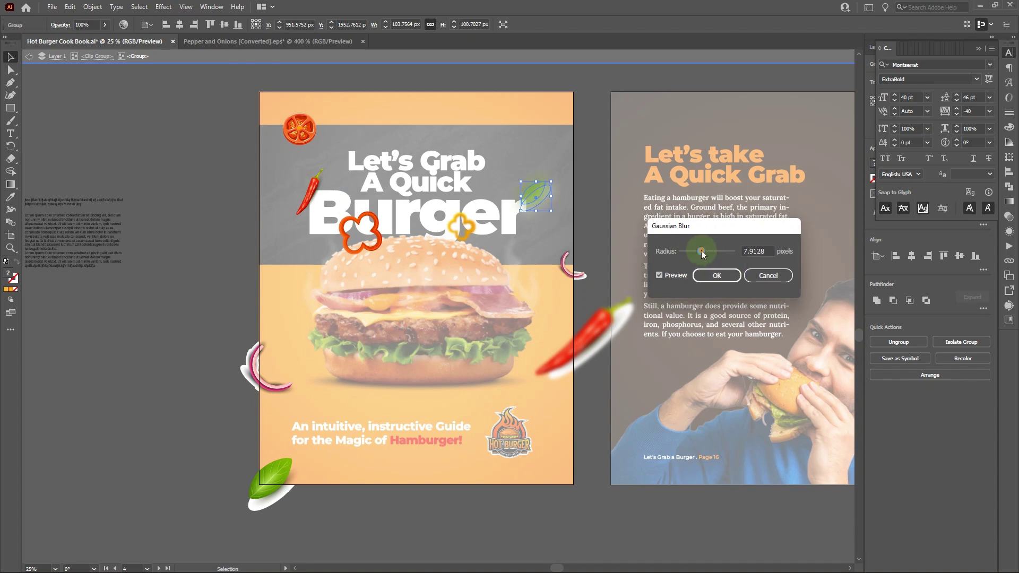
pyautogui.click(736, 277)
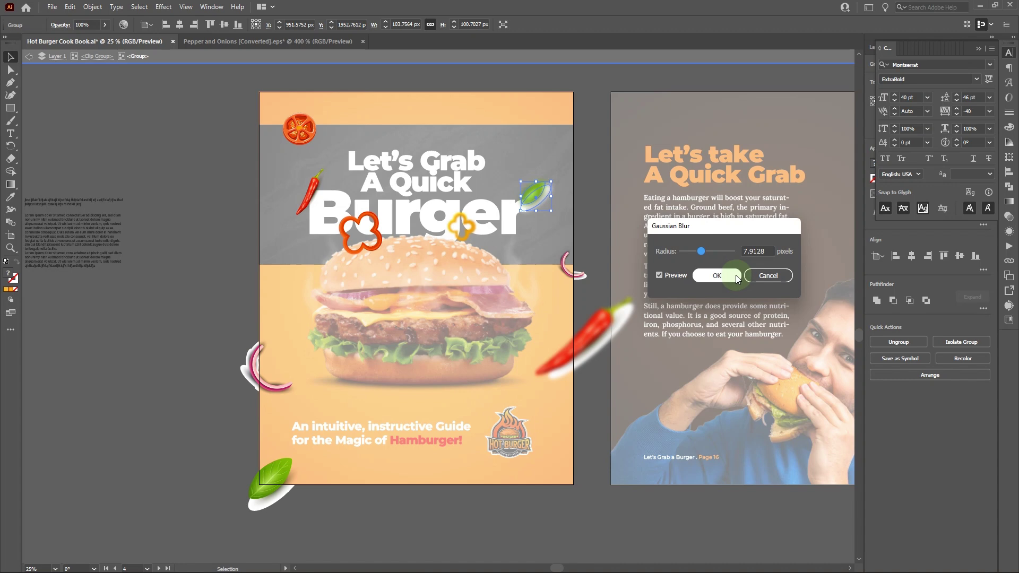
# Step: Isolate the small basil leaf's group, delete its white shadow shape and leave isolation mode
pyautogui.doubleClick(550, 201)
pyautogui.click(548, 202)
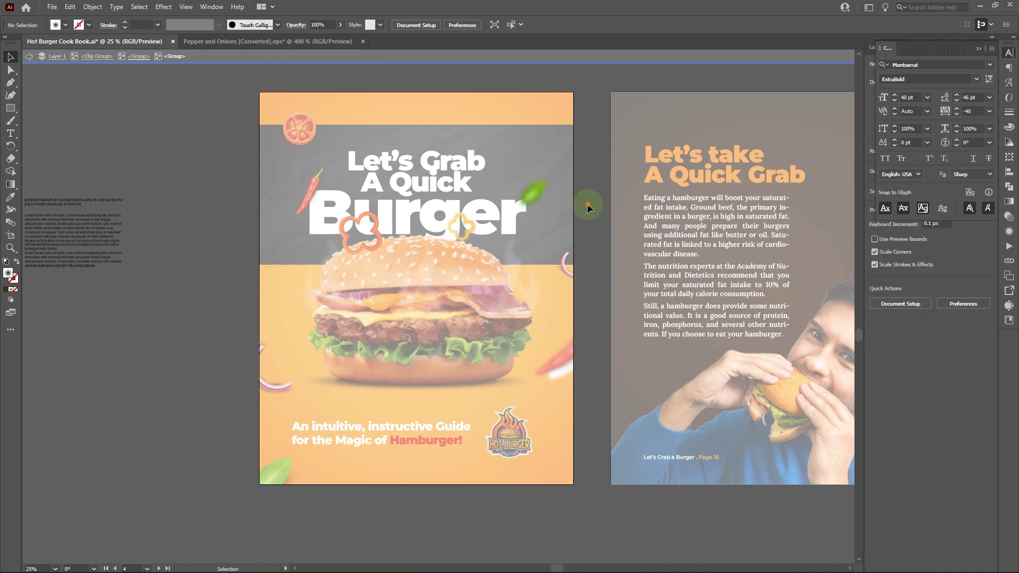
pyautogui.doubleClick(587, 204)
# Step: Edit the small basil leaf's existing Gaussian Blur inside the clipped ingredient group, setting its radius to about 3.14 pixels
pyautogui.click(534, 194)
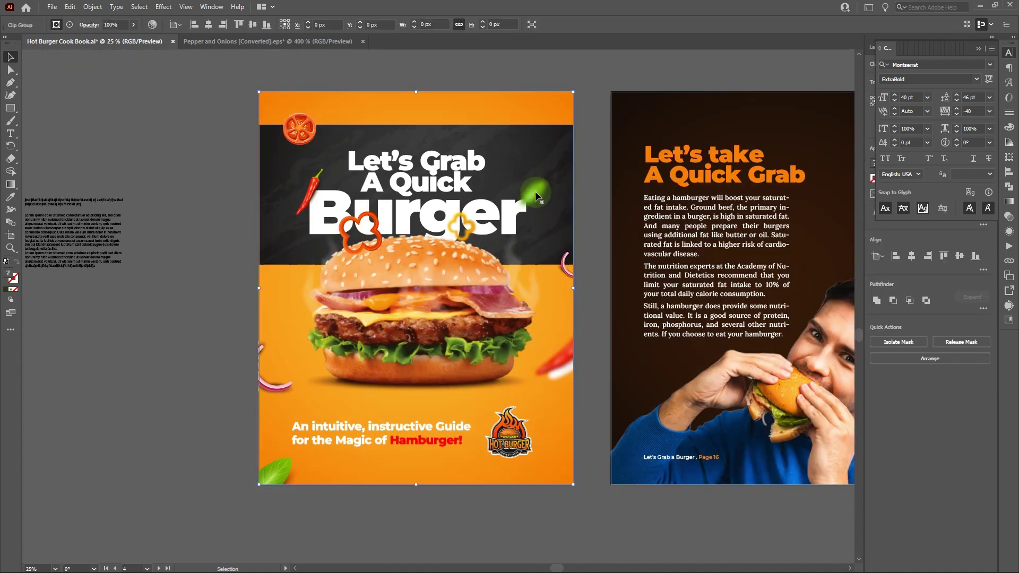
pyautogui.doubleClick(535, 192)
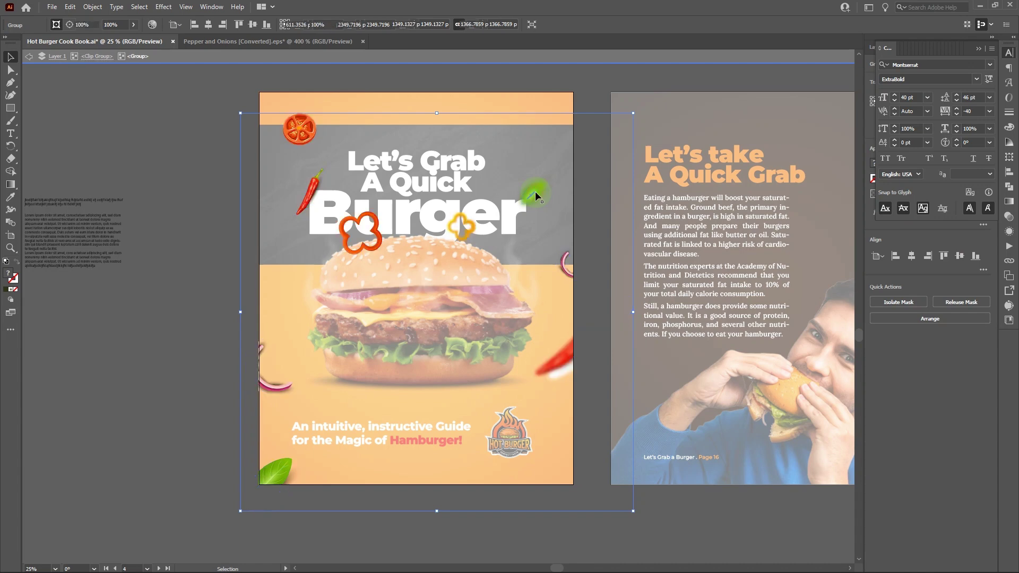
pyautogui.click(535, 191)
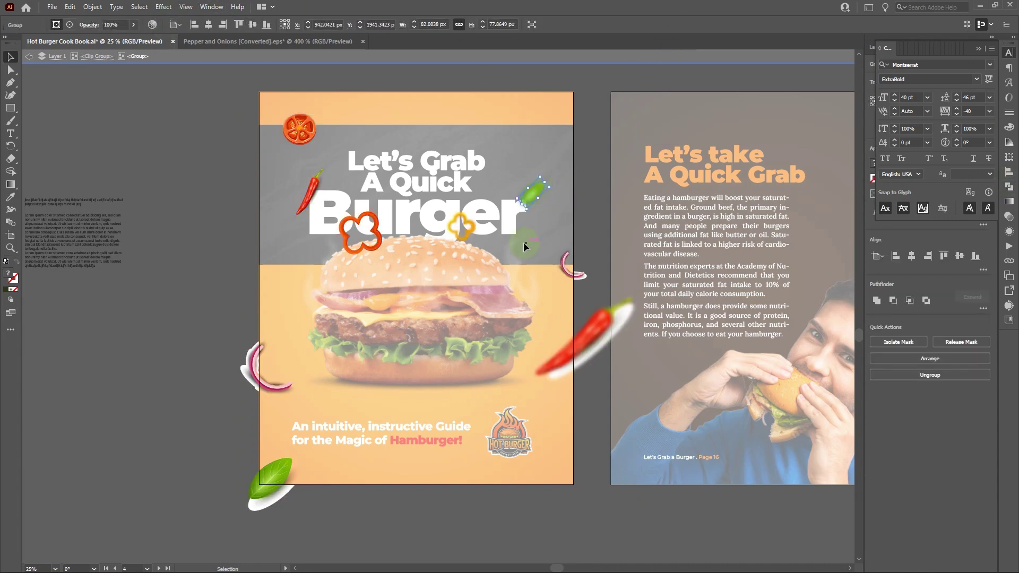
pyautogui.click(1010, 232)
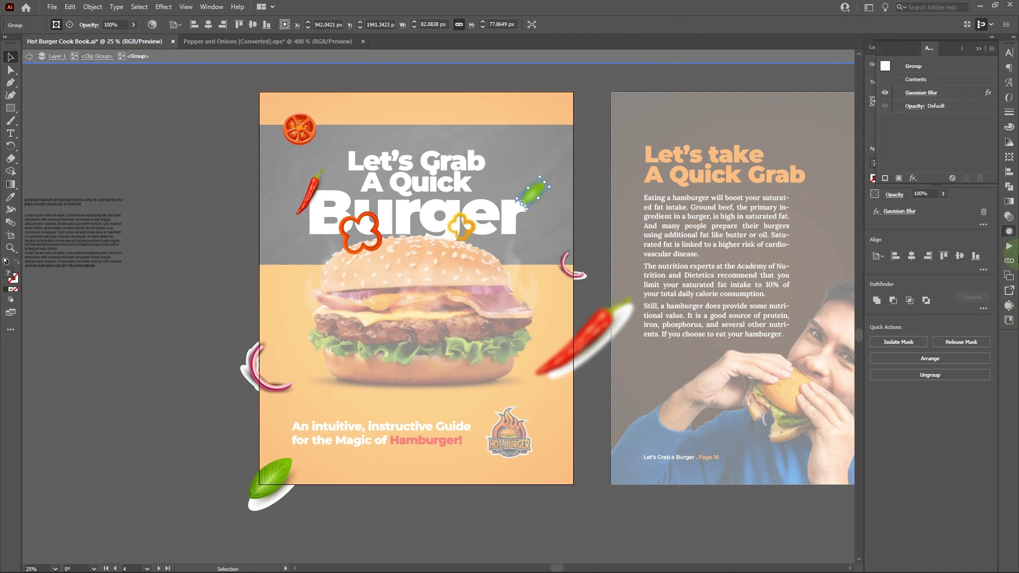
pyautogui.click(921, 93)
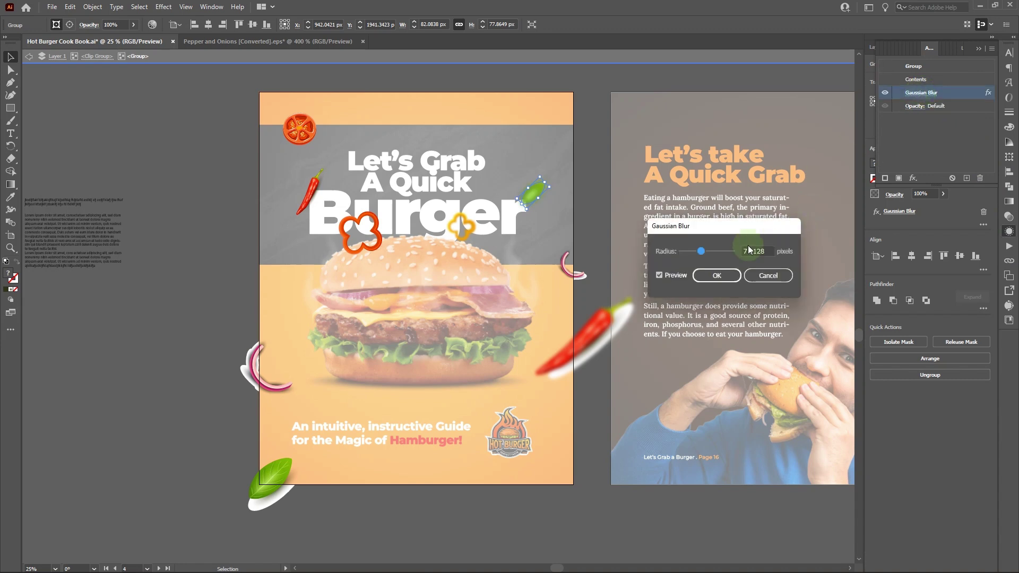
pyautogui.moveTo(695, 250); pyautogui.dragTo(690, 251)
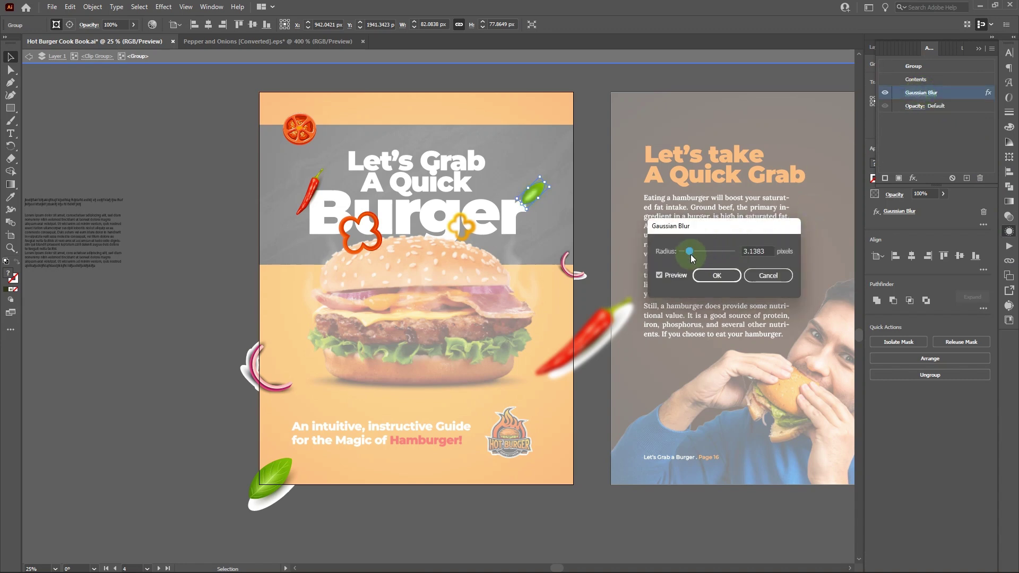
pyautogui.click(716, 276)
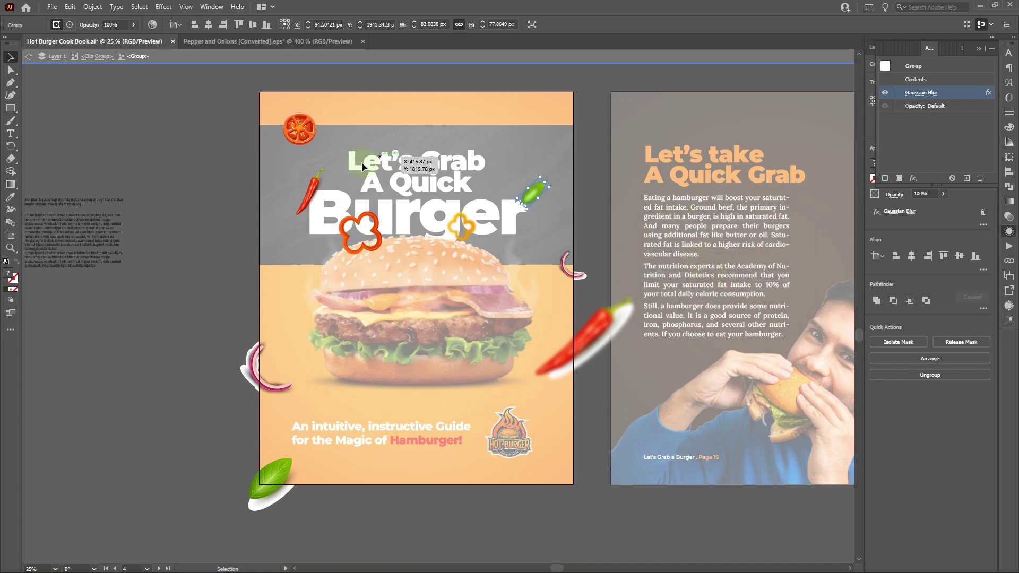
# Step: Apply a Gaussian Blur with a radius of about 6.83 pixels to the small chili above the letter B of Burger
pyautogui.click(316, 187)
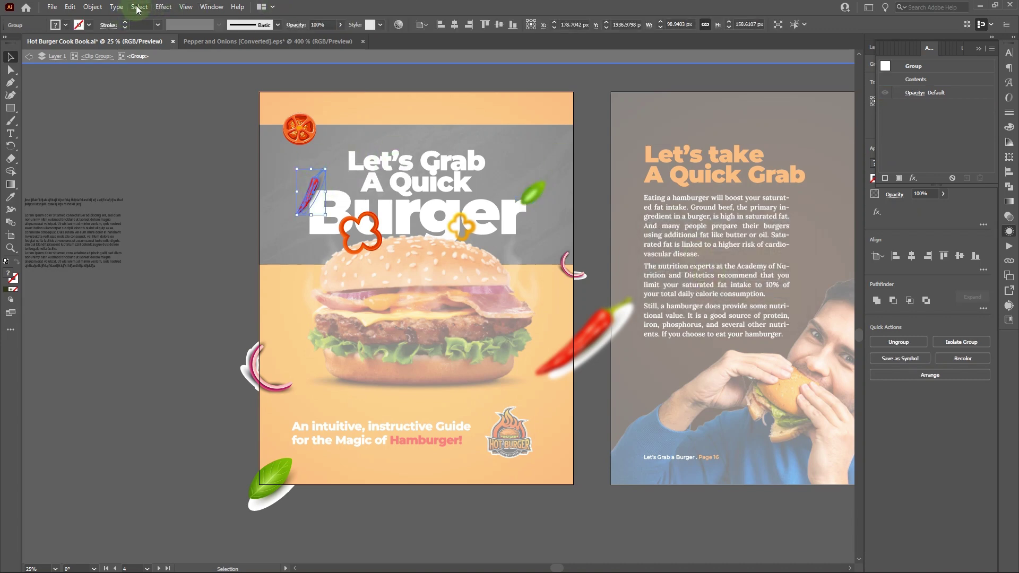
pyautogui.click(164, 6)
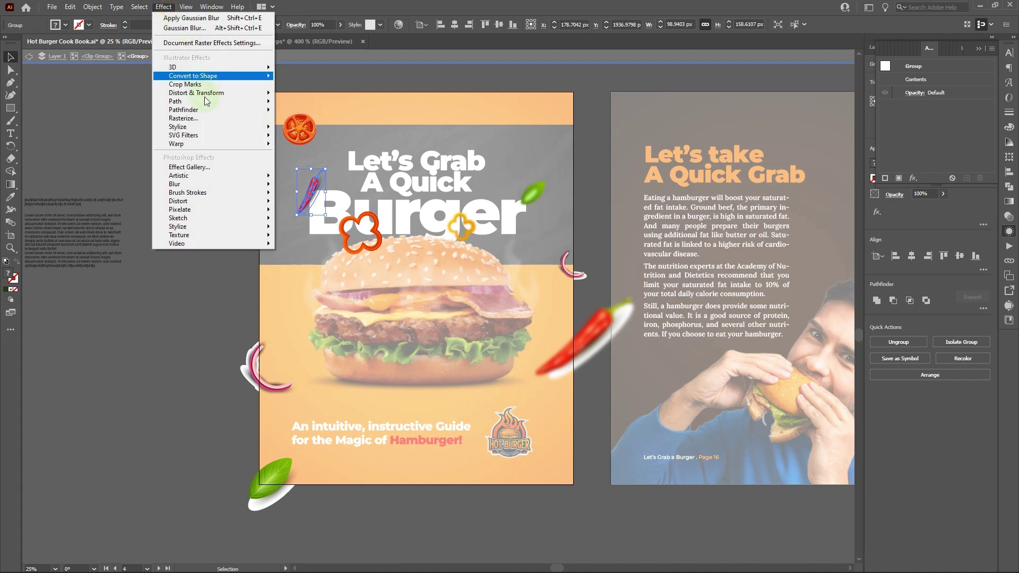
pyautogui.moveTo(239, 185)
pyautogui.click(300, 185)
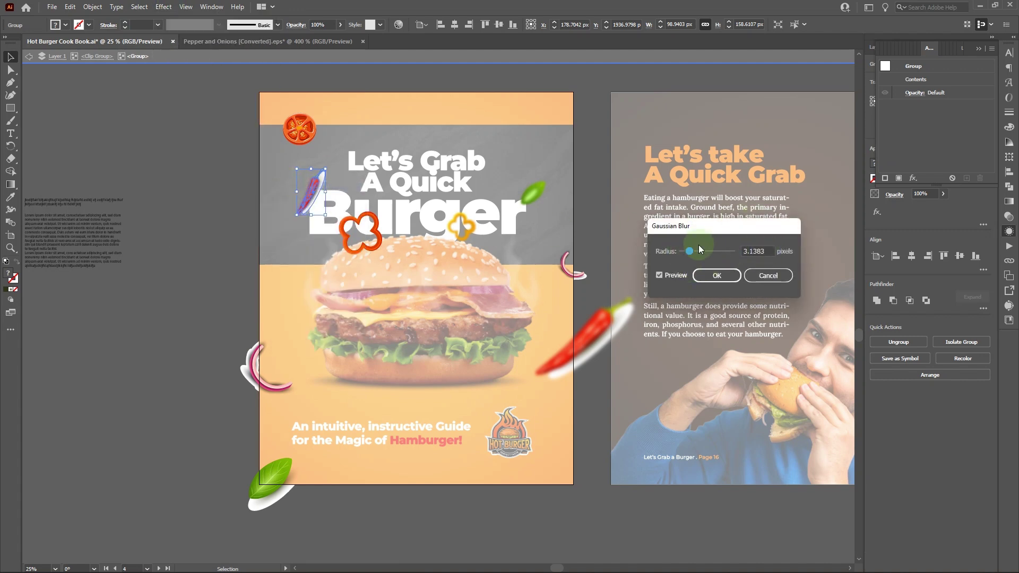
pyautogui.moveTo(698, 251); pyautogui.dragTo(700, 251)
pyautogui.click(716, 276)
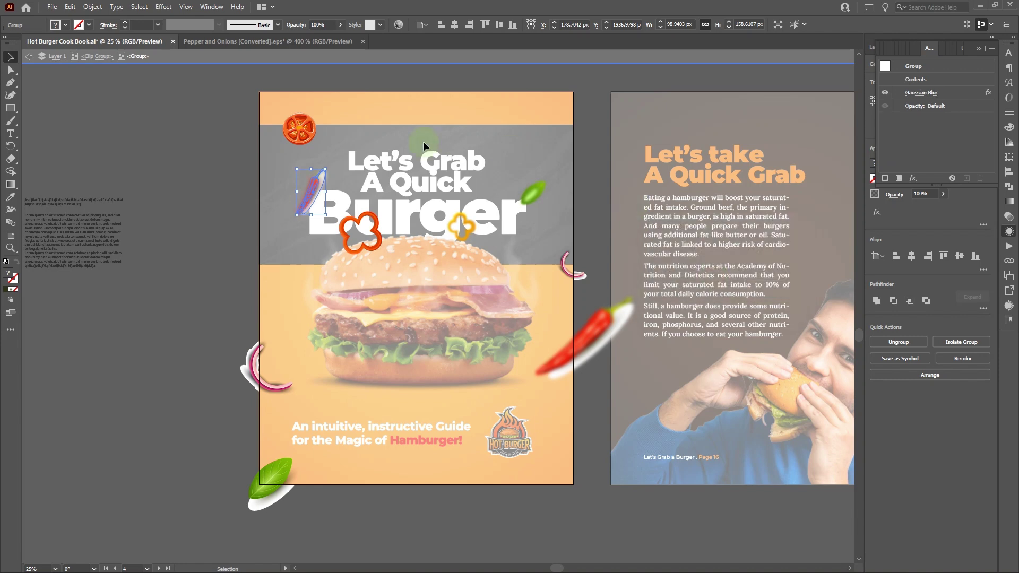
# Step: Isolate the small chili's group, delete its white shadow shape and leave isolation mode
pyautogui.click(328, 174)
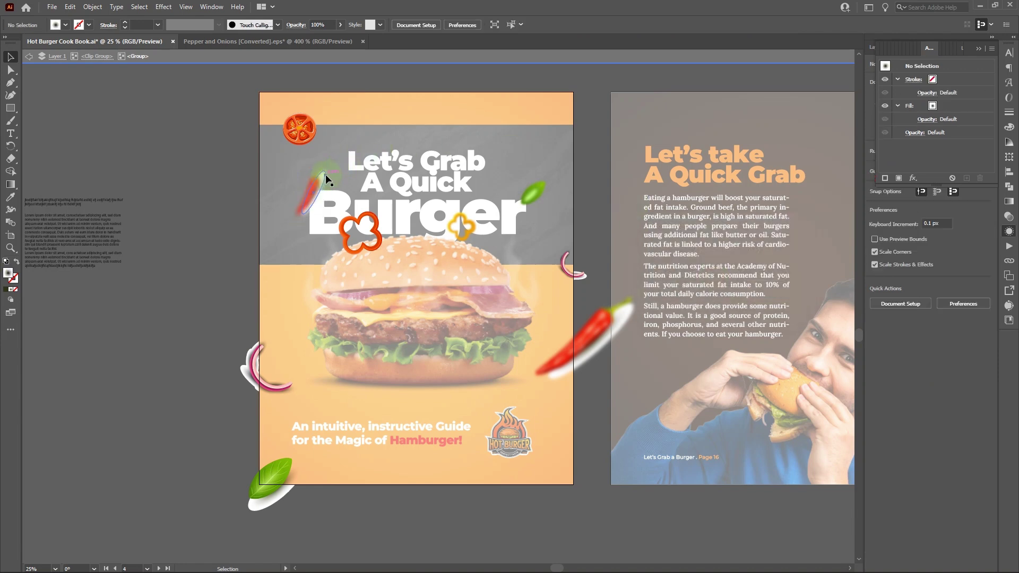
pyautogui.doubleClick(326, 183)
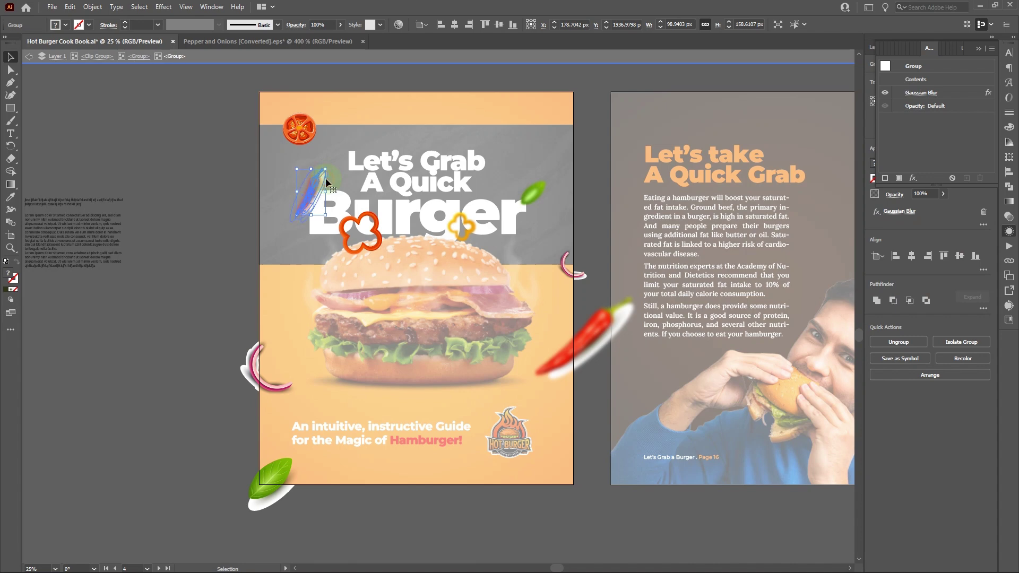
pyautogui.click(325, 183)
pyautogui.click(171, 202)
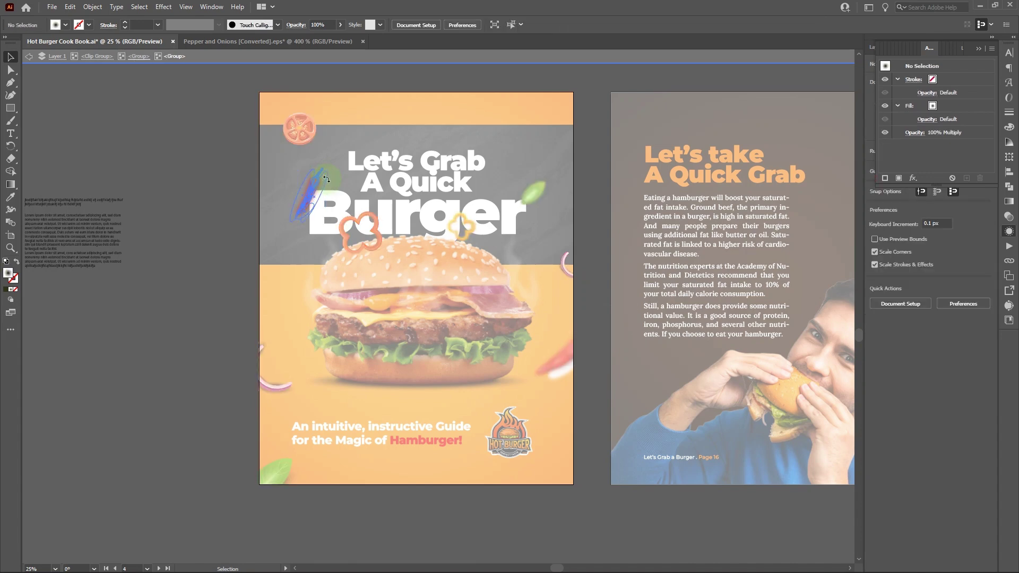
pyautogui.doubleClick(196, 163)
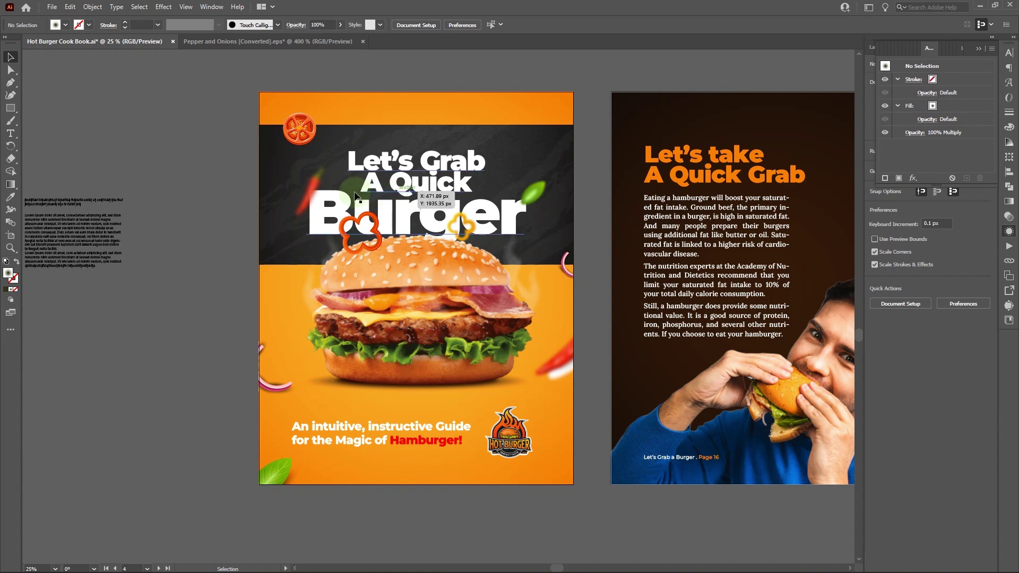
# Step: Delete the small blurred chili from the clipped ingredient group
pyautogui.doubleClick(313, 183)
pyautogui.doubleClick(313, 181)
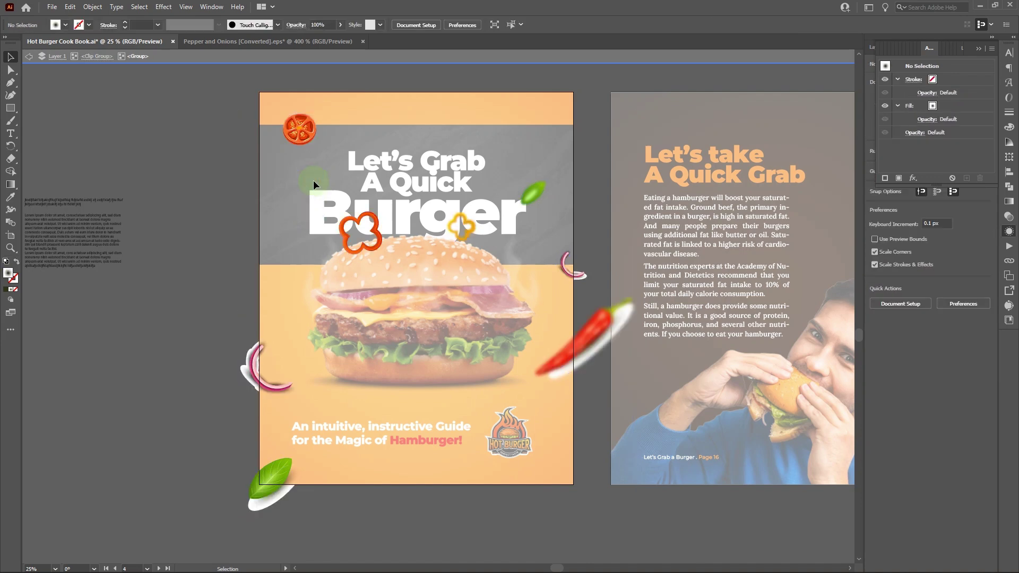
# Step: Apply a Gaussian Blur with a radius of about 19.5 pixels to the tomato slice above the cover title and leave isolation mode
pyautogui.click(300, 129)
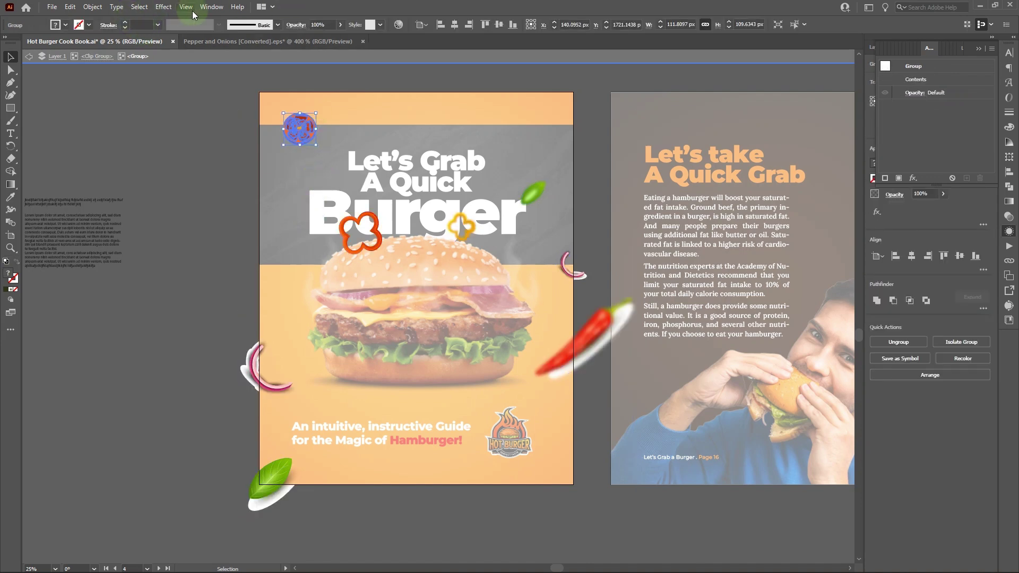
pyautogui.click(164, 7)
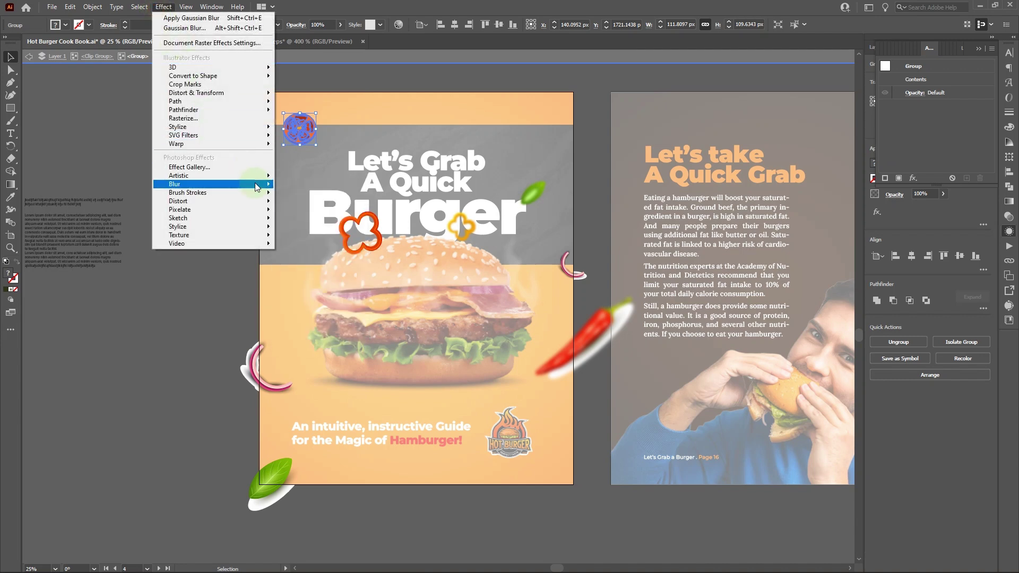
pyautogui.moveTo(255, 183)
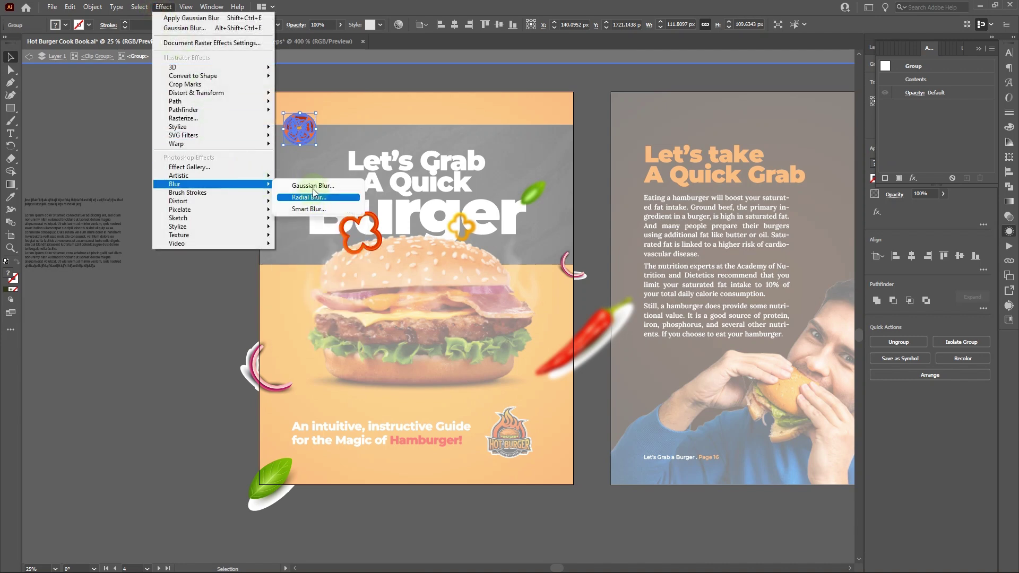
pyautogui.click(313, 186)
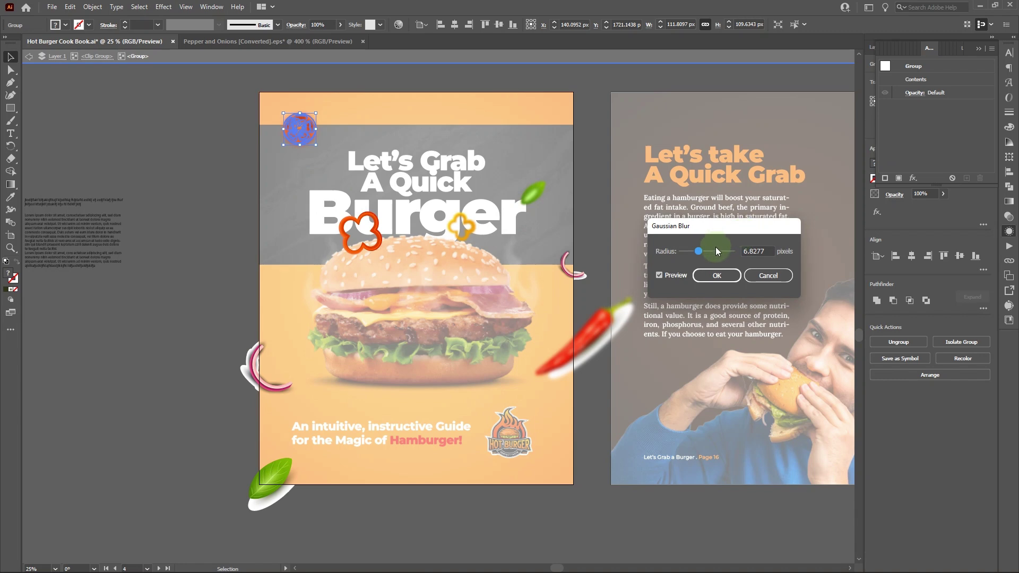
pyautogui.moveTo(715, 250); pyautogui.dragTo(709, 251)
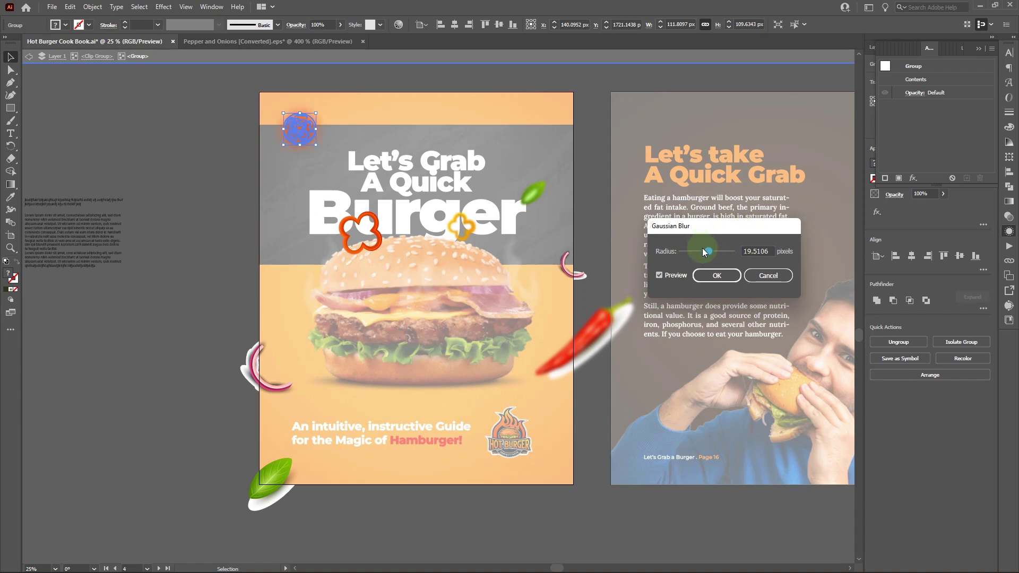
pyautogui.click(713, 276)
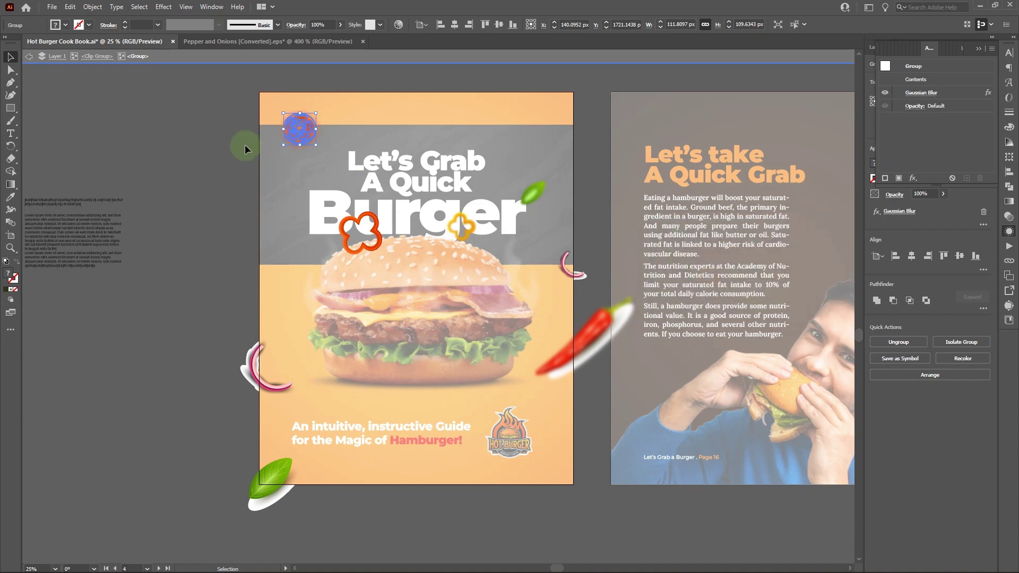
pyautogui.click(208, 161)
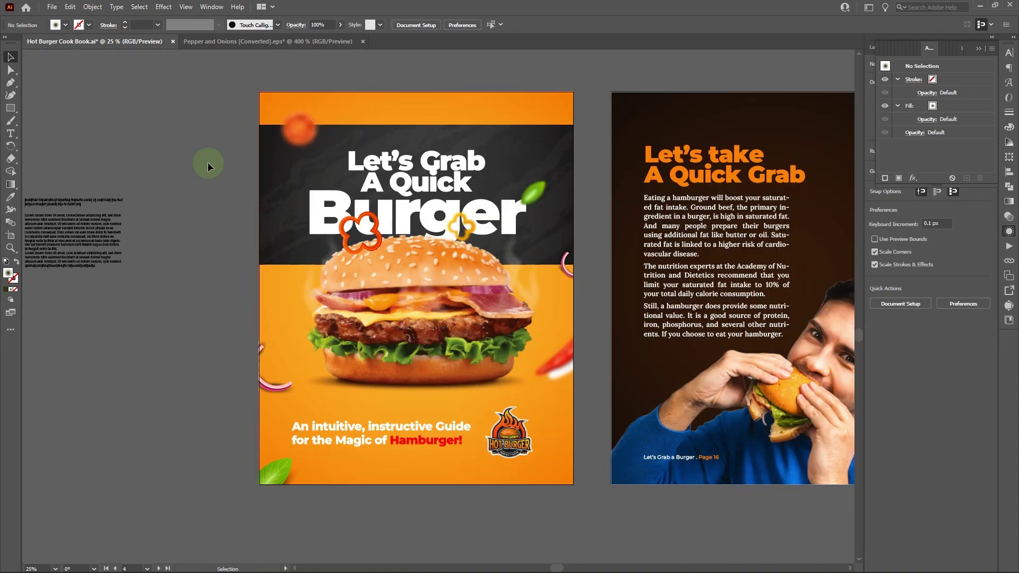
# Step: Delete the blurred tomato slice from inside the clipped ingredient group and leave isolation mode
pyautogui.click(289, 124)
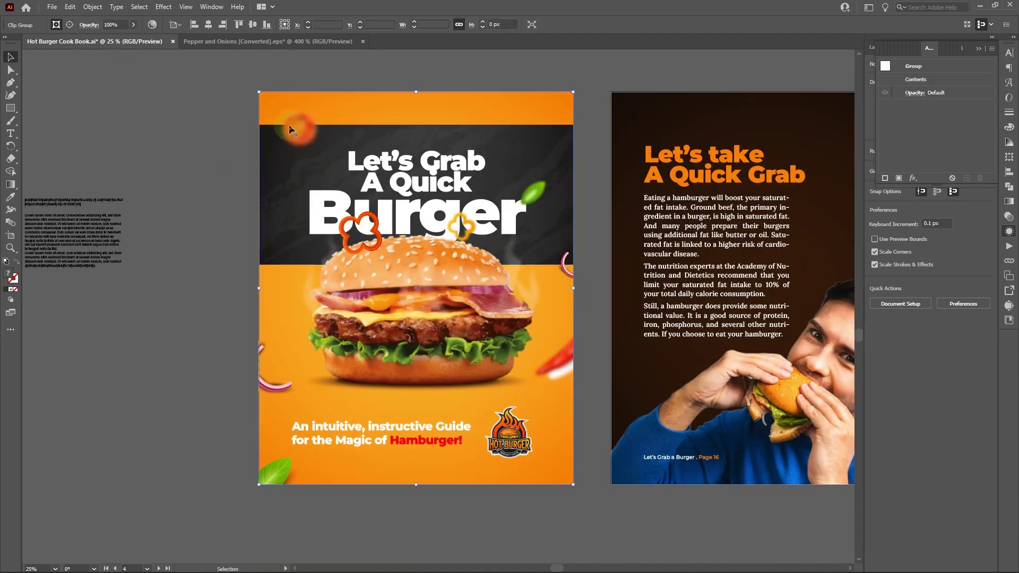
pyautogui.doubleClick(289, 124)
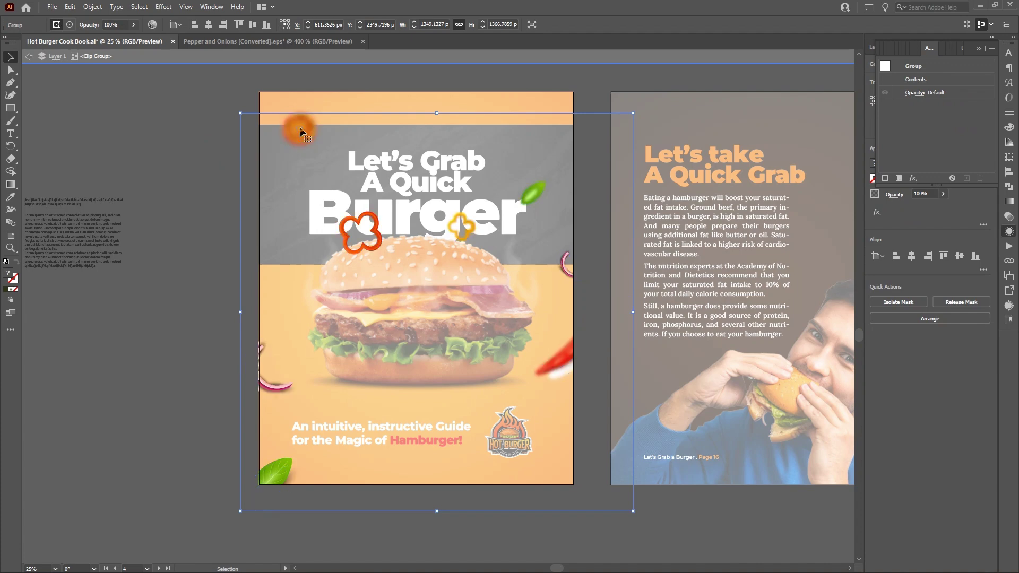
pyautogui.doubleClick(301, 129)
pyautogui.click(300, 128)
pyautogui.press('Delete')
pyautogui.doubleClick(215, 138)
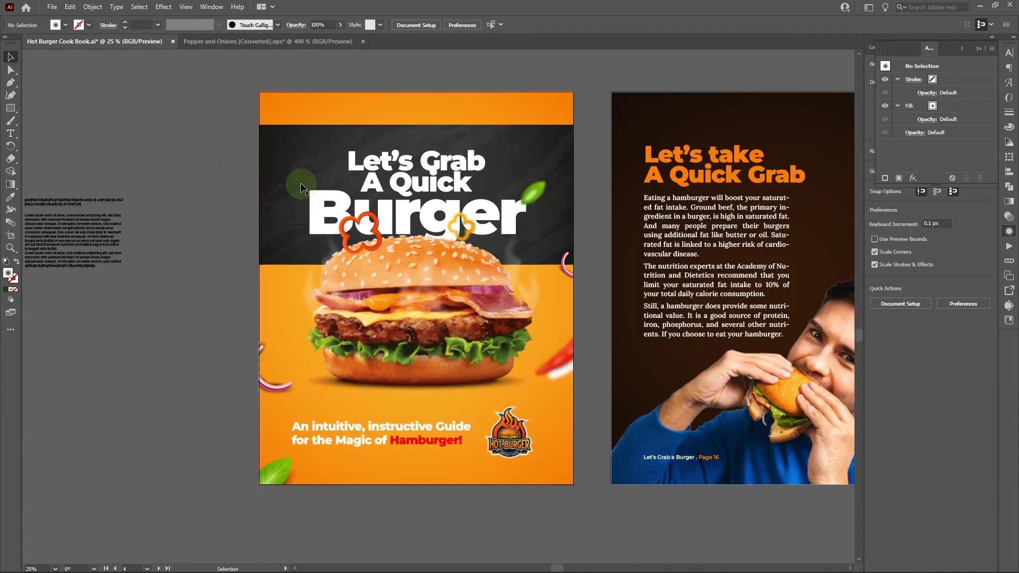
# Step: Isolate the group of the large chili at the cover's right edge and delete its white shadow shape, keeping the chili itself
pyautogui.click(595, 478)
pyautogui.doubleClick(561, 375)
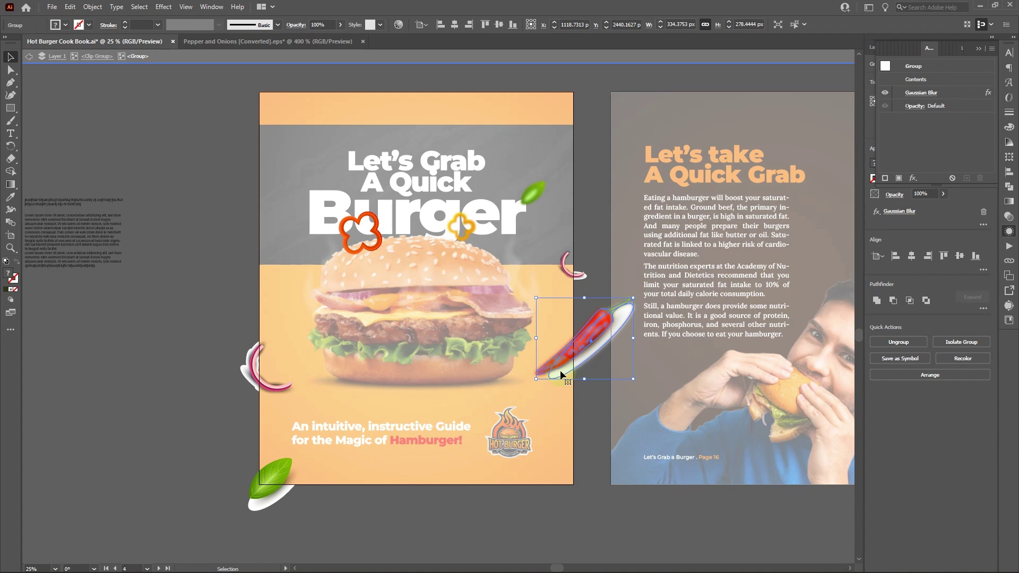
pyautogui.press('Delete')
pyautogui.hotkey('ctrl', 'z')
pyautogui.doubleClick(559, 370)
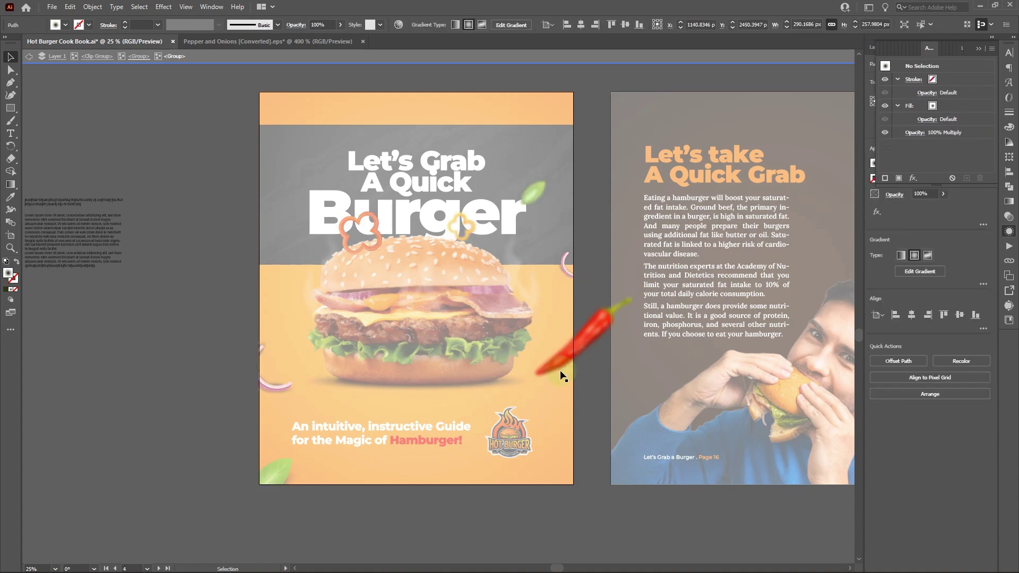
# Step: Group the cover's tagline text with the Hot Burger logo and center the group horizontally on the artboard
pyautogui.doubleClick(203, 293)
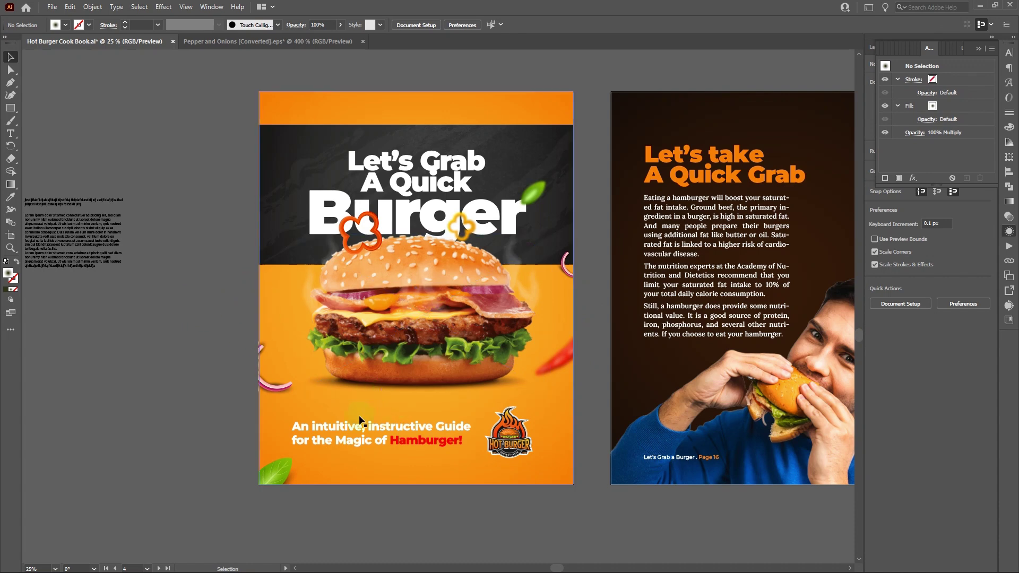
pyautogui.click(365, 431)
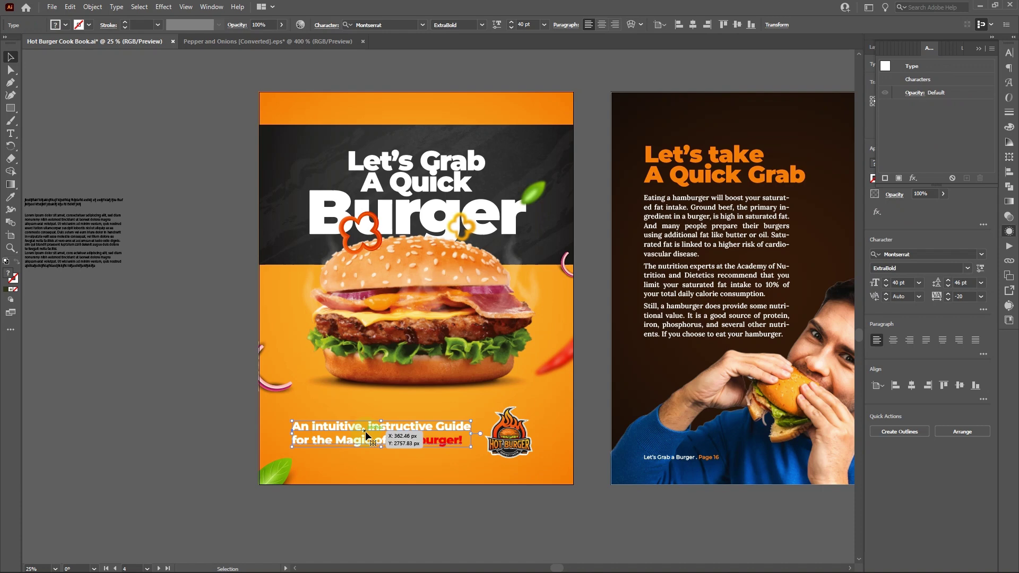
pyautogui.keyDown('shift'); pyautogui.click(513, 444); pyautogui.keyUp('shift')
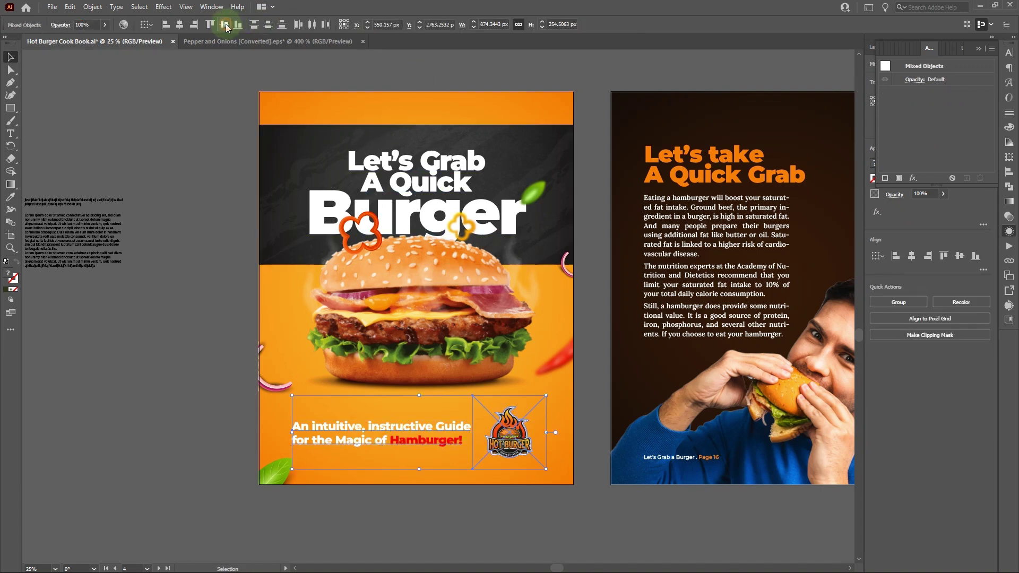
pyautogui.click(225, 25)
pyautogui.hotkey('ctrl', 'z')
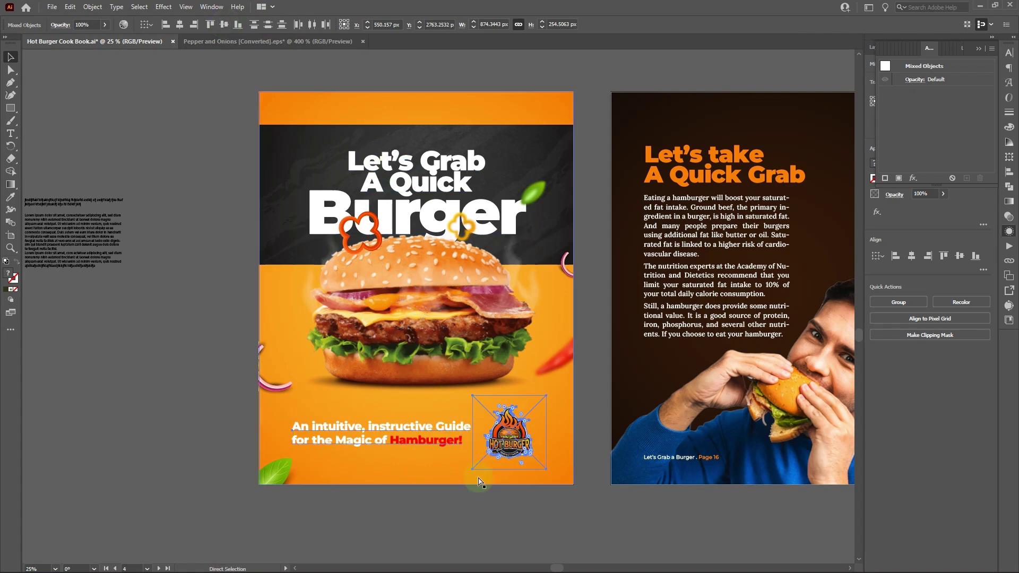
pyautogui.hotkey('ctrl', 'g')
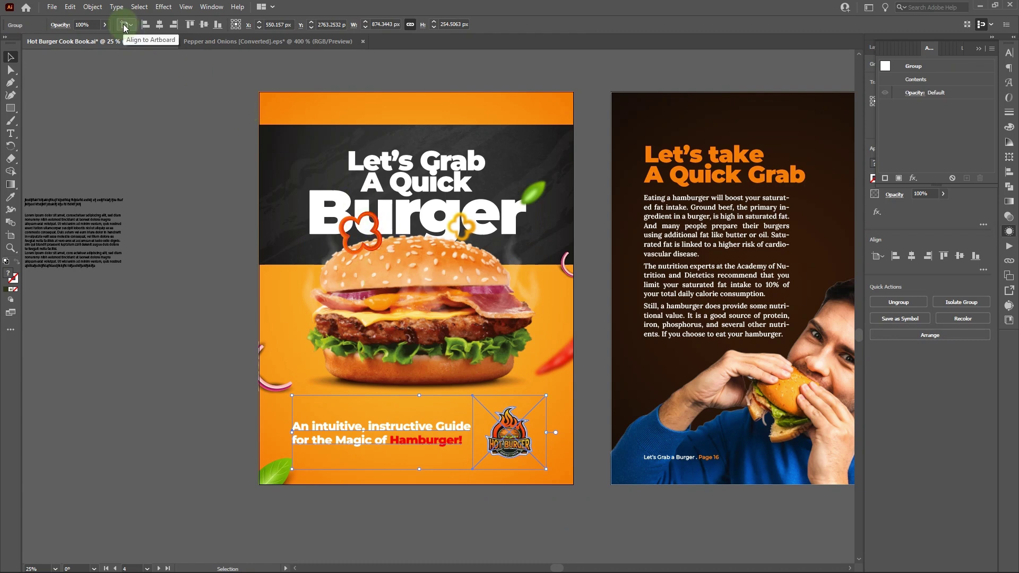
pyautogui.click(159, 24)
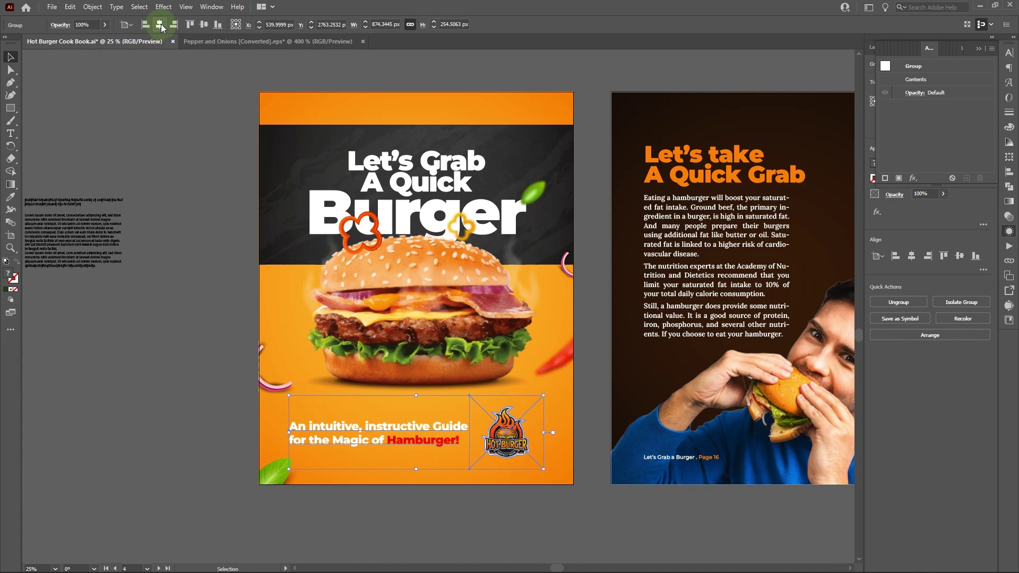
pyautogui.click(101, 386)
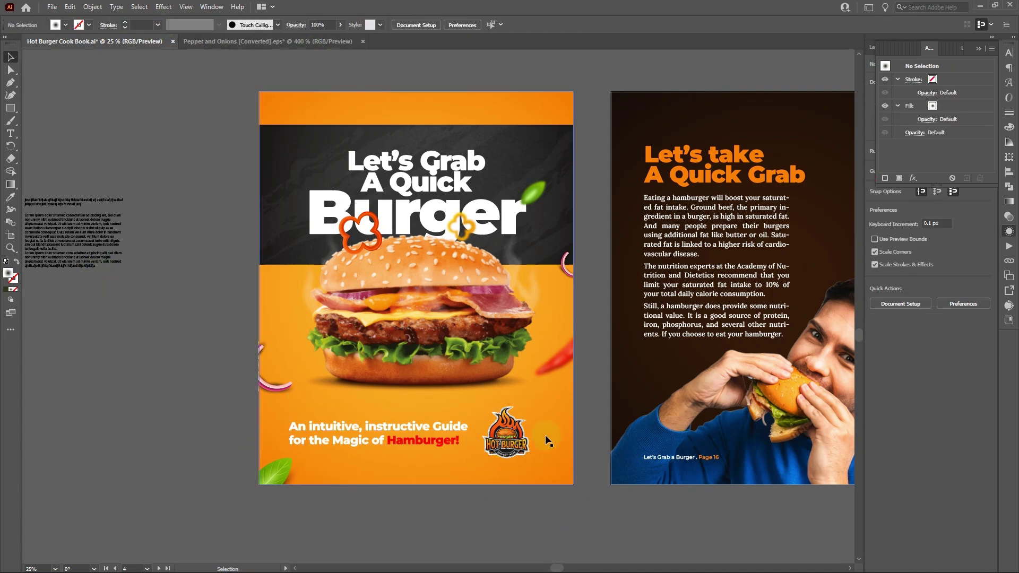
# Step: Move the grouped tagline and logo about 50 px to the right along the bottom of the cover
pyautogui.click(517, 446)
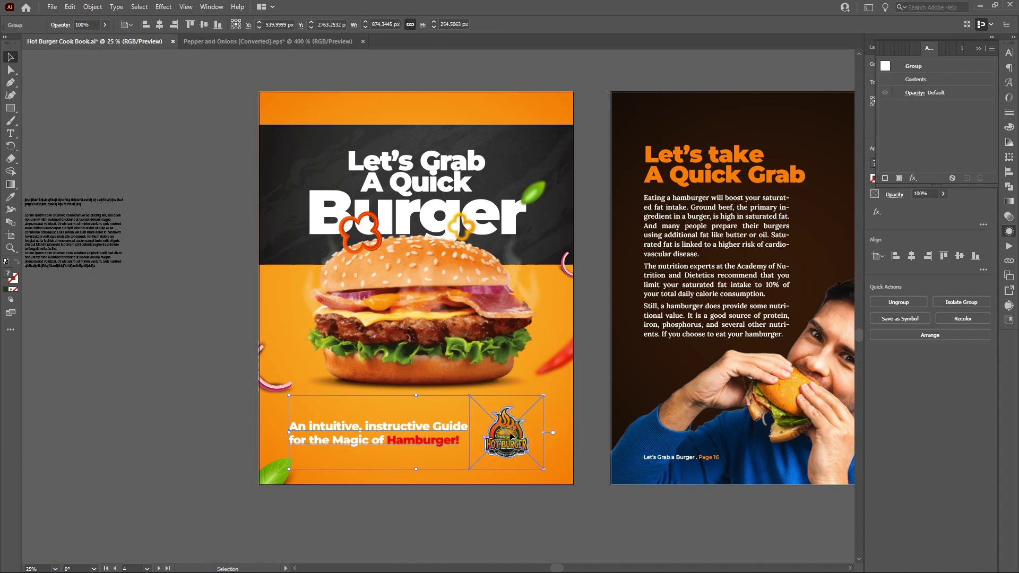
pyautogui.moveTo(510, 436); pyautogui.dragTo(525, 436)
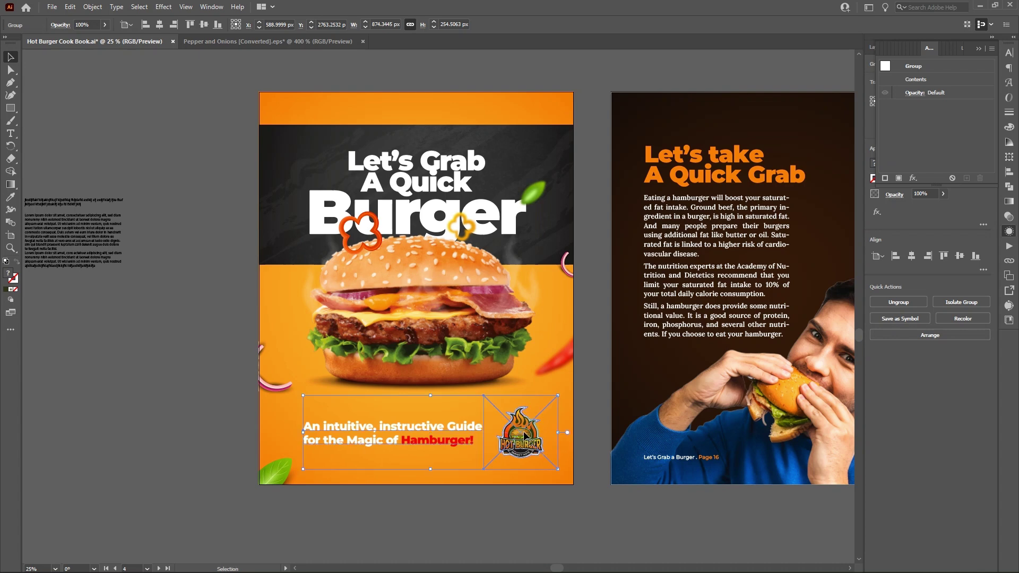
pyautogui.click(440, 174)
pyautogui.click(161, 151)
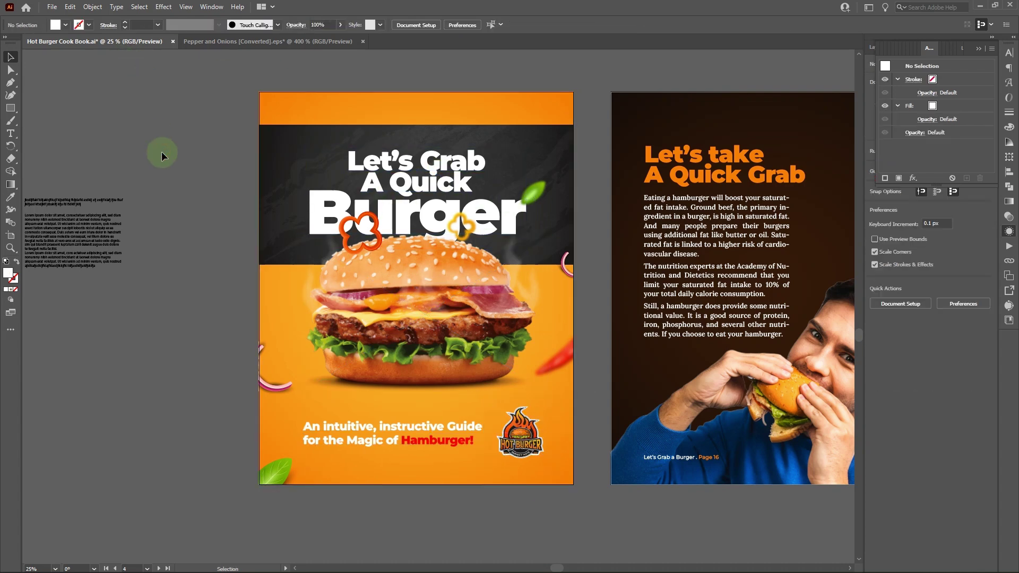
pyautogui.hotkey('ctrl', '-')
pyautogui.hscroll(5, 161, 151)
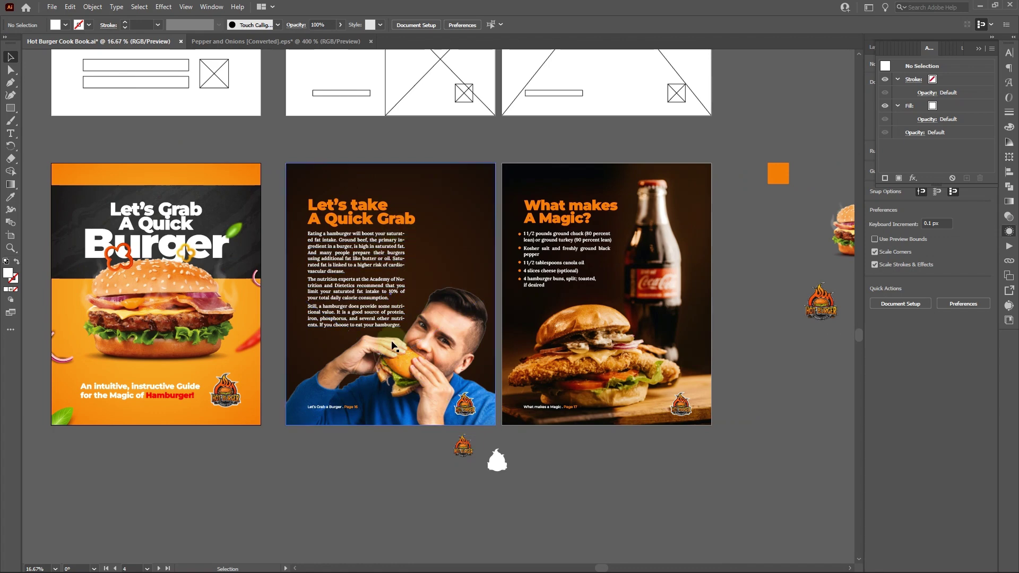
pyautogui.hscroll(-2, 443, 417)
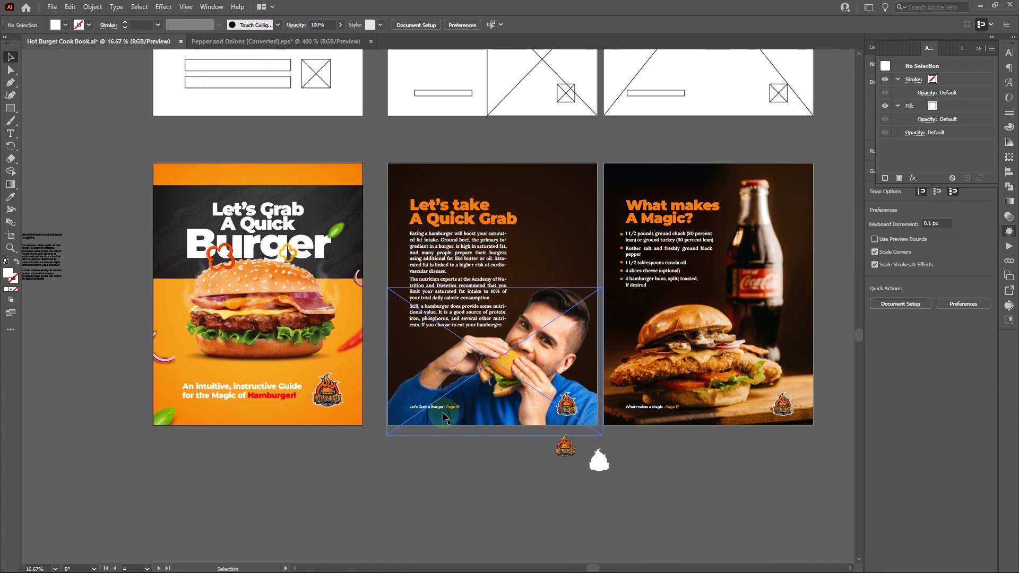
pyautogui.hscroll(1, 443, 416)
pyautogui.hscroll(1, 444, 416)
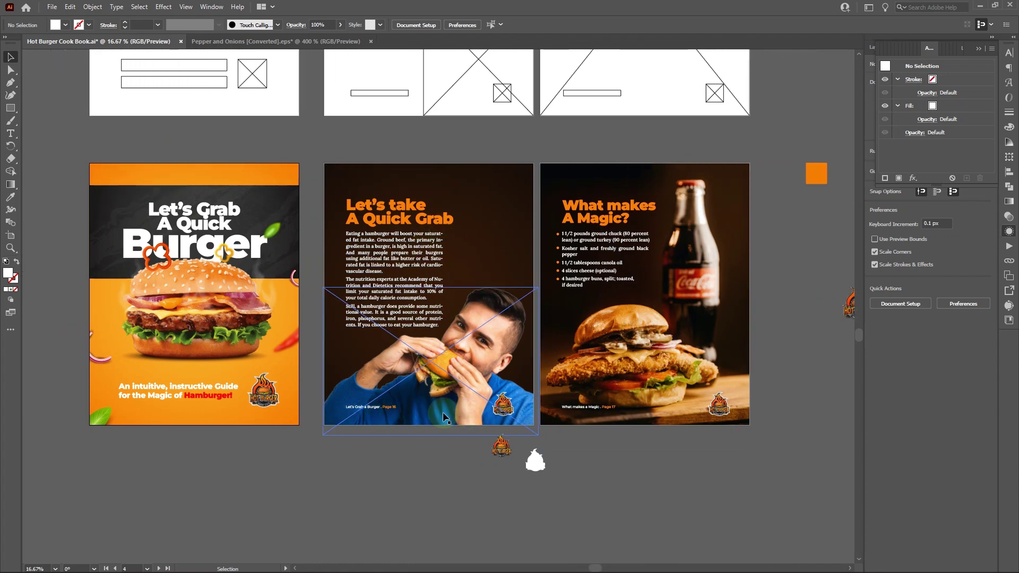